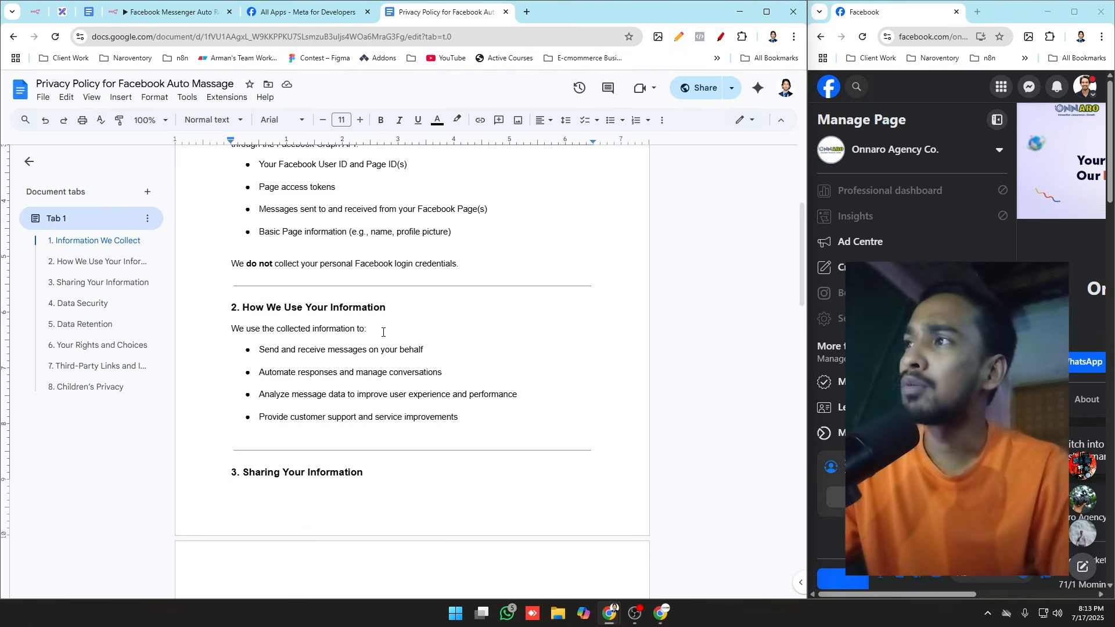
# Step: Switch to the n8n Facebook Messenger workflow, send "hi" to Onnaro Agency Co. in the Facebook chat, and execute the workflow
pyautogui.click(185, 10)
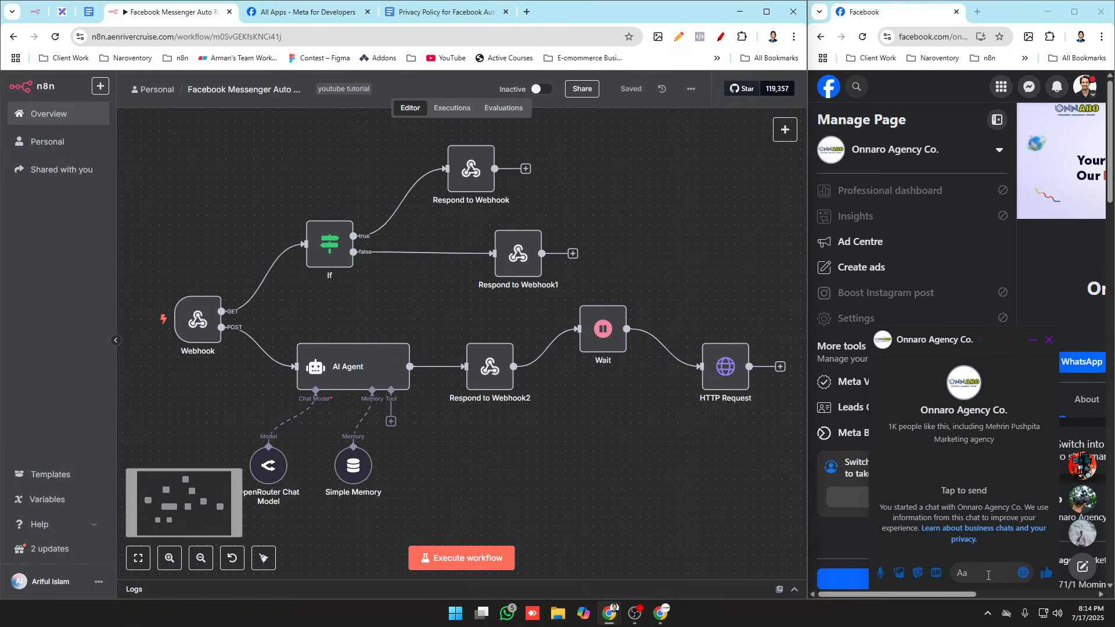
pyautogui.click(988, 575)
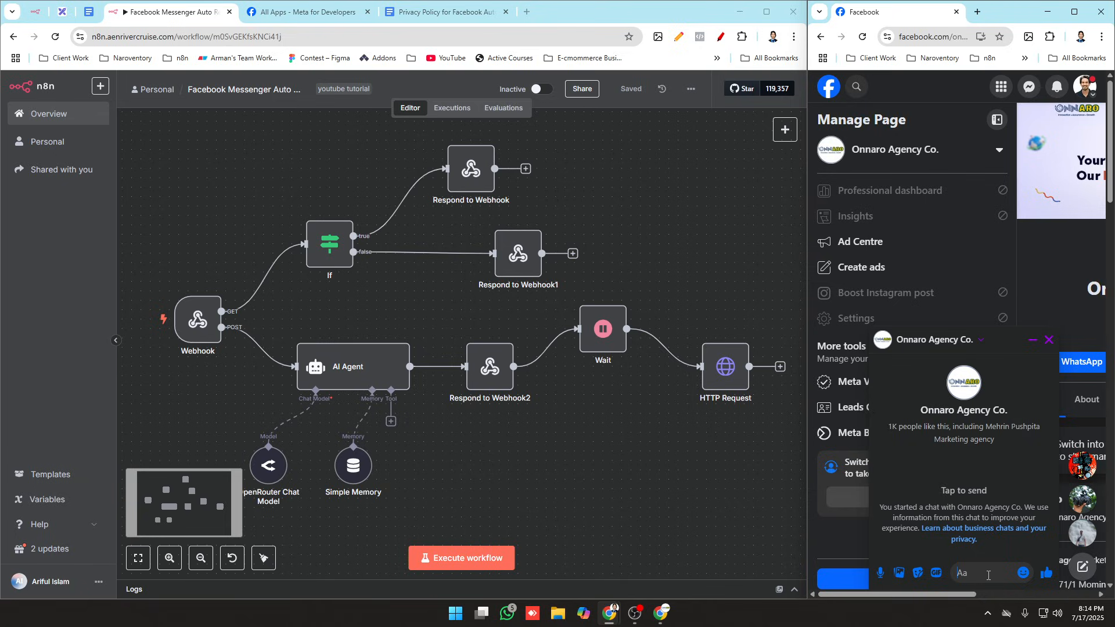
pyautogui.write('হ')
pyautogui.press('BackSpace')
pyautogui.write('hi')
pyautogui.press('Return')
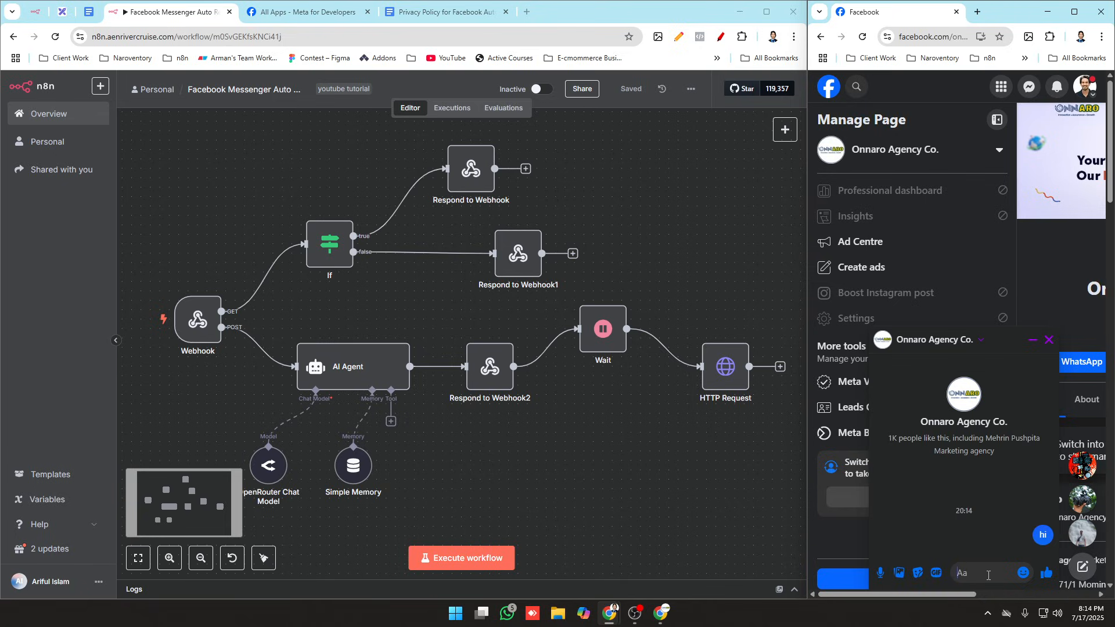
pyautogui.click(491, 556)
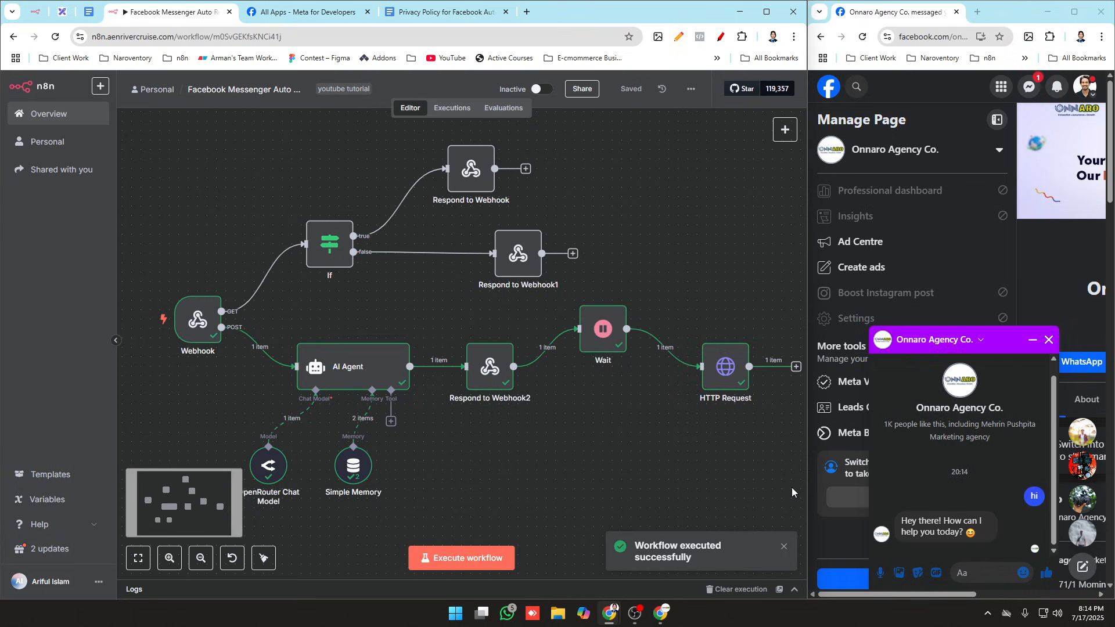
# Step: Send "tell me about your self" to Onnaro Agency Co. in the chat and execute the n8n workflow again
pyautogui.click(982, 573)
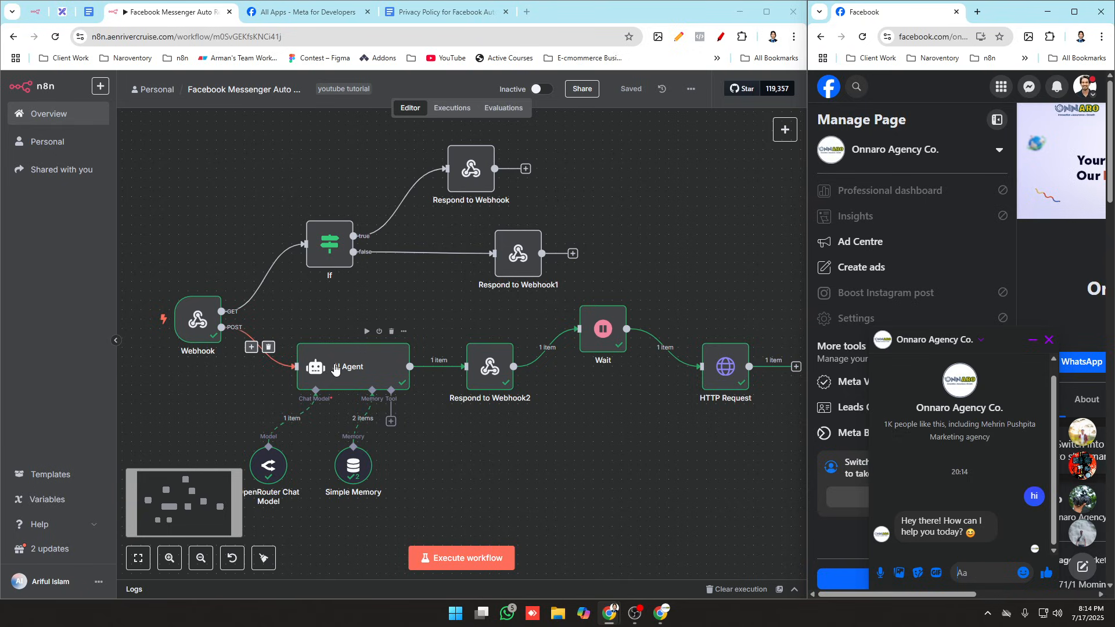
pyautogui.click(973, 573)
pyautogui.write('tell me')
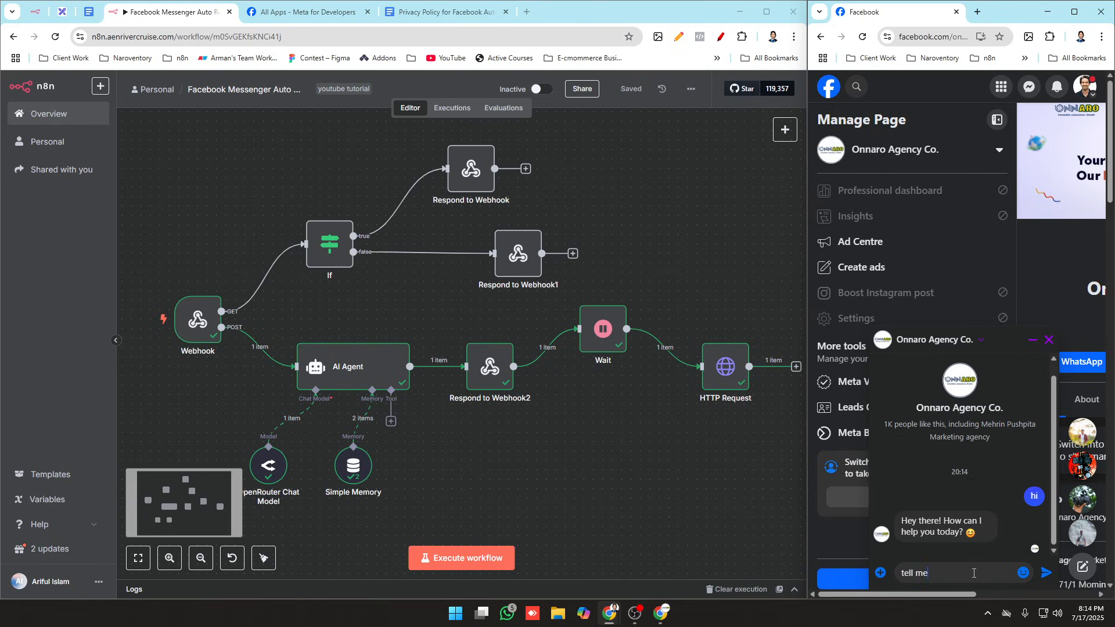
pyautogui.write(' abour')
pyautogui.write(' yoursel')
pyautogui.write('f')
pyautogui.press('Return')
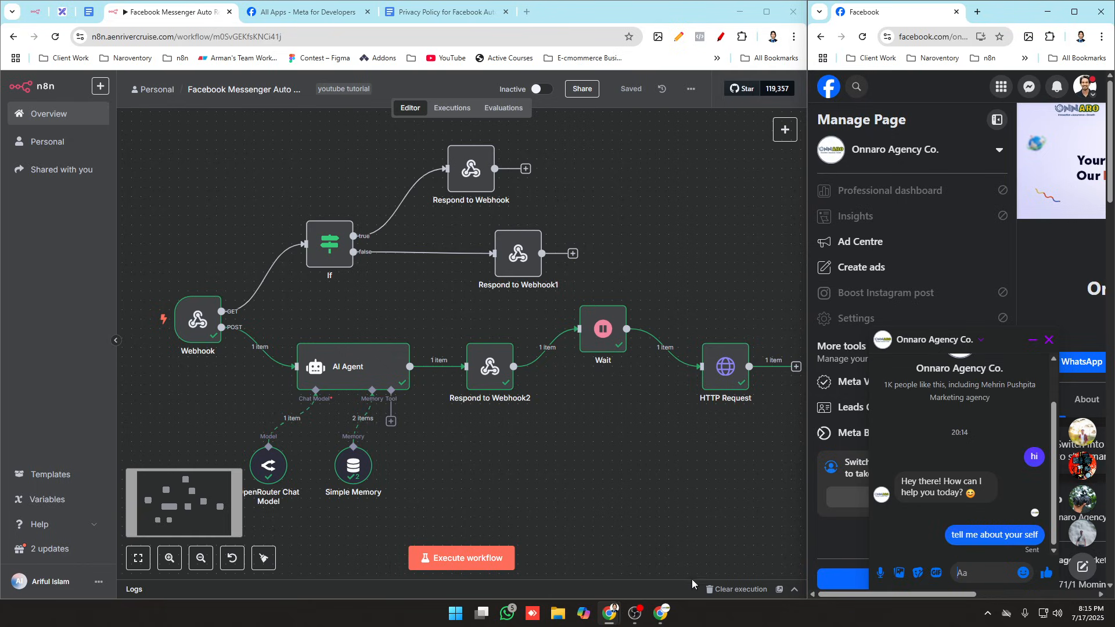
pyautogui.click(486, 558)
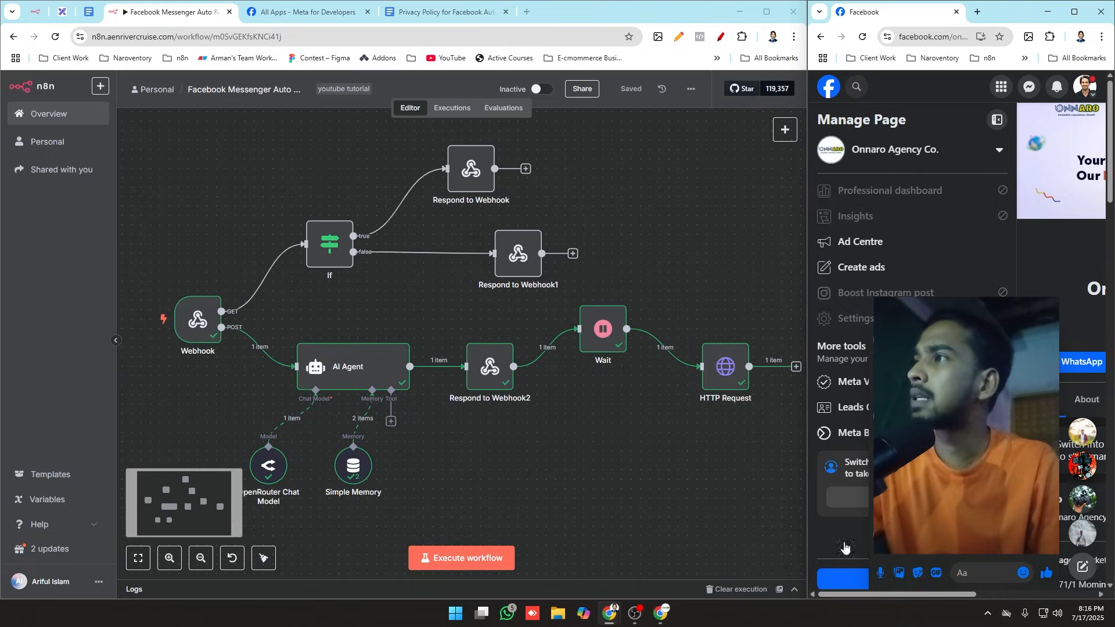
# Step: Switch to the Excalidraw setup plan and show it in a maximized browser window, closing the separate Facebook window
pyautogui.click(62, 12)
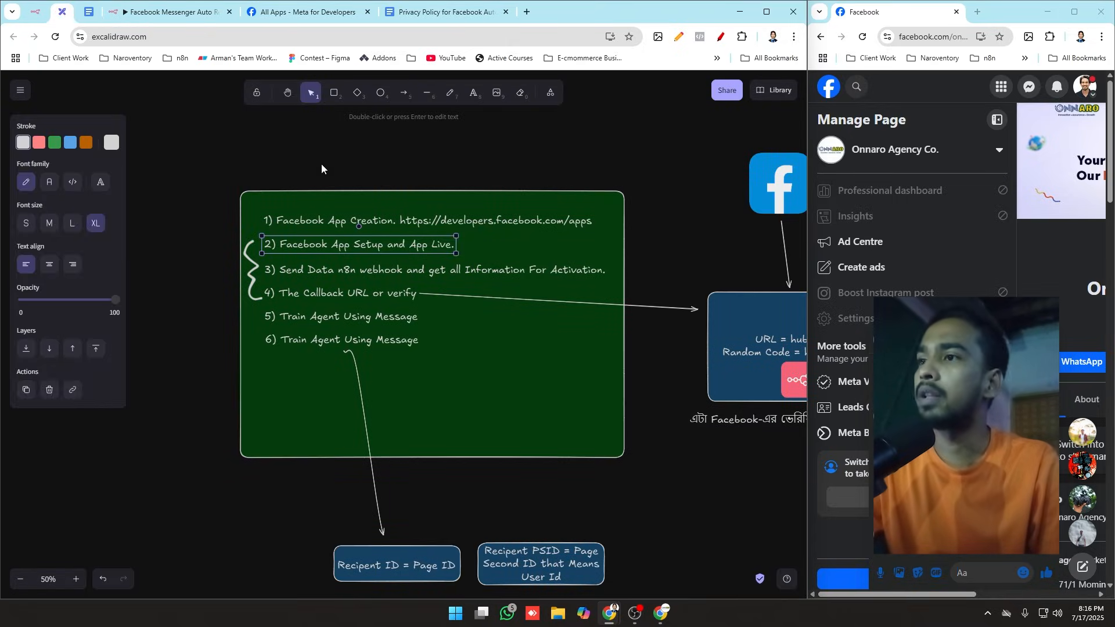
pyautogui.click(322, 165)
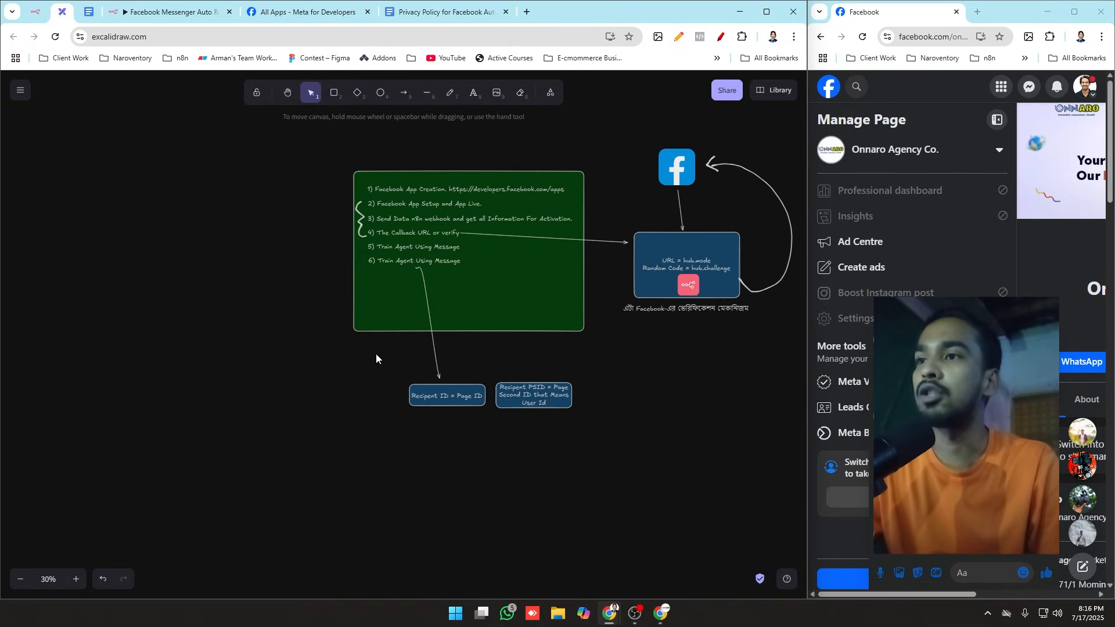
pyautogui.click(1099, 11)
pyautogui.click(767, 11)
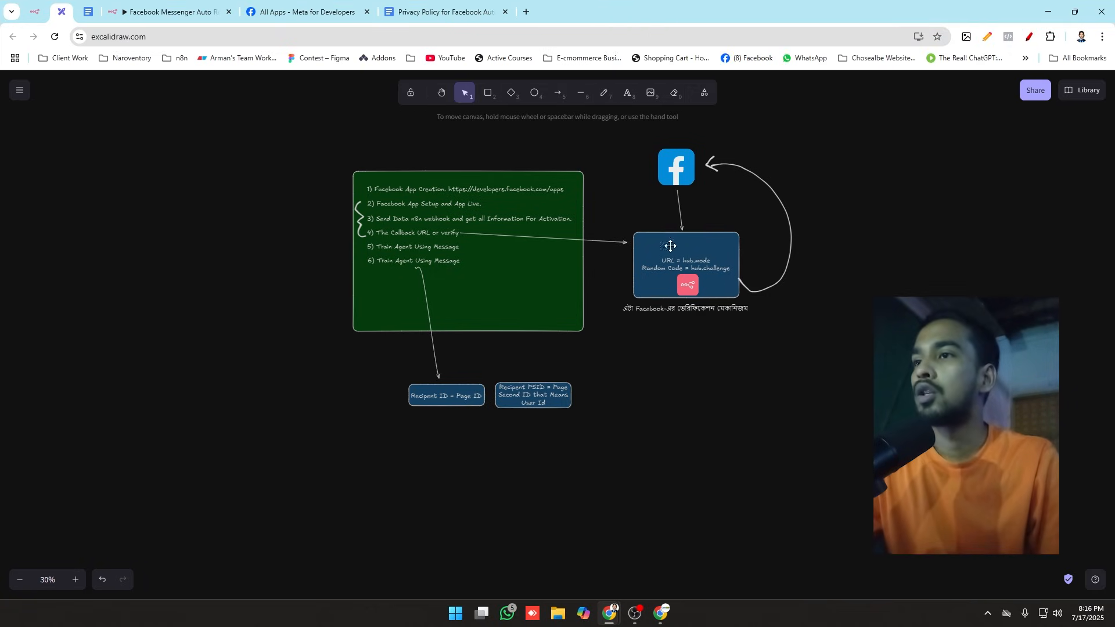
pyautogui.scroll(4, 575, 155)
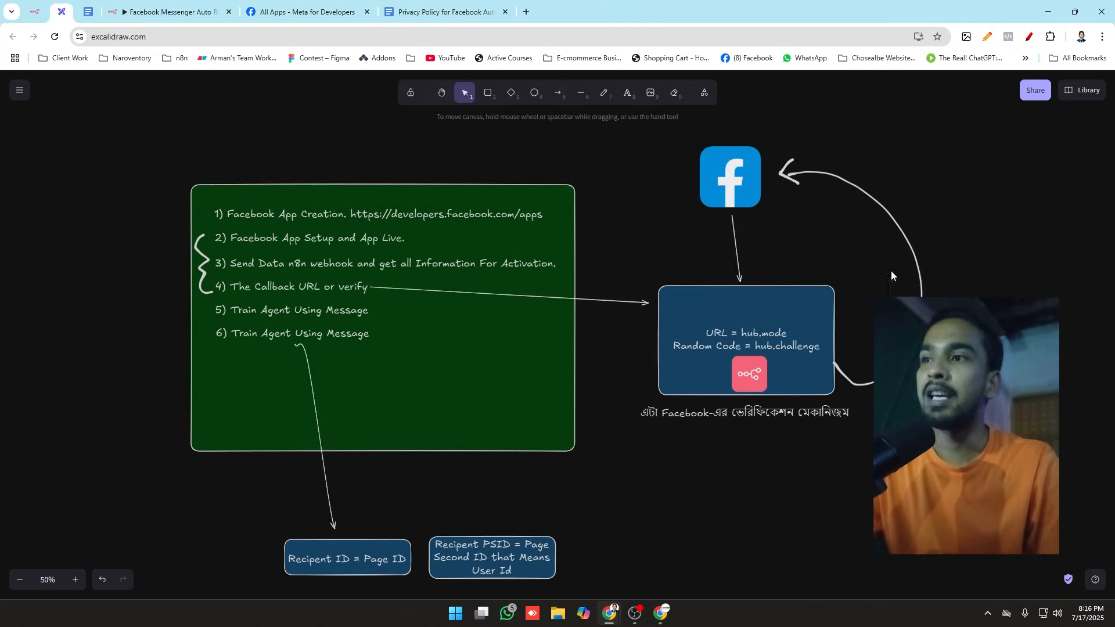
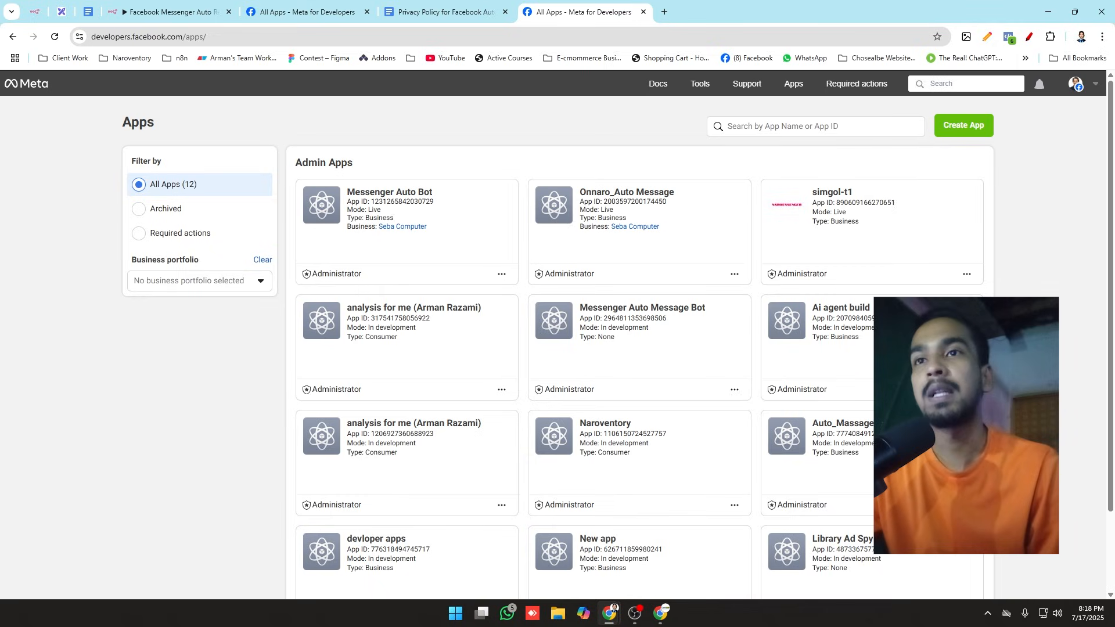
# Step: Start creating a new Meta app and enter "AI Agent" as the app name
pyautogui.click(953, 134)
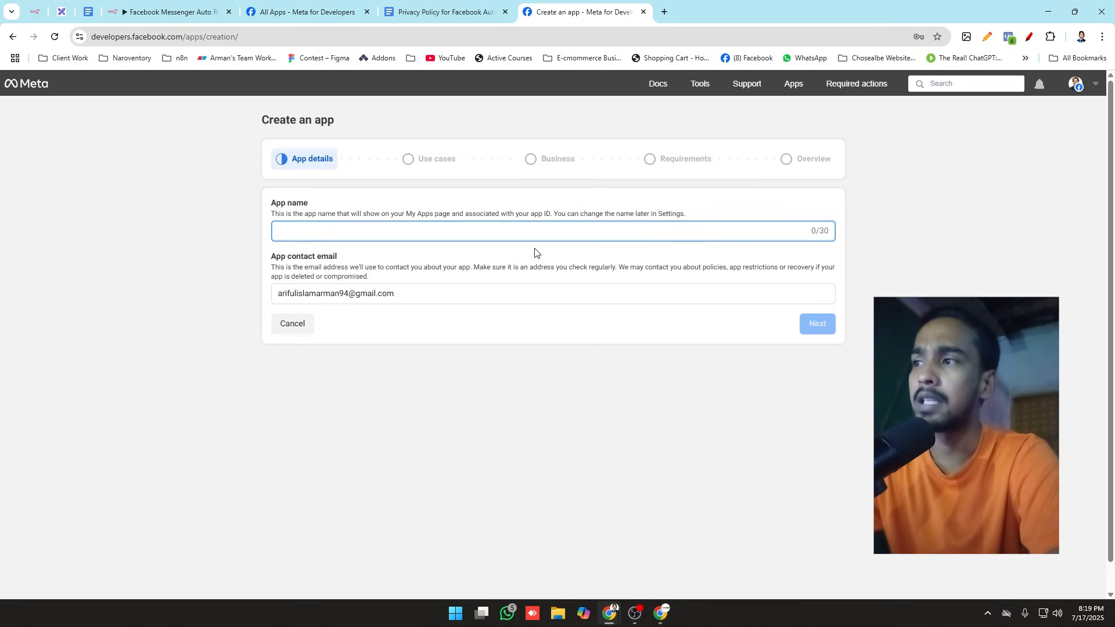
pyautogui.write('AO')
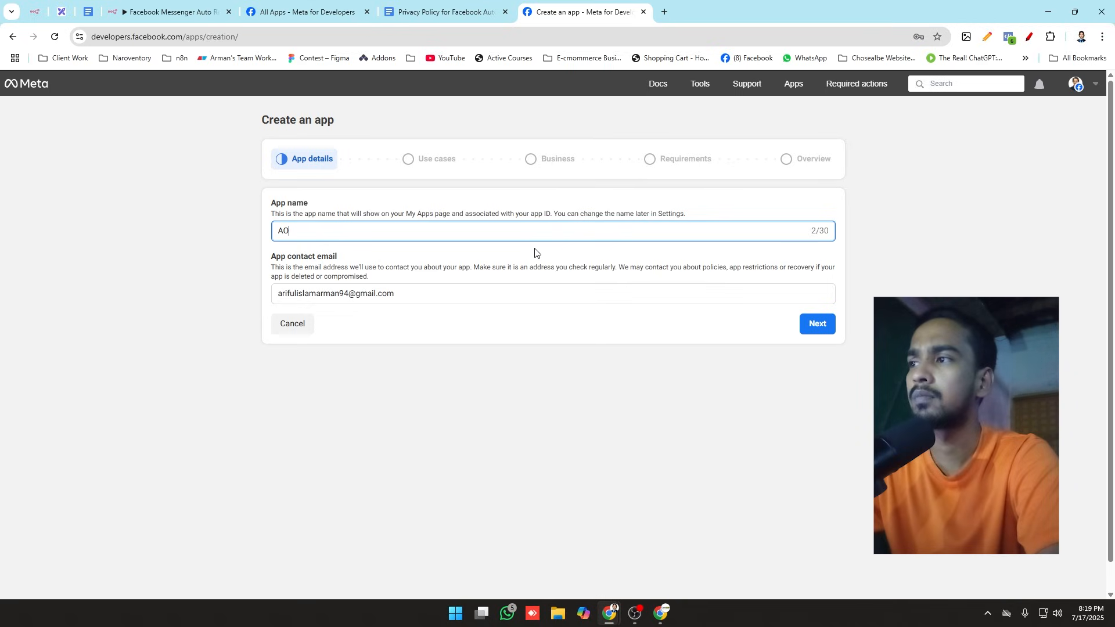
pyautogui.press('BackSpace')
pyautogui.write('I A')
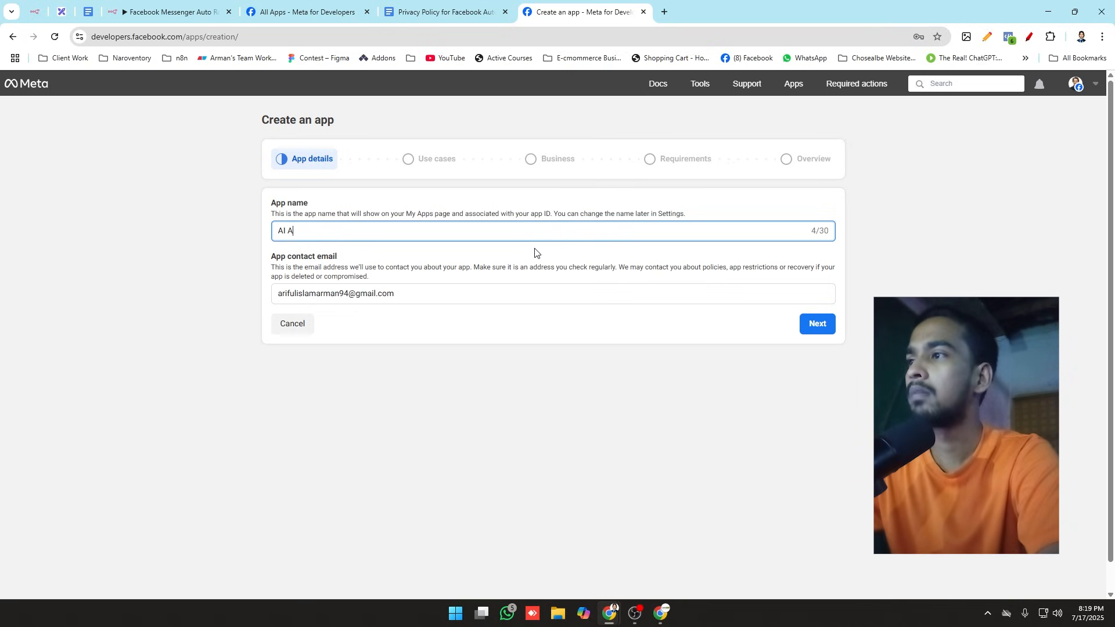
pyautogui.write('gent')
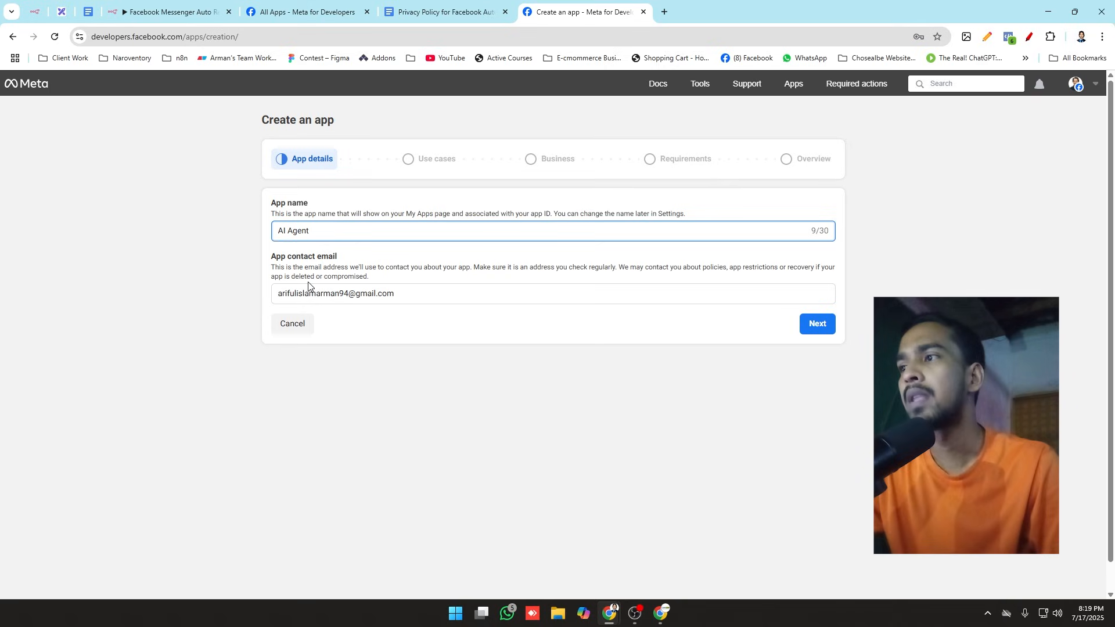
# Step: Review the app name and the prefilled contact email, keep both, and continue to the use cases
pyautogui.moveTo(269, 261); pyautogui.dragTo(397, 261)
pyautogui.click(397, 262)
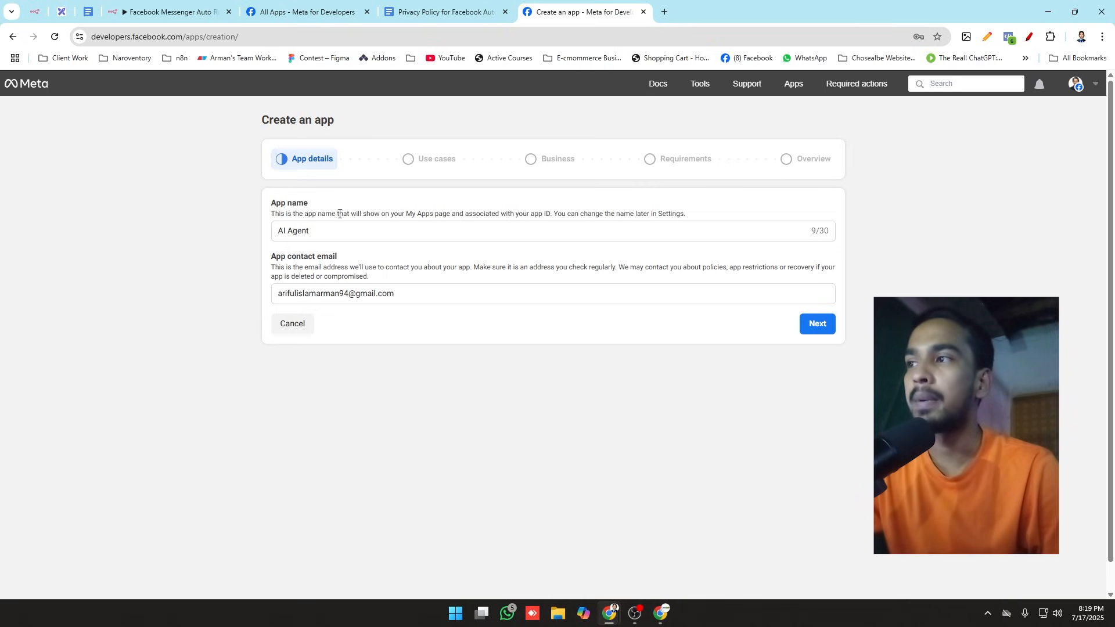
pyautogui.click(332, 231)
pyautogui.click(345, 247)
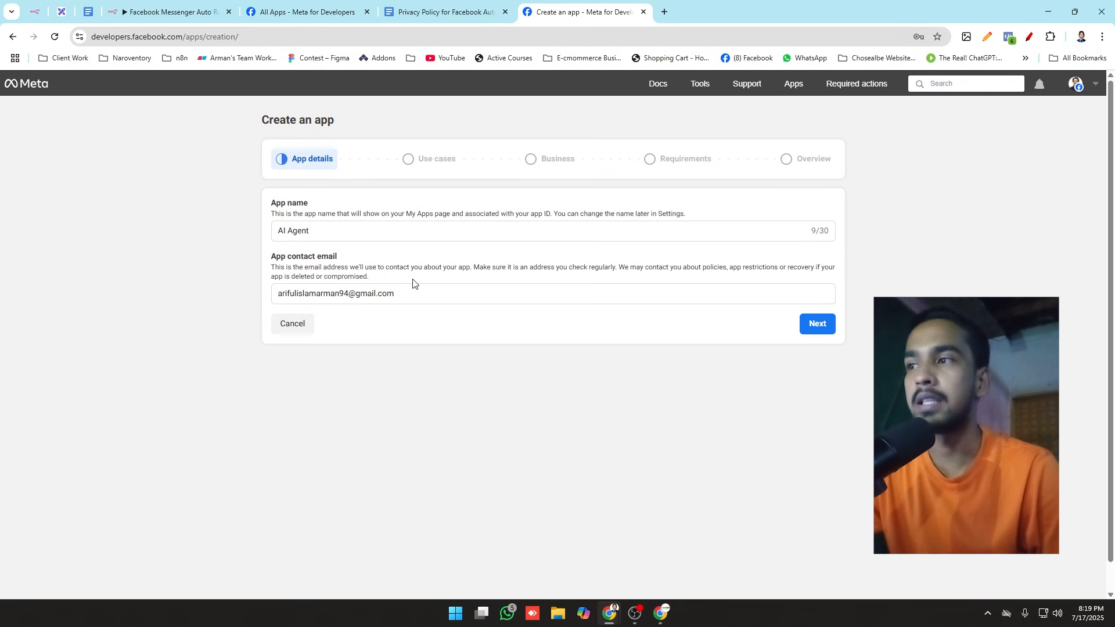
pyautogui.click(438, 294)
pyautogui.moveTo(437, 294); pyautogui.dragTo(139, 286)
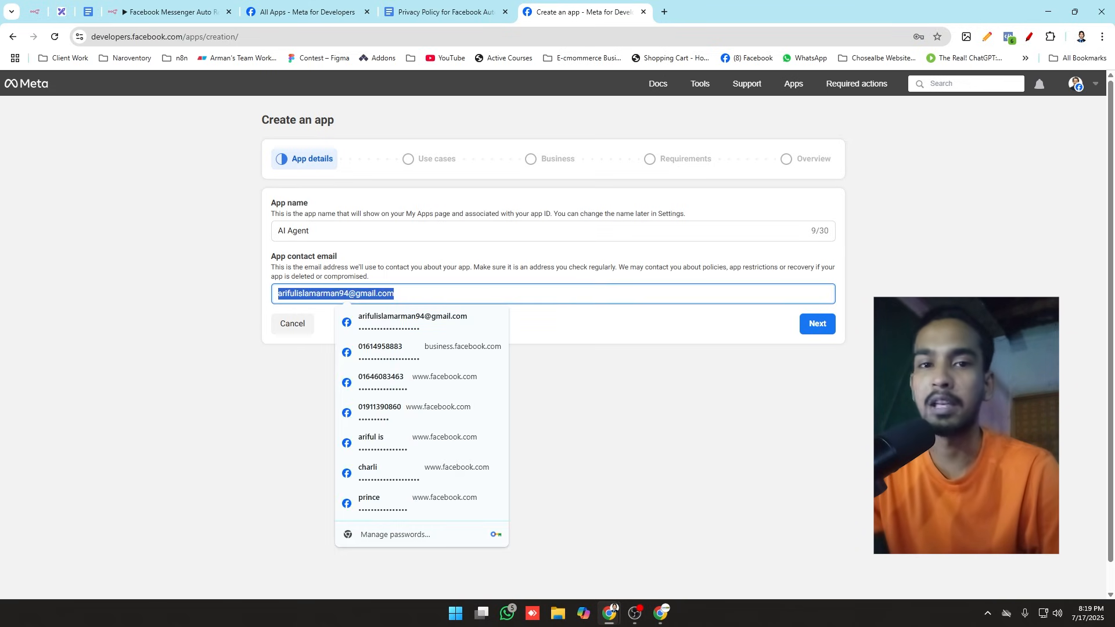
pyautogui.click(852, 465)
pyautogui.click(819, 326)
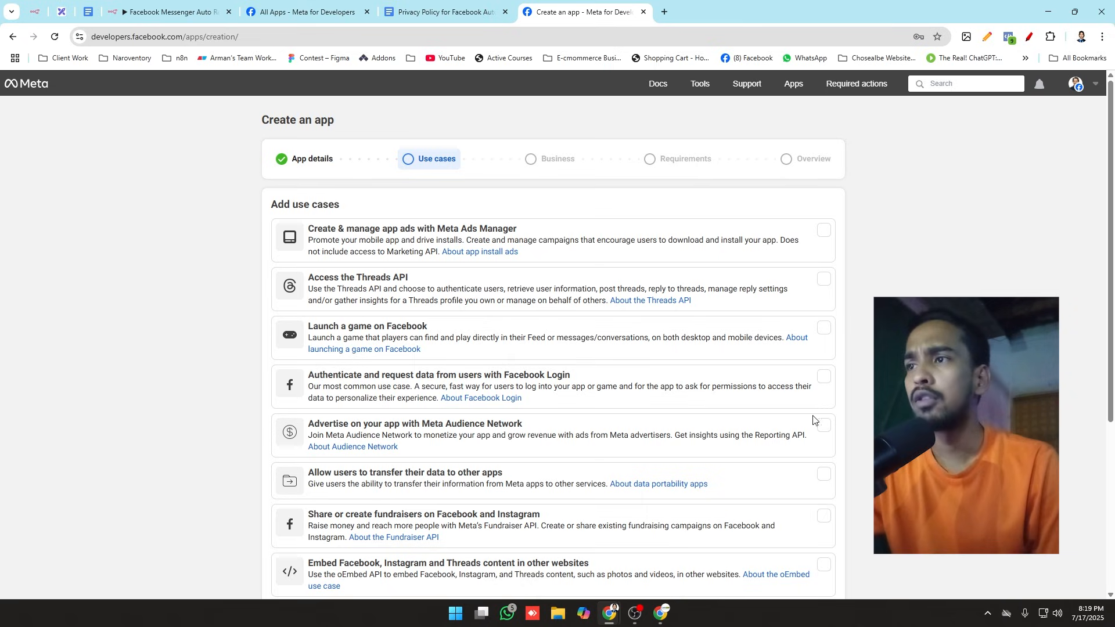
# Step: Look through the available use cases, from Meta Ads Manager app ads down to the Other option
pyautogui.scroll(-5, 737, 418)
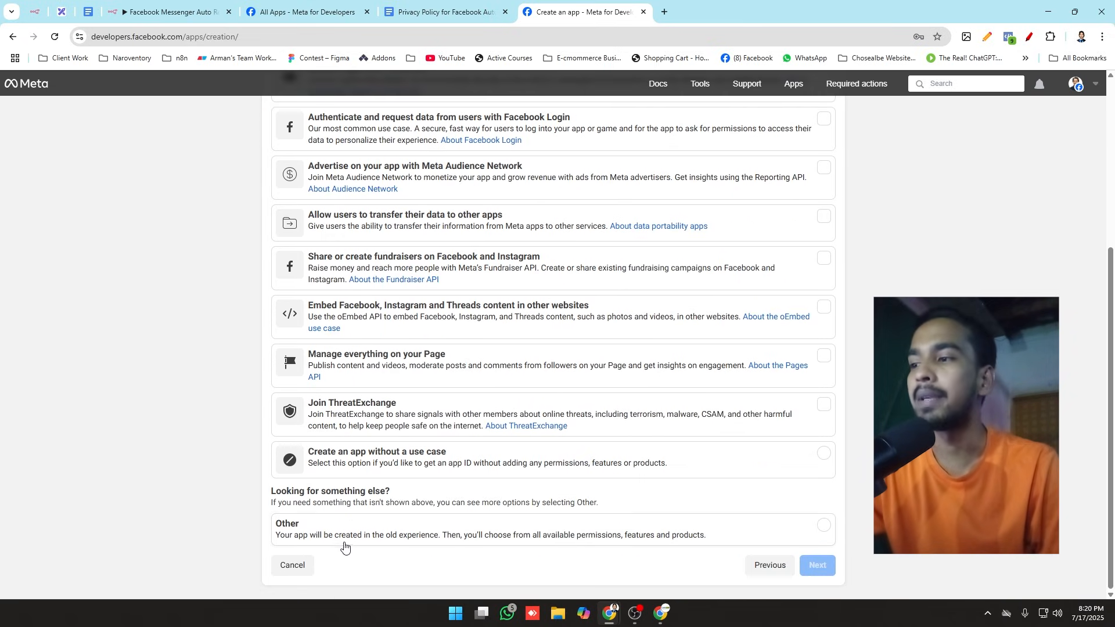
pyautogui.scroll(5, 553, 335)
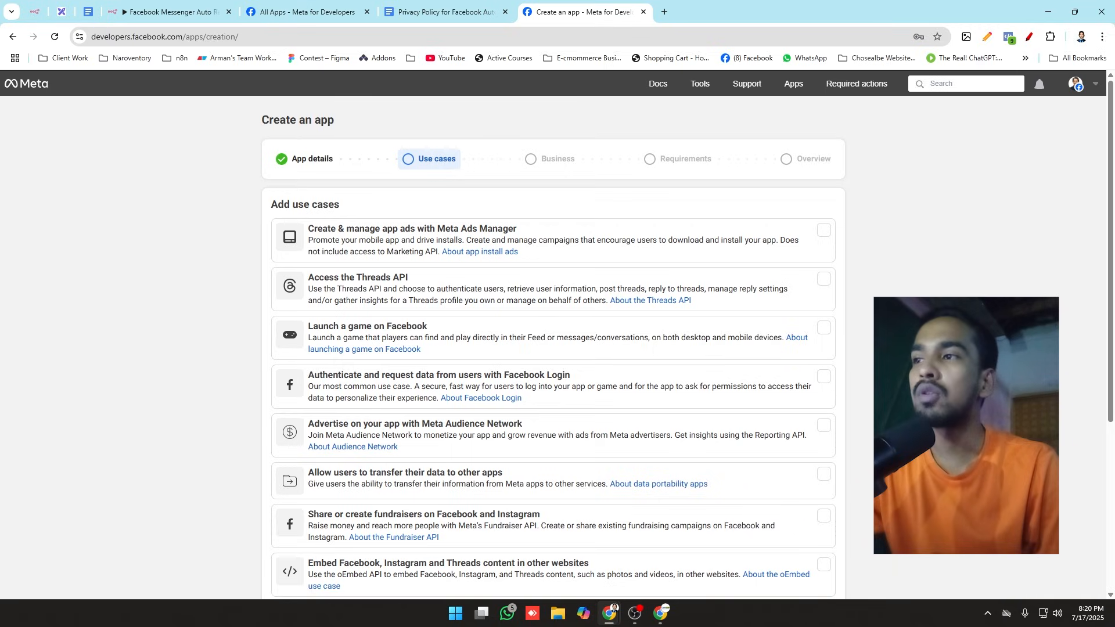
pyautogui.click(339, 253)
pyautogui.click(342, 277)
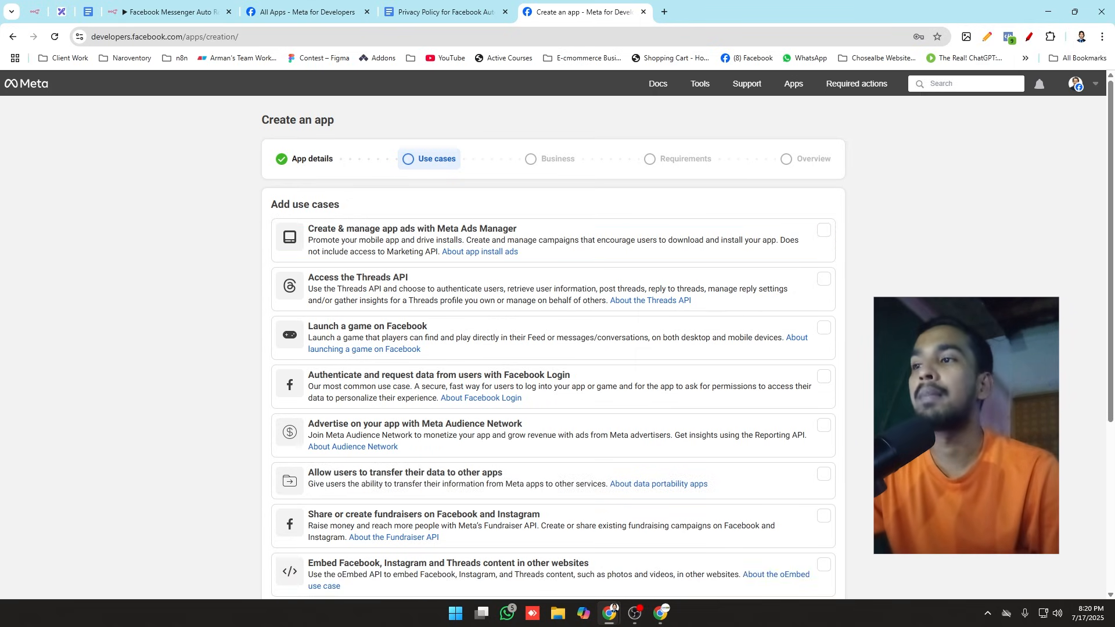
pyautogui.click(408, 300)
pyautogui.click(405, 318)
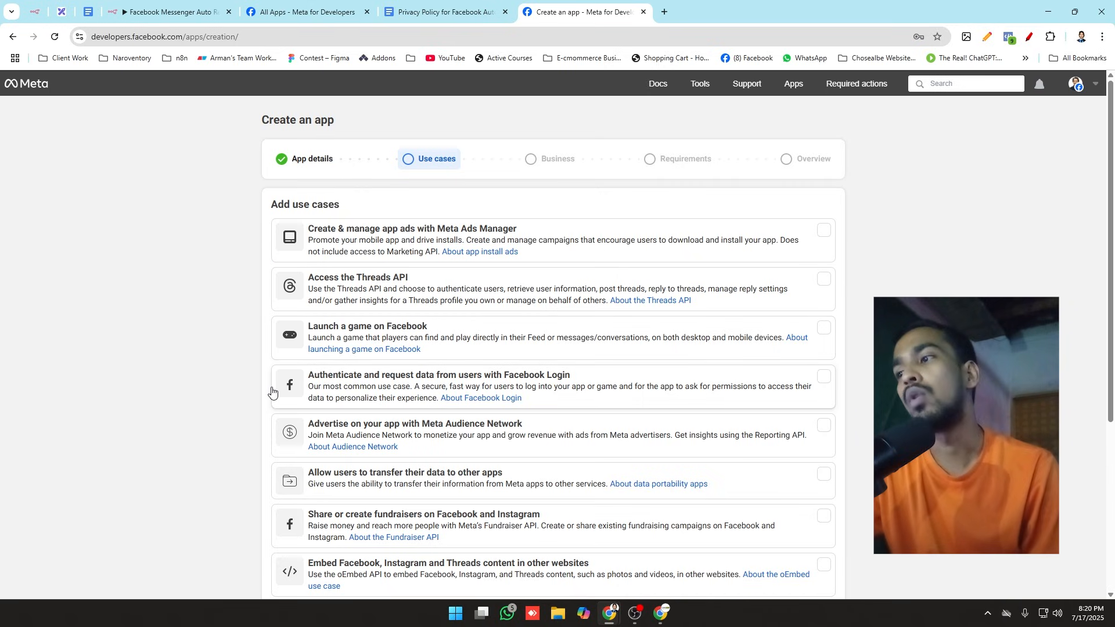
pyautogui.scroll(-2, 285, 389)
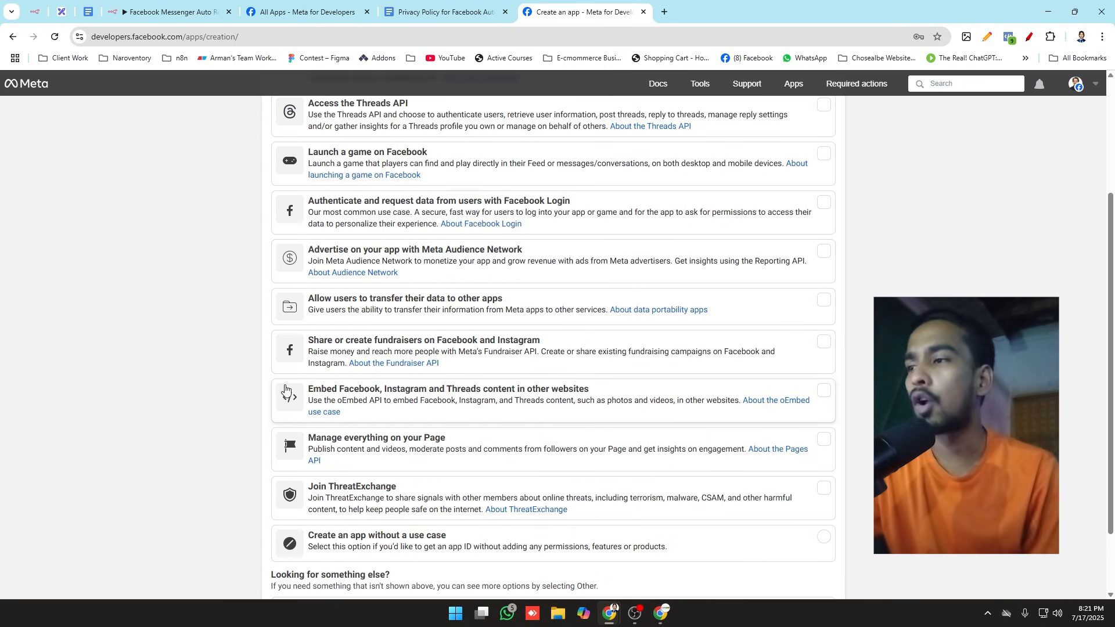
pyautogui.scroll(-3, 286, 389)
pyautogui.scroll(2, 184, 488)
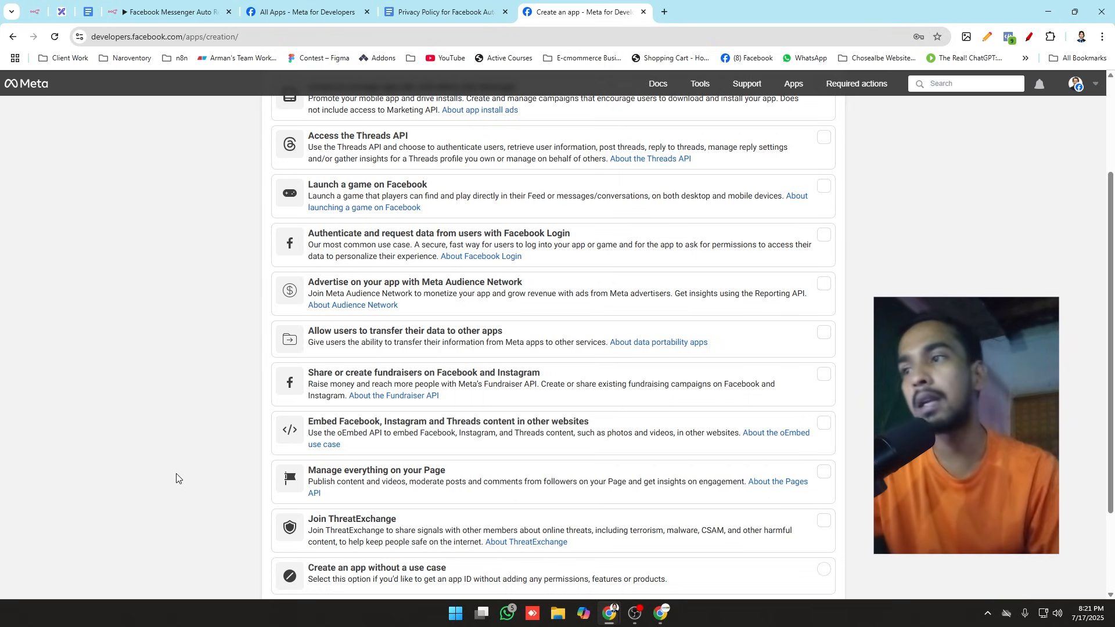
# Step: Choose Other as the app's use case and continue to the app type selection
pyautogui.scroll(-2, 210, 466)
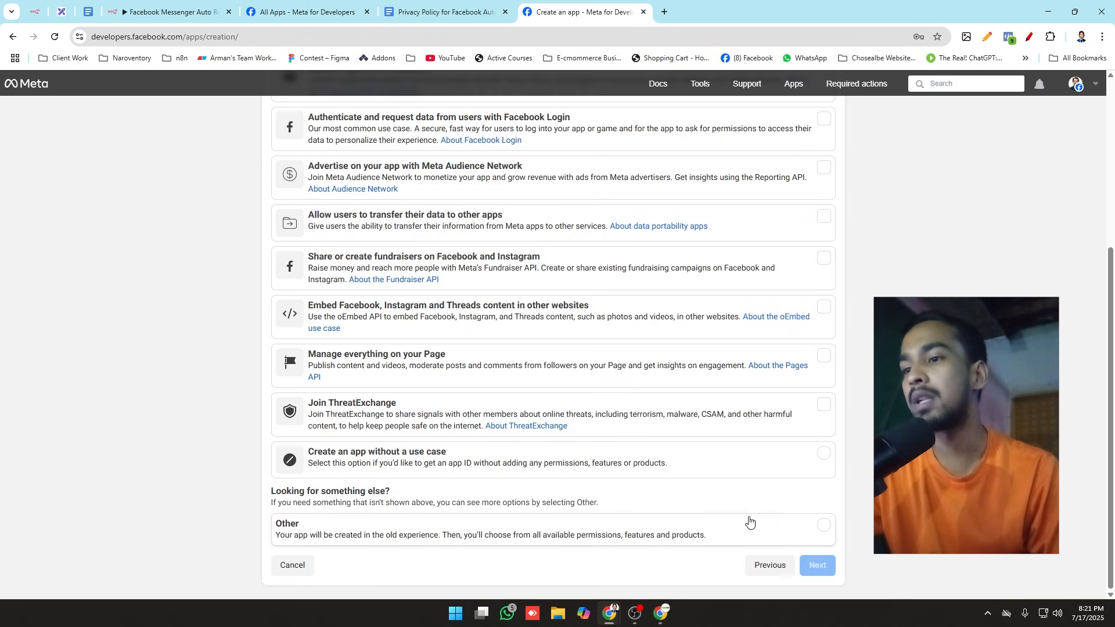
pyautogui.click(813, 531)
pyautogui.click(816, 568)
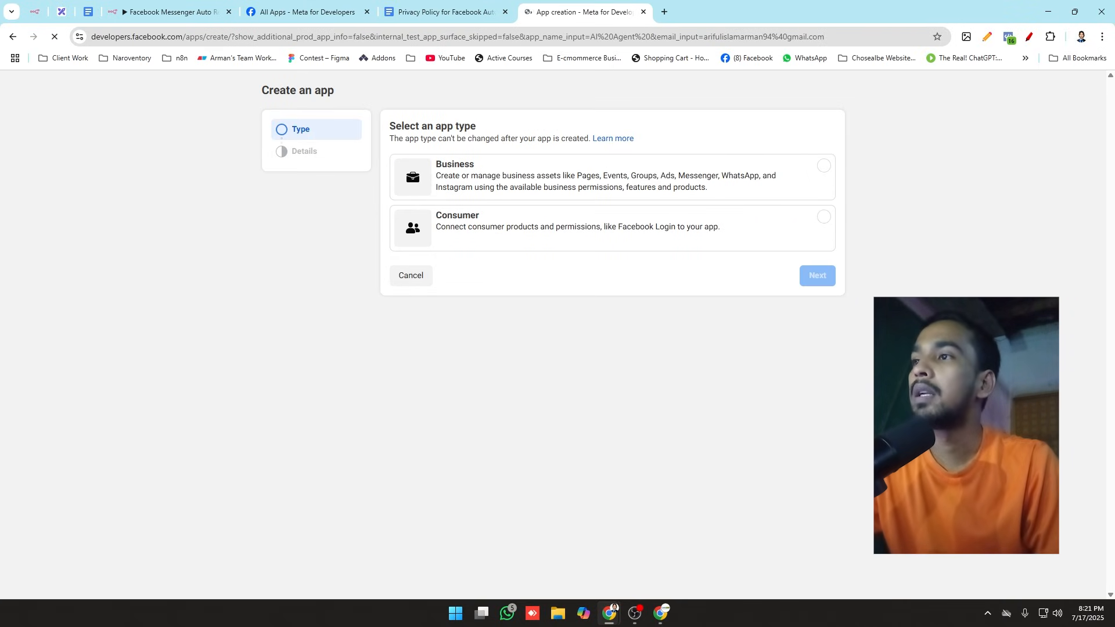
# Step: Set the app type to Business and continue to the app details
pyautogui.moveTo(379, 130); pyautogui.dragTo(495, 128)
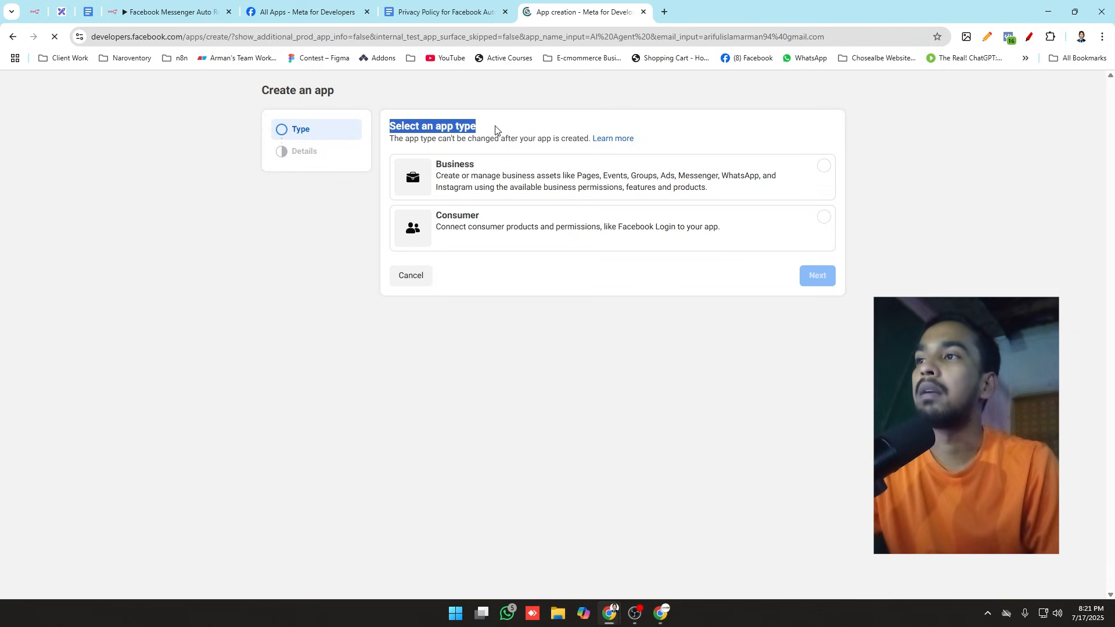
pyautogui.click(494, 128)
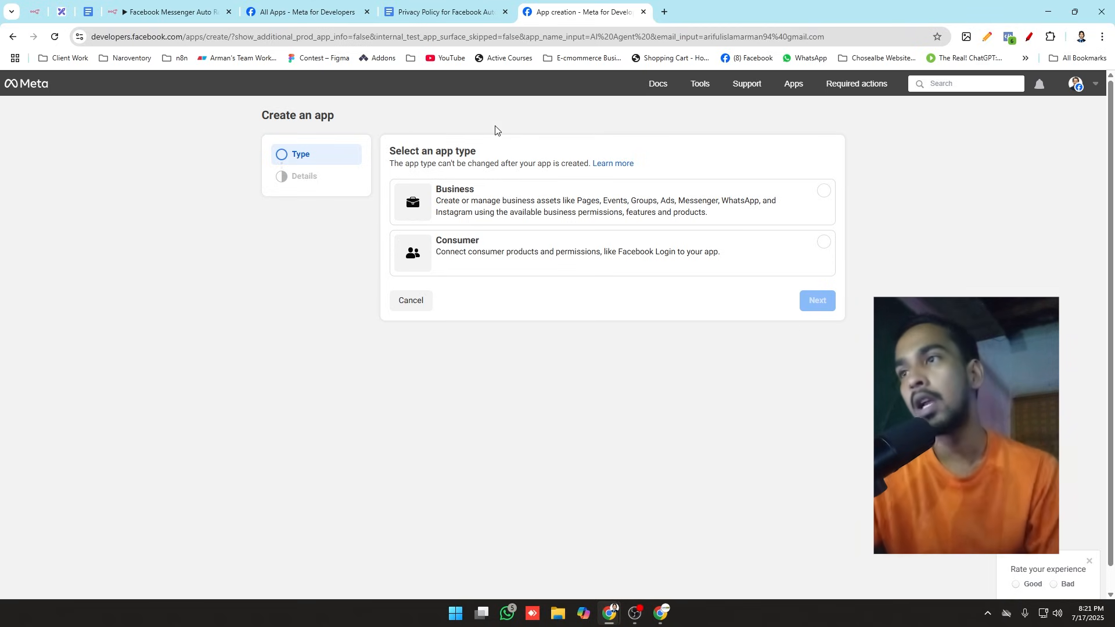
pyautogui.click(604, 211)
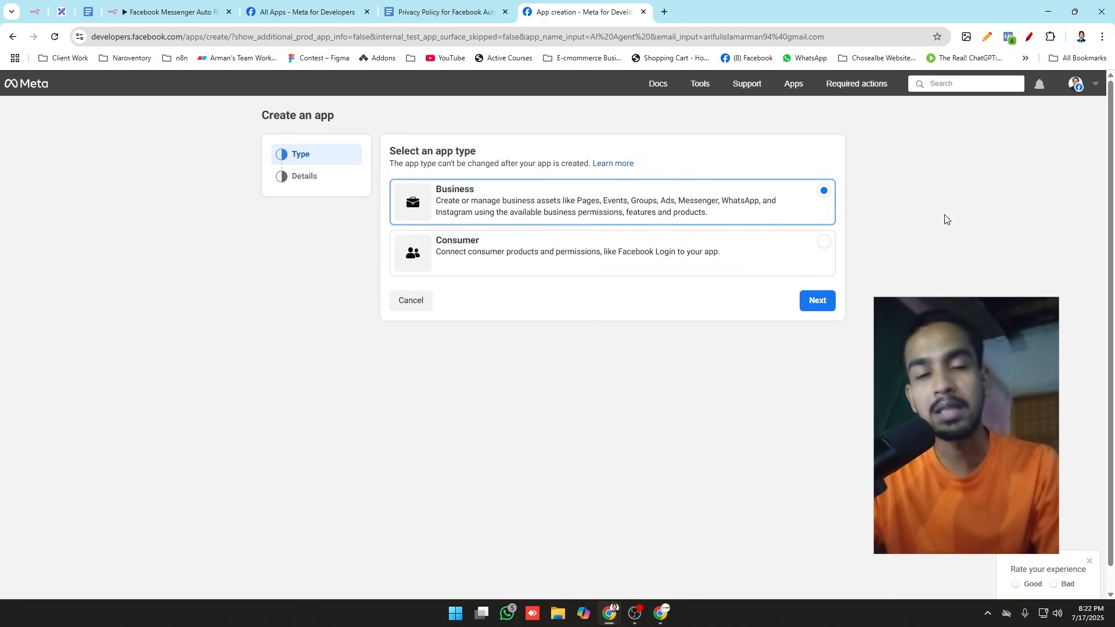
pyautogui.click(816, 308)
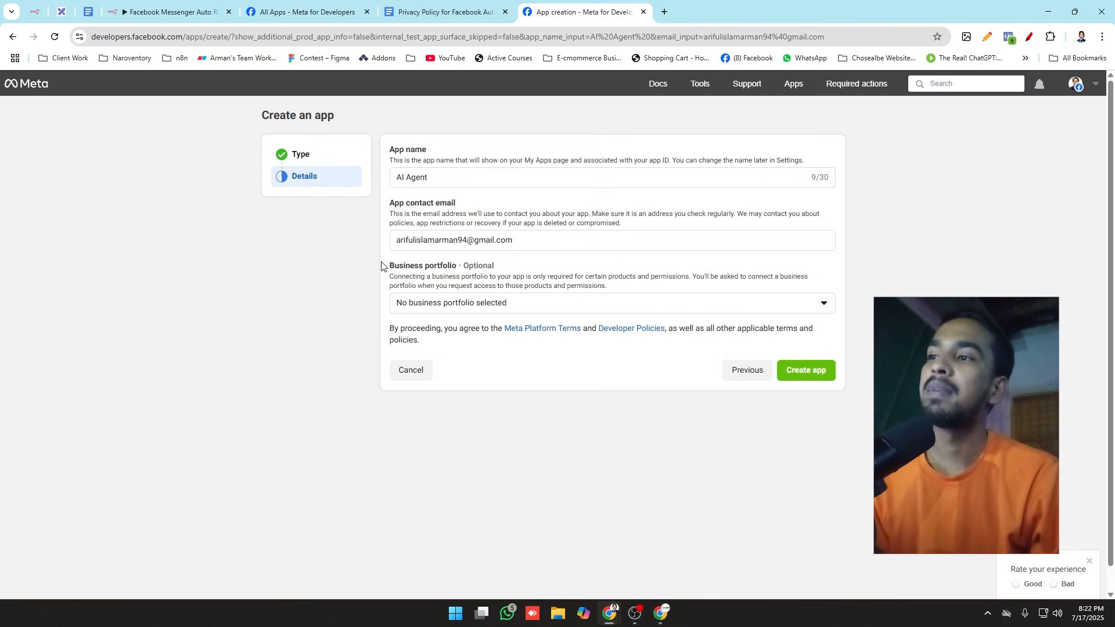
# Step: Connect the Seba Computer business portfolio and create the app, submitting the account password to confirm
pyautogui.moveTo(381, 264); pyautogui.dragTo(498, 270)
pyautogui.click(511, 270)
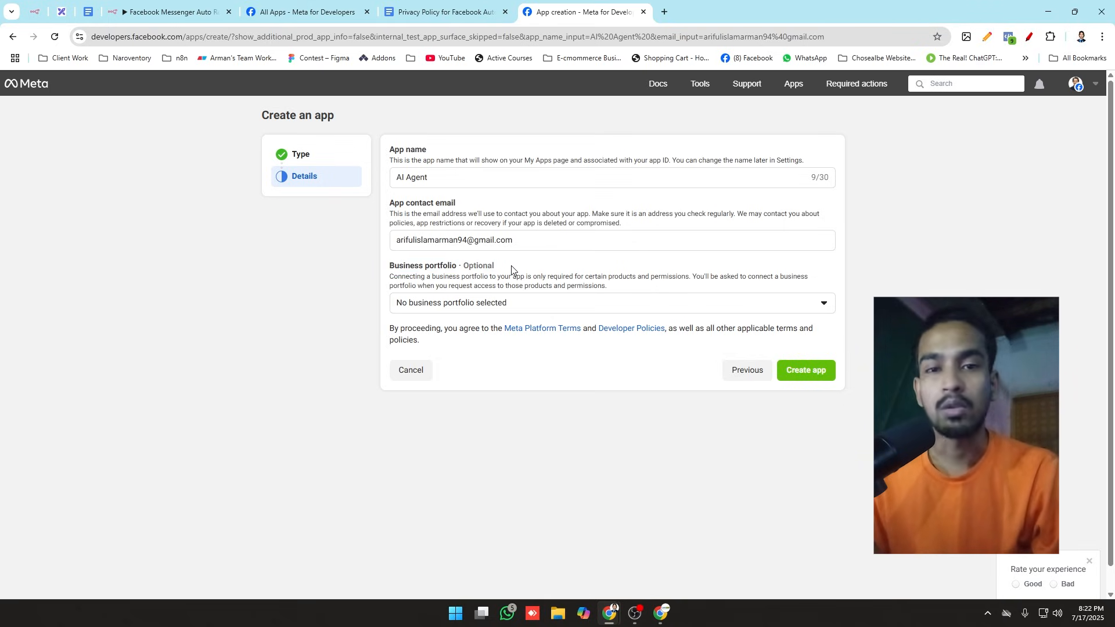
pyautogui.click(560, 307)
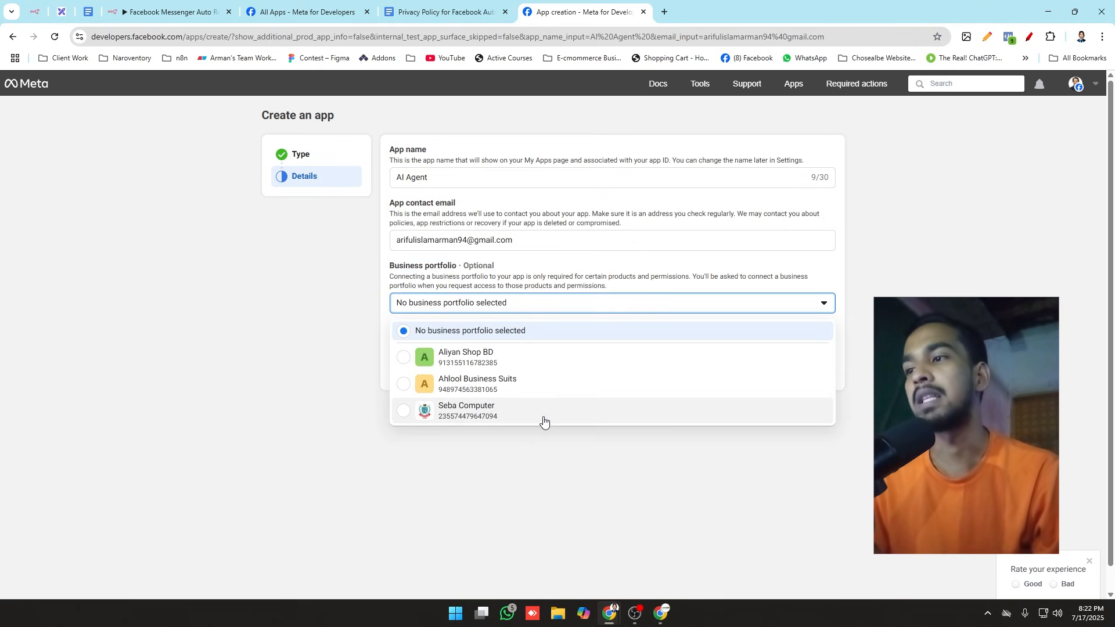
pyautogui.click(610, 419)
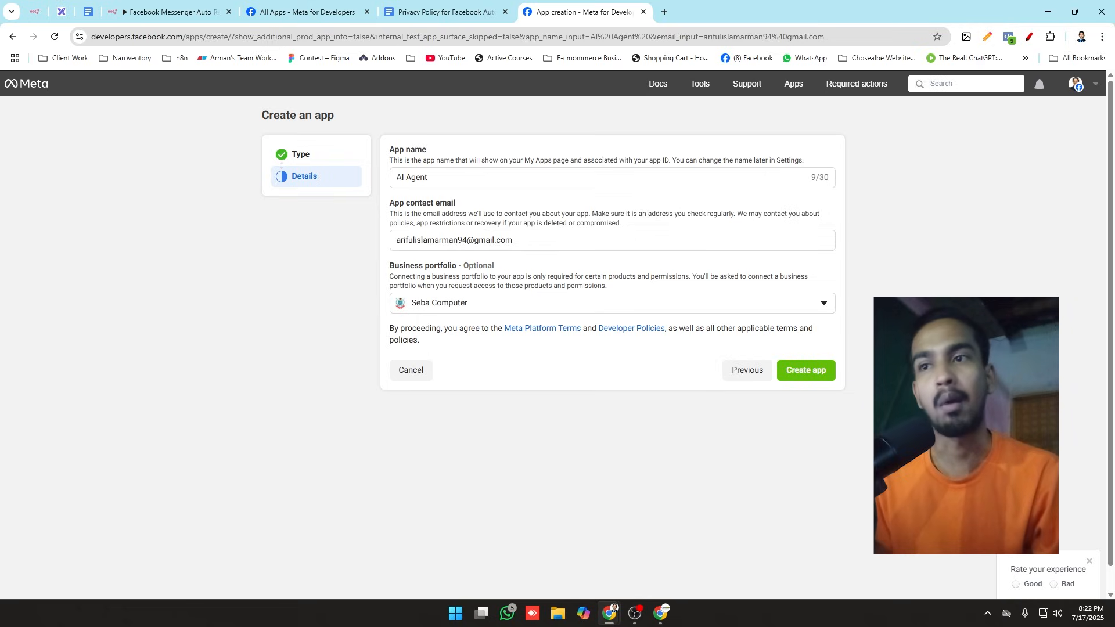
pyautogui.click(797, 375)
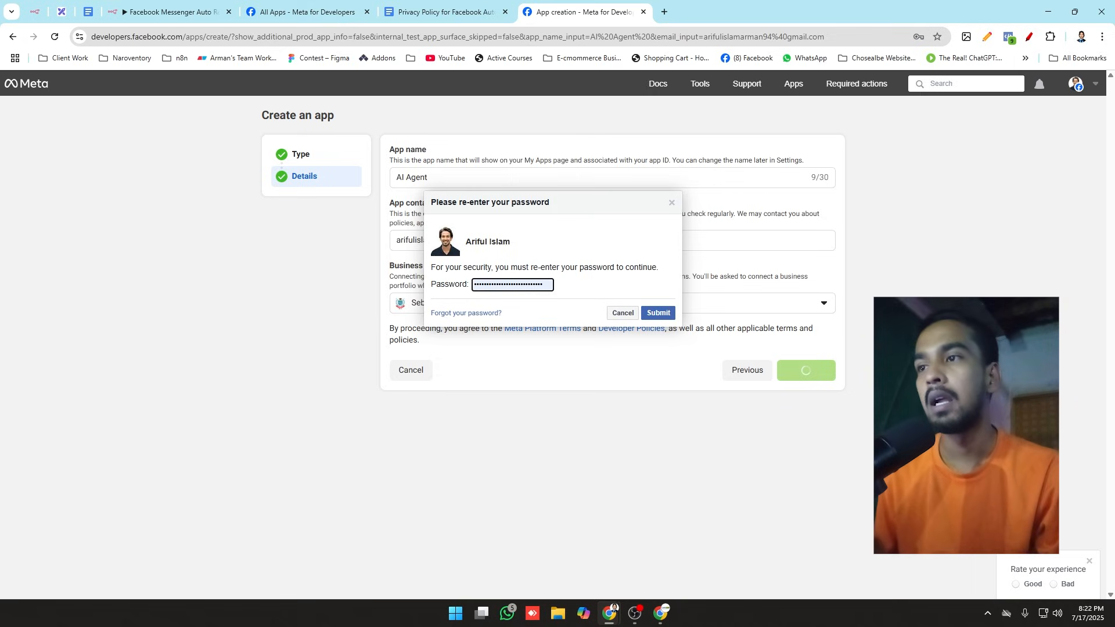
pyautogui.click(659, 313)
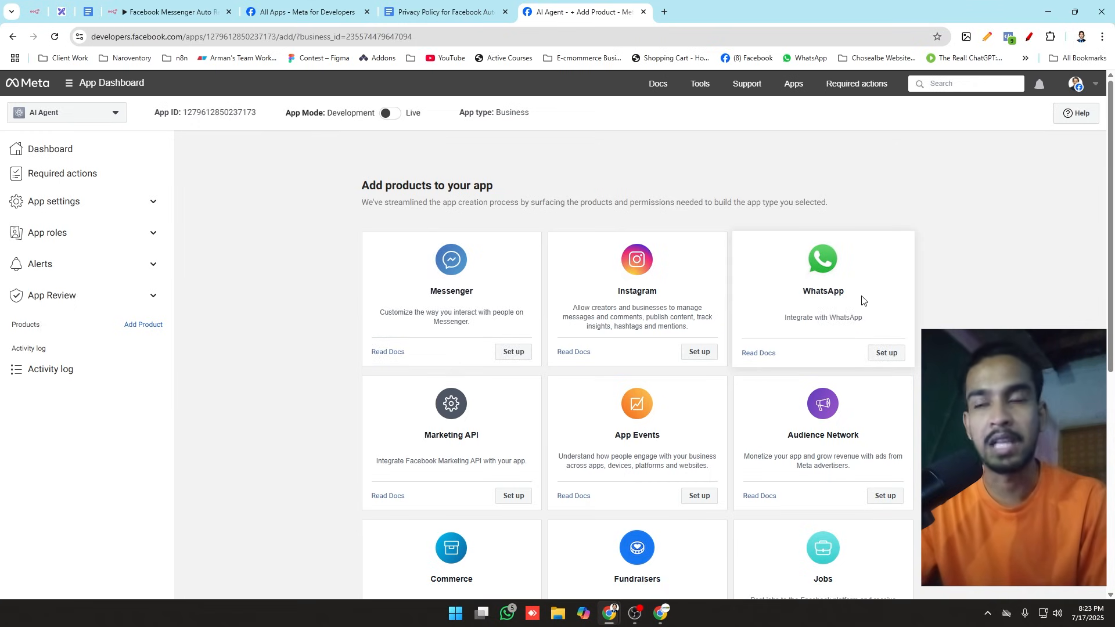
# Step: Set up the Messenger product for the app, and check the Facebook App Creation item in the Excalidraw plan
pyautogui.click(507, 358)
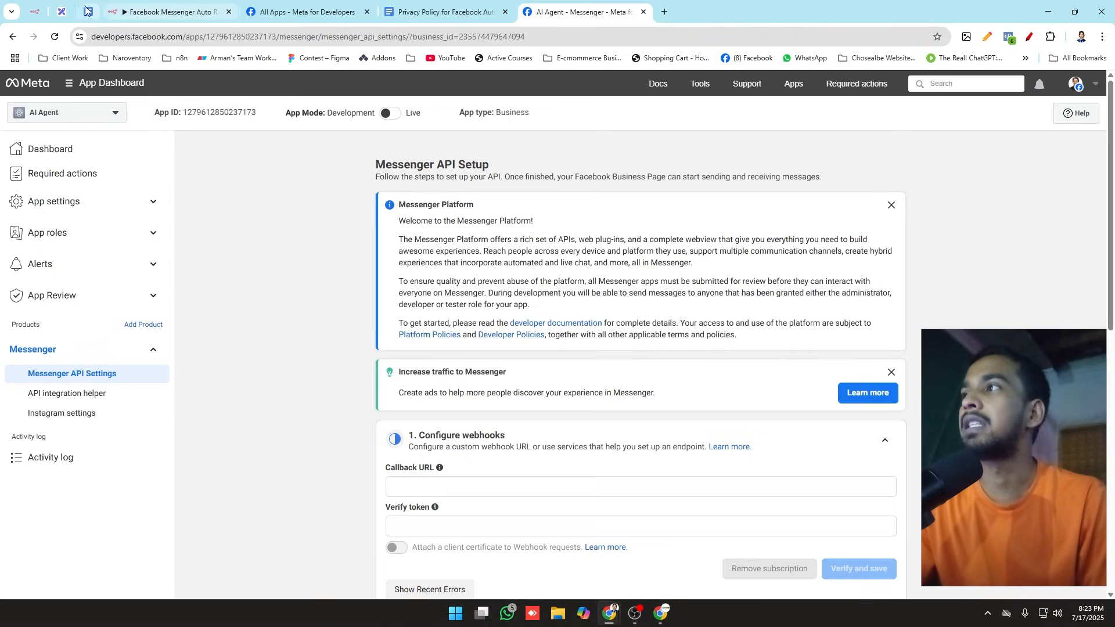
pyautogui.click(58, 11)
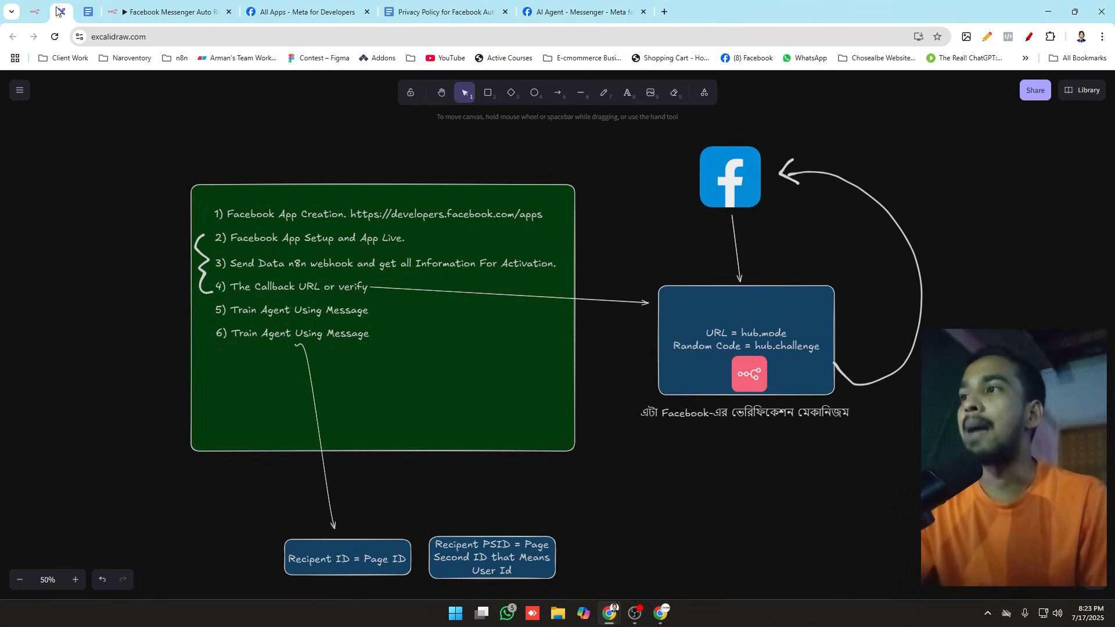
pyautogui.click(260, 213)
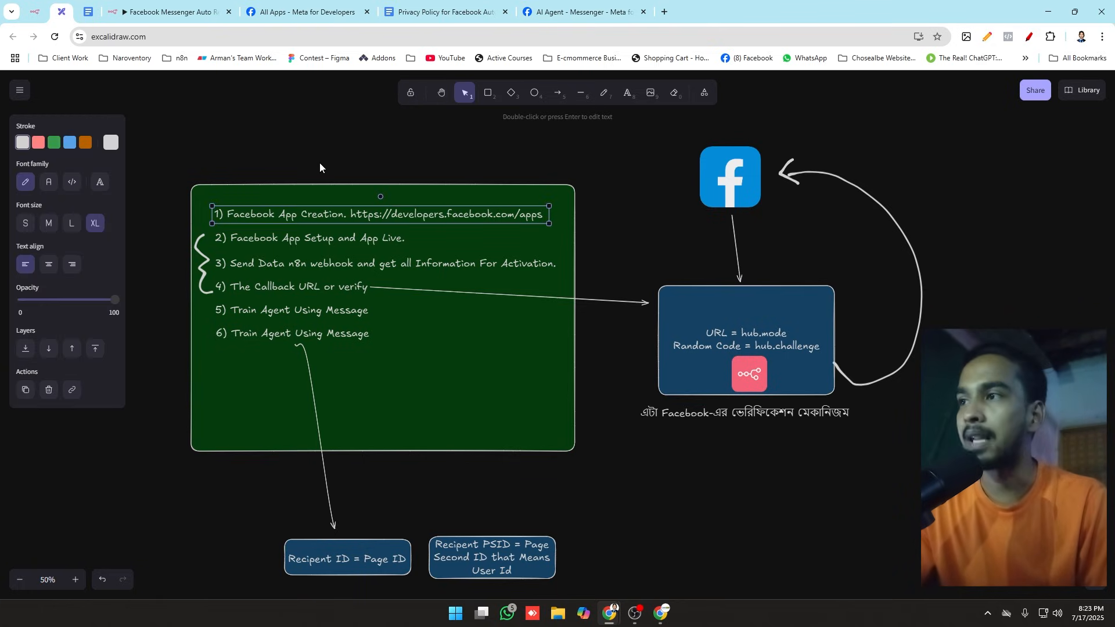
pyautogui.click(319, 166)
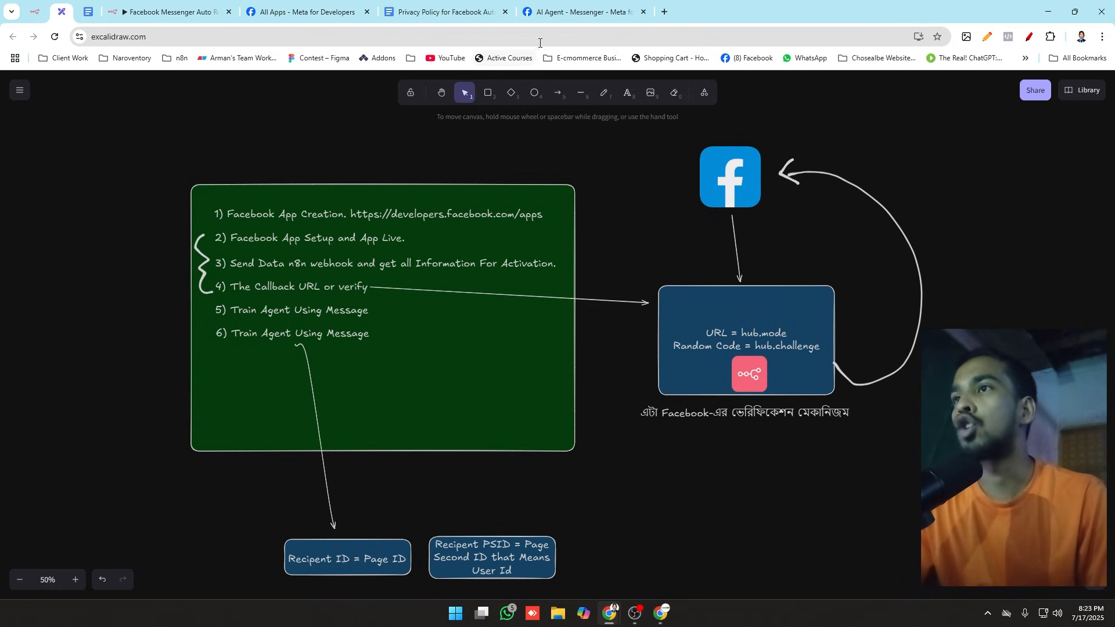
# Step: Back in Messenger API Setup, dismiss both notices and collapse the webhooks, access tokens and App Review sections
pyautogui.click(574, 12)
pyautogui.click(889, 208)
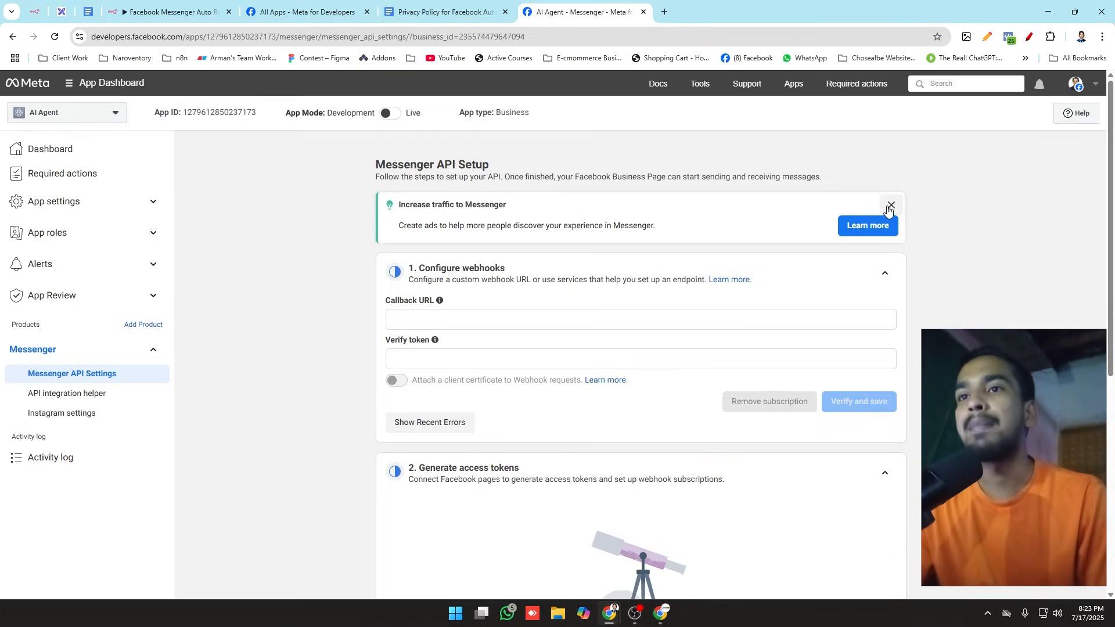
pyautogui.click(890, 206)
pyautogui.click(885, 213)
pyautogui.click(884, 264)
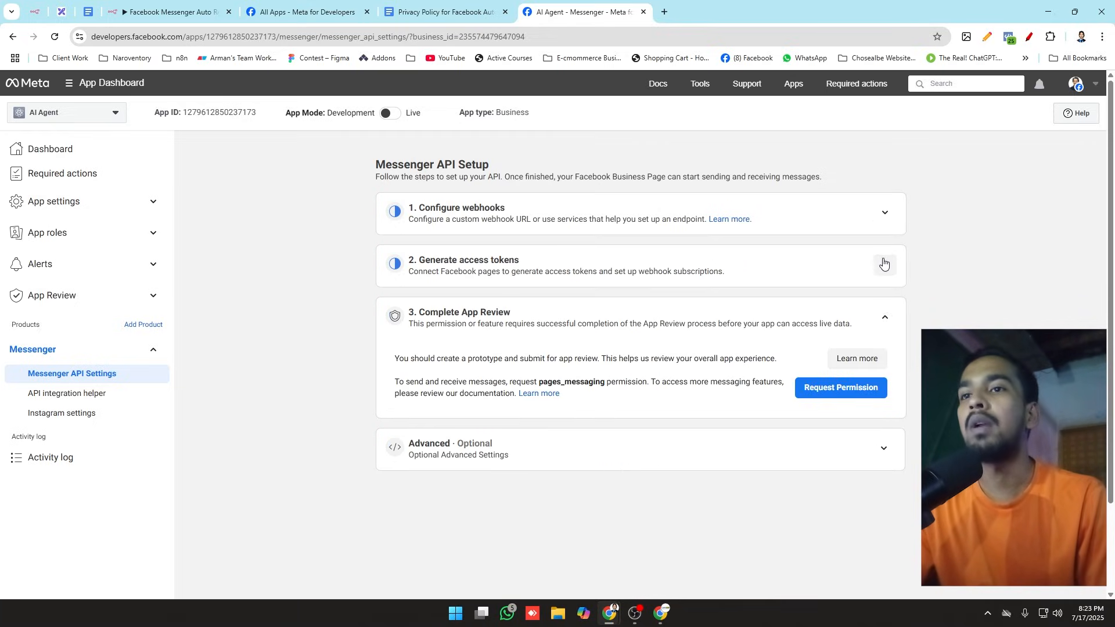
pyautogui.click(885, 317)
# Step: Check the Facebook App Setup and App Live item in the Excalidraw plan, and return to Messenger API Setup
pyautogui.click(64, 13)
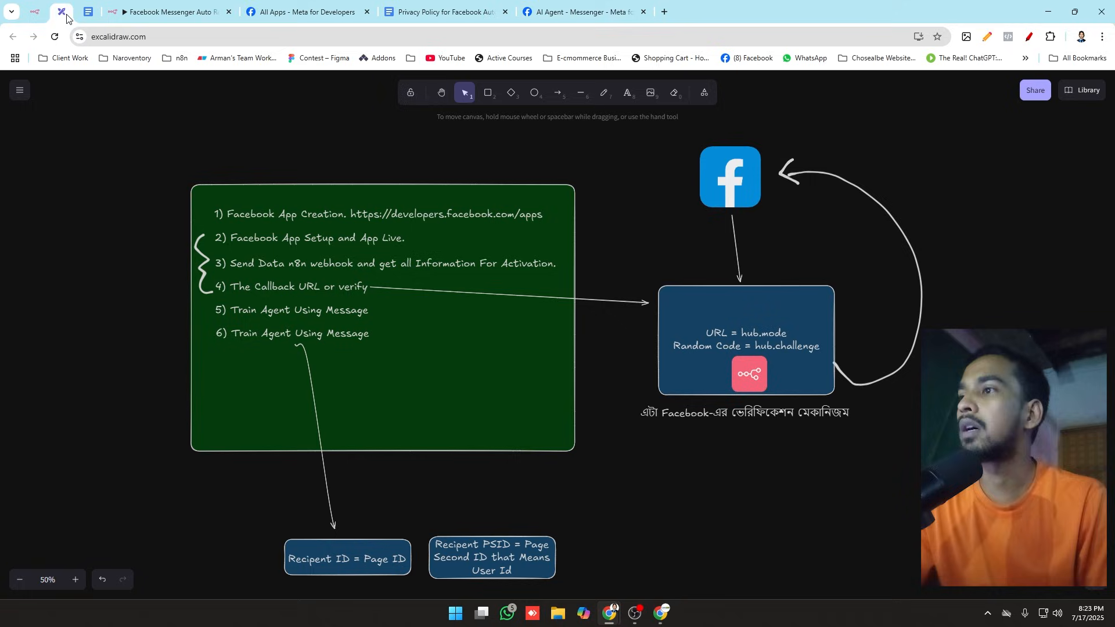
pyautogui.click(359, 239)
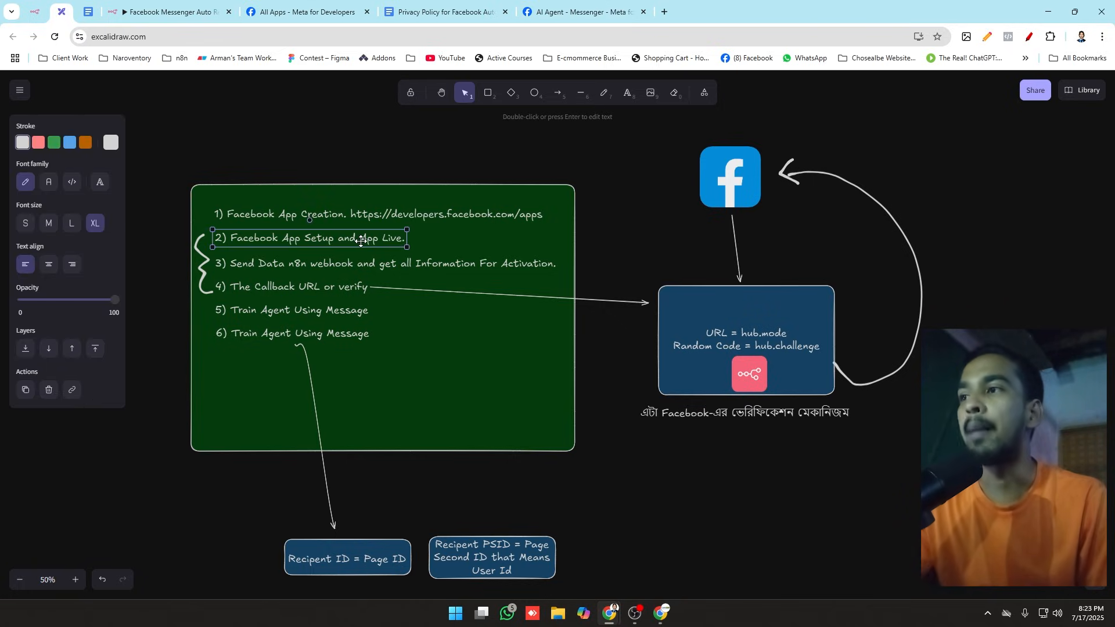
pyautogui.click(581, 12)
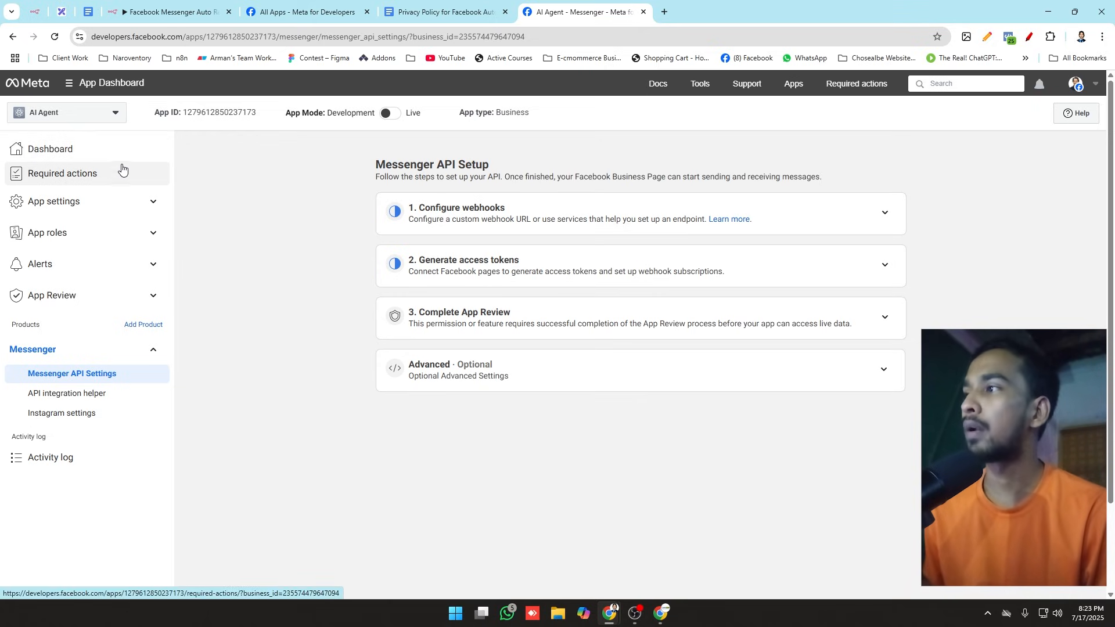
# Step: Expand the App settings, App roles, Alerts and App Review groups in the app dashboard navigation, and collapse the Messenger group
pyautogui.click(136, 201)
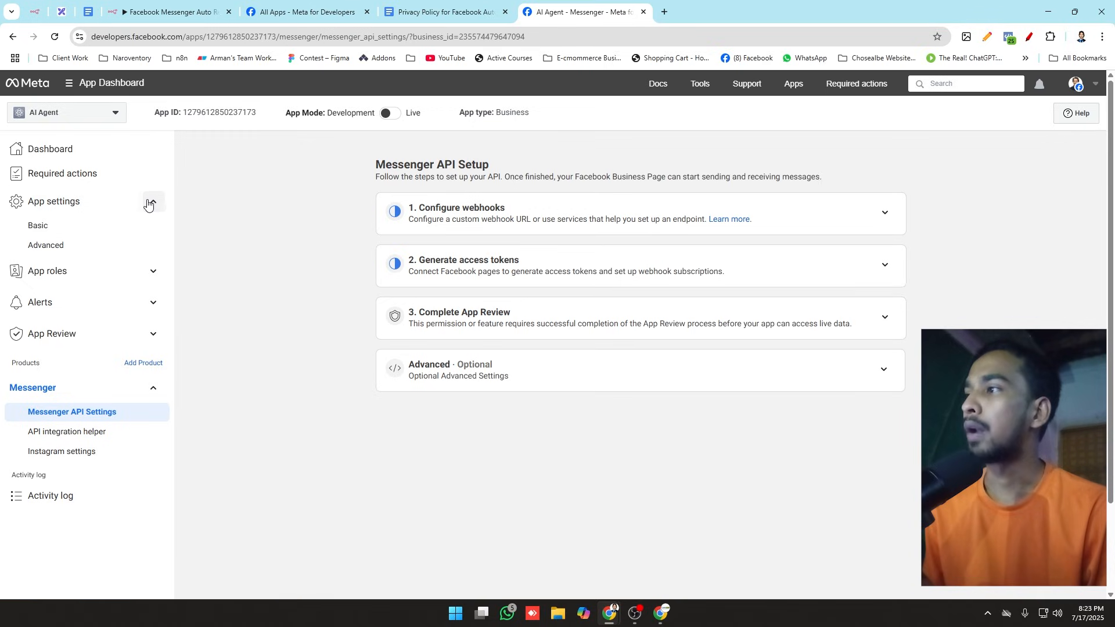
pyautogui.click(149, 271)
pyautogui.click(132, 340)
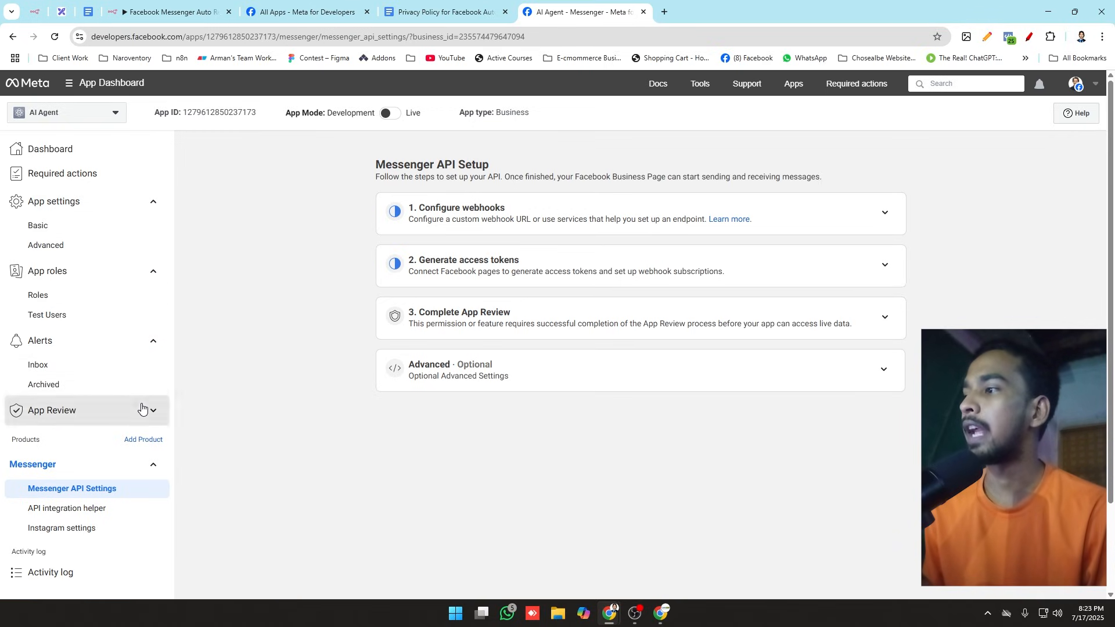
pyautogui.click(149, 409)
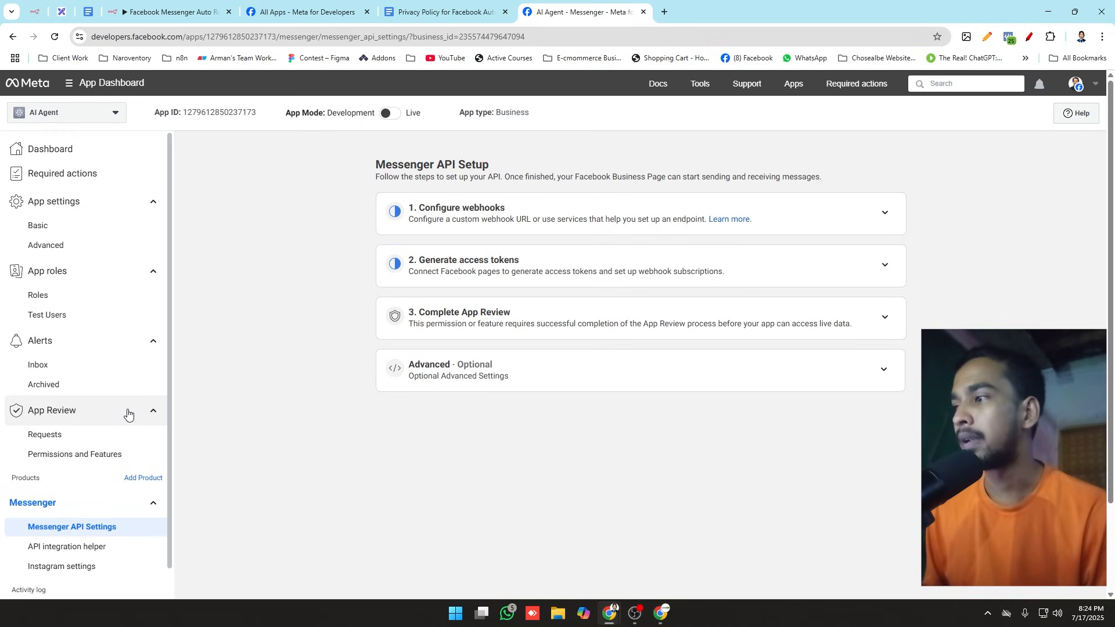
pyautogui.scroll(-1, 128, 413)
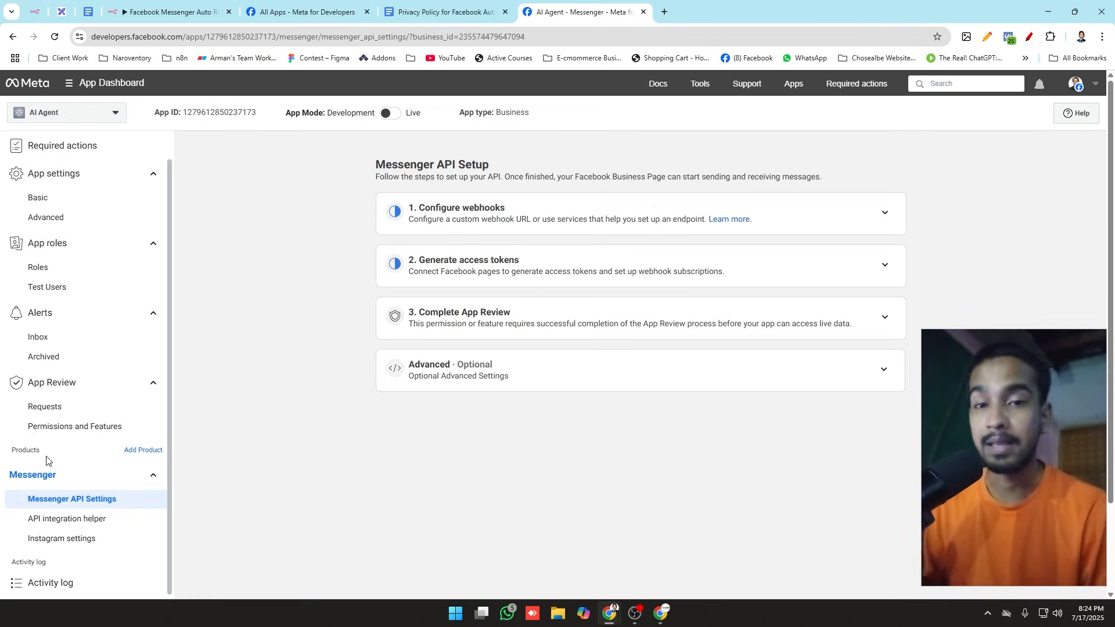
pyautogui.click(153, 475)
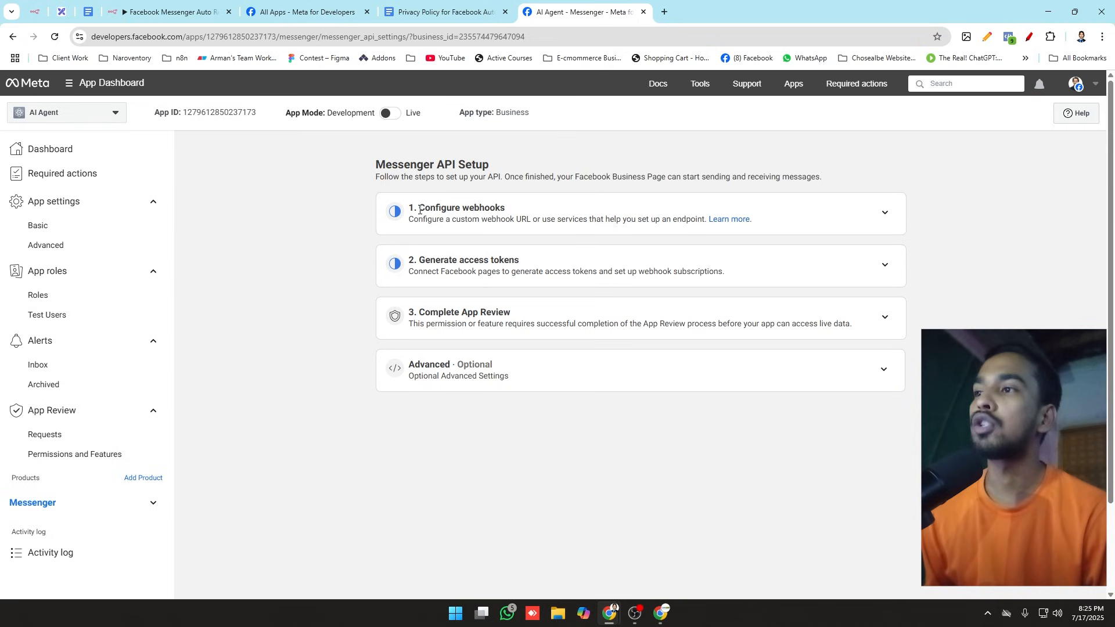
# Step: Examine the Configure webhooks, Generate access tokens, Complete App Review and Advanced sections of Messenger API Setup
pyautogui.moveTo(420, 210); pyautogui.dragTo(566, 206)
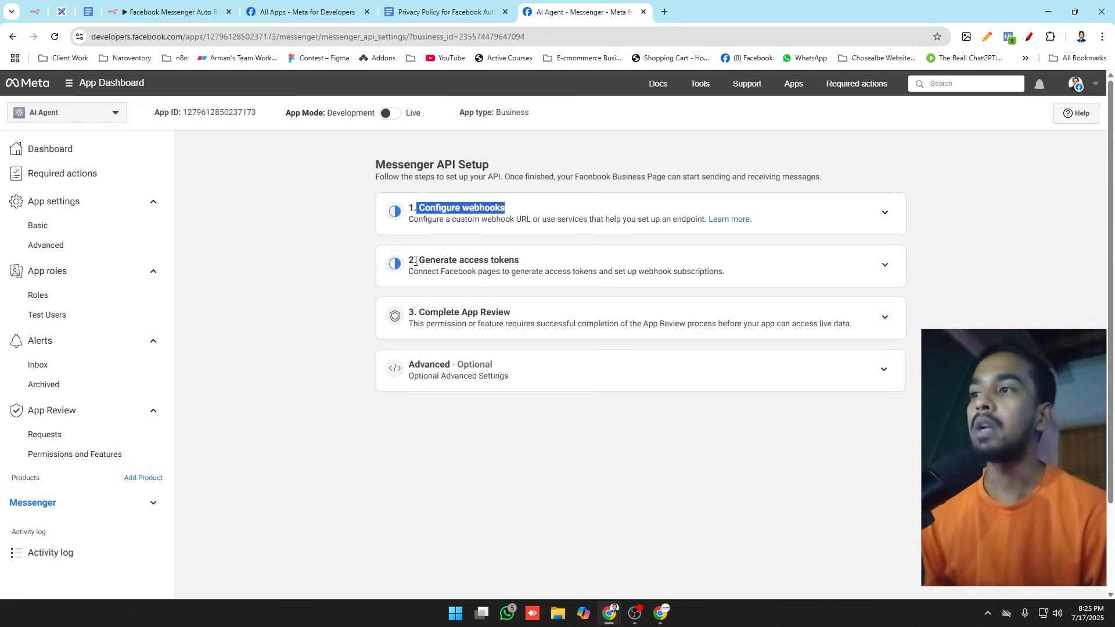
pyautogui.moveTo(416, 261); pyautogui.dragTo(558, 267)
pyautogui.click(428, 312)
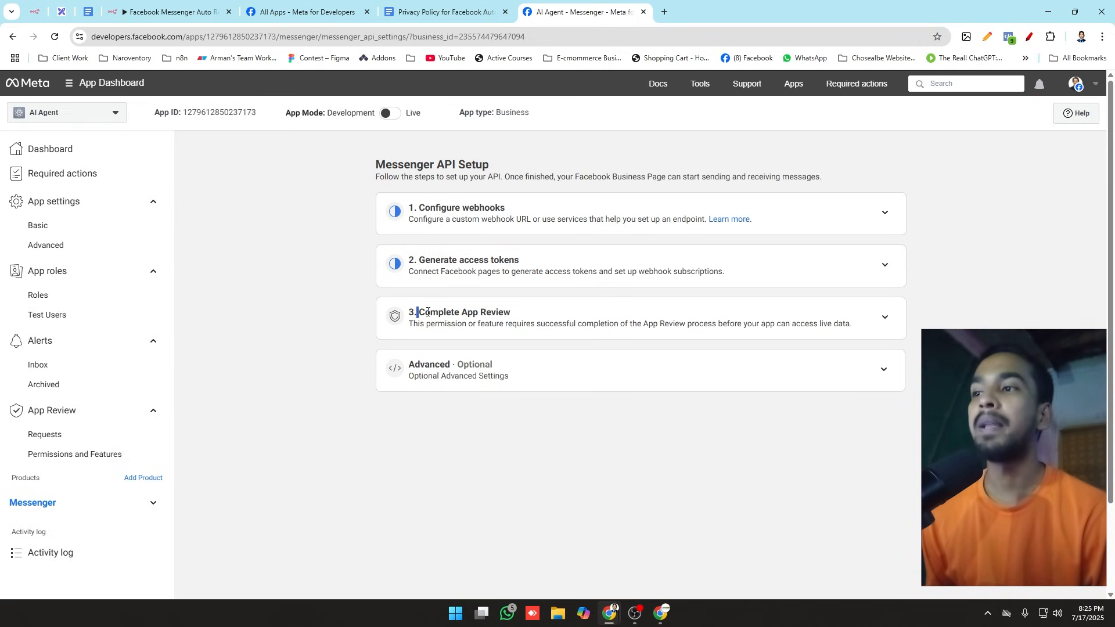
pyautogui.moveTo(428, 313); pyautogui.dragTo(509, 309)
pyautogui.click(409, 372)
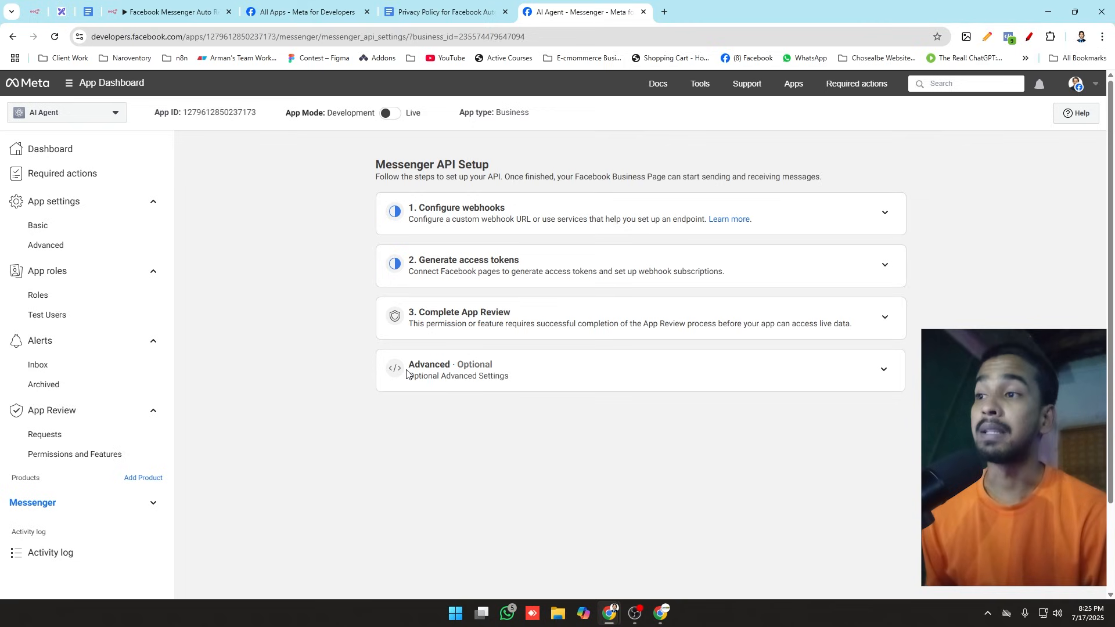
pyautogui.moveTo(357, 311); pyautogui.dragTo(869, 422)
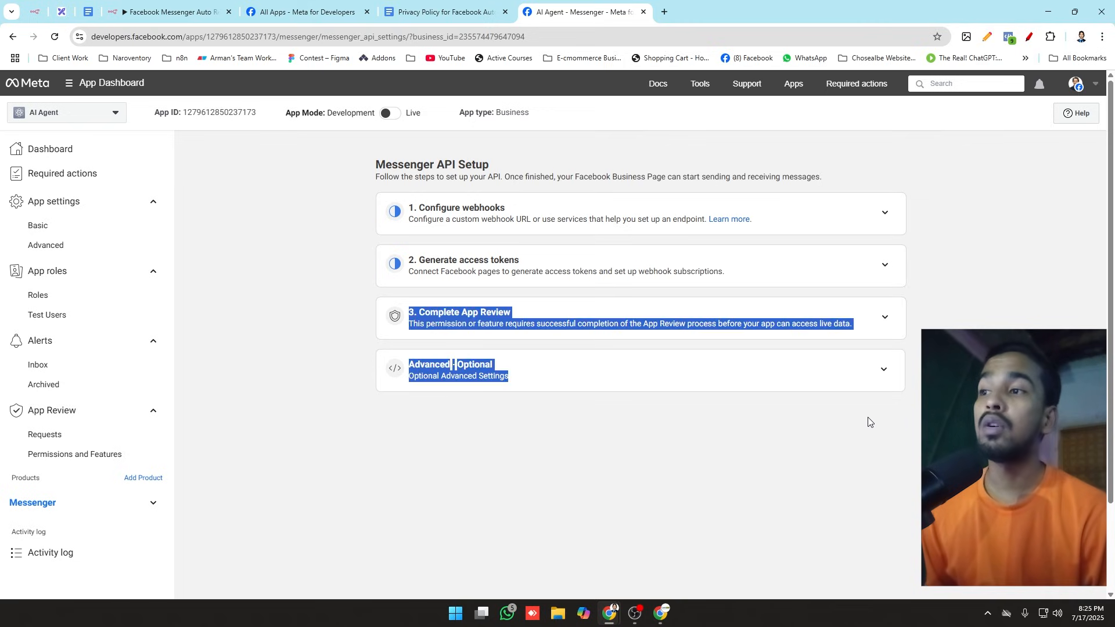
pyautogui.click(867, 447)
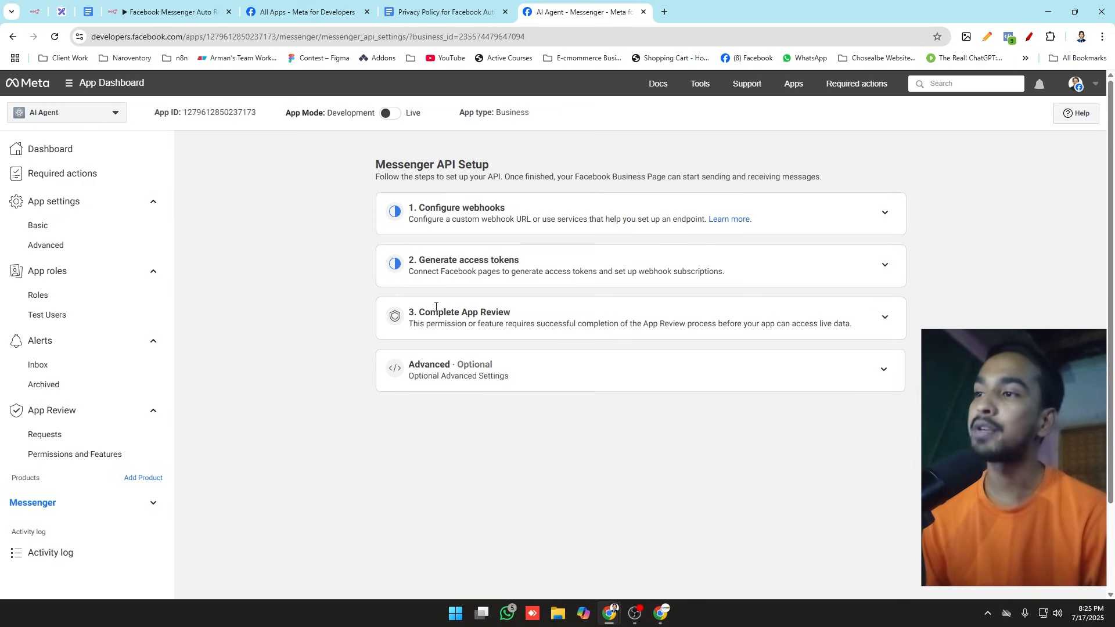
pyautogui.moveTo(453, 314); pyautogui.dragTo(737, 337)
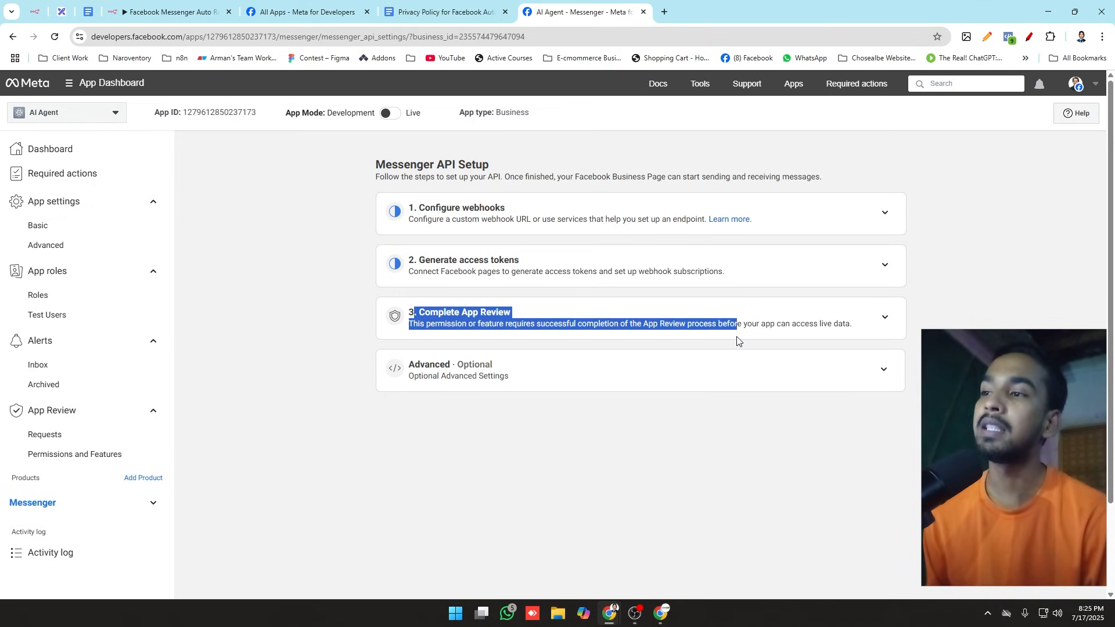
pyautogui.click(524, 332)
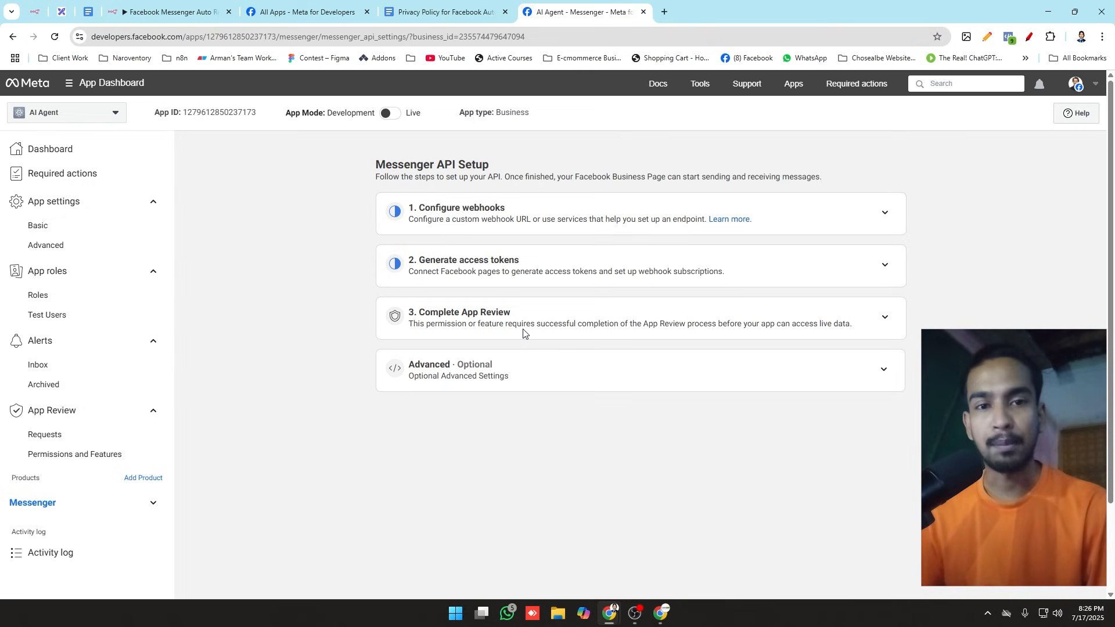
pyautogui.click(884, 372)
pyautogui.click(886, 374)
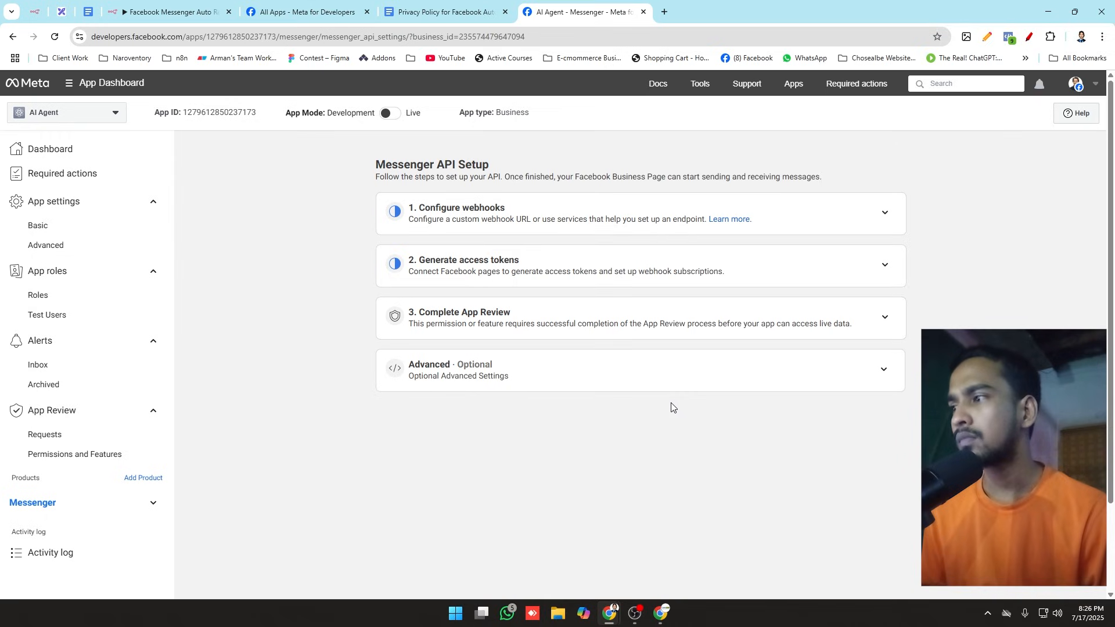
# Step: Recheck the Excalidraw plan, and back in the Meta dashboard try to switch the app mode from Development to Live
pyautogui.click(62, 12)
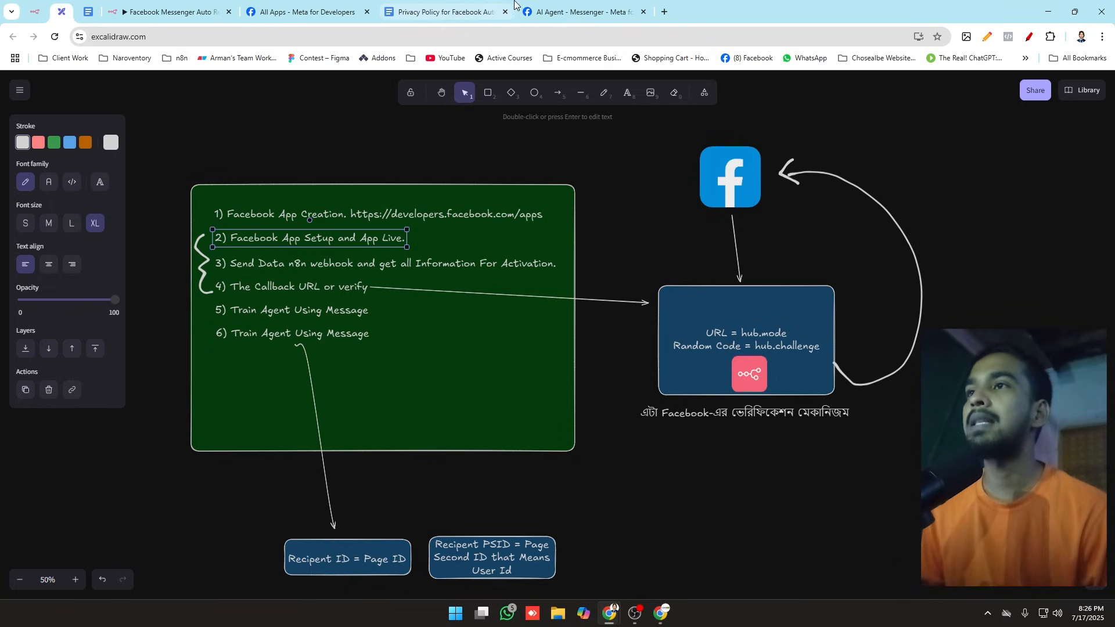
pyautogui.click(581, 11)
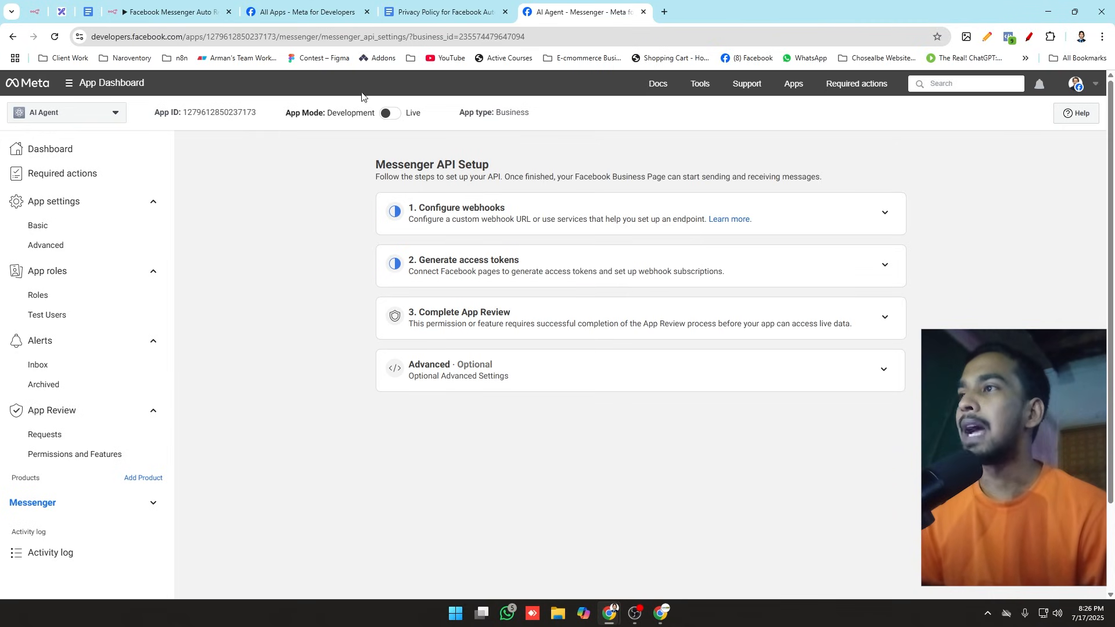
pyautogui.moveTo(386, 115)
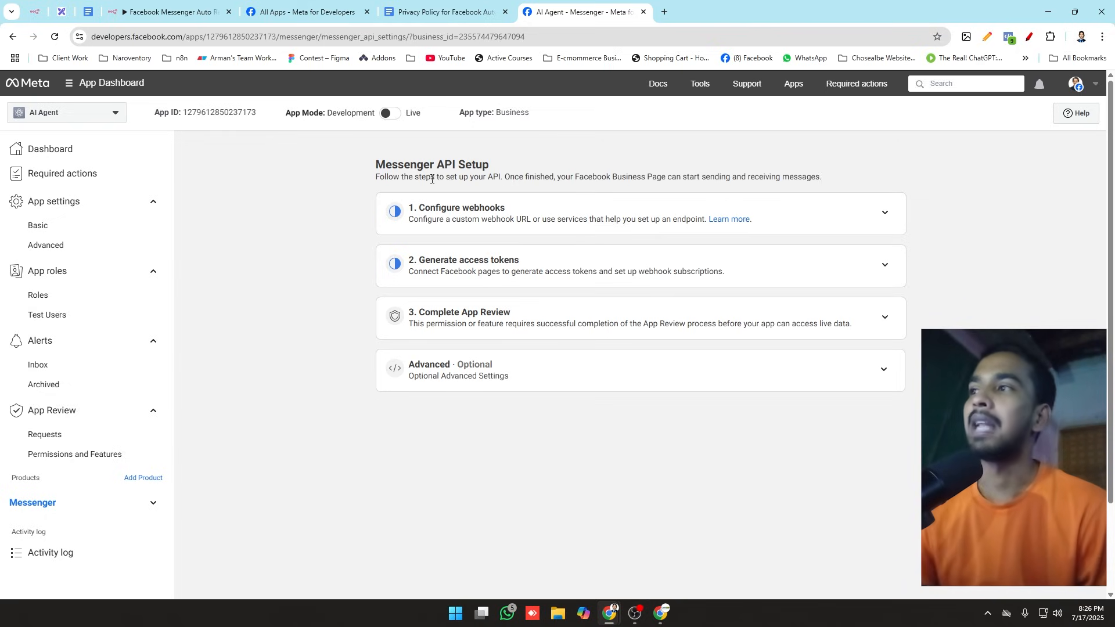
pyautogui.click(387, 114)
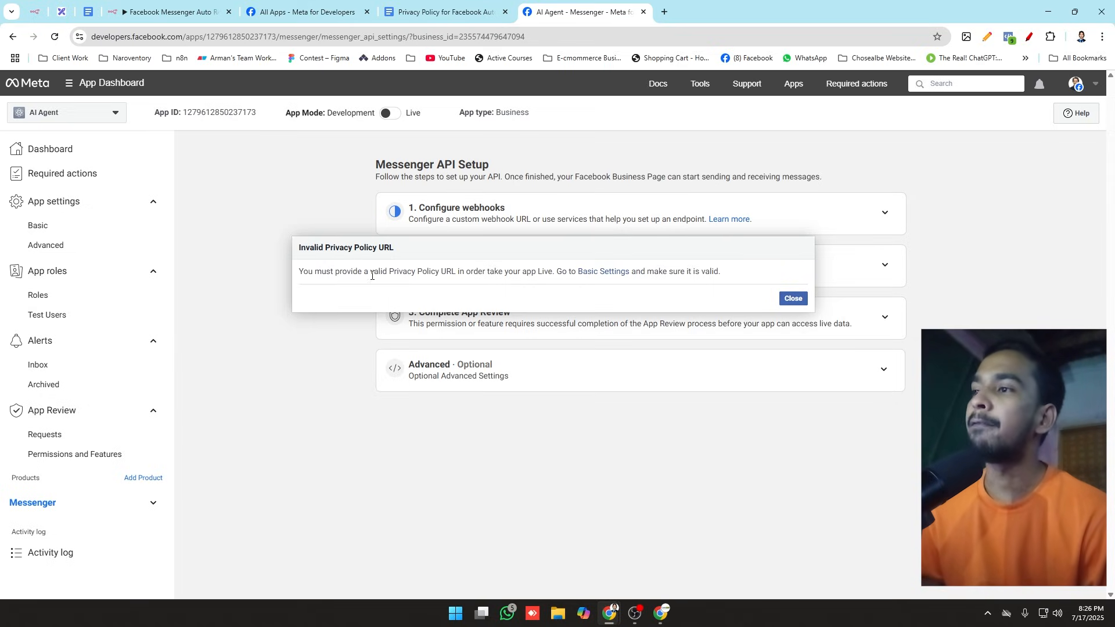
pyautogui.moveTo(371, 273); pyautogui.dragTo(455, 274)
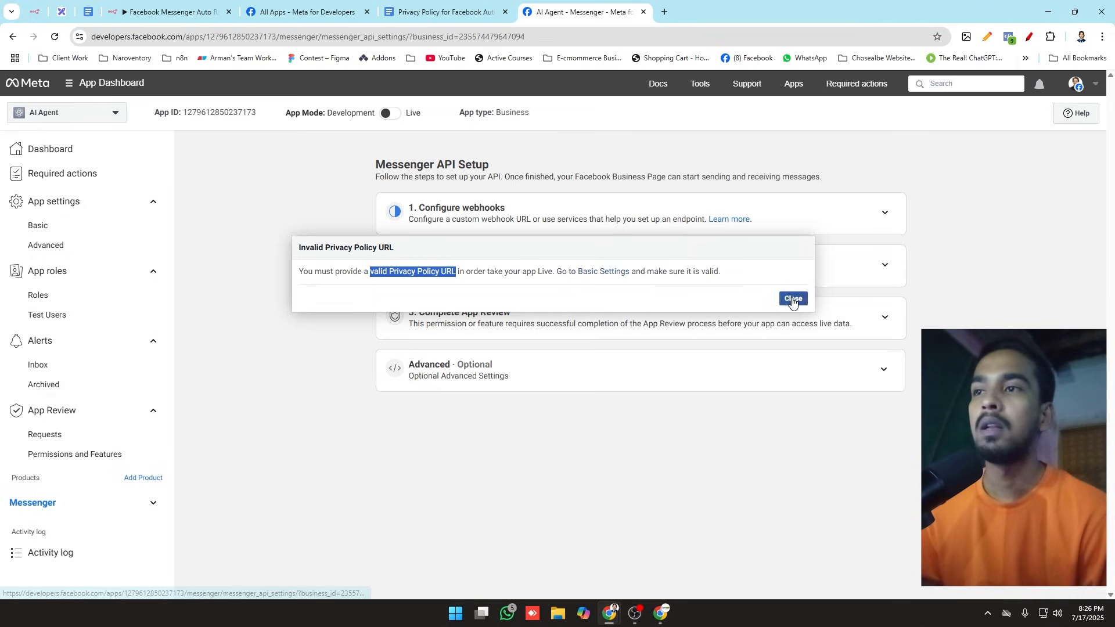
pyautogui.click(901, 262)
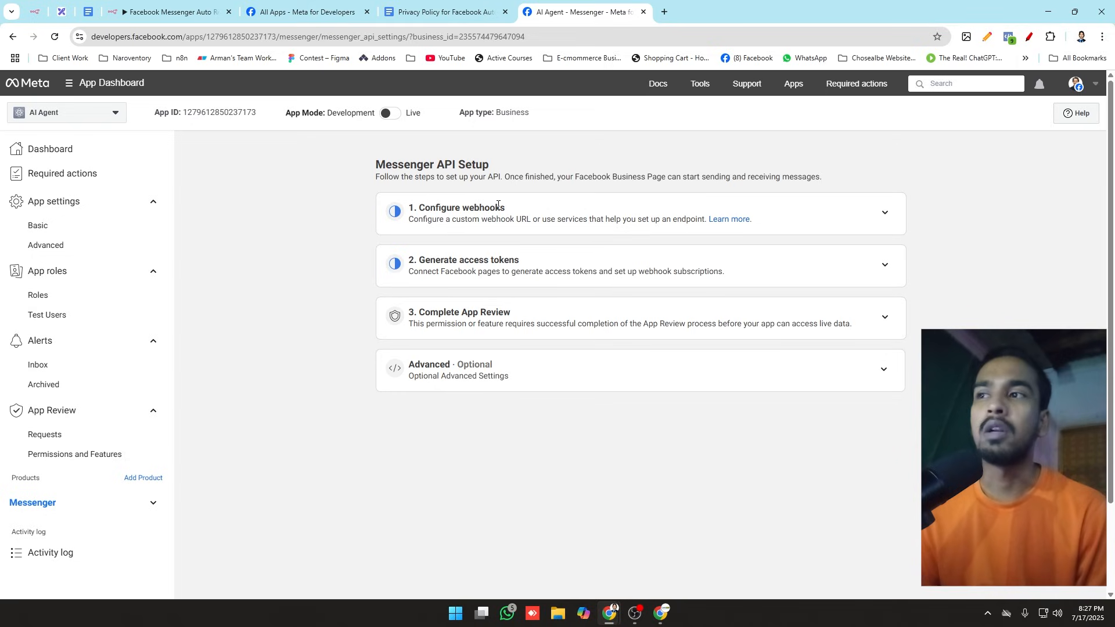
pyautogui.moveTo(514, 209); pyautogui.dragTo(409, 210)
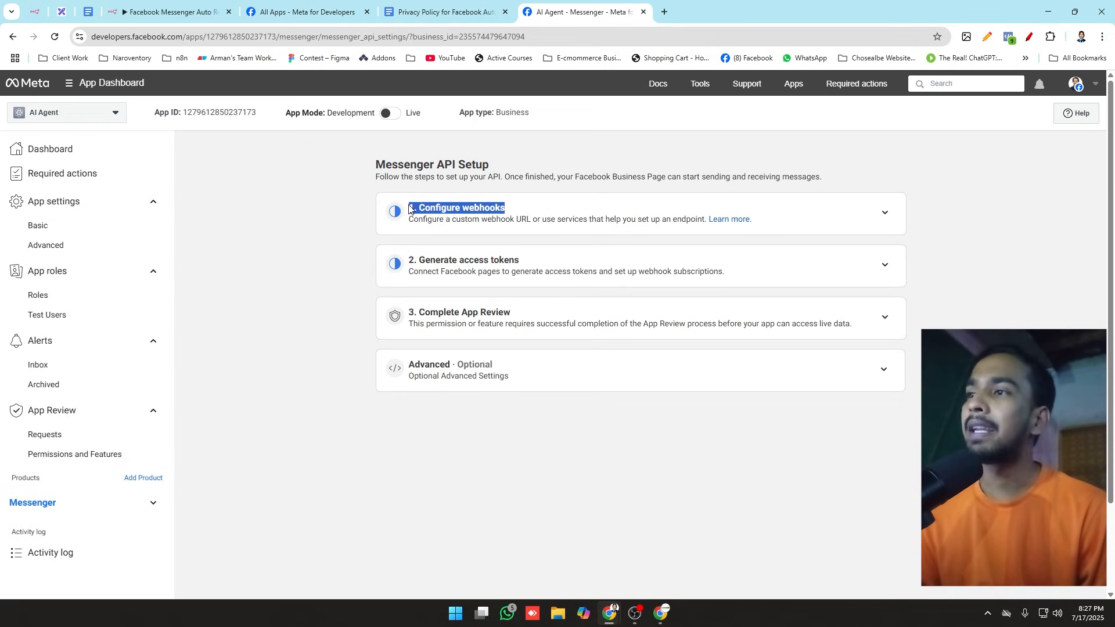
pyautogui.moveTo(408, 260); pyautogui.dragTo(550, 255)
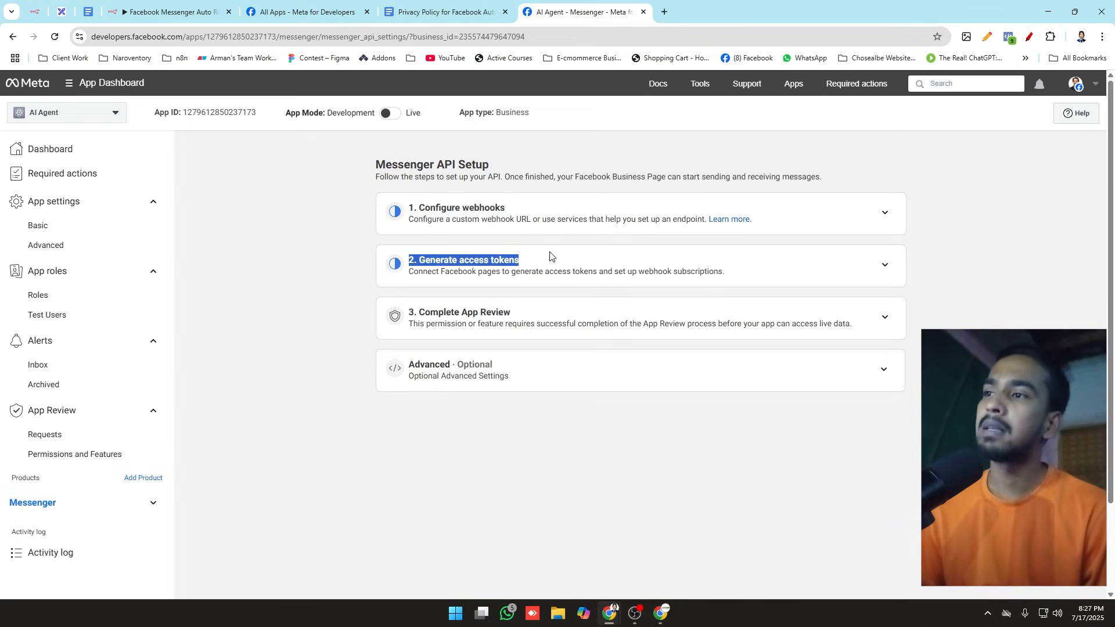
pyautogui.click(473, 175)
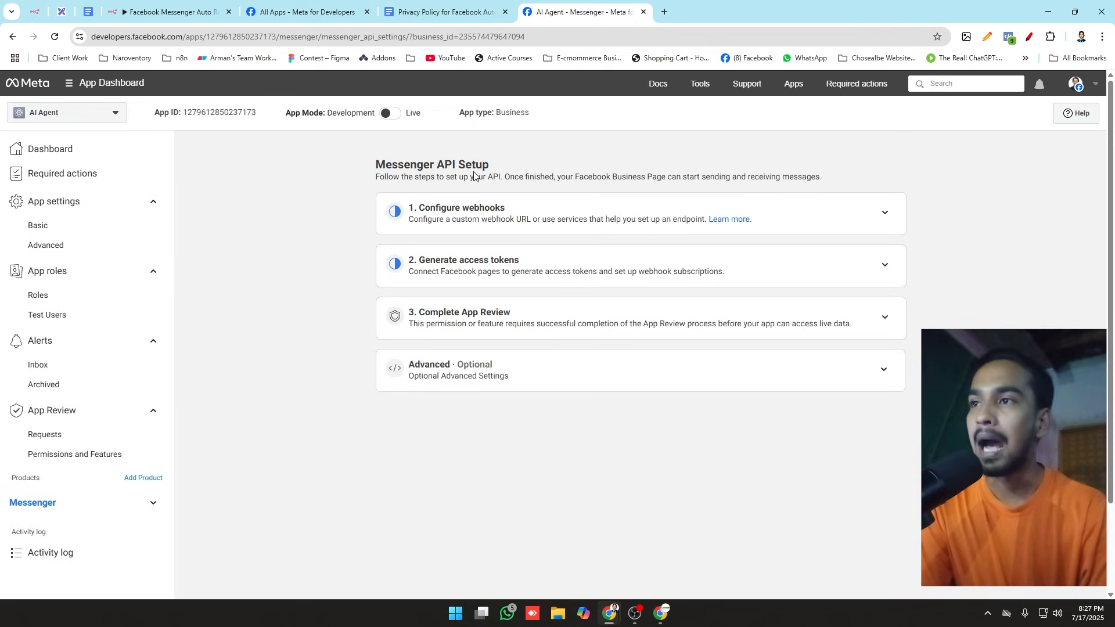
# Step: Look through the Privacy Policy for Facebook Auto Massage document in Google Docs and copy its sharing link
pyautogui.click(410, 7)
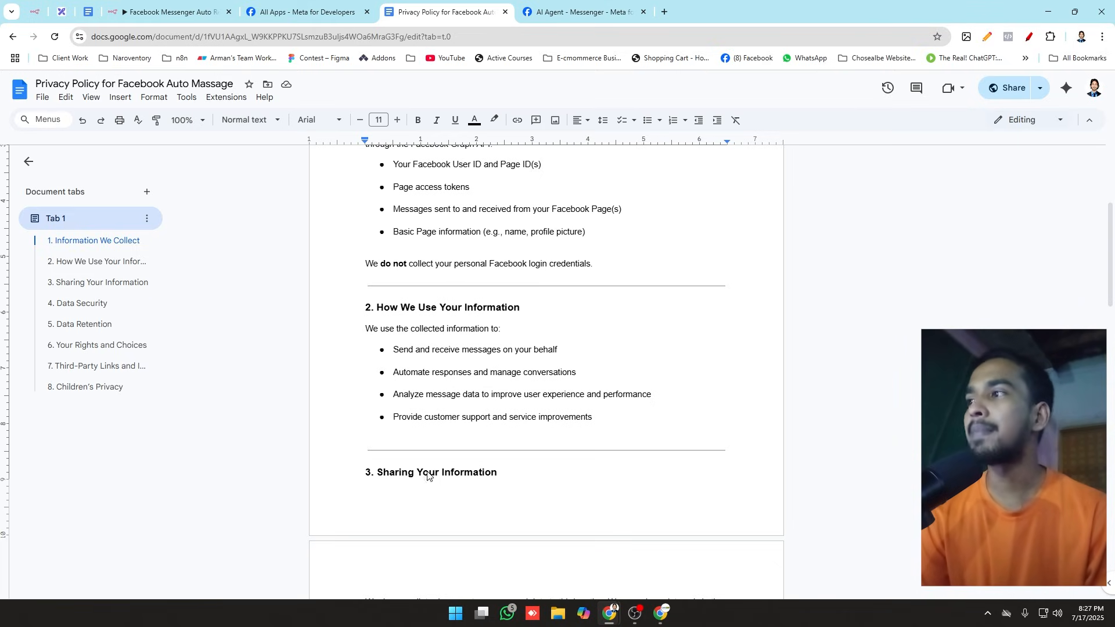
pyautogui.scroll(4, 529, 418)
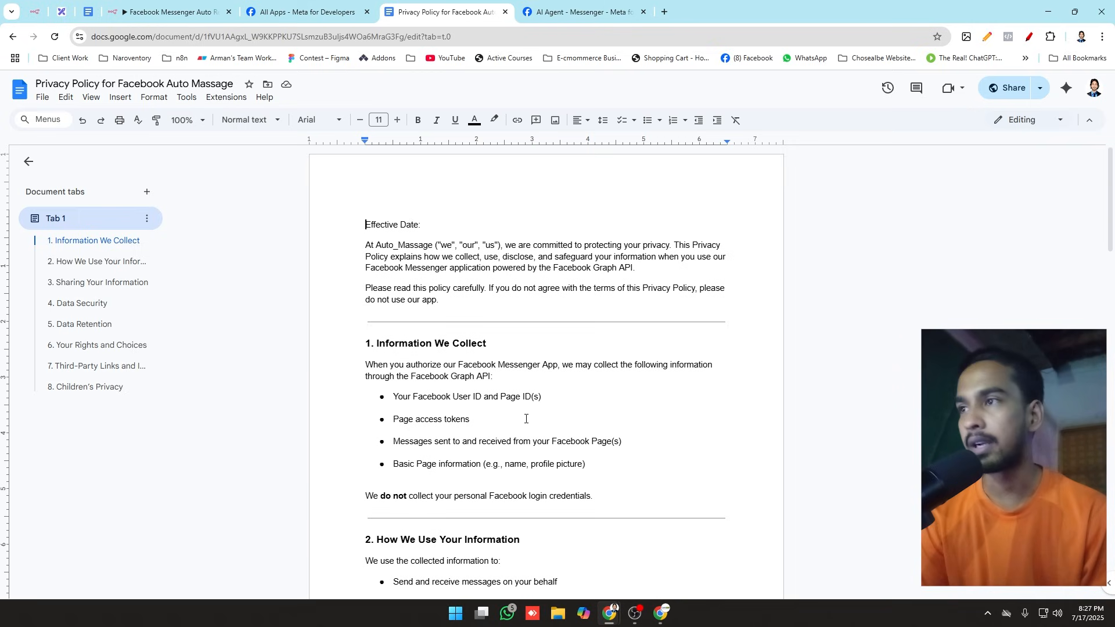
pyautogui.scroll(-3, 525, 418)
pyautogui.scroll(-2, 526, 419)
pyautogui.scroll(8, 526, 419)
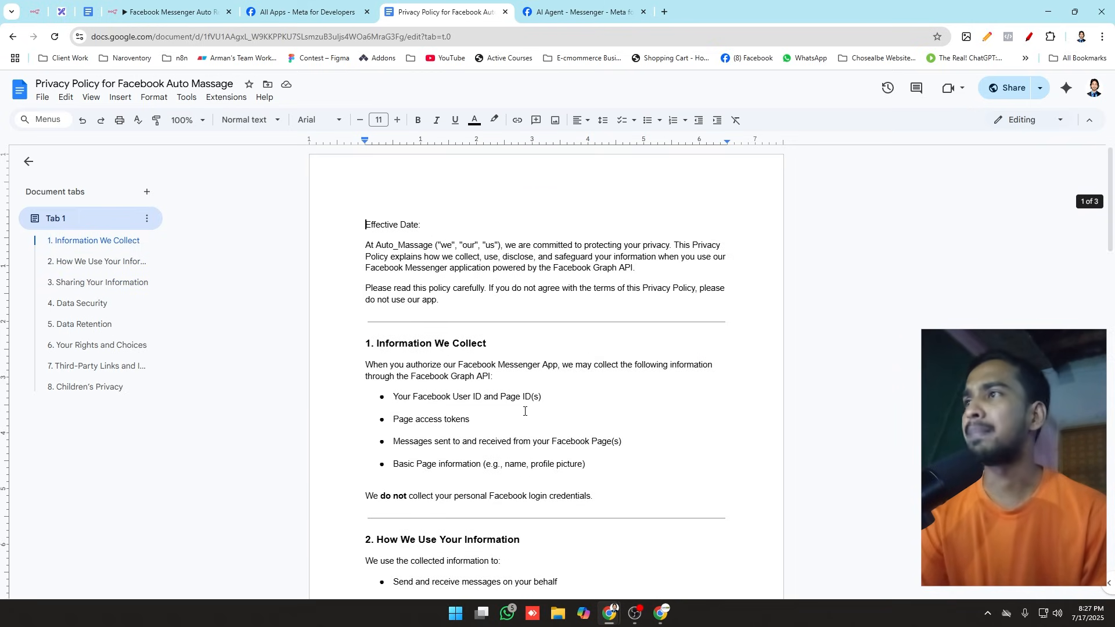
pyautogui.click(1009, 88)
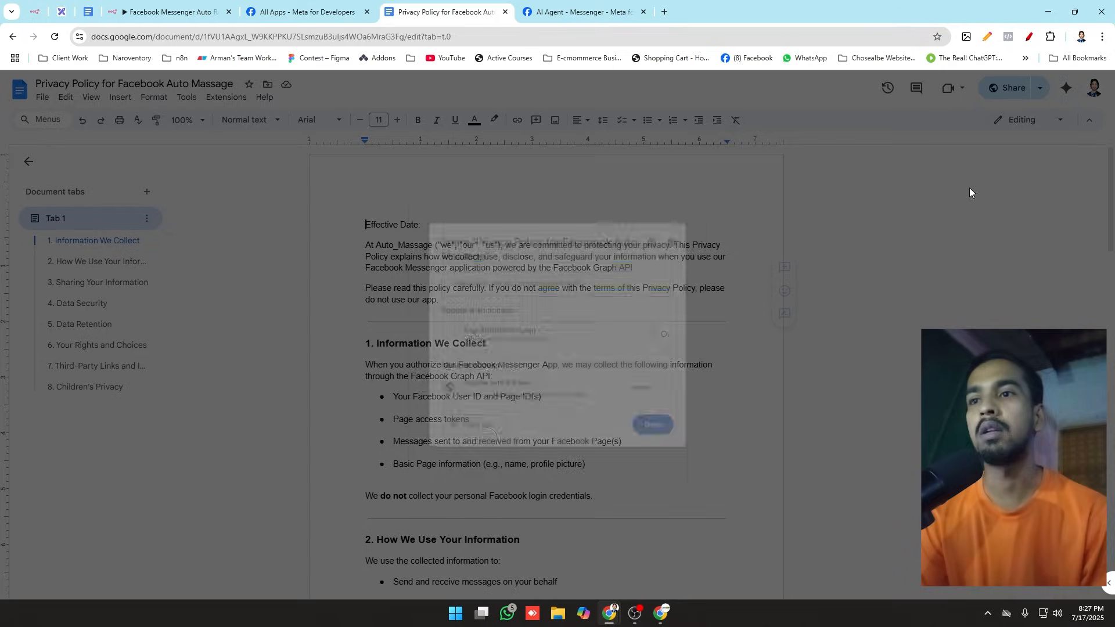
pyautogui.click(488, 439)
pyautogui.click(665, 439)
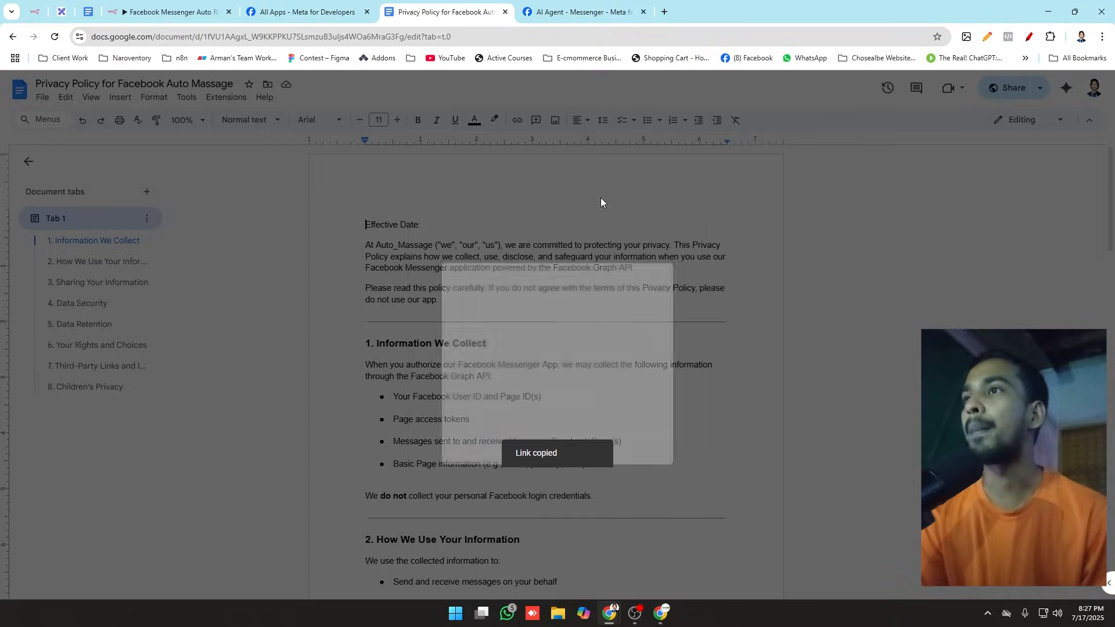
# Step: In the Meta app's basic settings, paste the copied document link as the Privacy Policy URL and save the changes
pyautogui.click(572, 11)
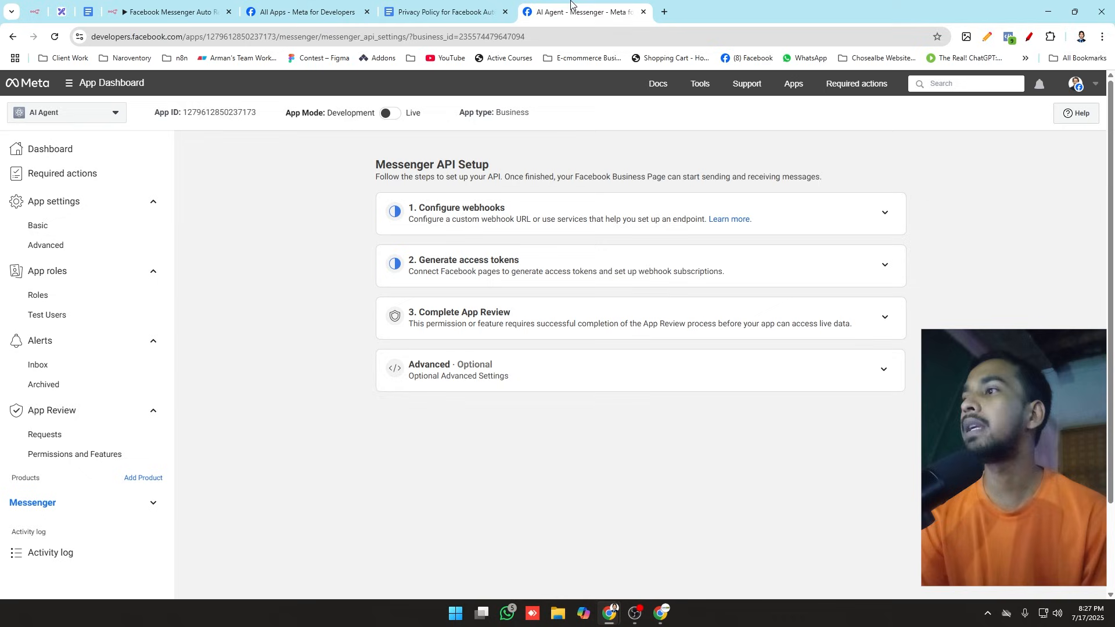
pyautogui.click(33, 232)
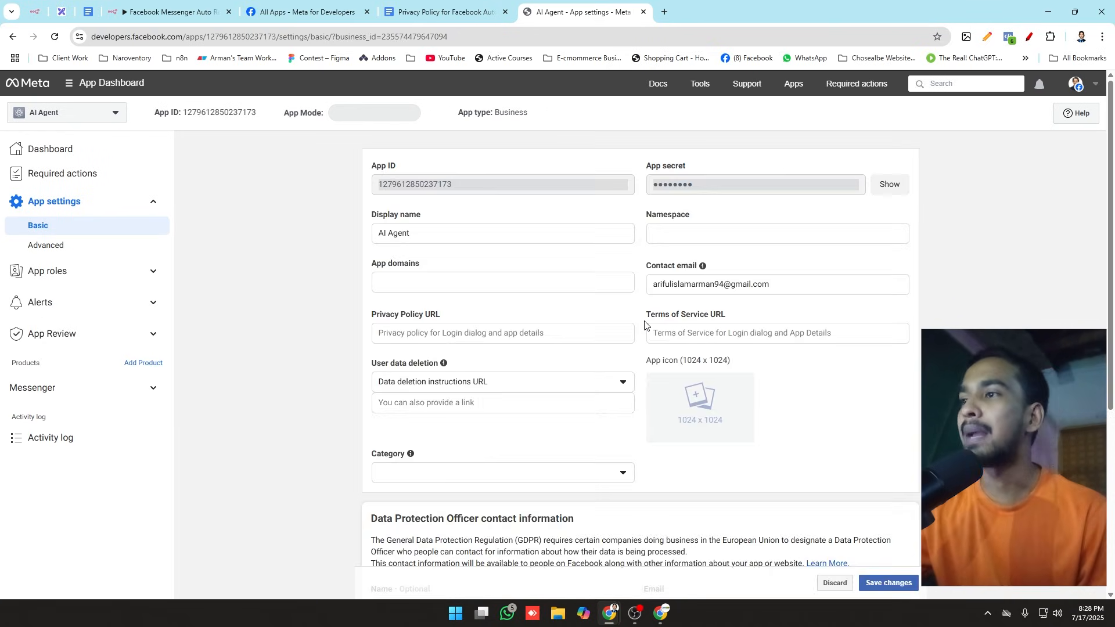
pyautogui.moveTo(373, 309); pyautogui.dragTo(550, 323)
pyautogui.click(445, 324)
pyautogui.moveTo(449, 318); pyautogui.dragTo(423, 316)
pyautogui.click(463, 314)
pyautogui.click(441, 336)
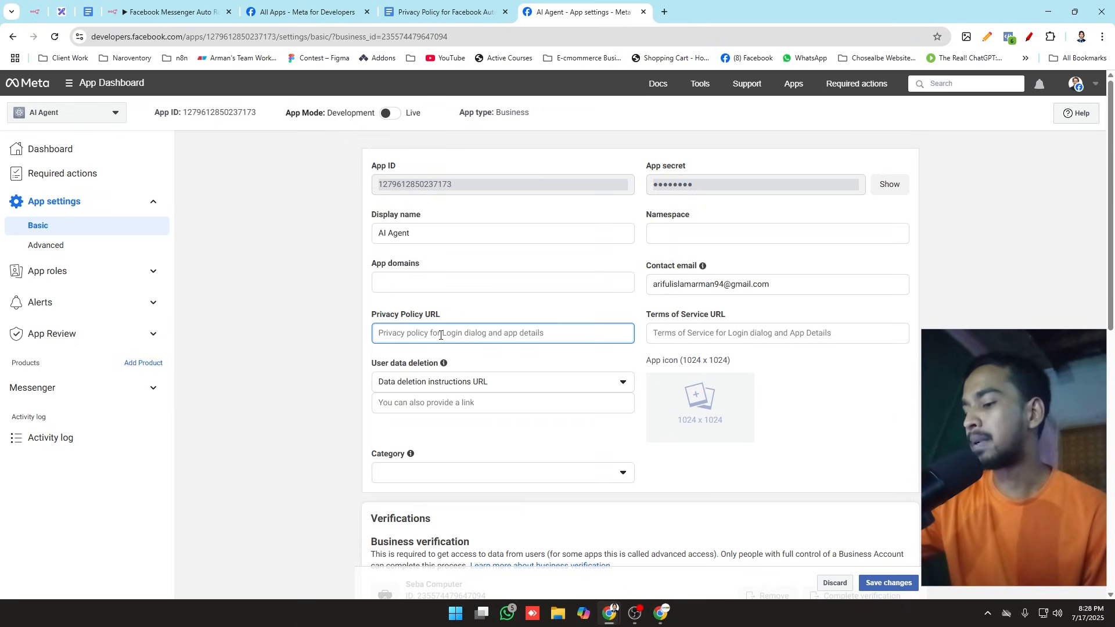
pyautogui.hotkey('ctrl', 'v')
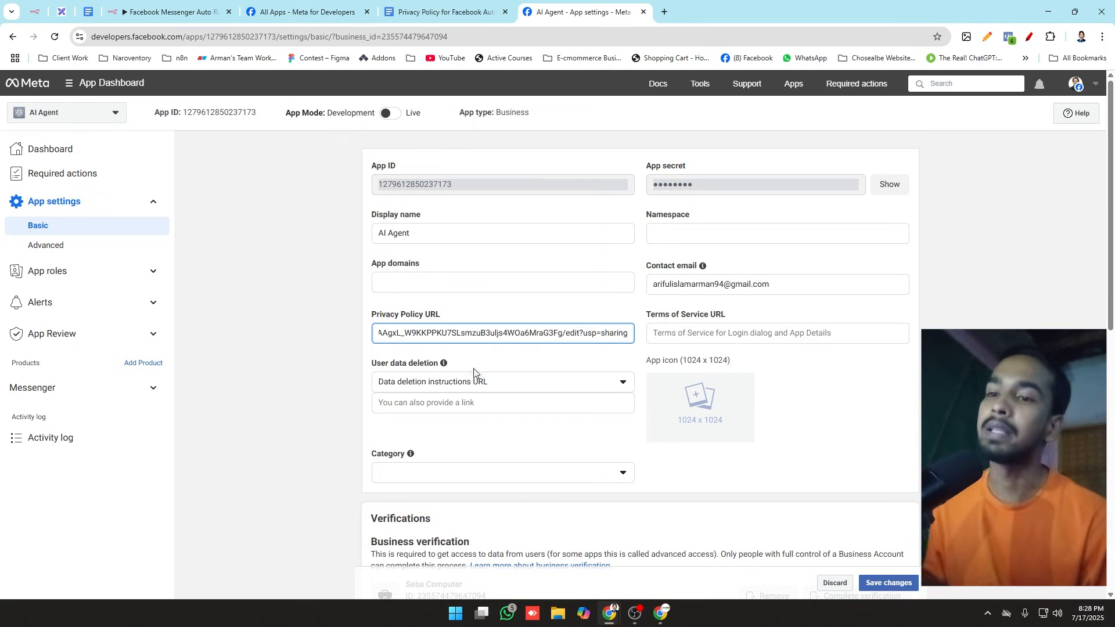
pyautogui.click(888, 583)
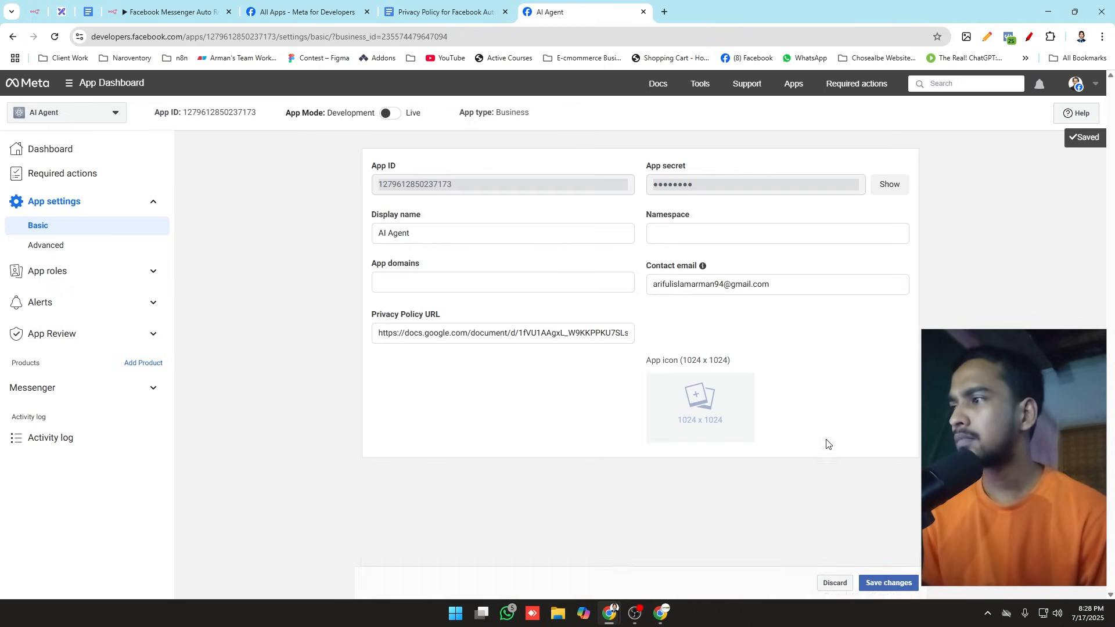
# Step: Switch the AI Agent app's mode from Development to Live and dismiss the Platform Terms notice
pyautogui.click(390, 115)
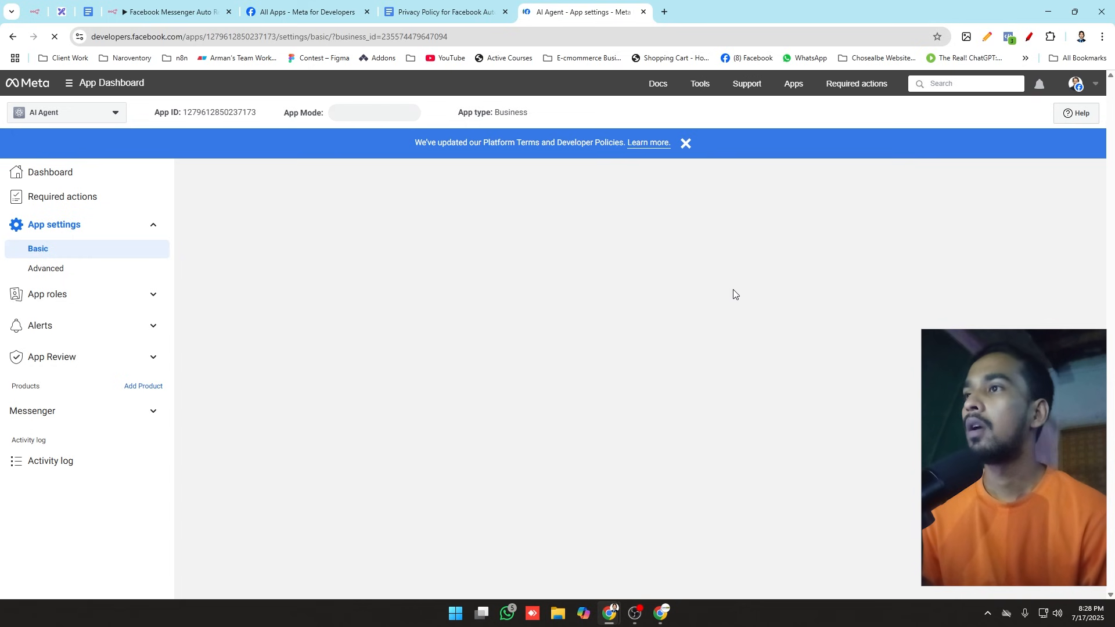
pyautogui.click(686, 143)
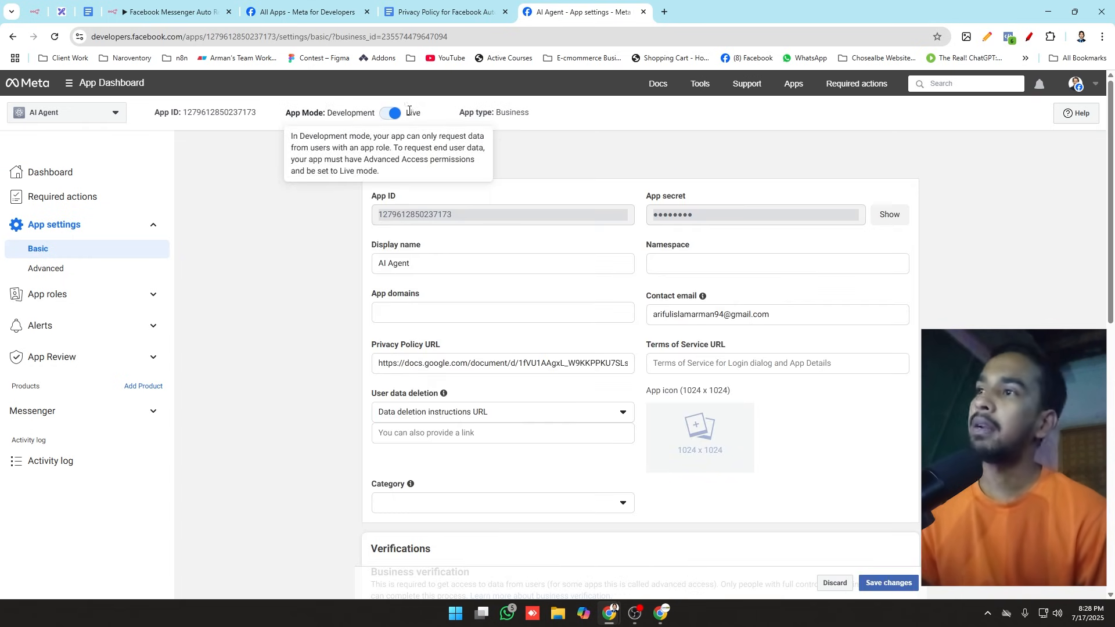
# Step: Open the Messenger API Settings, dismiss the notices and collapse the Configure webhooks, Generate access tokens and Complete App Review sections
pyautogui.click(79, 416)
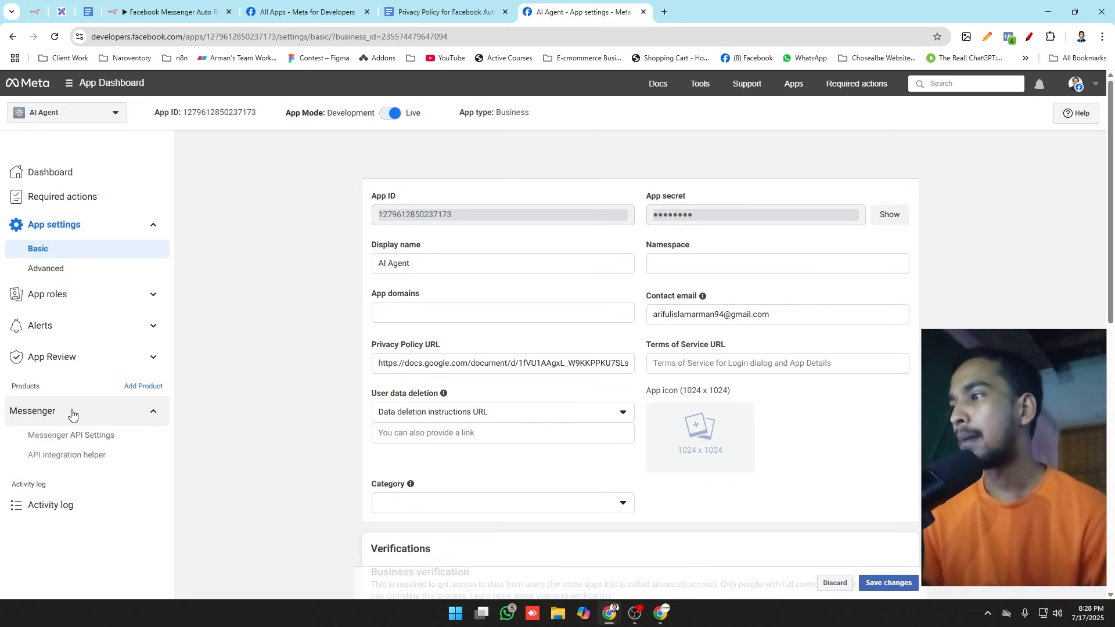
pyautogui.click(103, 444)
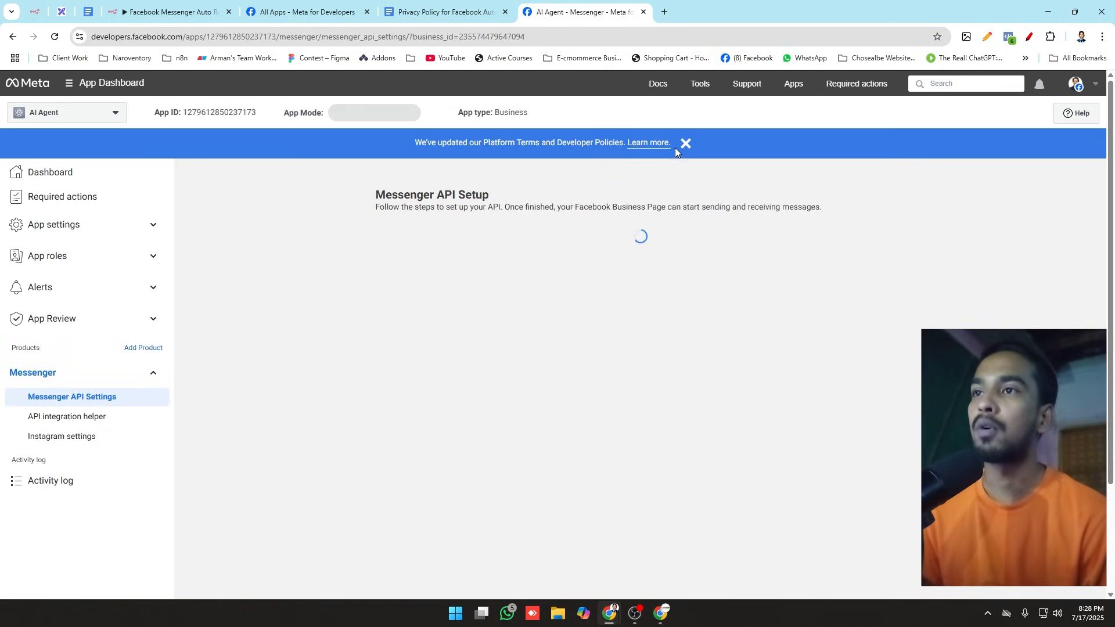
pyautogui.click(686, 143)
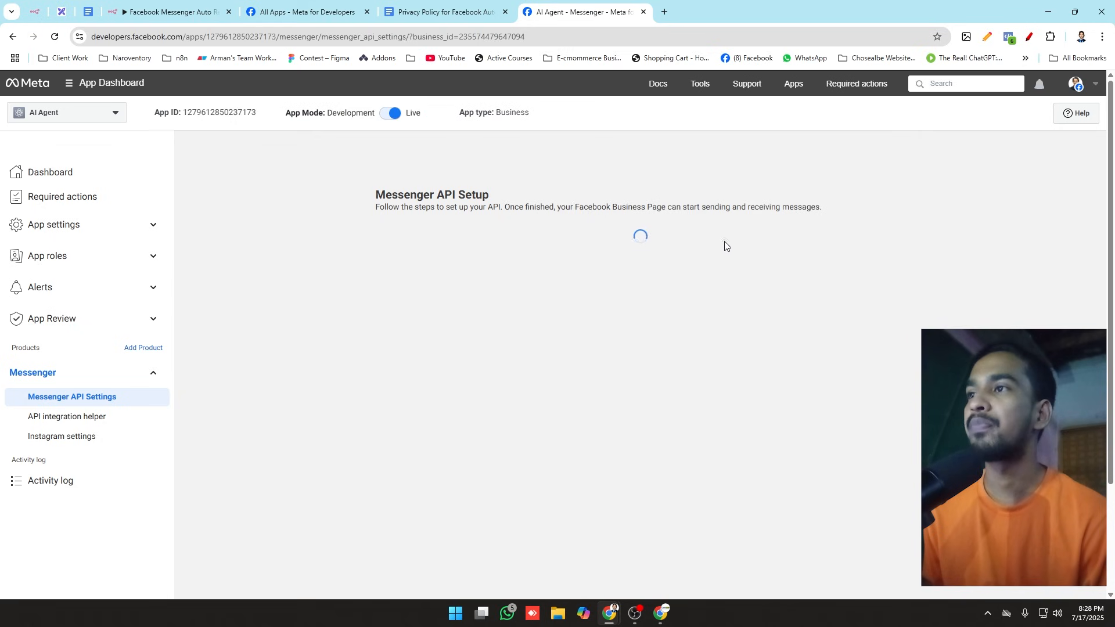
pyautogui.click(892, 234)
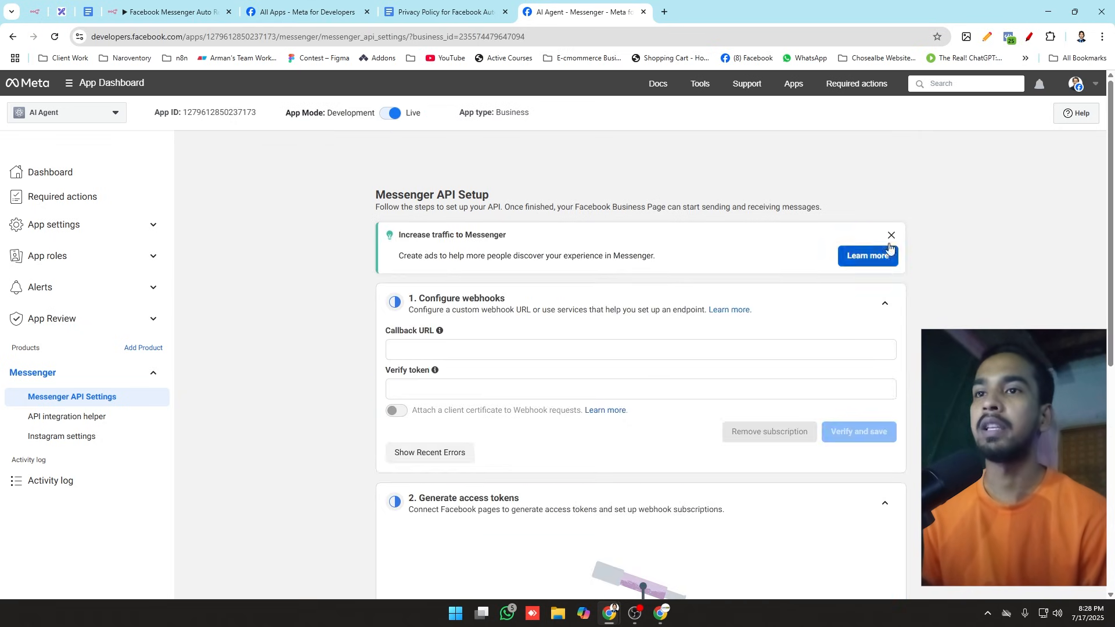
pyautogui.click(890, 235)
pyautogui.click(885, 241)
pyautogui.click(888, 295)
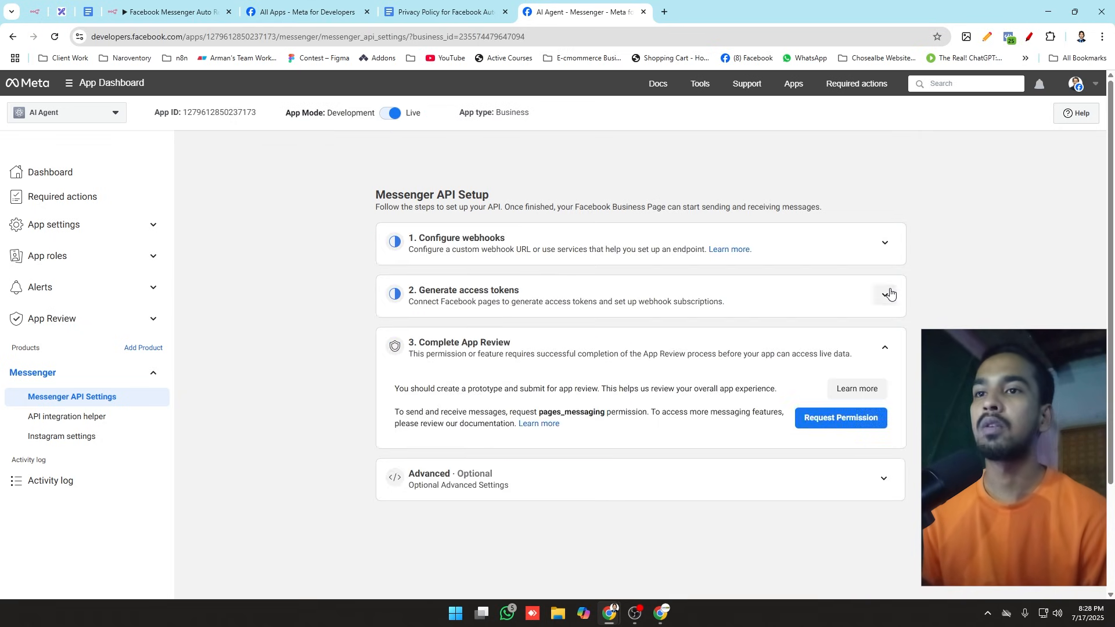
pyautogui.click(884, 351)
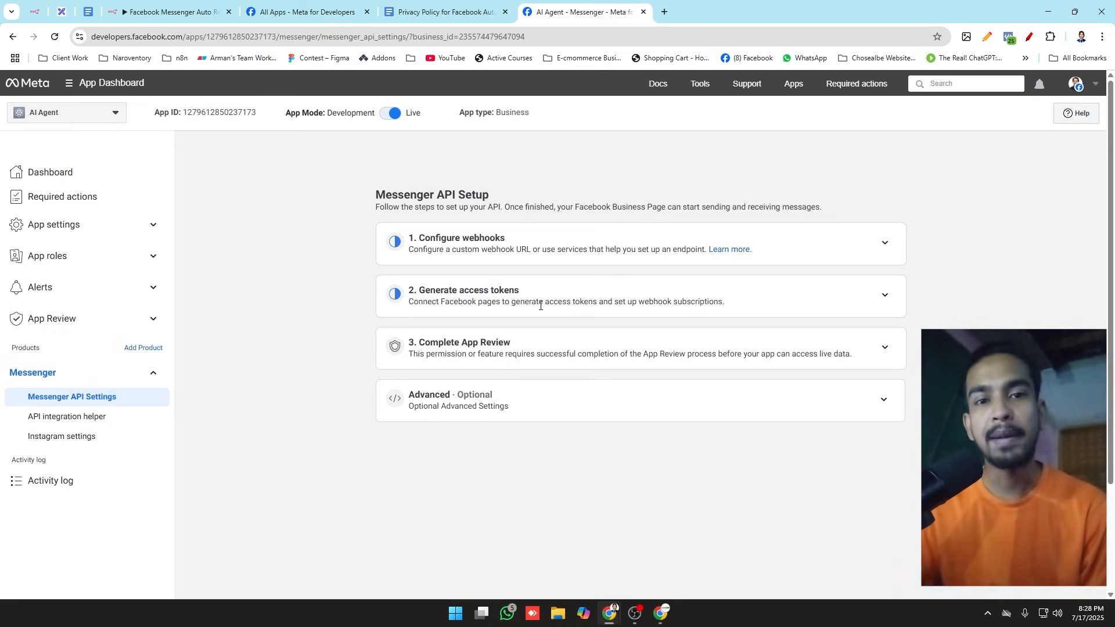
# Step: Review the Excalidraw plan's lines on sending data to the n8n webhook and verifying the callback URL
pyautogui.click(61, 12)
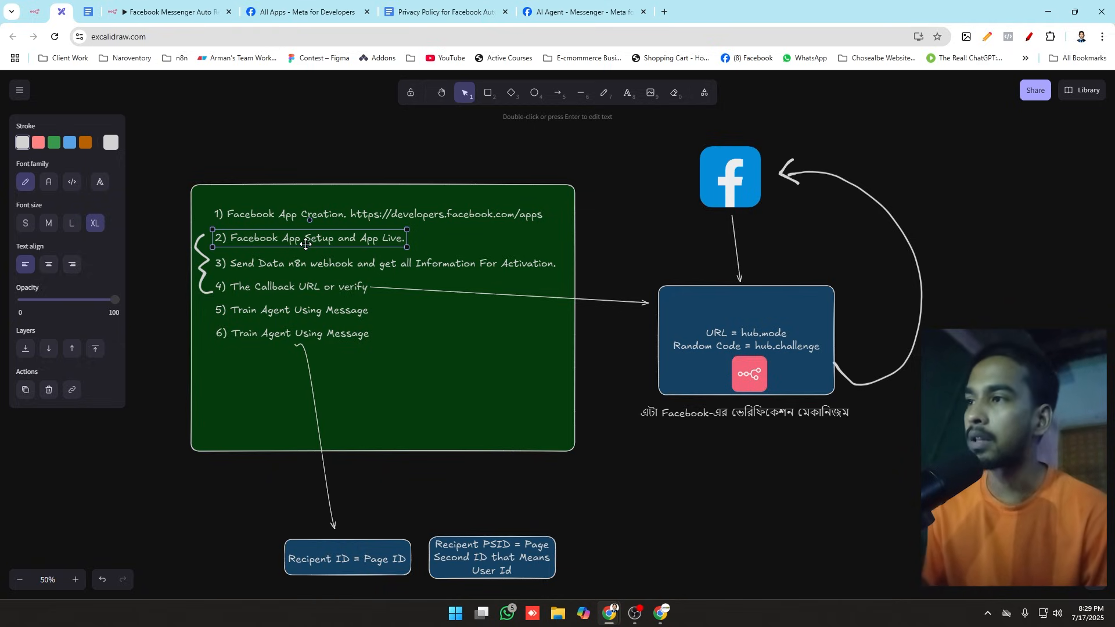
pyautogui.click(311, 266)
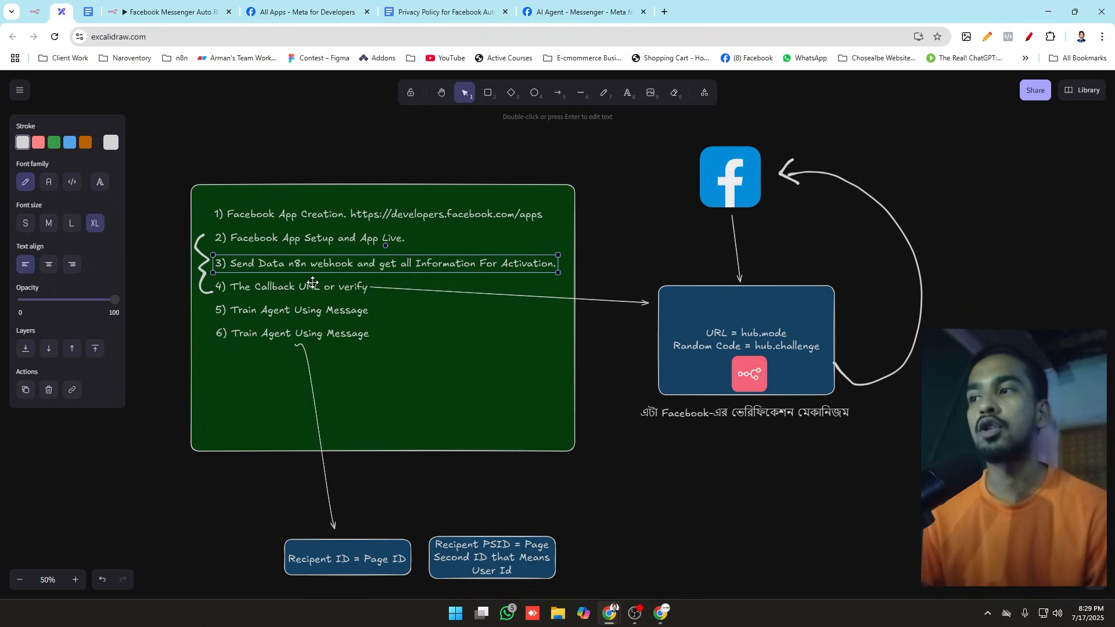
pyautogui.click(313, 285)
pyautogui.click(313, 271)
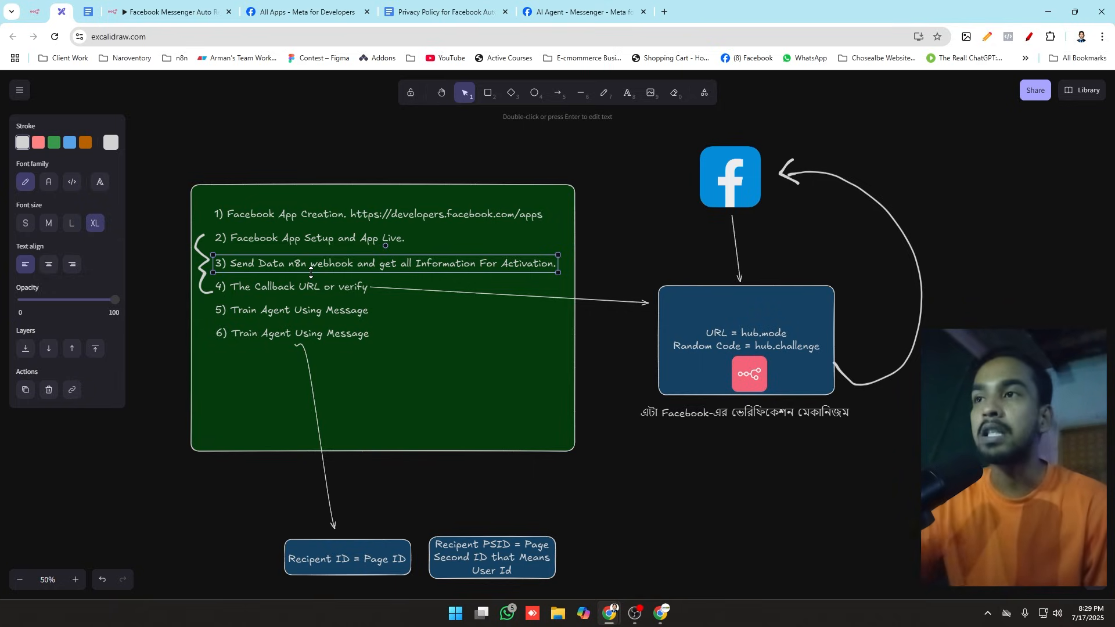
pyautogui.click(168, 252)
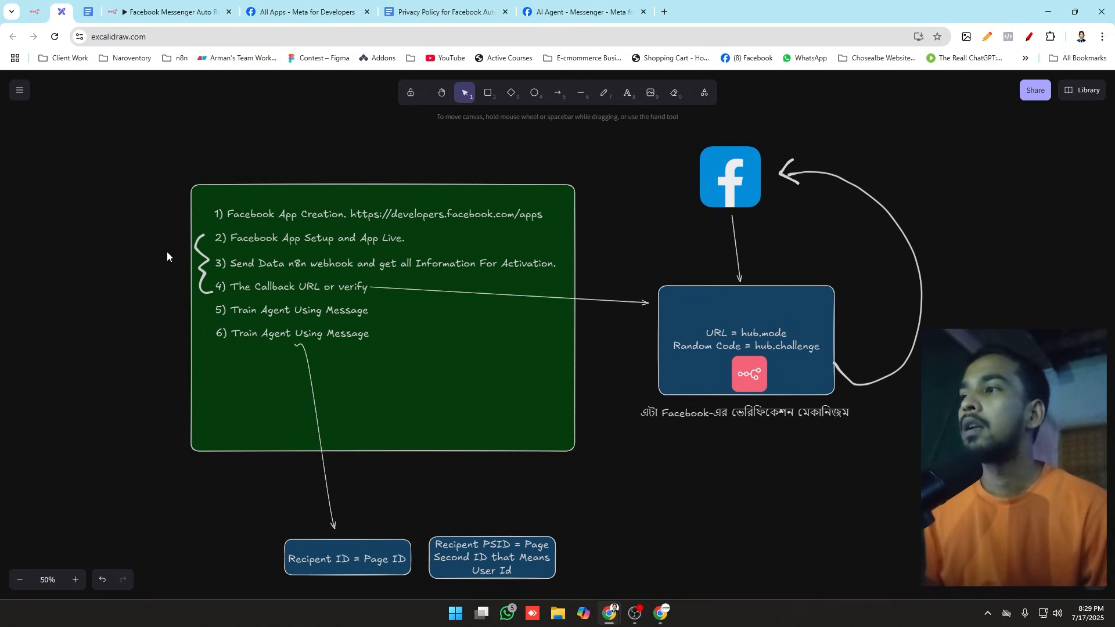
# Step: Return to the Meta dashboard and expand the Configure webhooks section, ready for entering the Callback URL
pyautogui.click(578, 11)
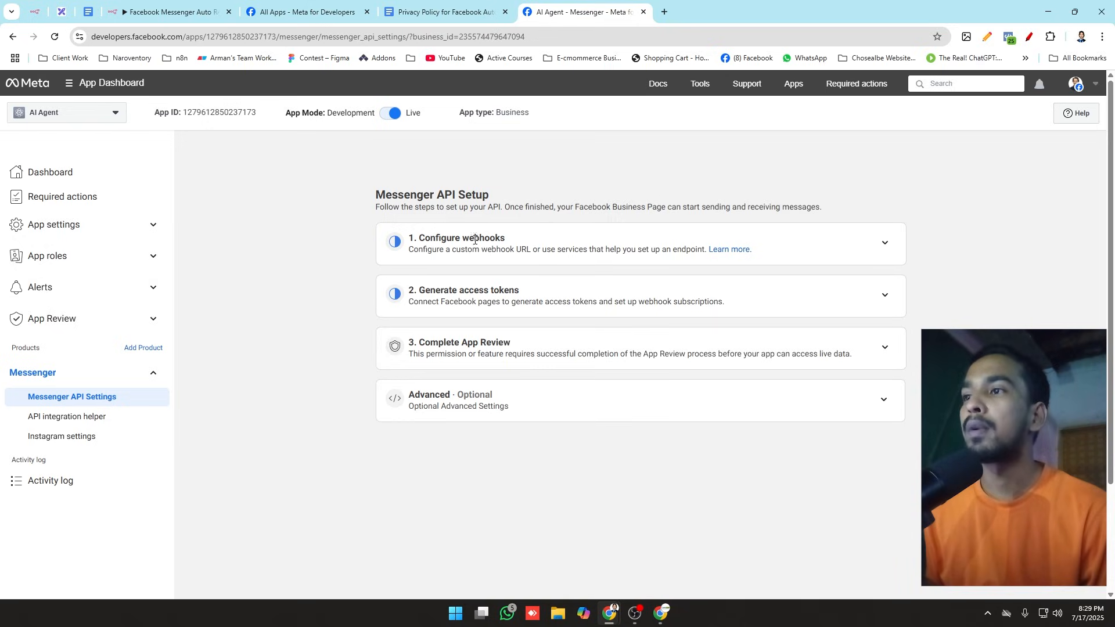
pyautogui.moveTo(419, 240); pyautogui.dragTo(537, 242)
pyautogui.click(537, 241)
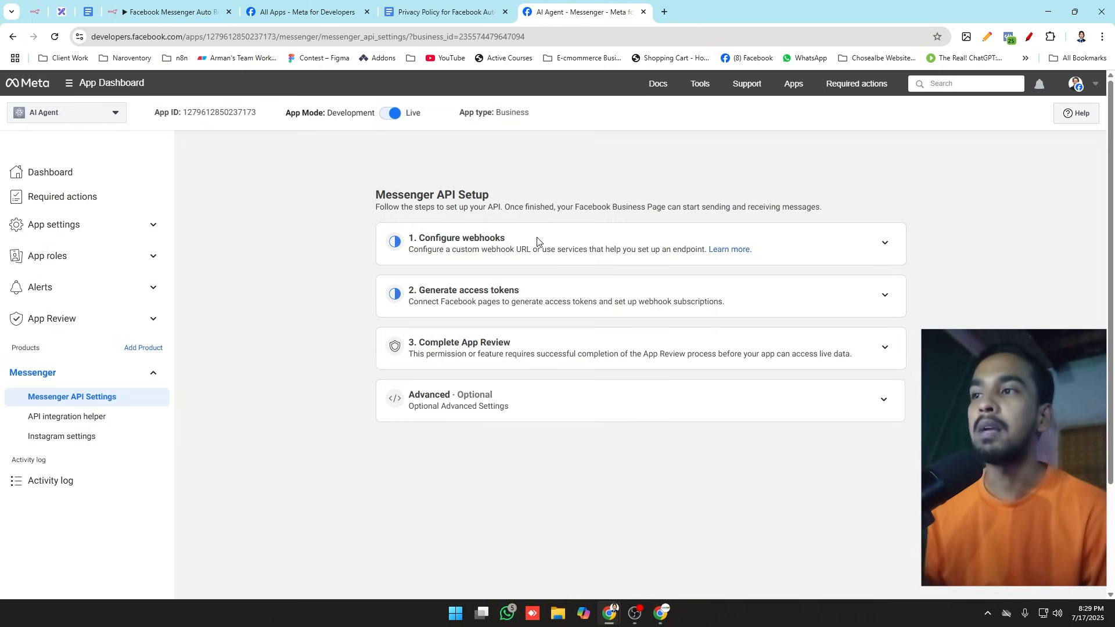
pyautogui.click(883, 247)
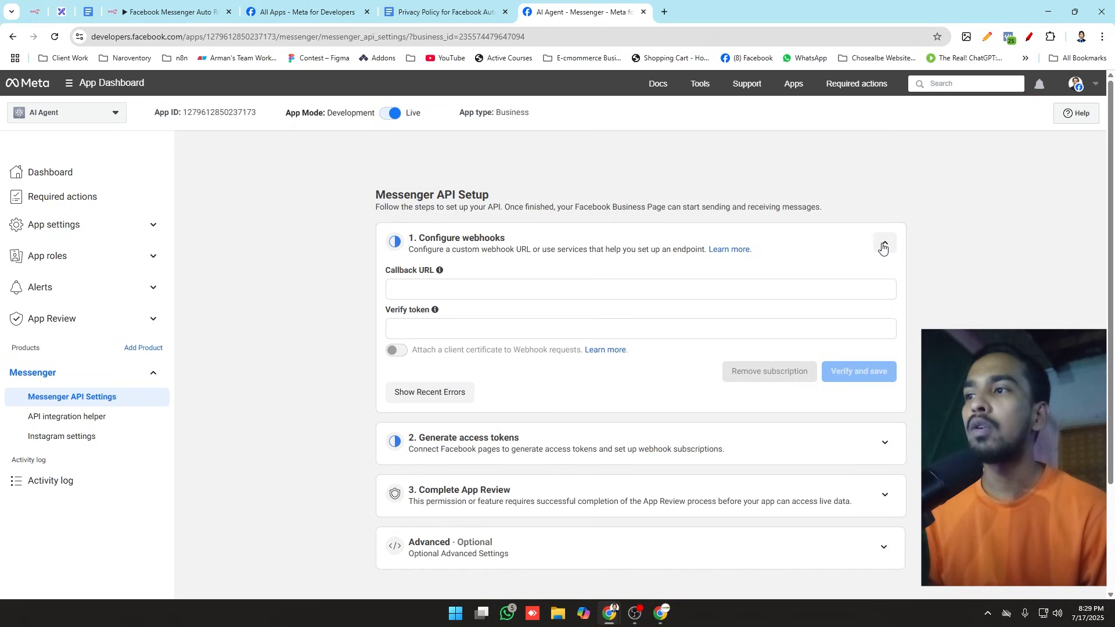
pyautogui.click(413, 286)
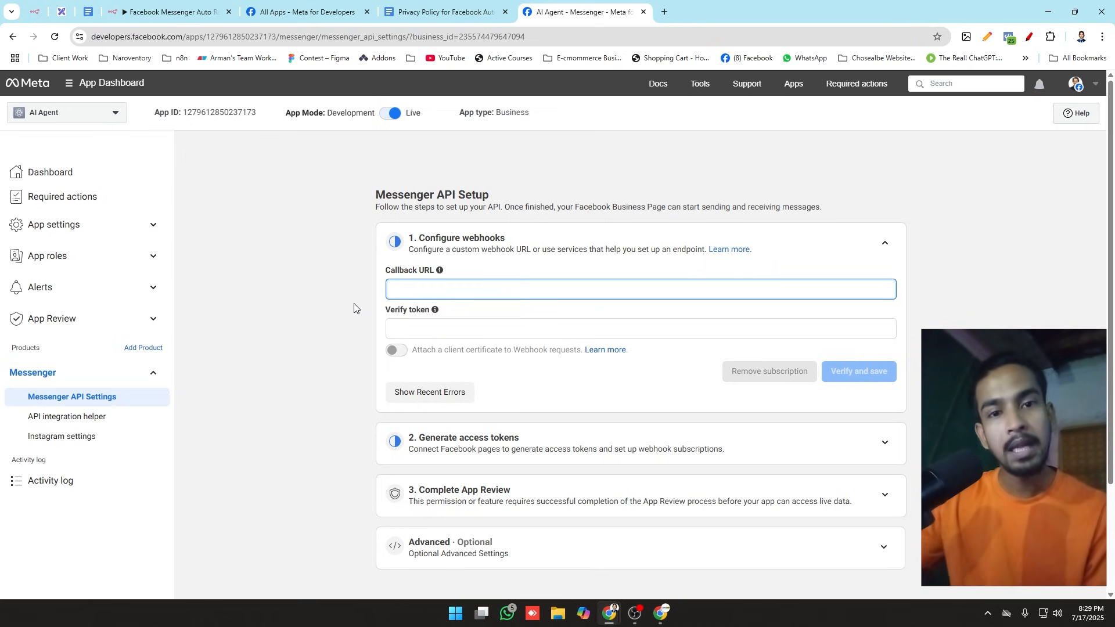
# Step: In n8n, create a new workflow, add a Webhook trigger as its first step and reposition the node on the canvas
pyautogui.click(169, 11)
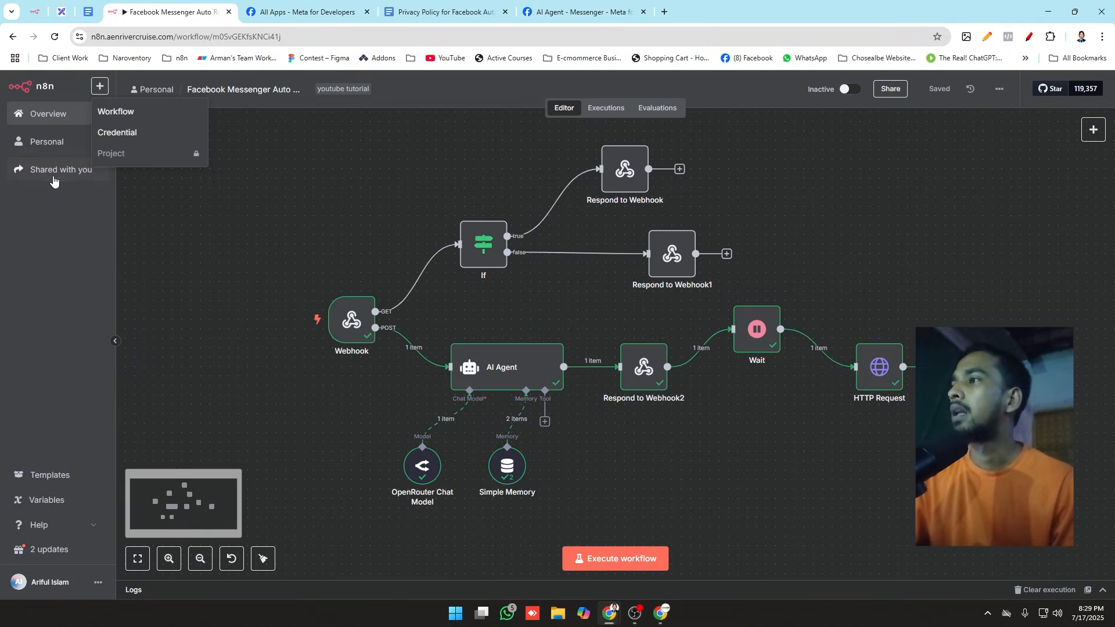
pyautogui.moveTo(99, 87)
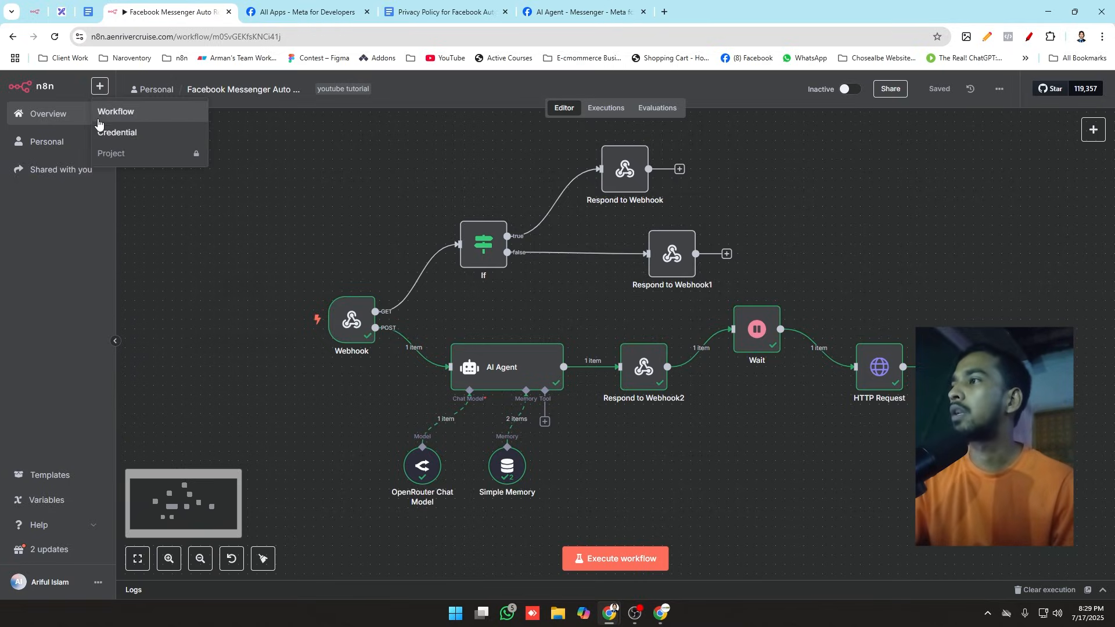
pyautogui.click(102, 113)
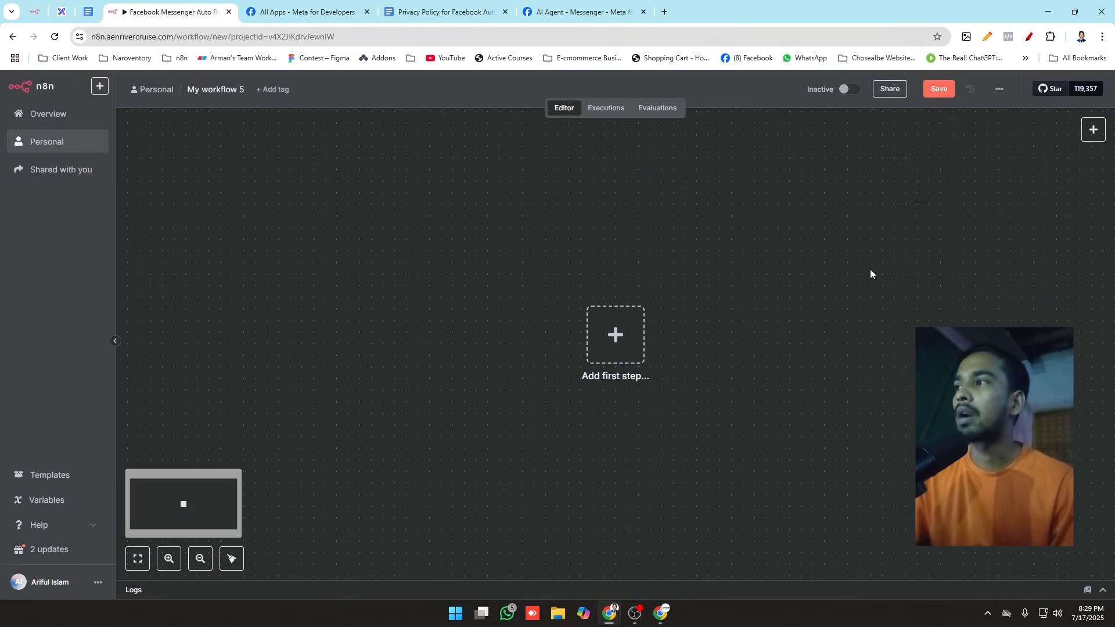
pyautogui.click(629, 318)
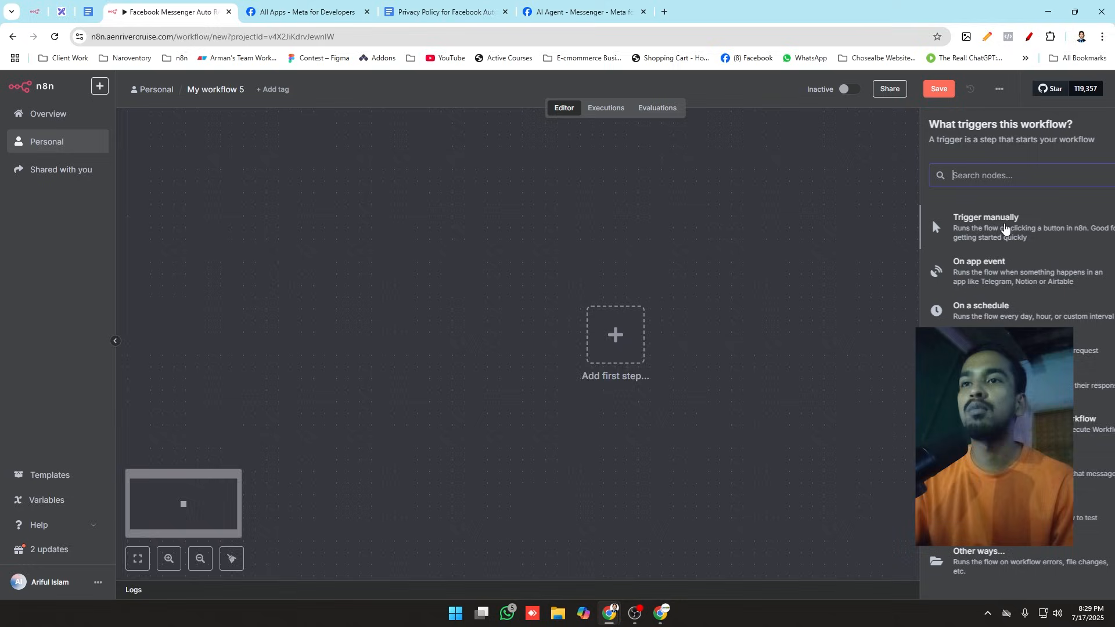
pyautogui.click(982, 180)
pyautogui.write('wer')
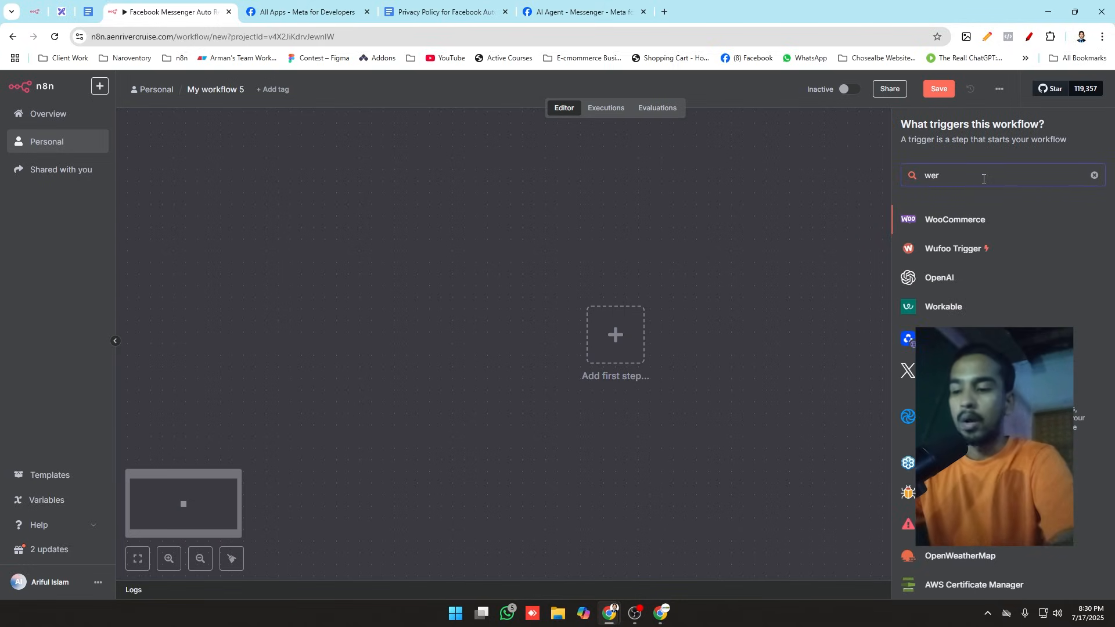
pyautogui.press('BackSpace')
pyautogui.write('b')
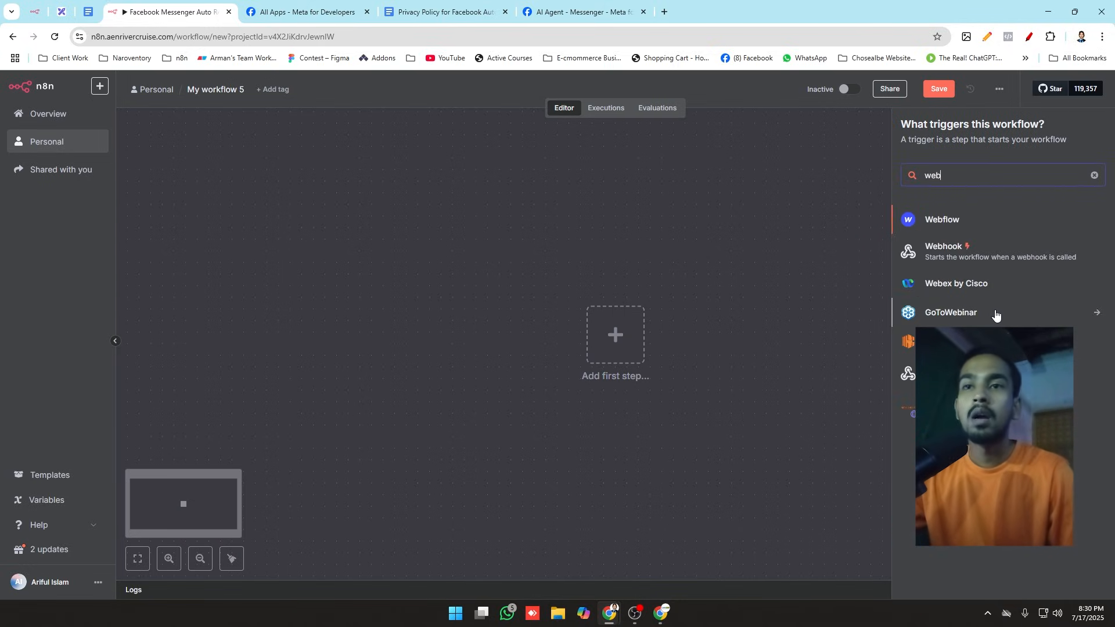
pyautogui.click(982, 253)
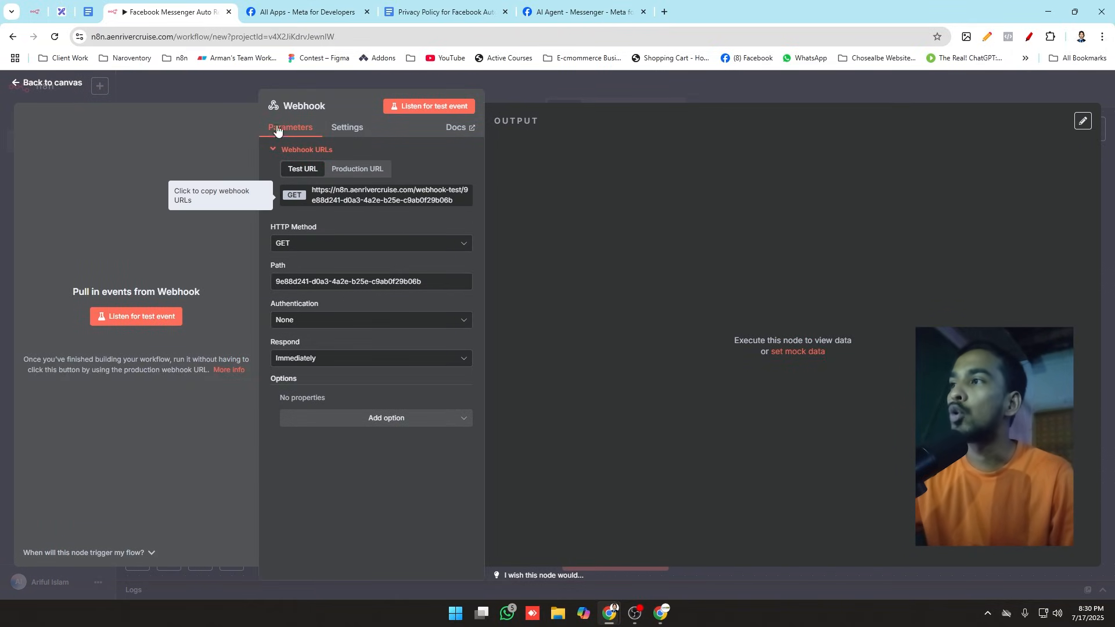
pyautogui.click(235, 91)
pyautogui.moveTo(631, 349); pyautogui.dragTo(590, 314)
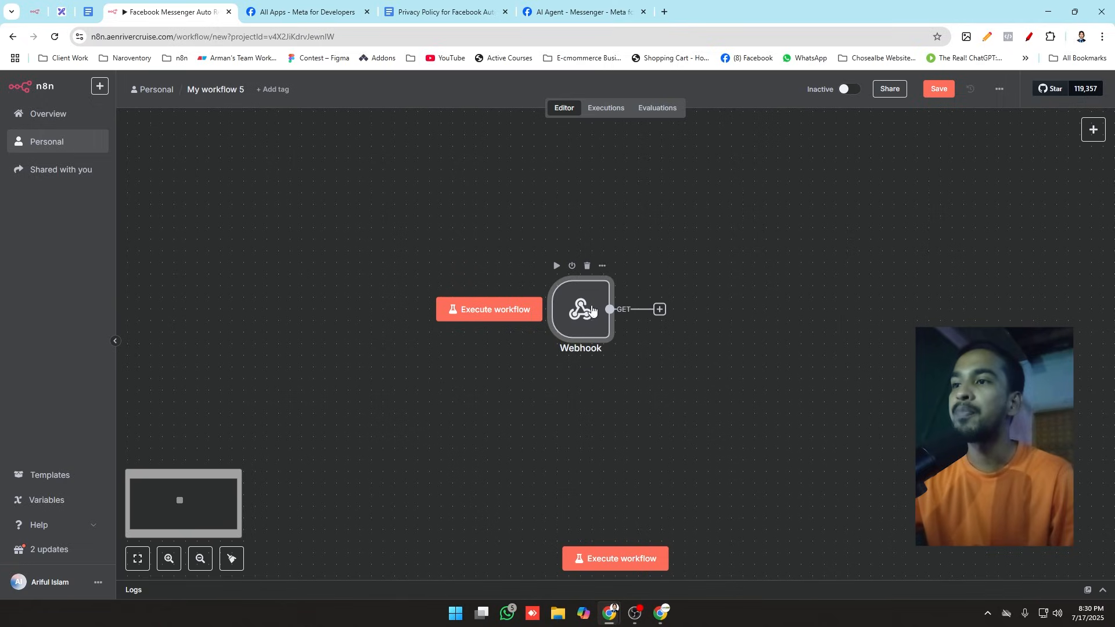
# Step: Open the Webhook node's parameters and copy its test URL
pyautogui.doubleClick(590, 315)
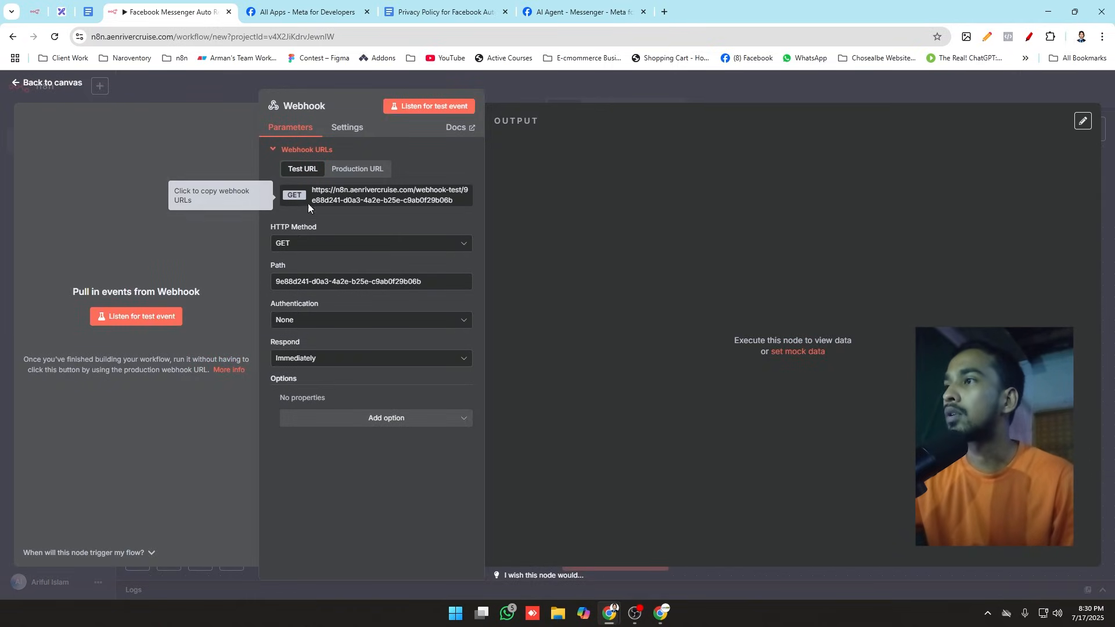
pyautogui.click(357, 200)
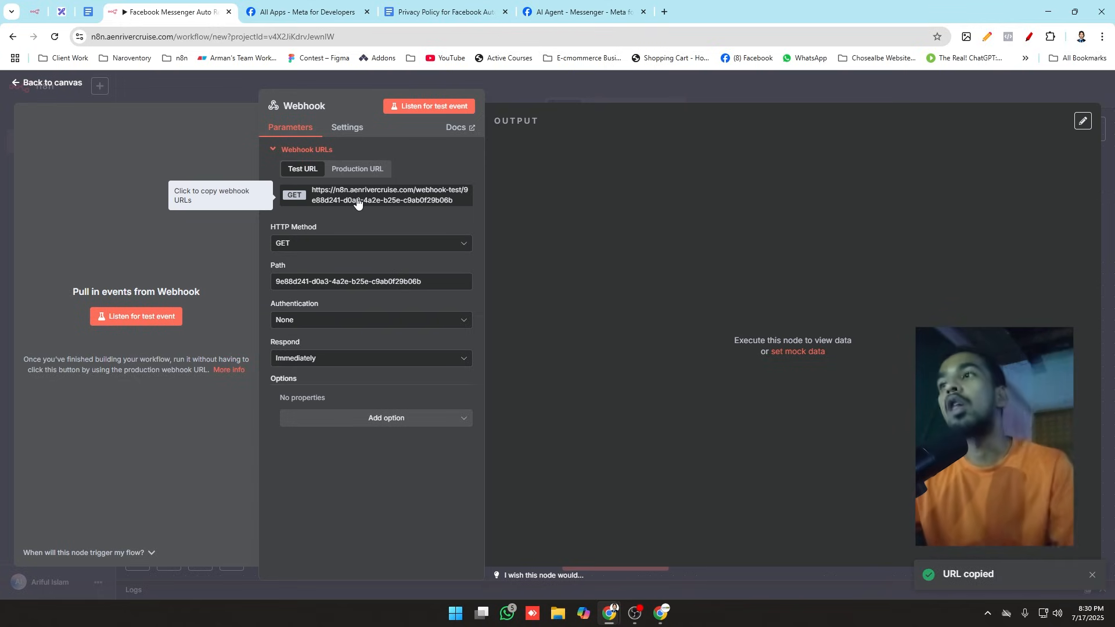
pyautogui.click(583, 9)
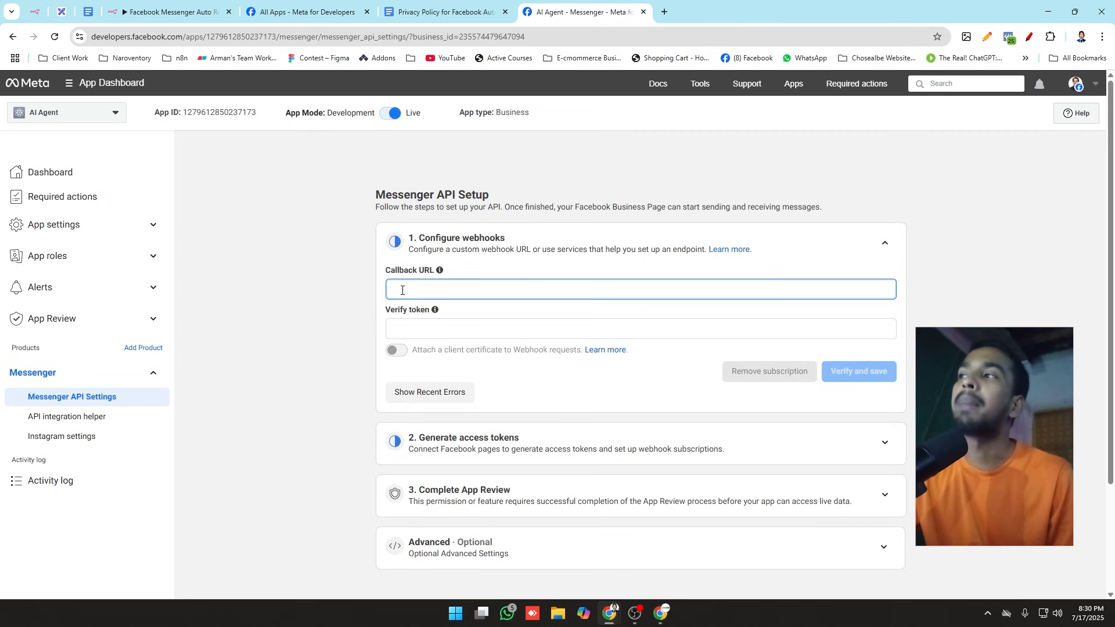
pyautogui.click(168, 11)
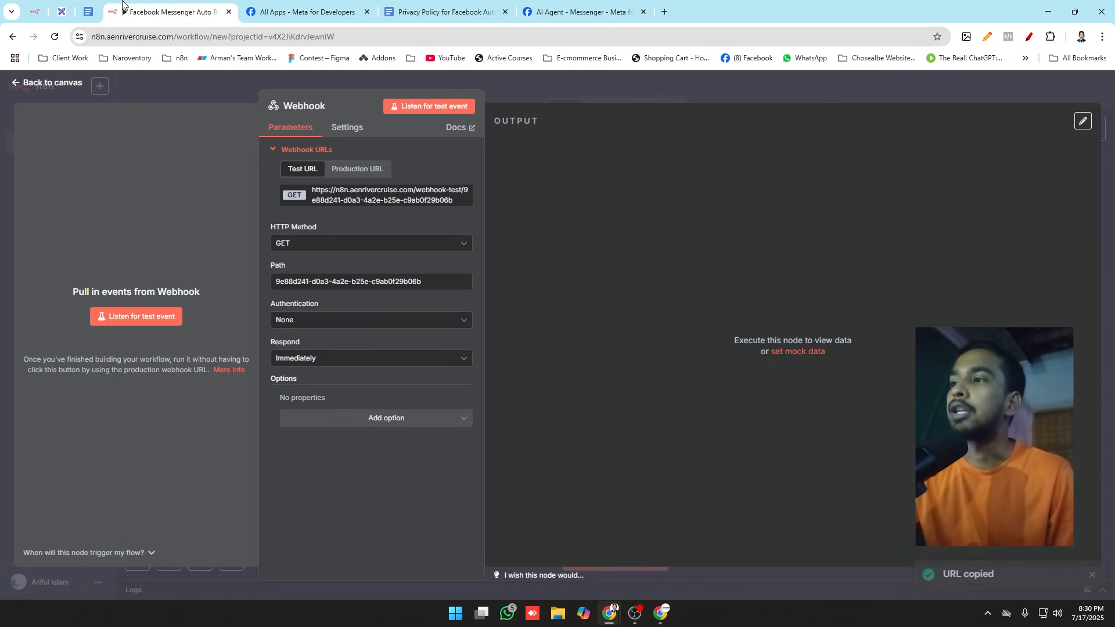
pyautogui.click(384, 198)
pyautogui.click(221, 87)
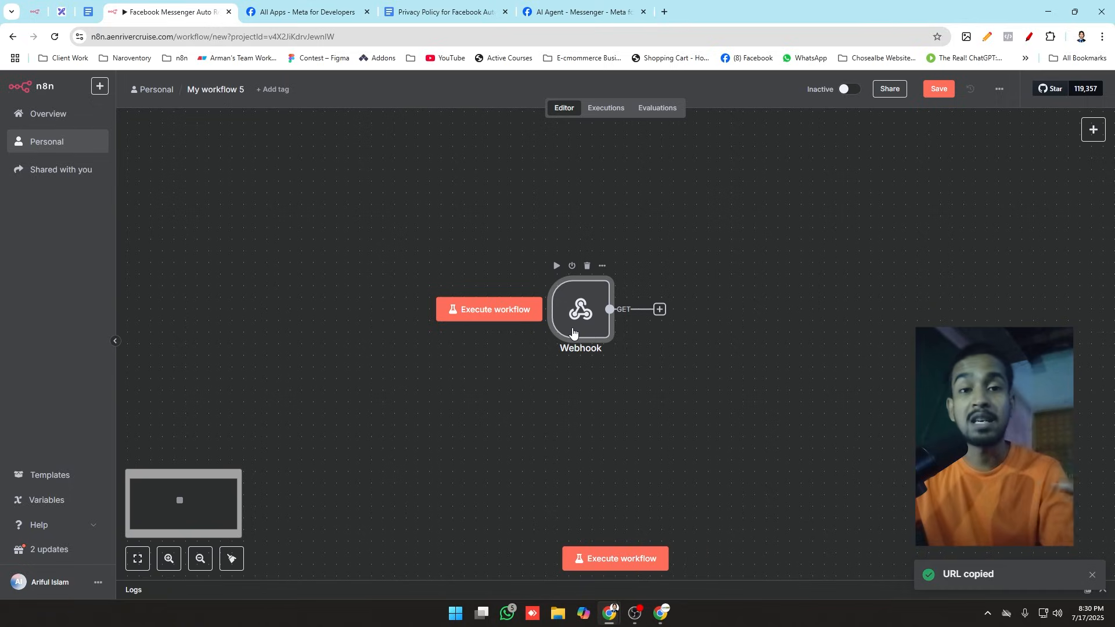
pyautogui.doubleClick(606, 305)
pyautogui.click(368, 201)
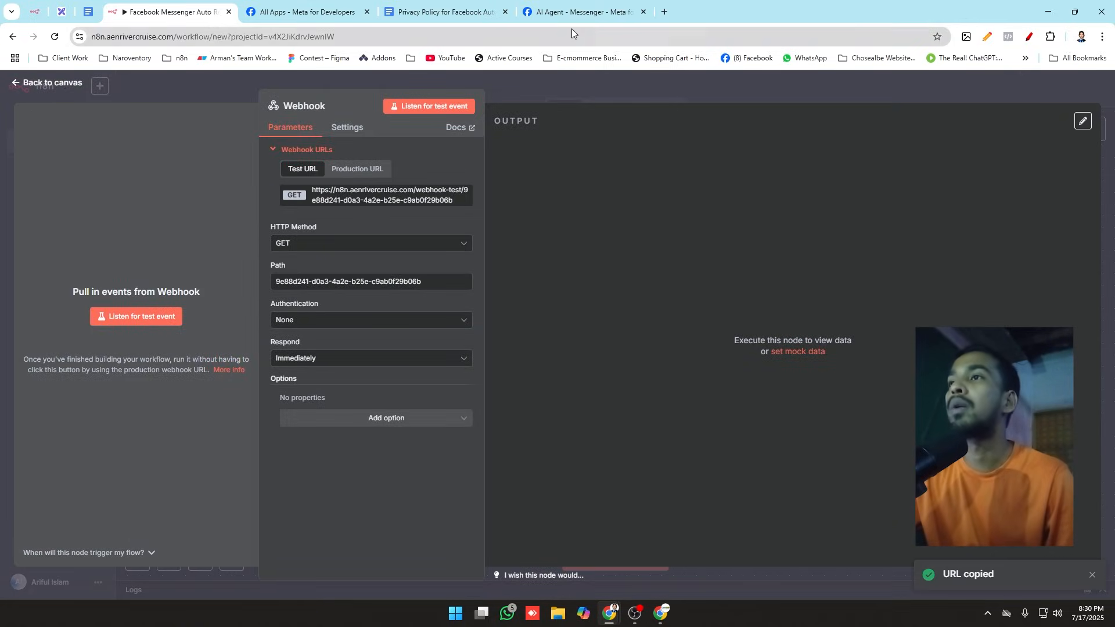
# Step: In Meta's Configure webhooks section, paste the copied webhook test URL as the Callback URL and fill in the verify token
pyautogui.click(573, 11)
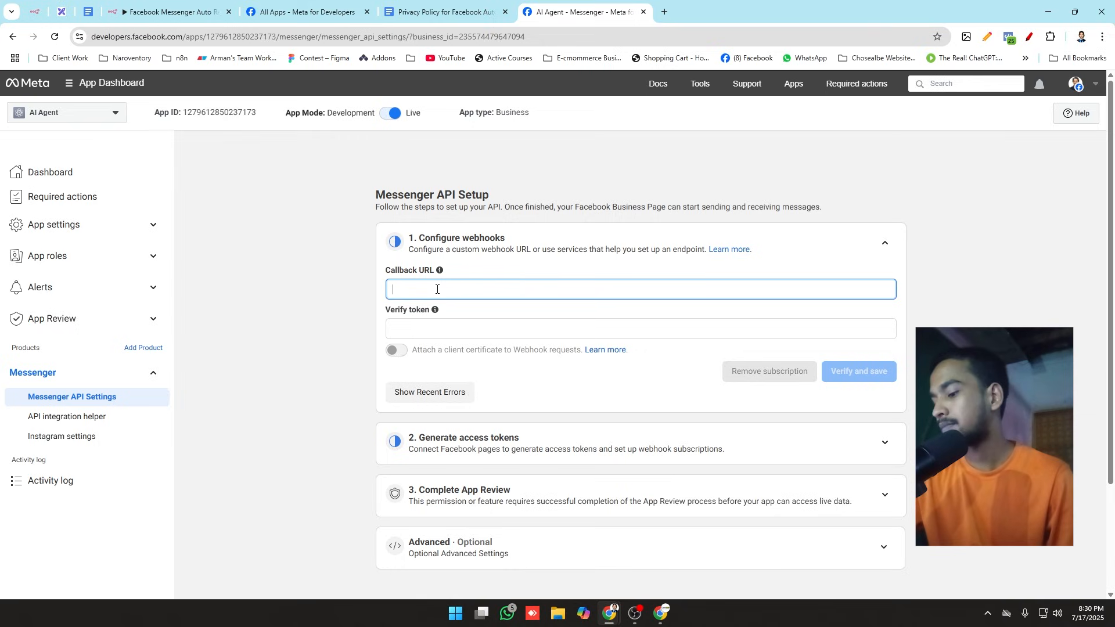
pyautogui.hotkey('ctrl', 'v')
pyautogui.click(463, 329)
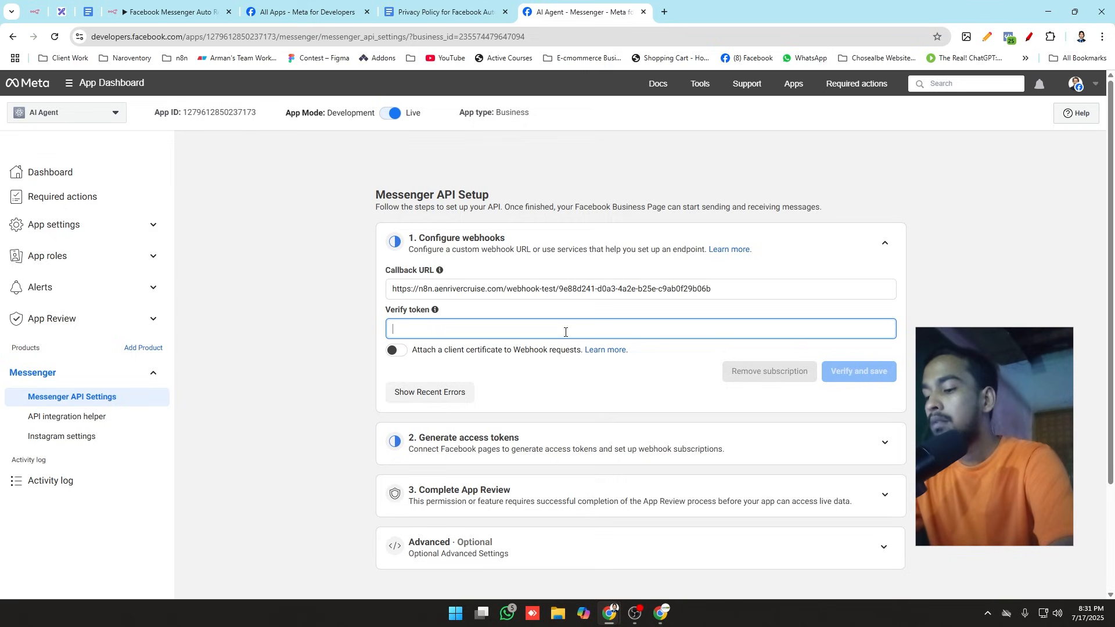
pyautogui.write('ai')
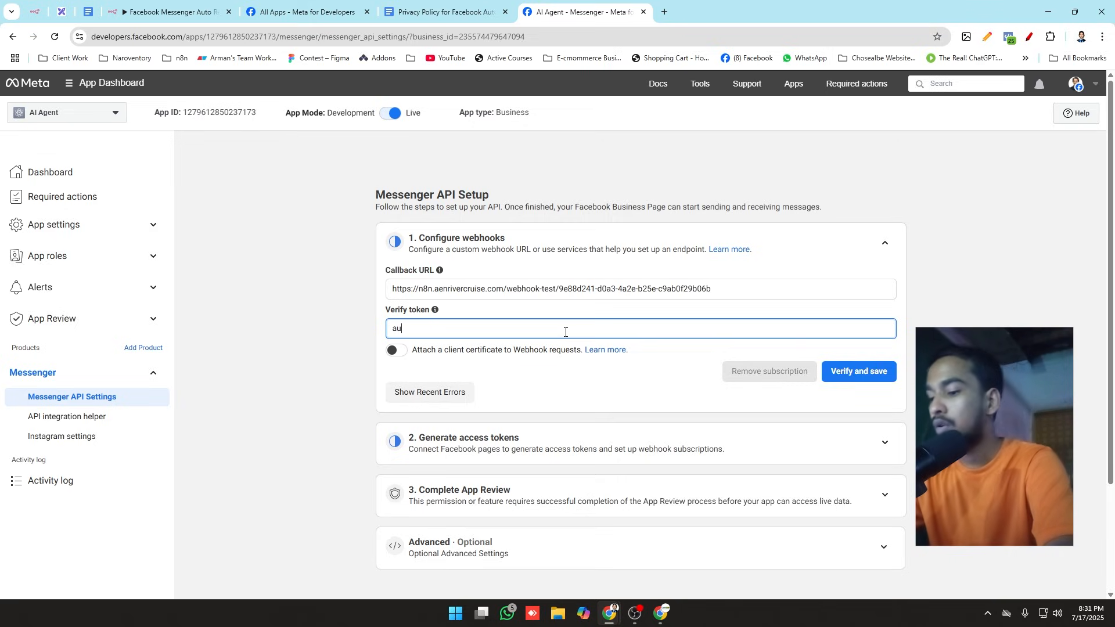
pyautogui.write('to')
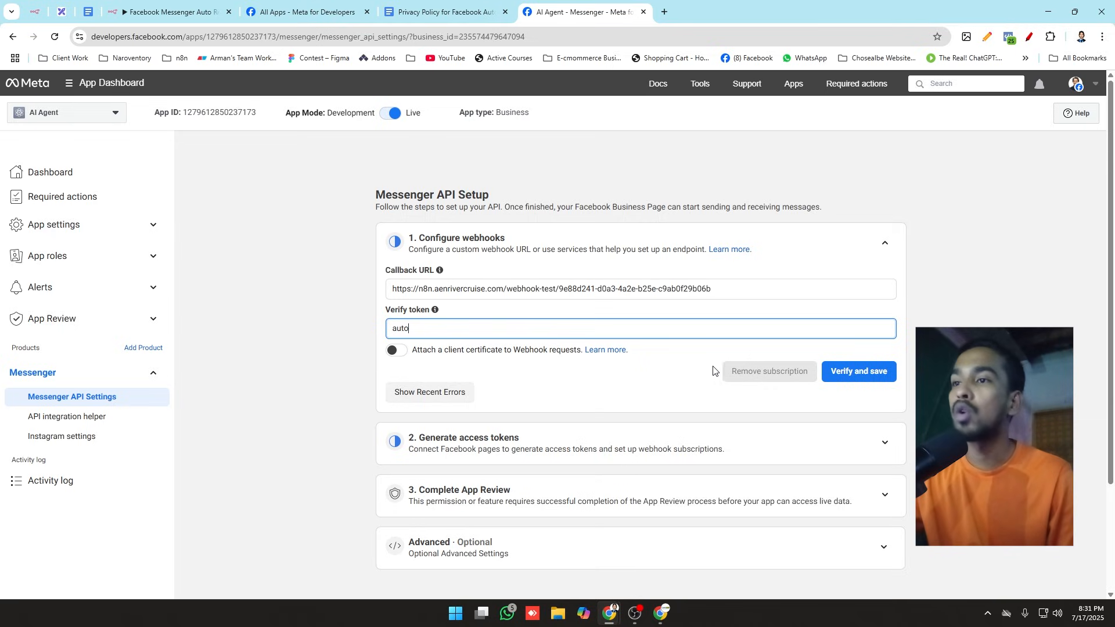
pyautogui.click(676, 371)
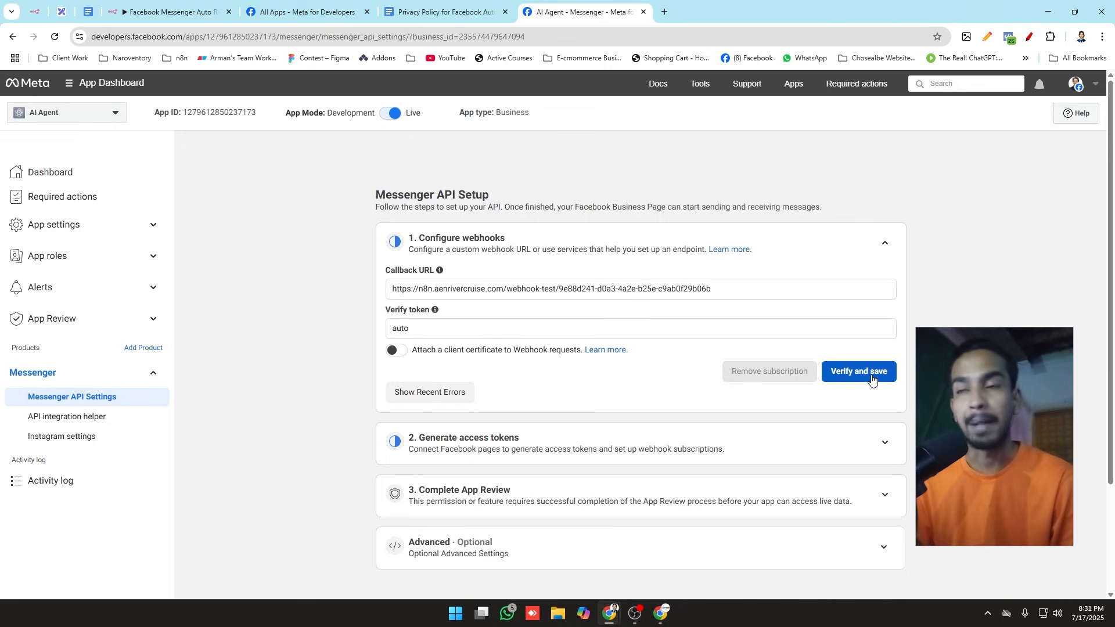
pyautogui.click(156, 10)
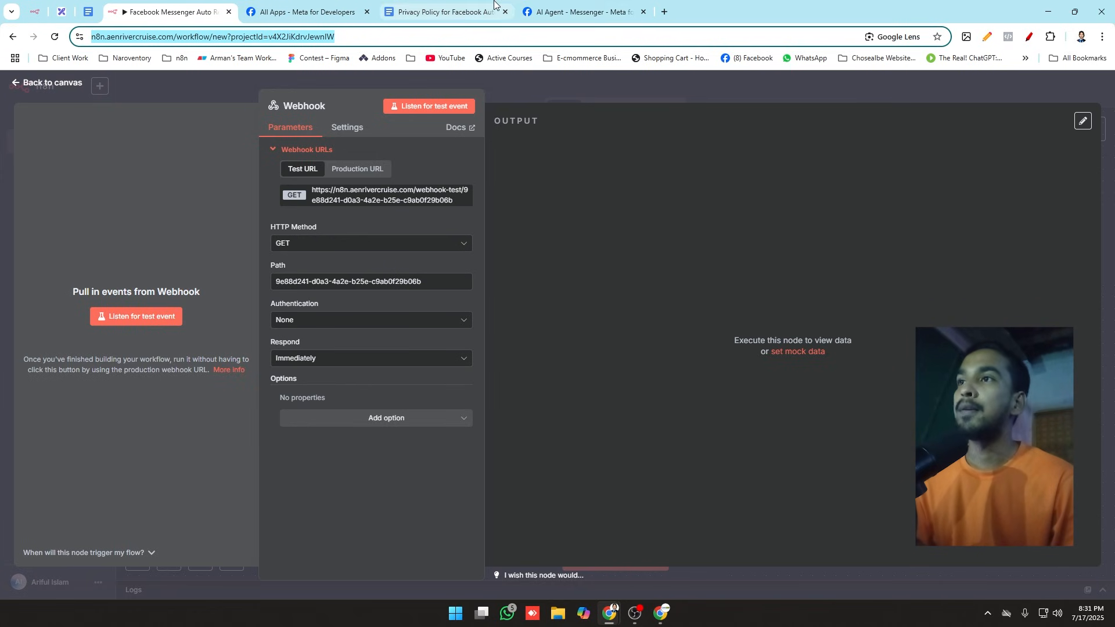
pyautogui.click(543, 11)
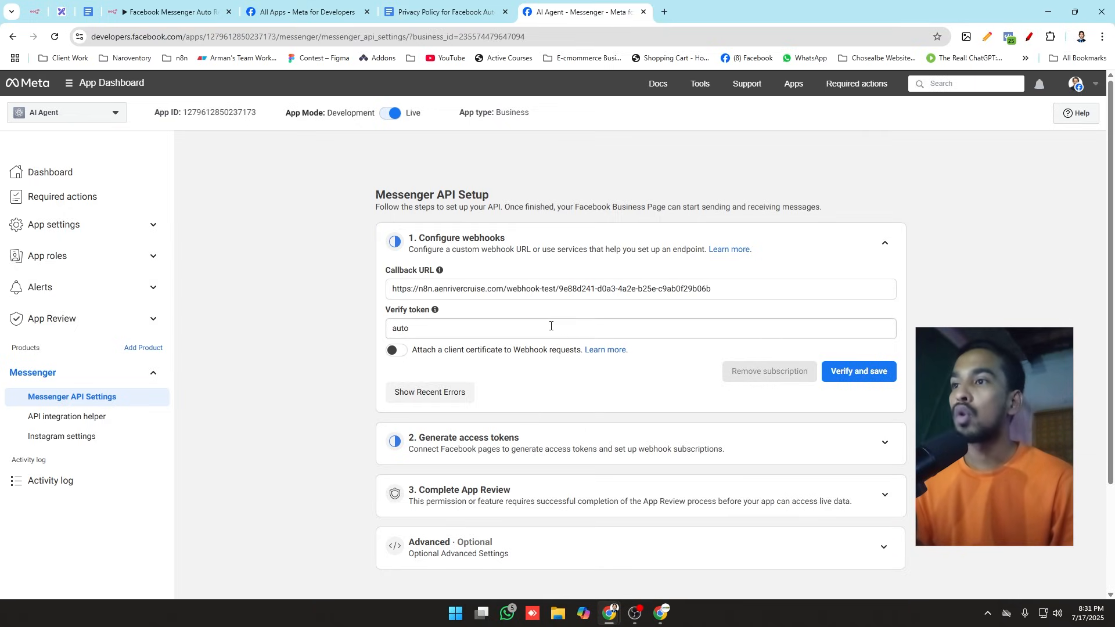
pyautogui.click(709, 289)
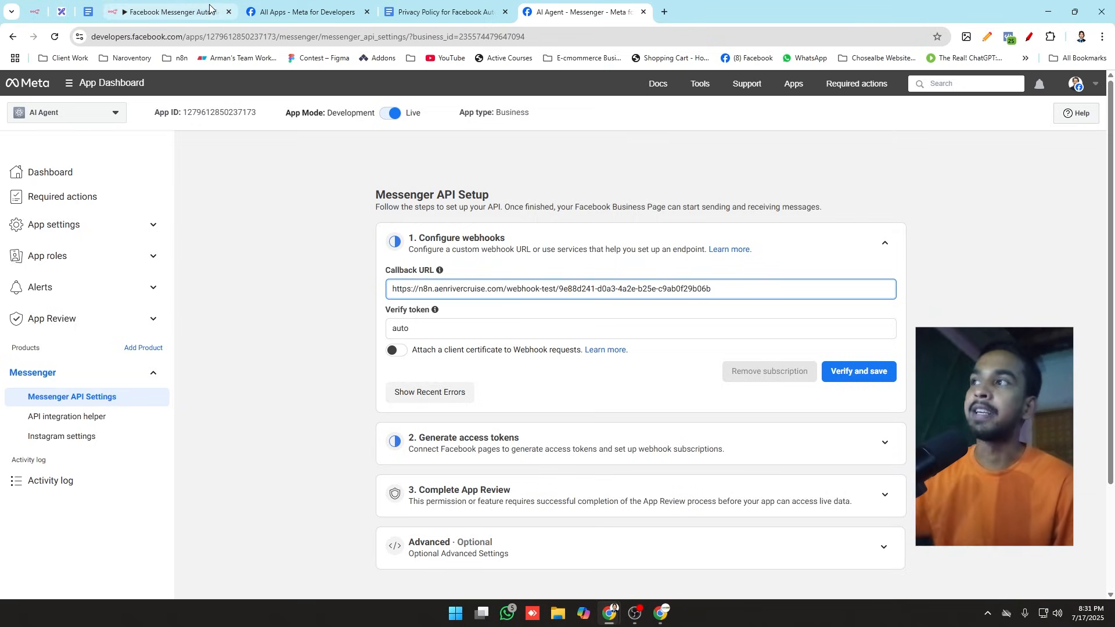
# Step: Start listening for a test event on the n8n Webhook node, and try to verify and save the webhook configuration in Meta
pyautogui.click(168, 12)
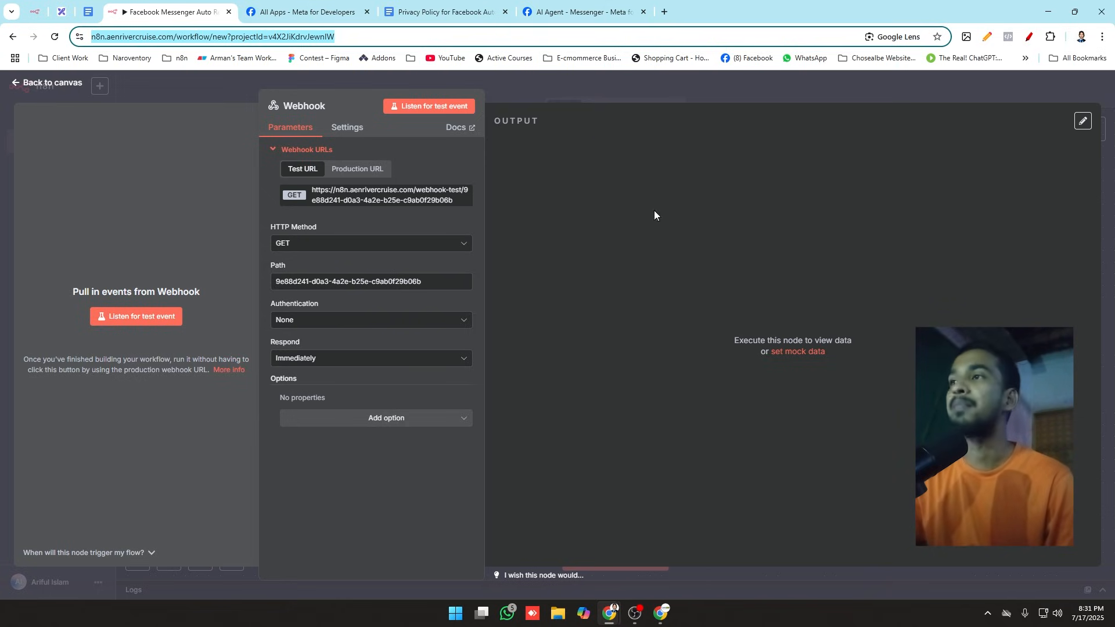
pyautogui.click(152, 317)
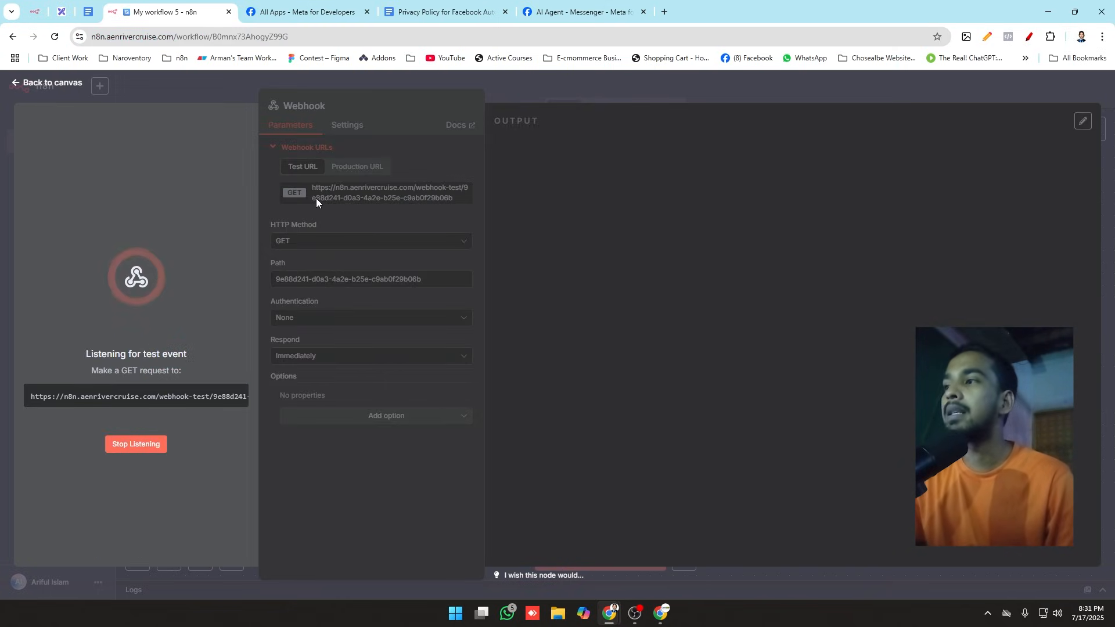
pyautogui.click(578, 11)
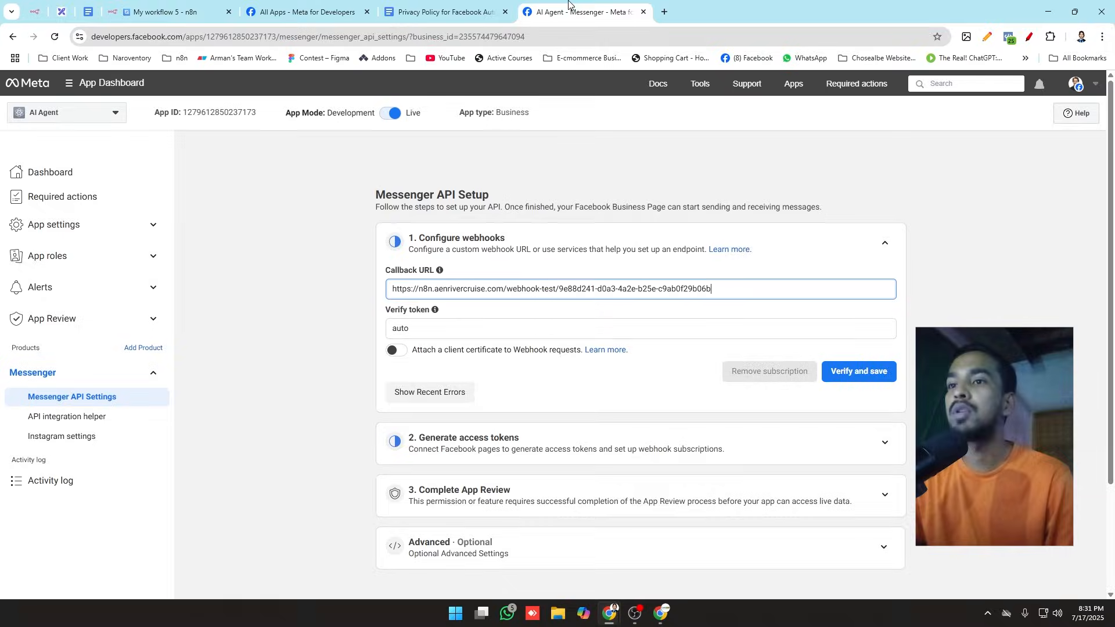
pyautogui.click(861, 374)
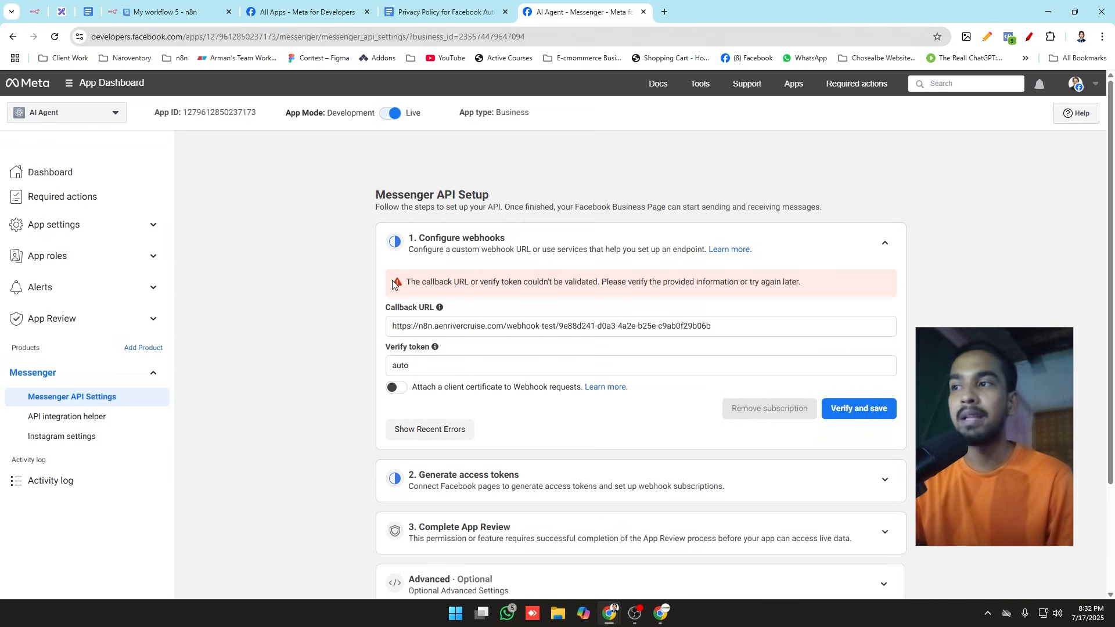
pyautogui.moveTo(397, 283); pyautogui.dragTo(579, 286)
pyautogui.click(410, 281)
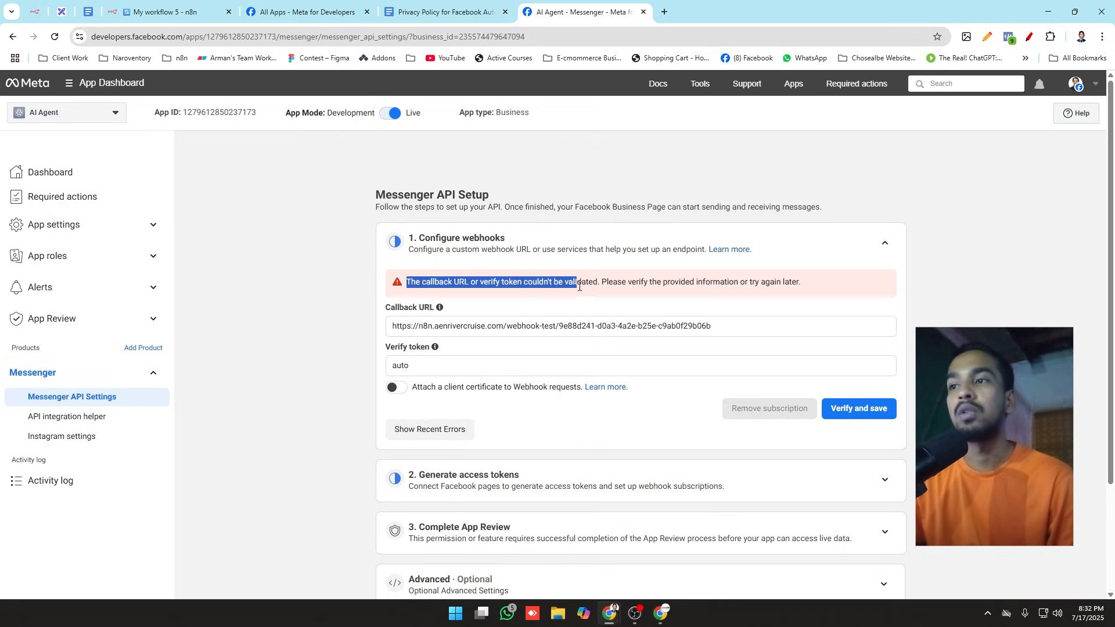
pyautogui.click(580, 281)
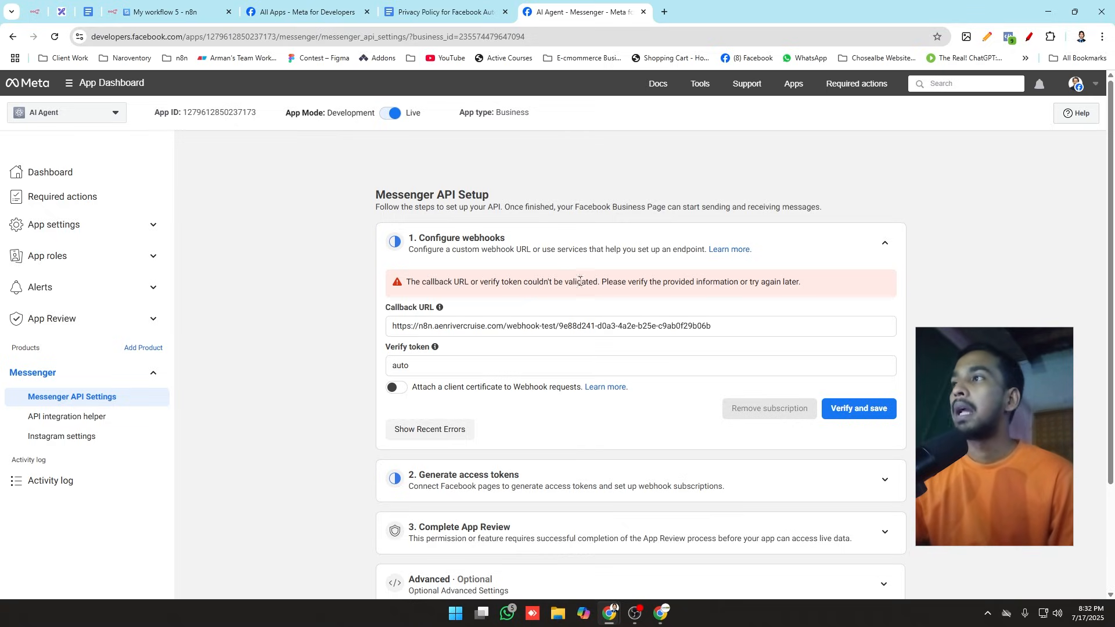
# Step: Recopy the listening test URL from n8n into Meta's Callback URL and try verifying and saving again
pyautogui.click(138, 17)
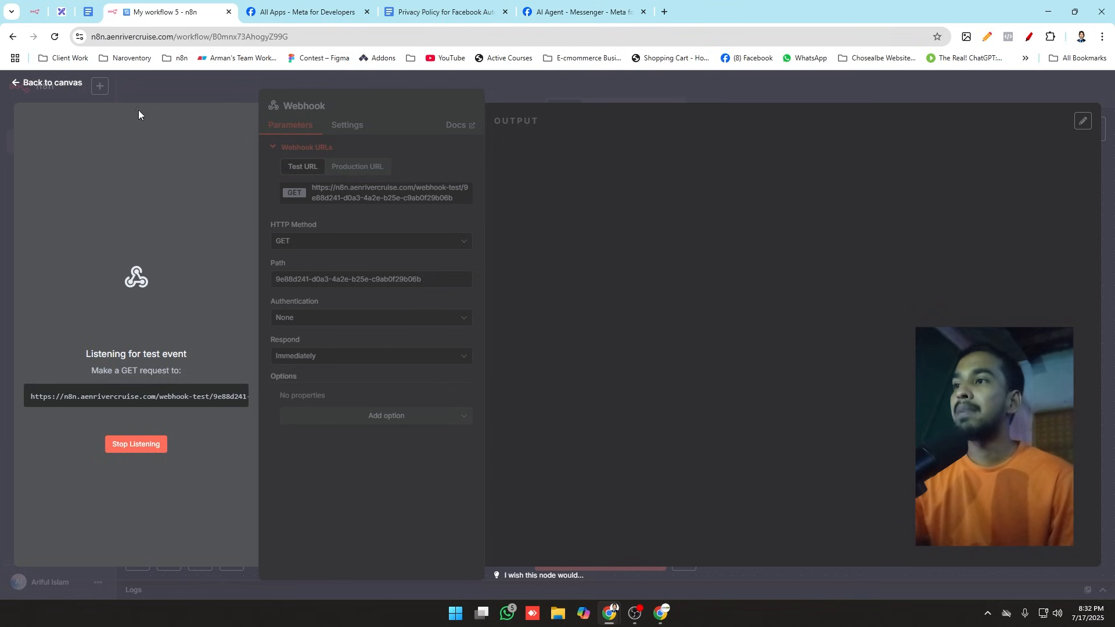
pyautogui.click(183, 397)
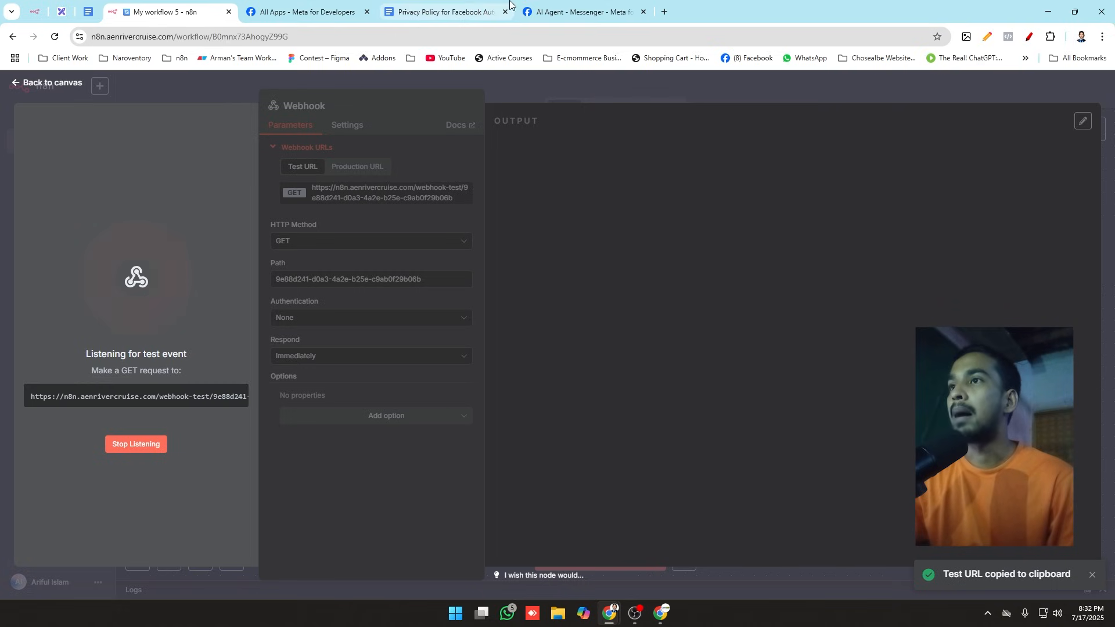
pyautogui.click(558, 11)
pyautogui.moveTo(726, 330); pyautogui.dragTo(74, 270)
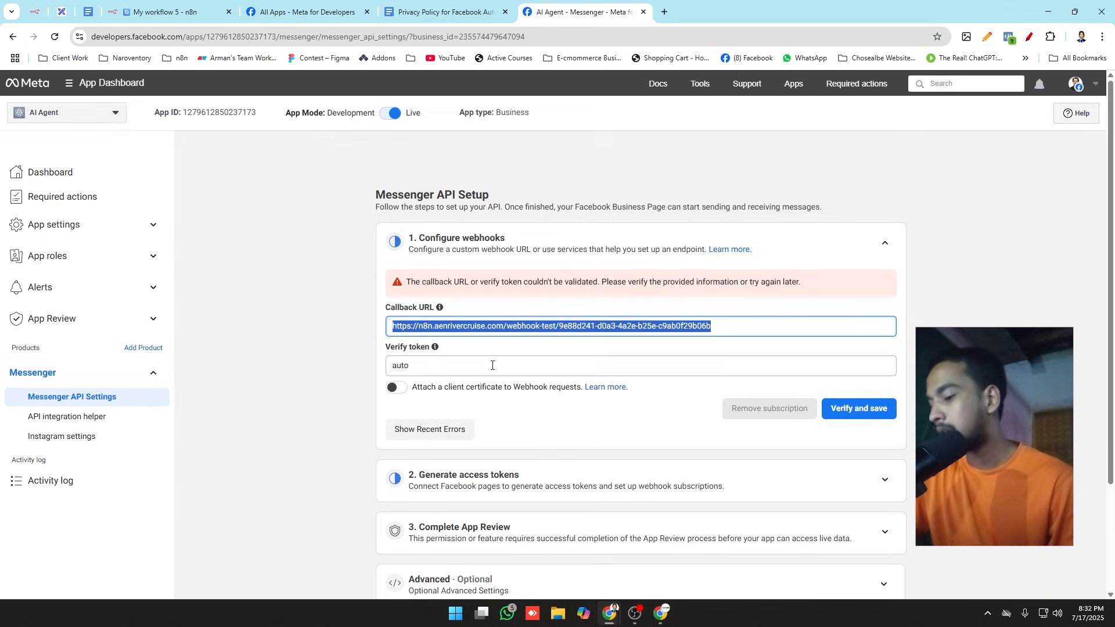
pyautogui.hotkey('ctrl', 'v')
pyautogui.click(852, 411)
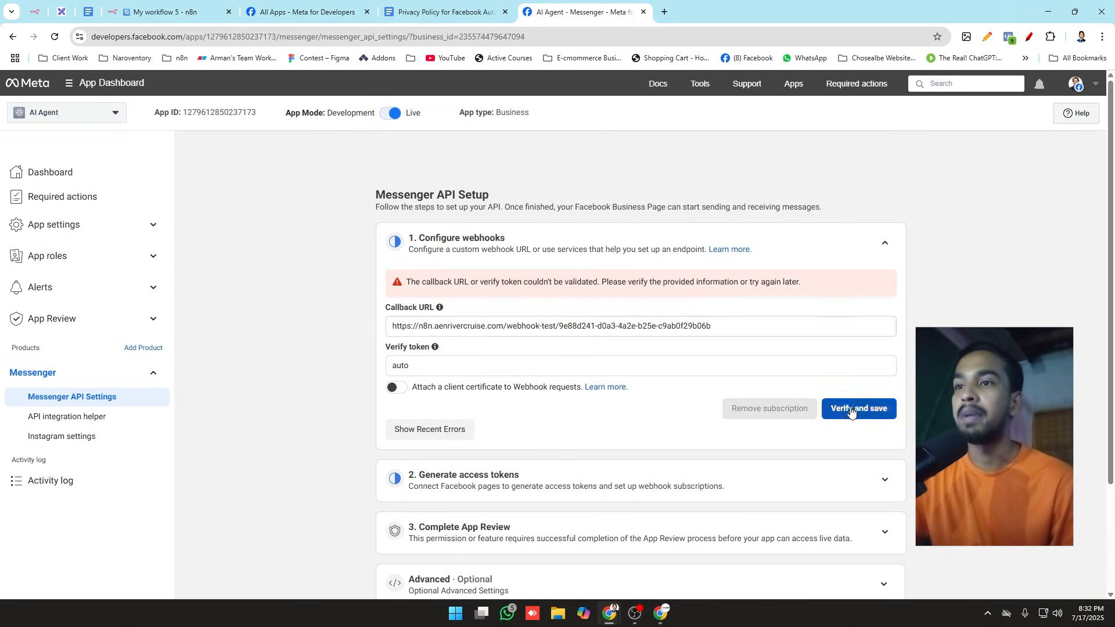
# Step: Check the Webhook node in n8n for a received test event and return to the canvas
pyautogui.click(189, 7)
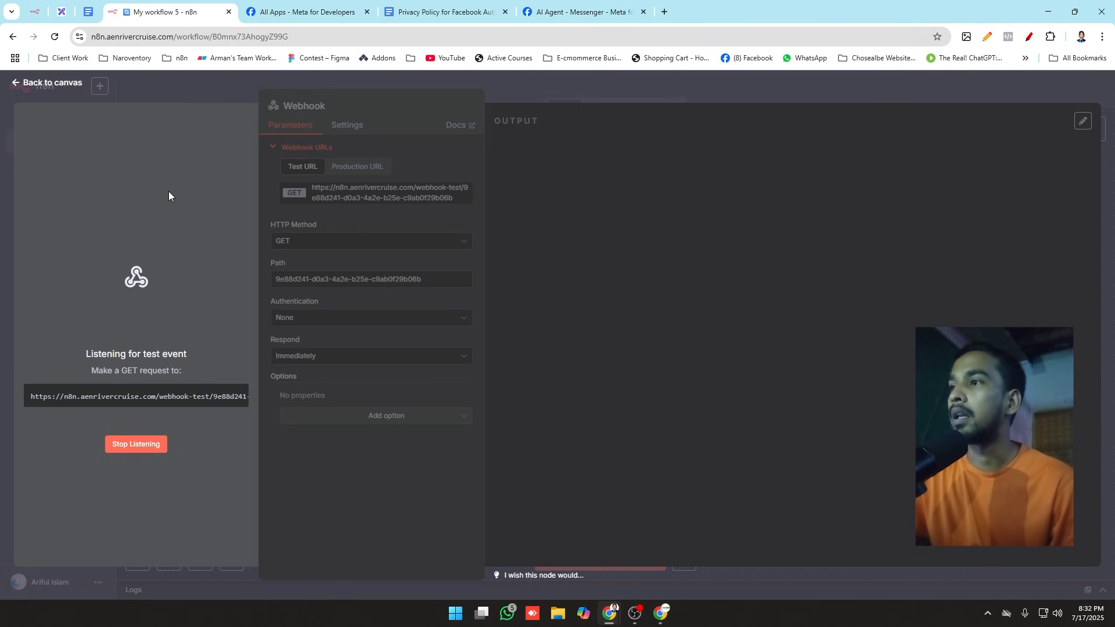
pyautogui.click(187, 78)
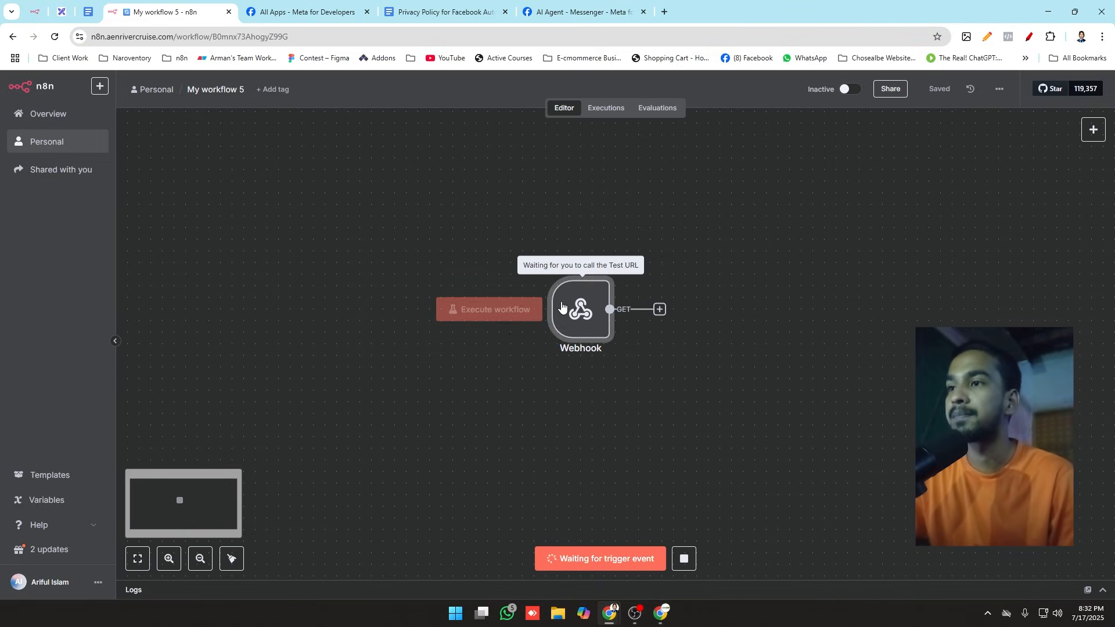
pyautogui.doubleClick(581, 309)
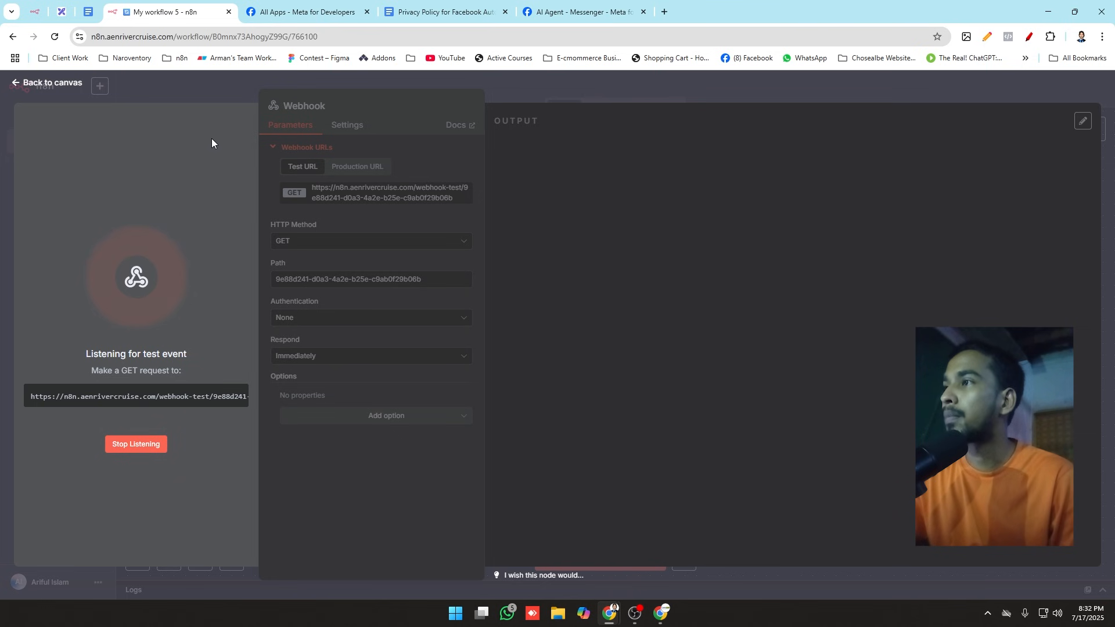
pyautogui.press('Escape')
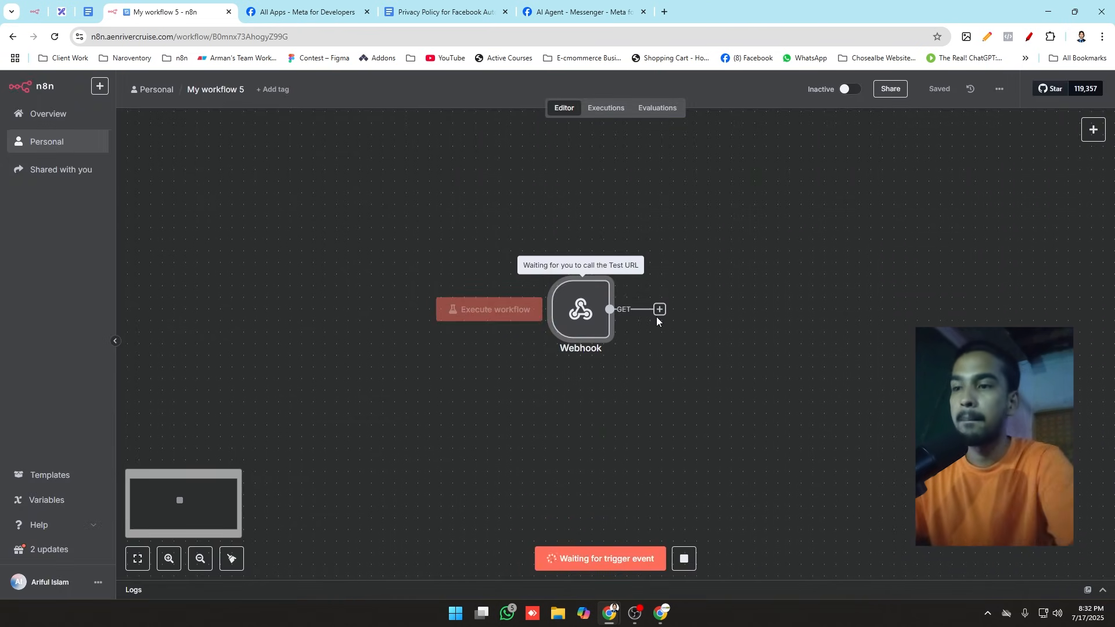
# Step: Try replacing the Webhook node with a newly added Webhook trigger and reposition it on the canvas
pyautogui.press('Delete')
pyautogui.click(612, 355)
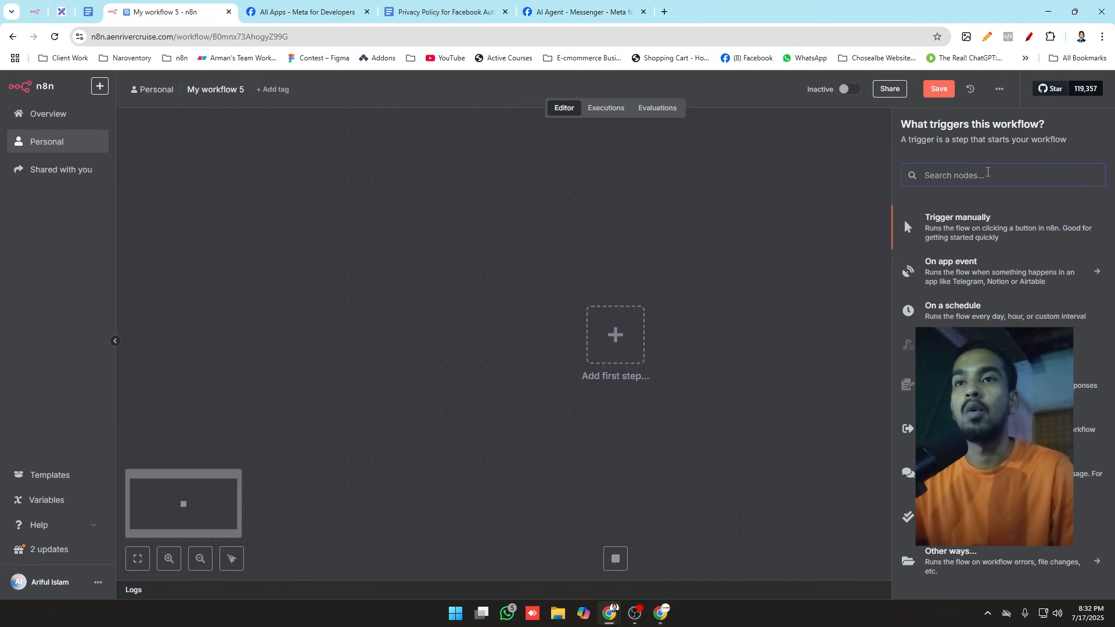
pyautogui.write('we')
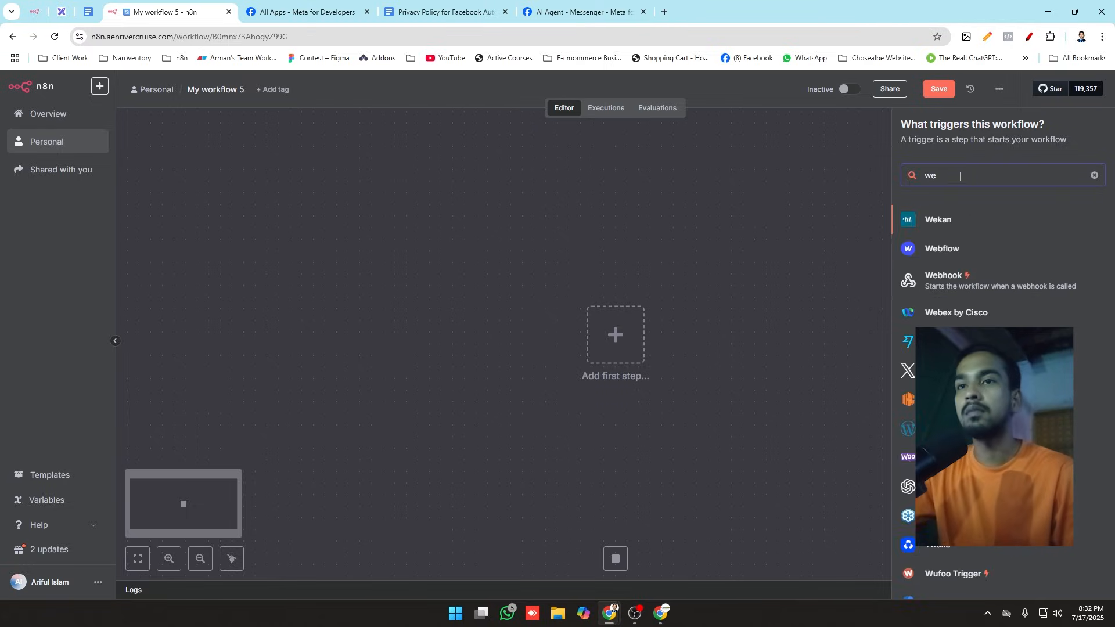
pyautogui.click(955, 283)
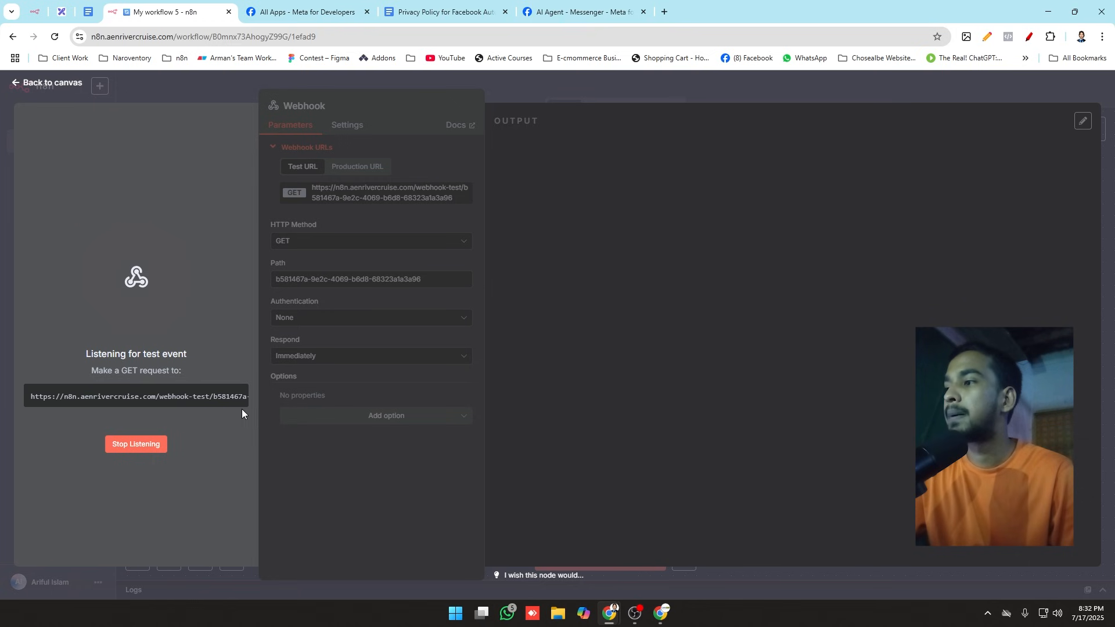
pyautogui.click(241, 80)
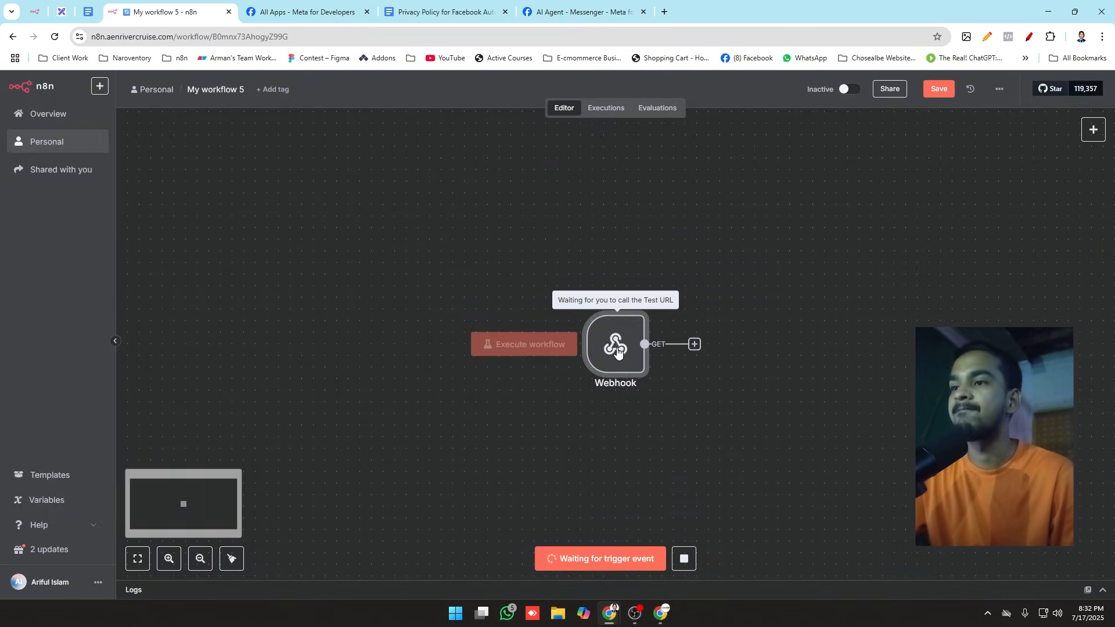
pyautogui.moveTo(617, 350); pyautogui.dragTo(571, 352)
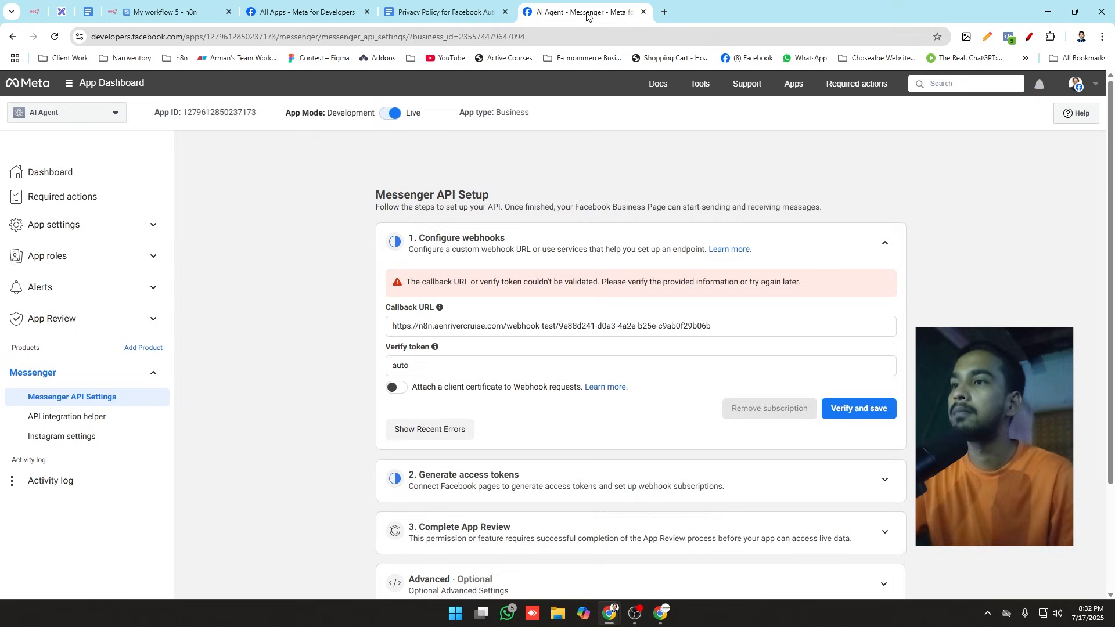
# Step: Reload the n8n workflow page, discarding the unsaved Webhook node replacement
pyautogui.click(577, 12)
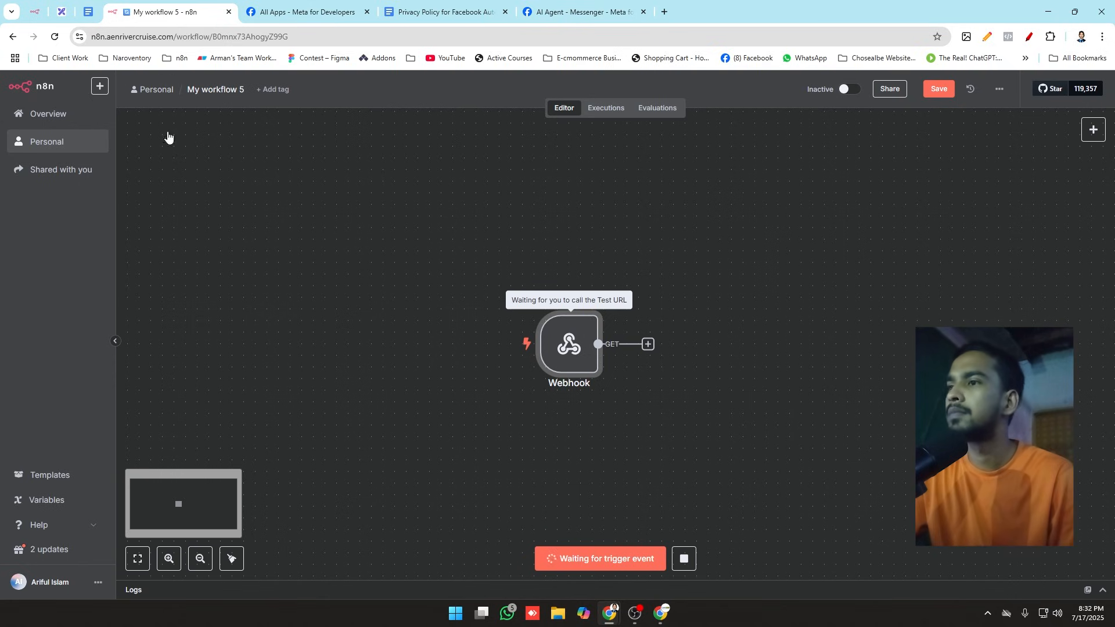
pyautogui.click(169, 11)
pyautogui.click(563, 6)
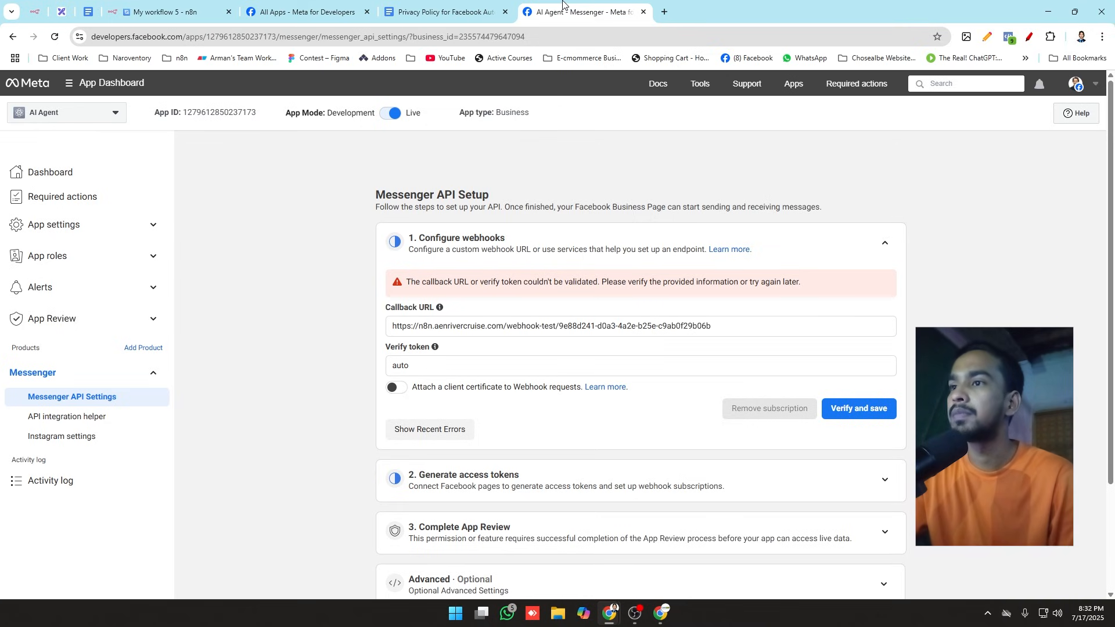
pyautogui.click(168, 11)
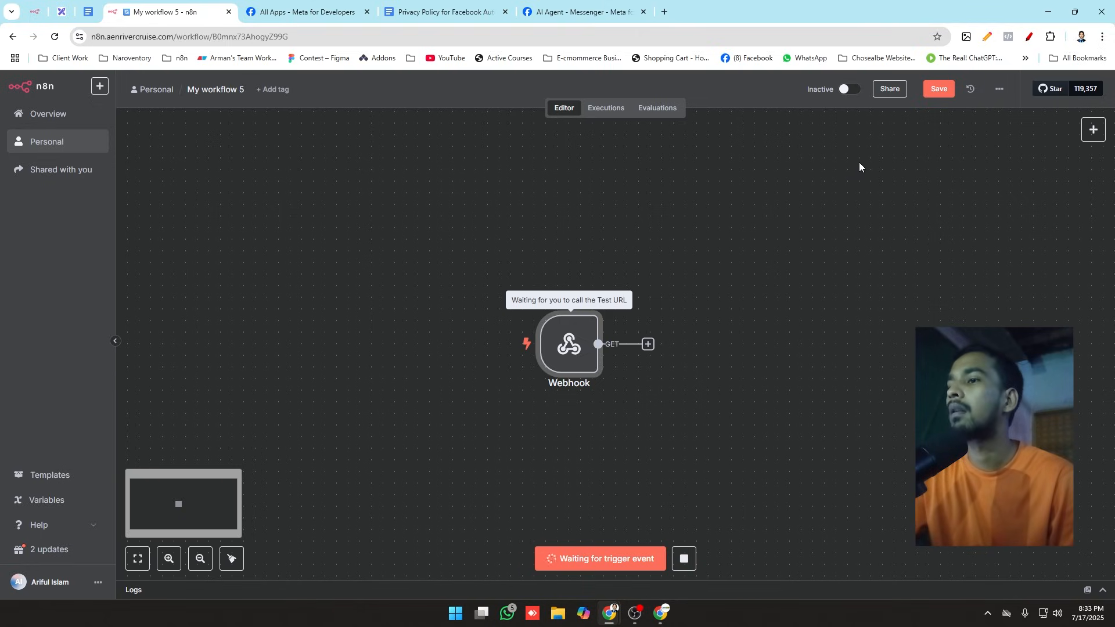
pyautogui.click(54, 36)
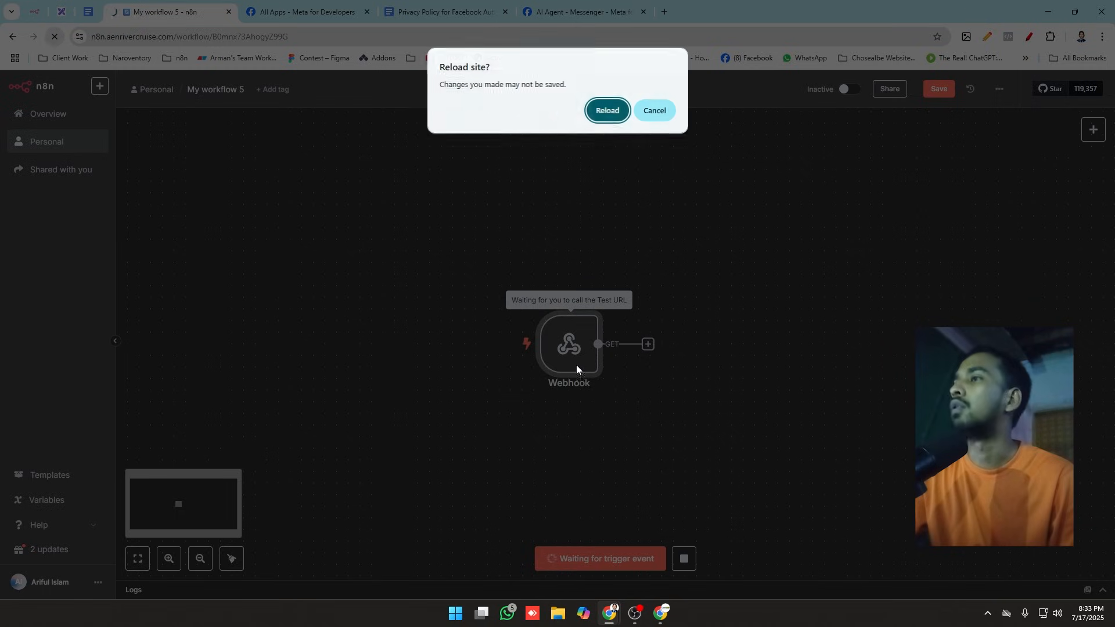
pyautogui.click(607, 111)
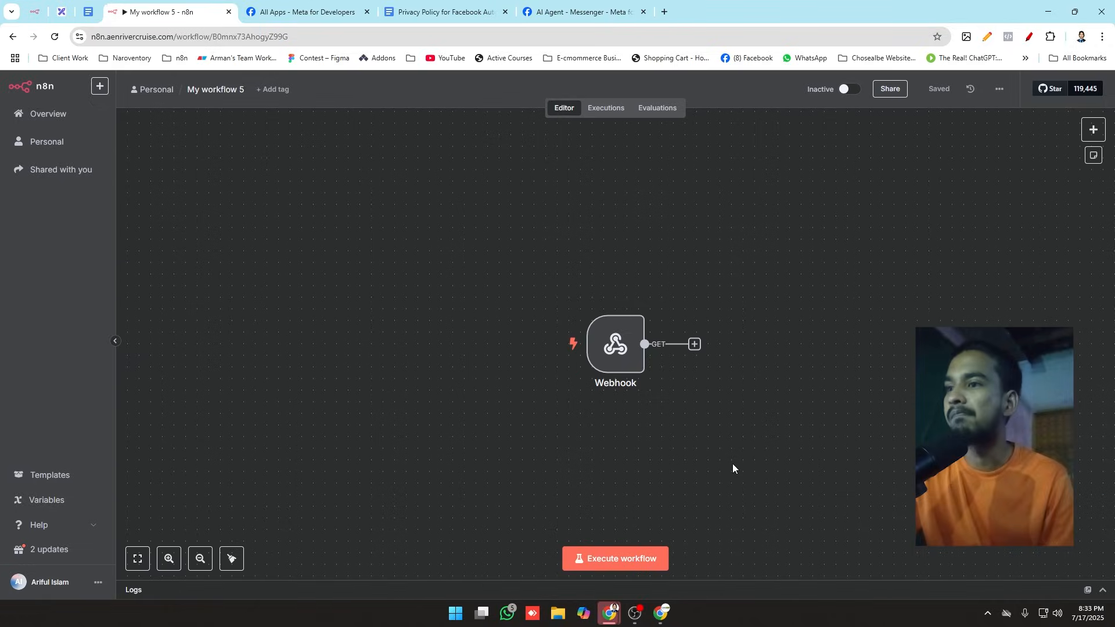
# Step: Reposition the Webhook node, copy its test URL and paste it as the Callback URL in Meta's Configure webhooks section
pyautogui.moveTo(618, 350); pyautogui.dragTo(566, 323)
pyautogui.doubleClick(567, 324)
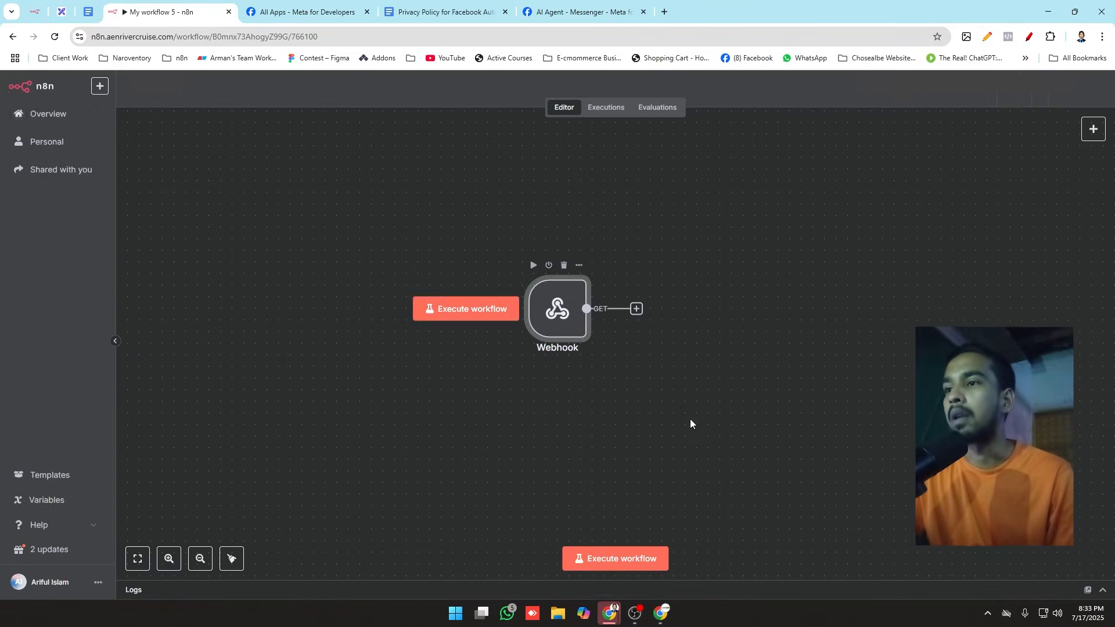
pyautogui.click(375, 199)
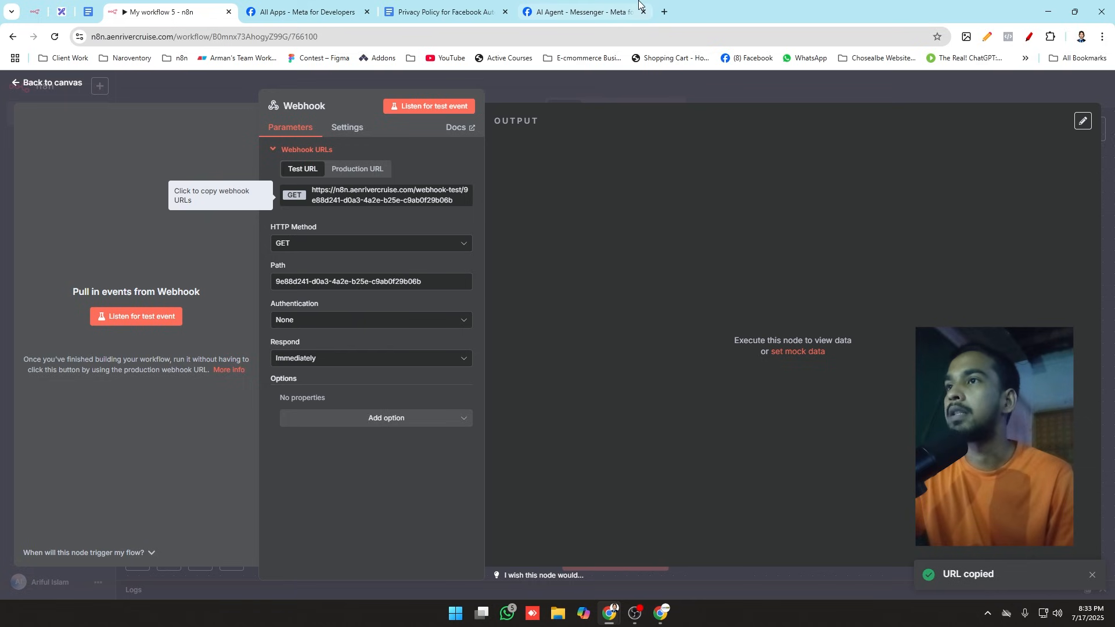
pyautogui.click(593, 9)
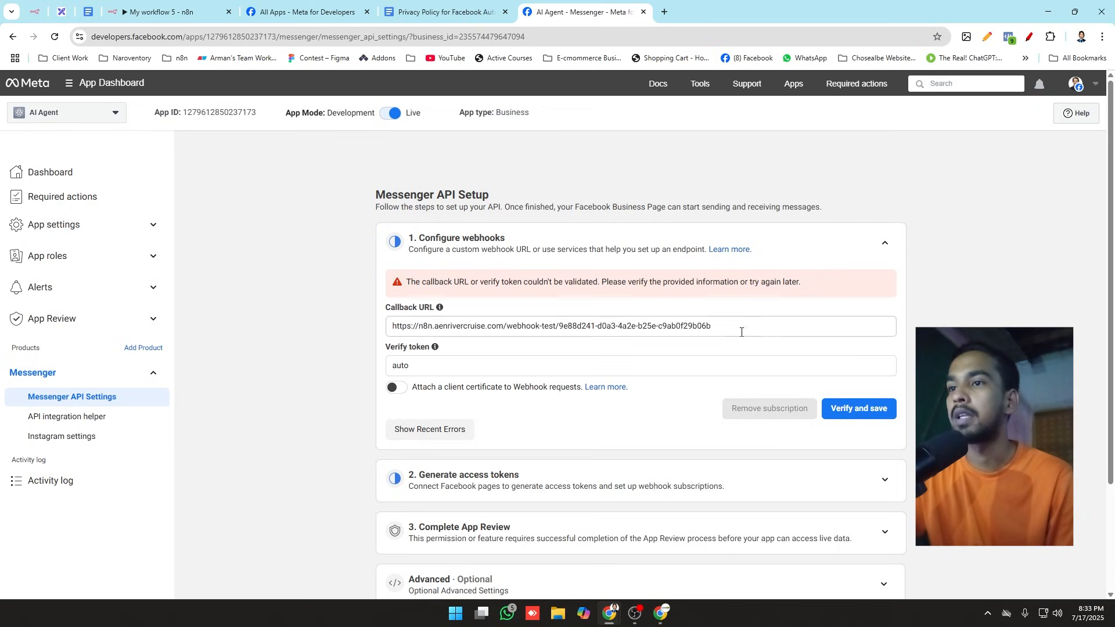
pyautogui.moveTo(716, 325); pyautogui.dragTo(326, 328)
pyautogui.hotkey('ctrl', 'v')
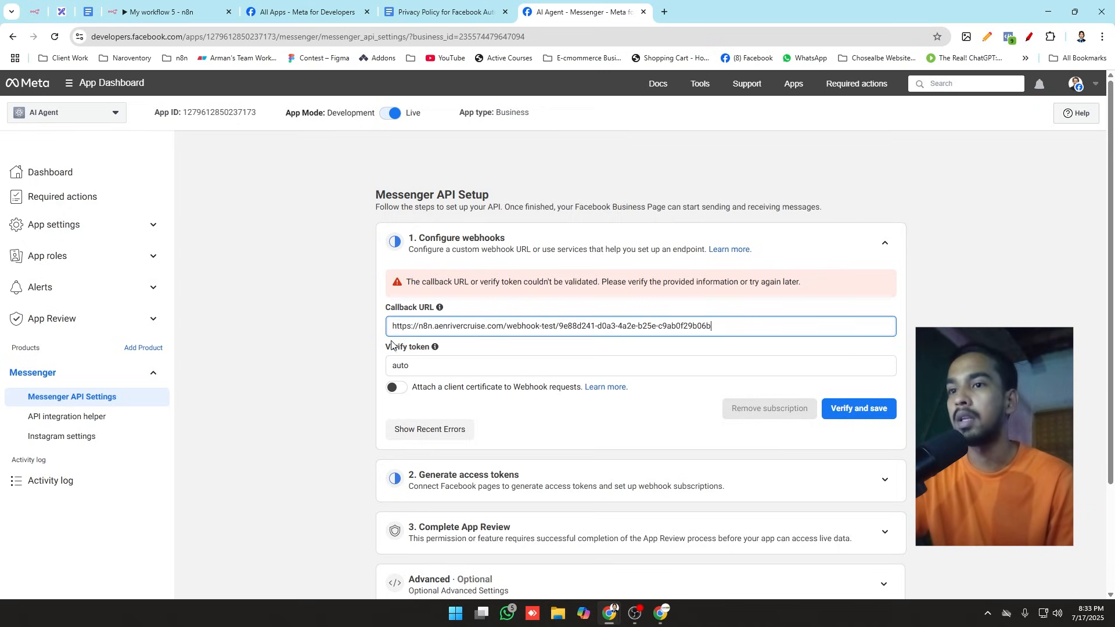
# Step: Start listening for a test event in n8n, verify and save the webhook in Meta, and return to the Webhook node's output
pyautogui.click(163, 12)
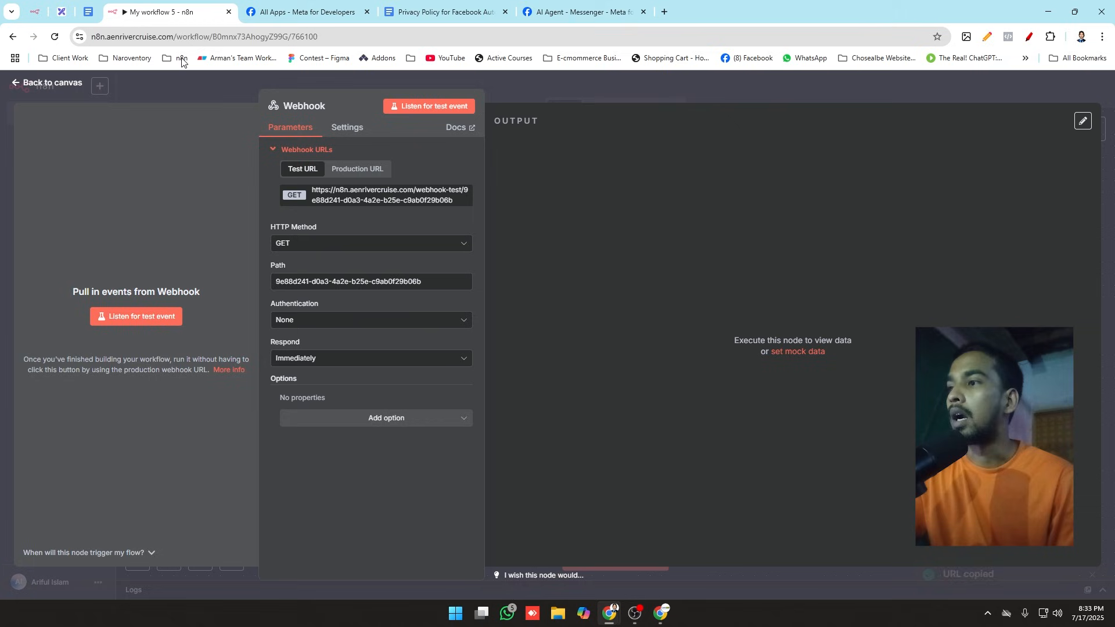
pyautogui.click(140, 316)
pyautogui.click(581, 12)
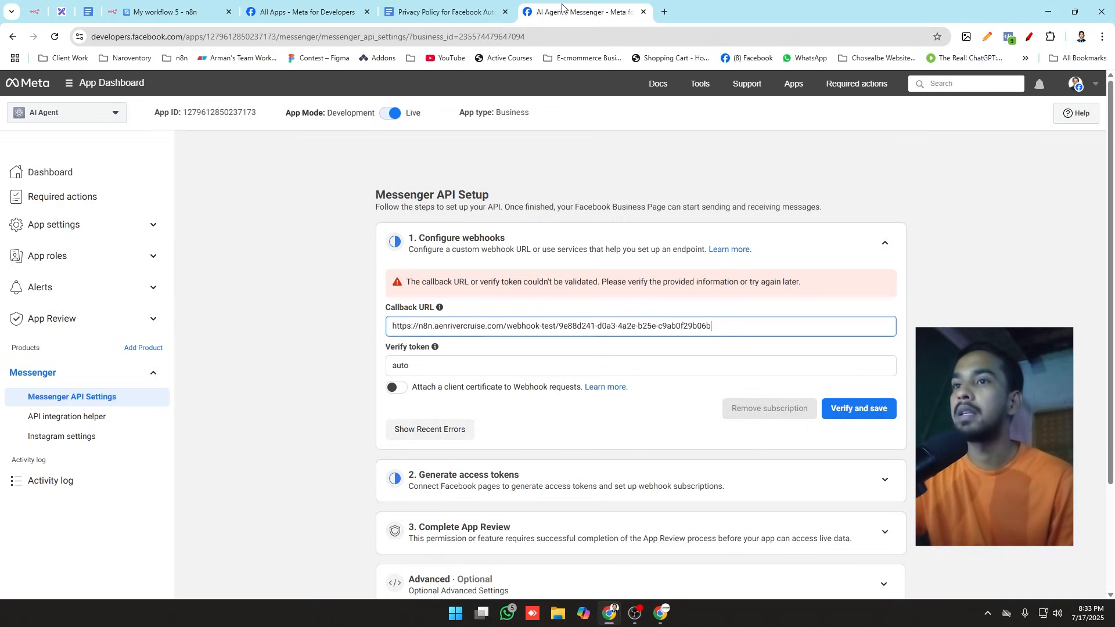
pyautogui.click(847, 408)
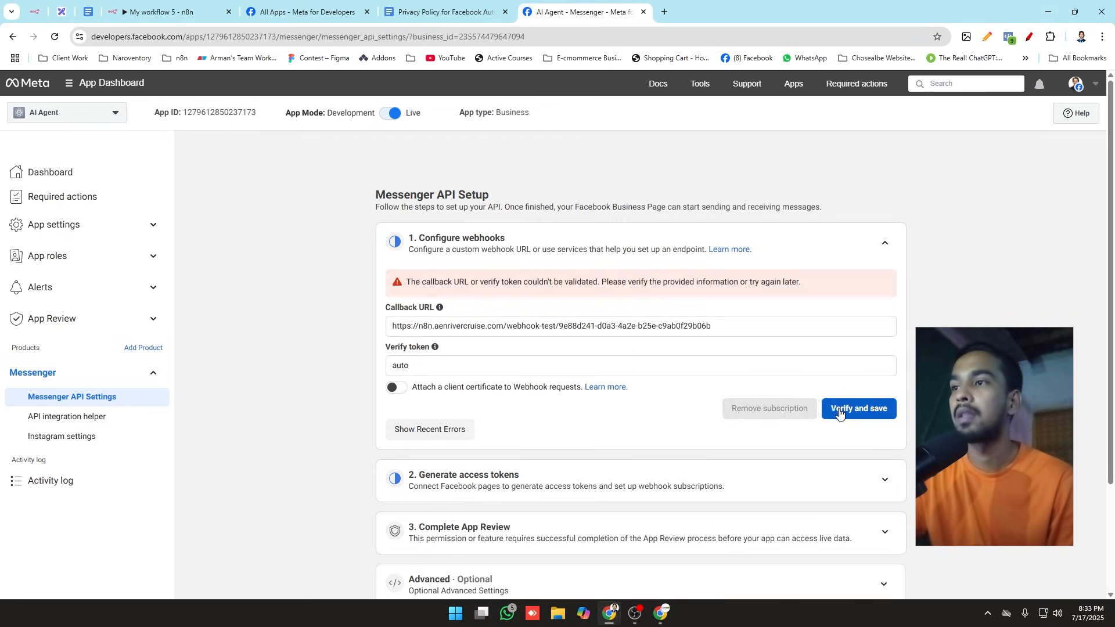
pyautogui.click(177, 8)
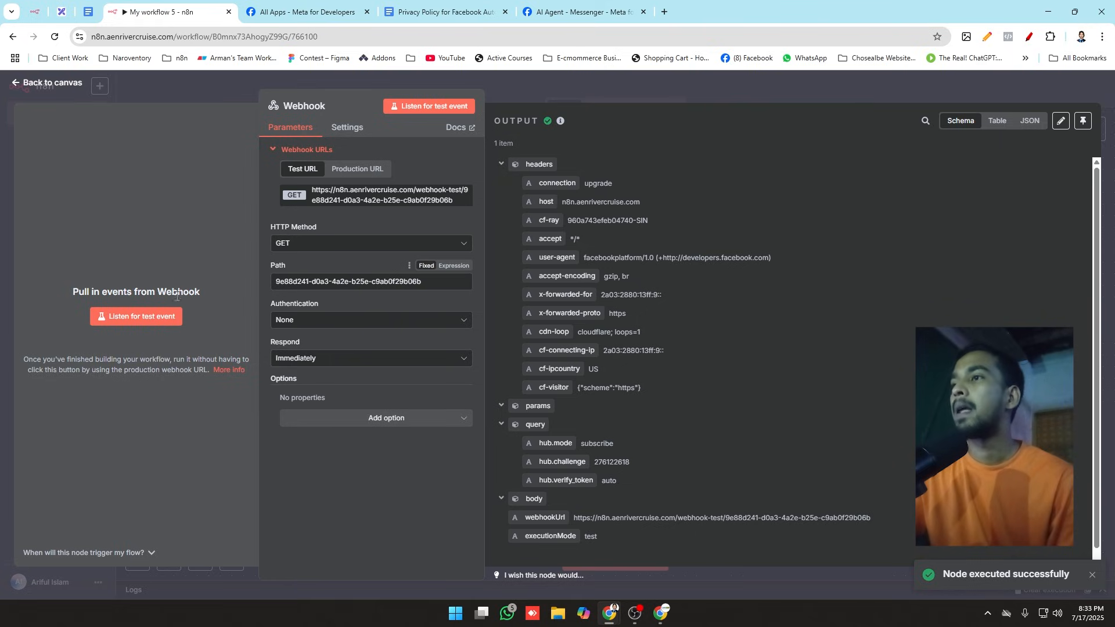
# Step: Examine Meta's callback validation message and the verification request data received by the n8n Webhook node
pyautogui.click(550, 7)
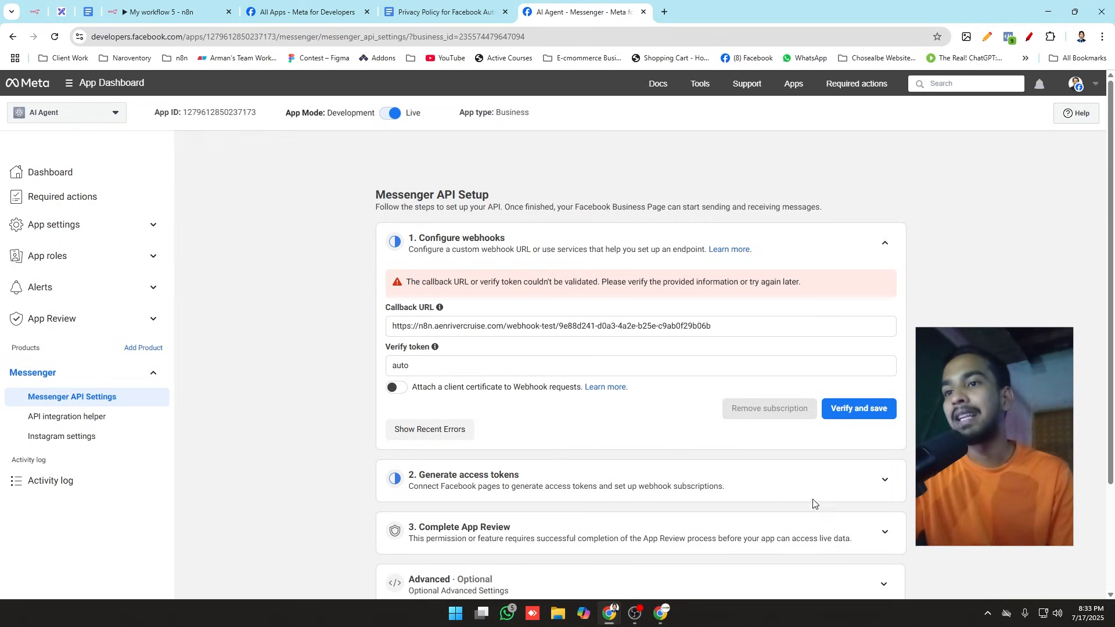
pyautogui.moveTo(413, 284); pyautogui.dragTo(515, 277)
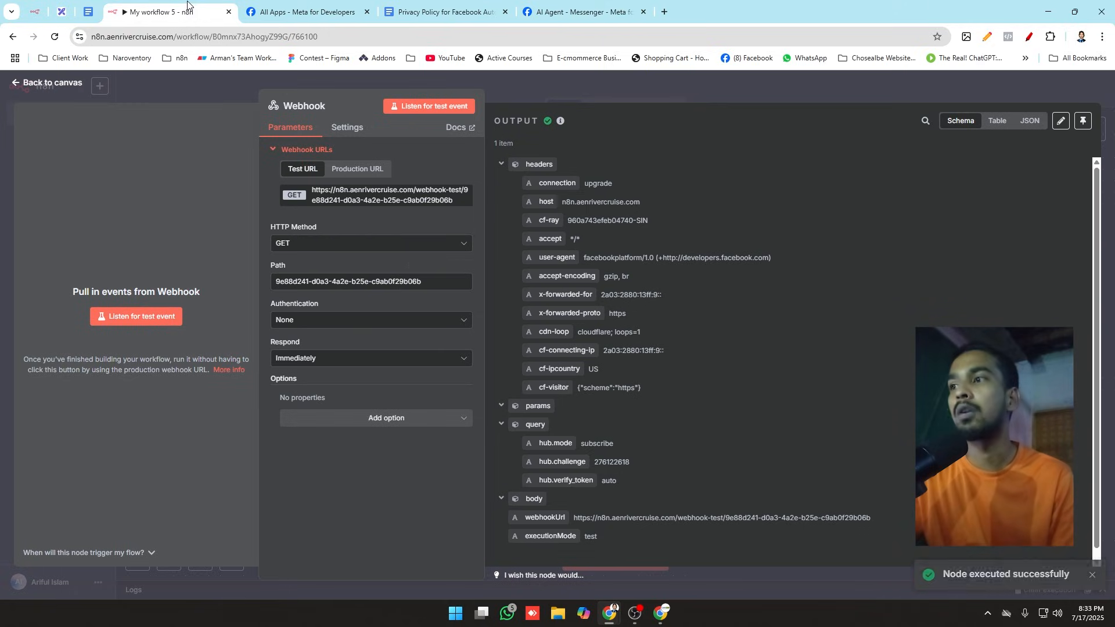
pyautogui.click(155, 10)
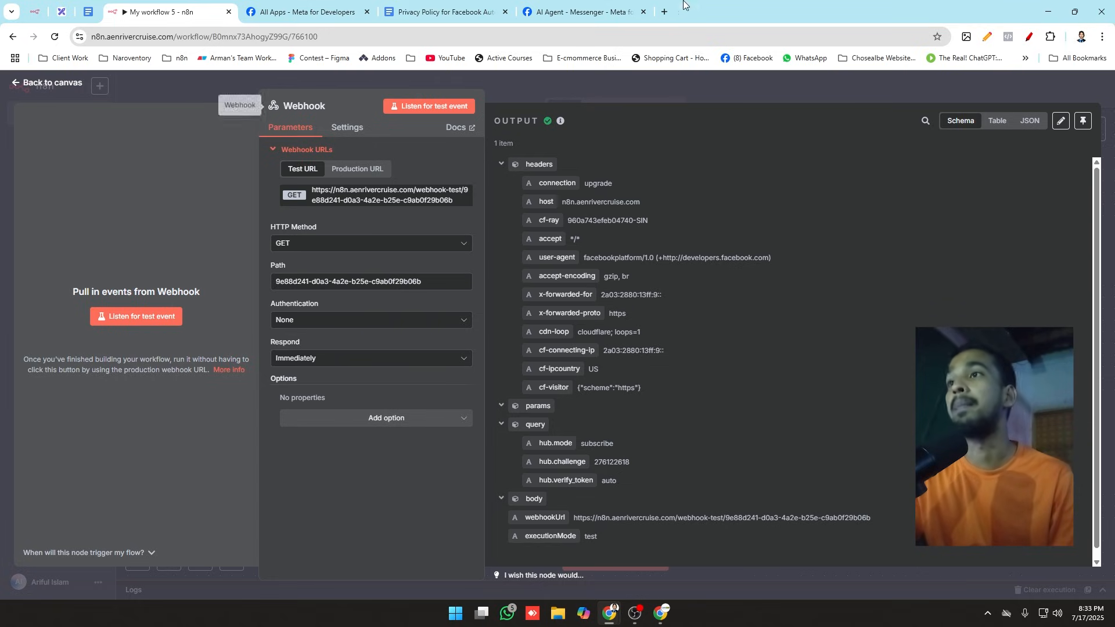
pyautogui.click(584, 9)
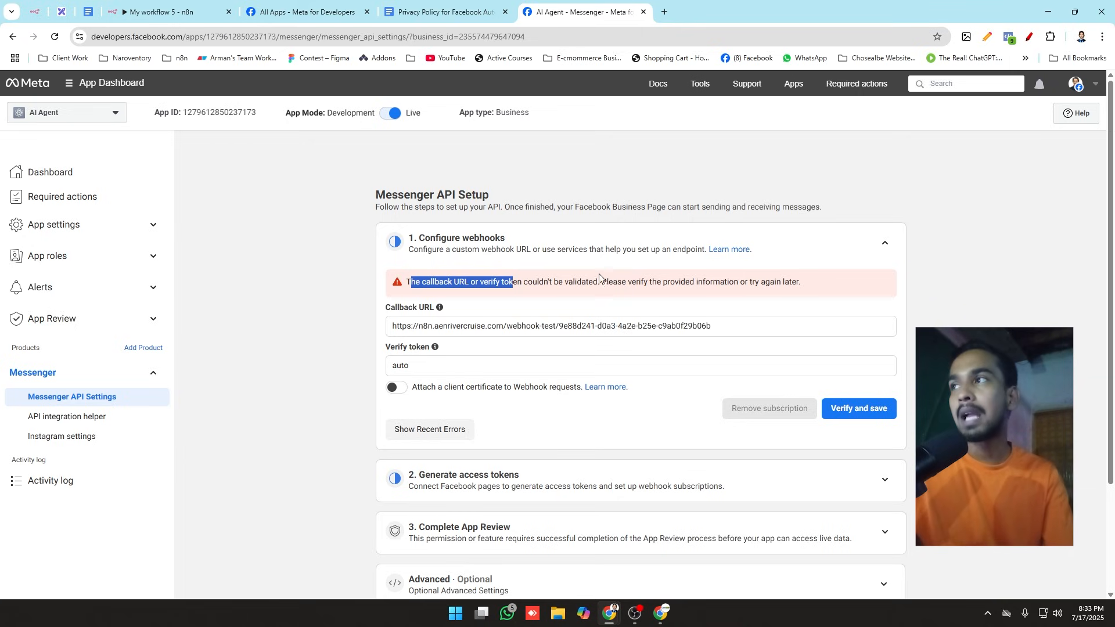
pyautogui.click(212, 7)
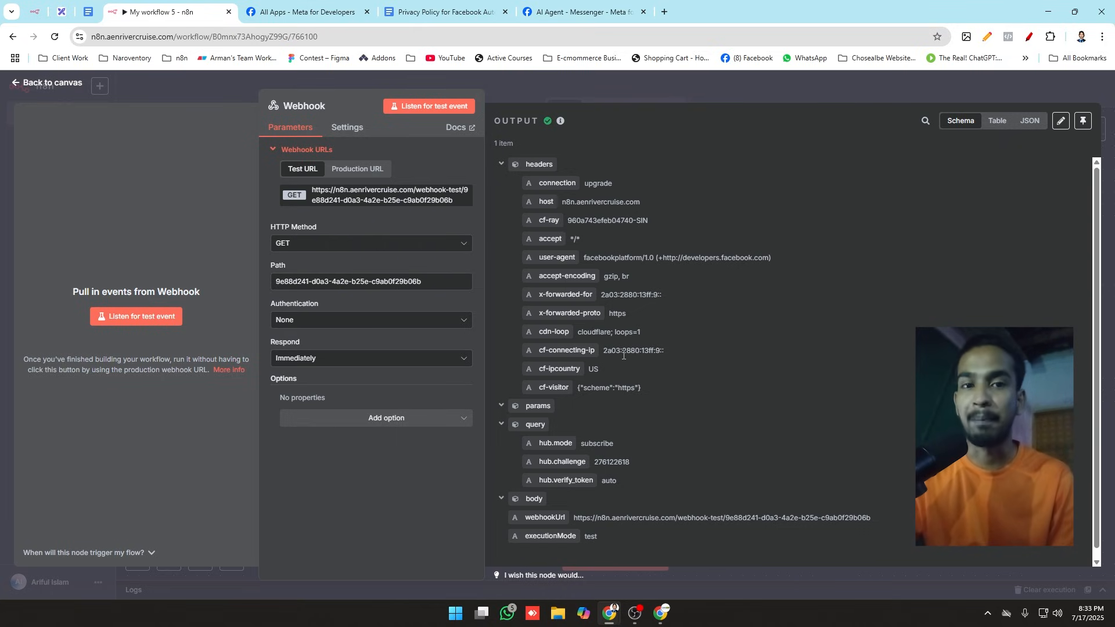
pyautogui.click(196, 87)
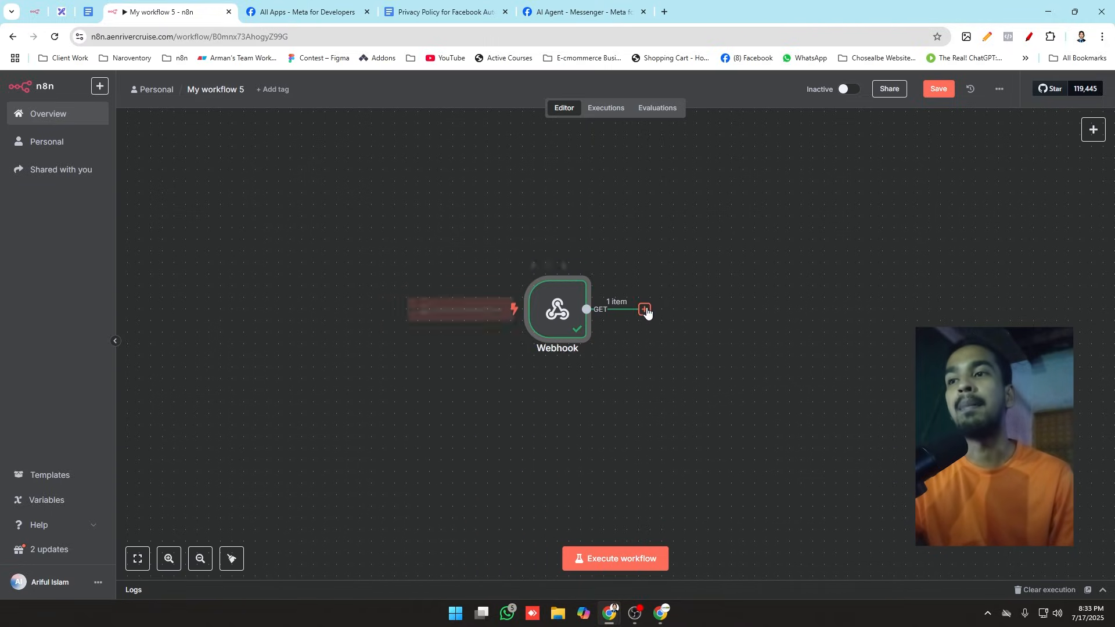
pyautogui.moveTo(645, 309); pyautogui.dragTo(840, 173)
pyautogui.click(767, 203)
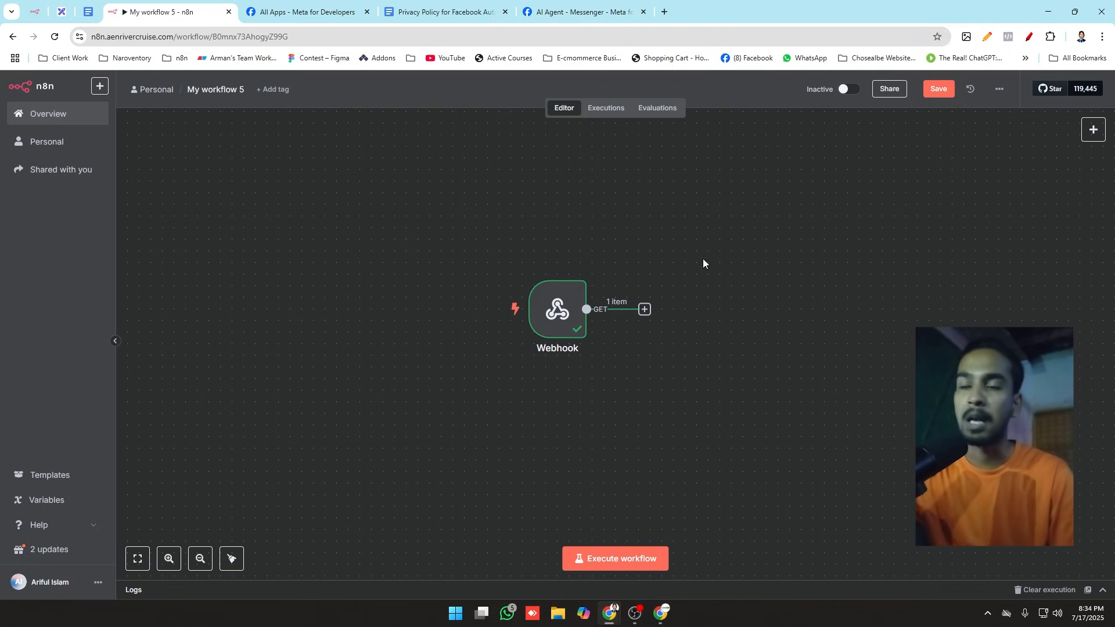
# Step: Review the Callback URL entered in Meta's Configure webhooks section and return to the n8n workflow
pyautogui.click(596, 19)
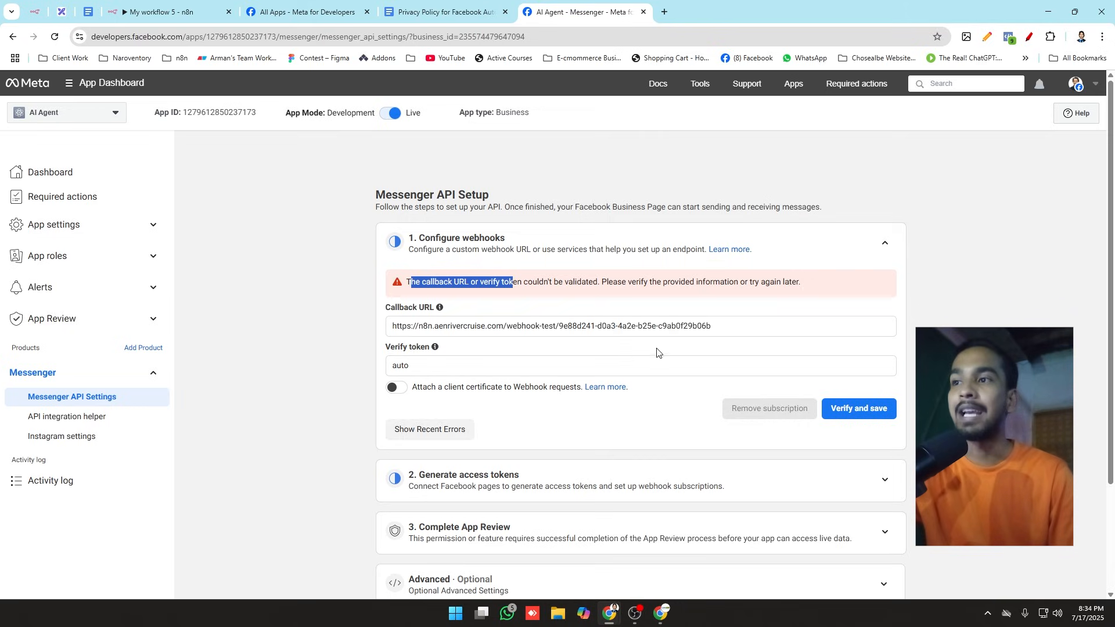
pyautogui.click(684, 327)
pyautogui.moveTo(718, 327); pyautogui.dragTo(662, 327)
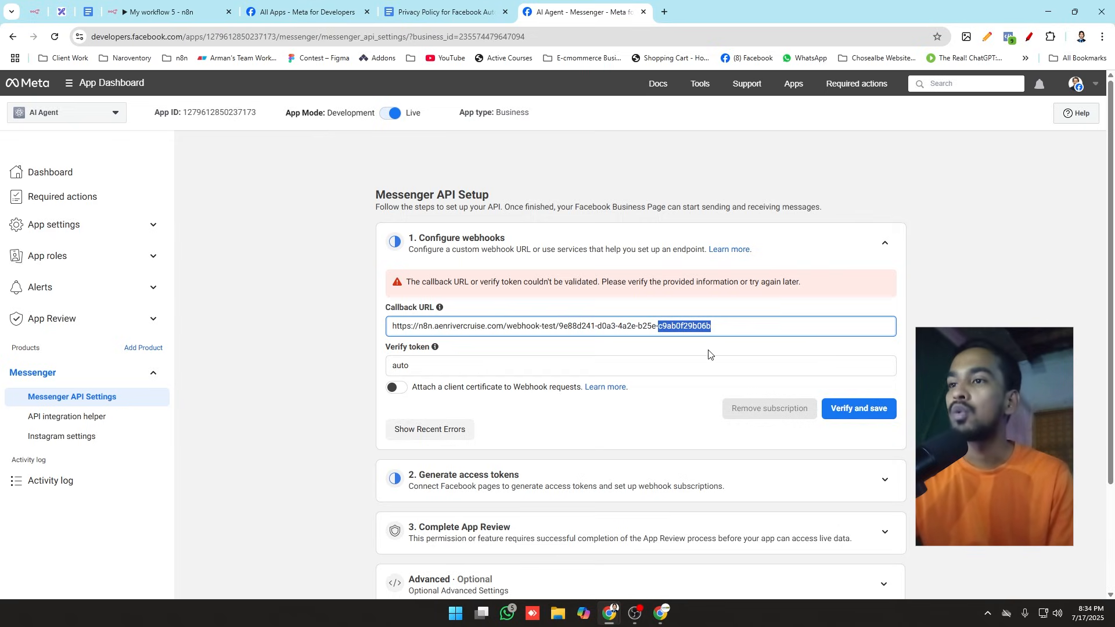
pyautogui.click(679, 402)
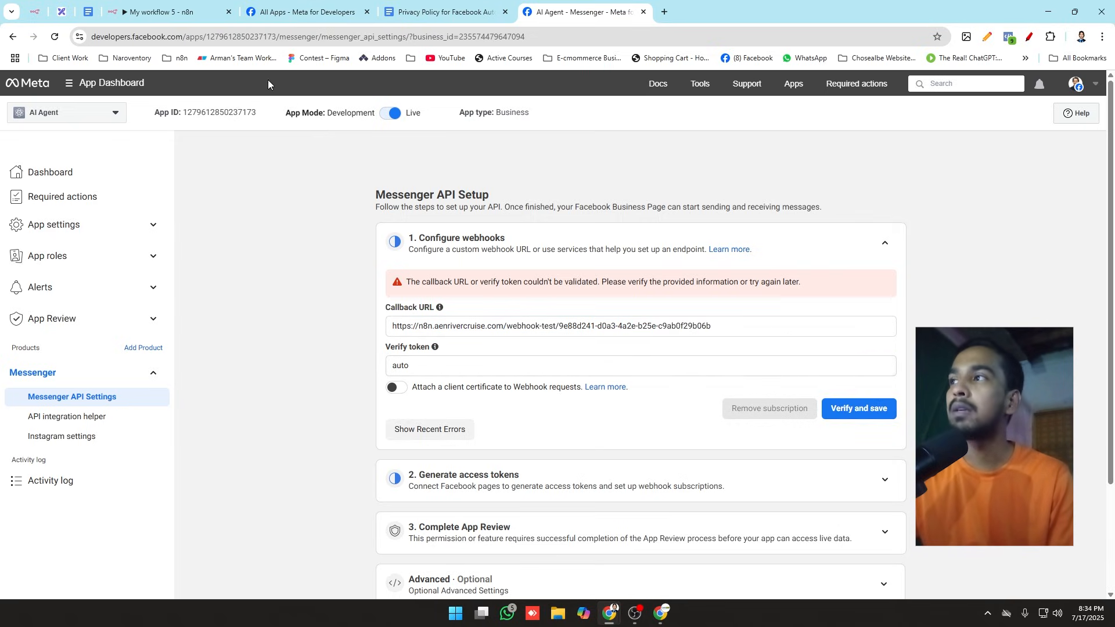
pyautogui.click(152, 5)
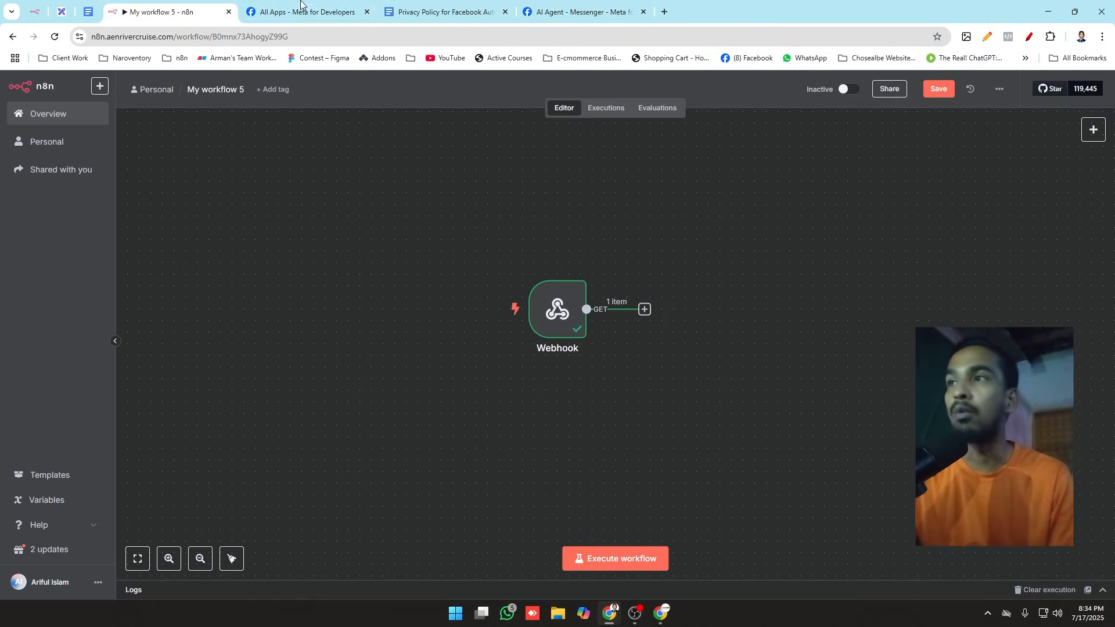
pyautogui.click(581, 11)
pyautogui.click(162, 12)
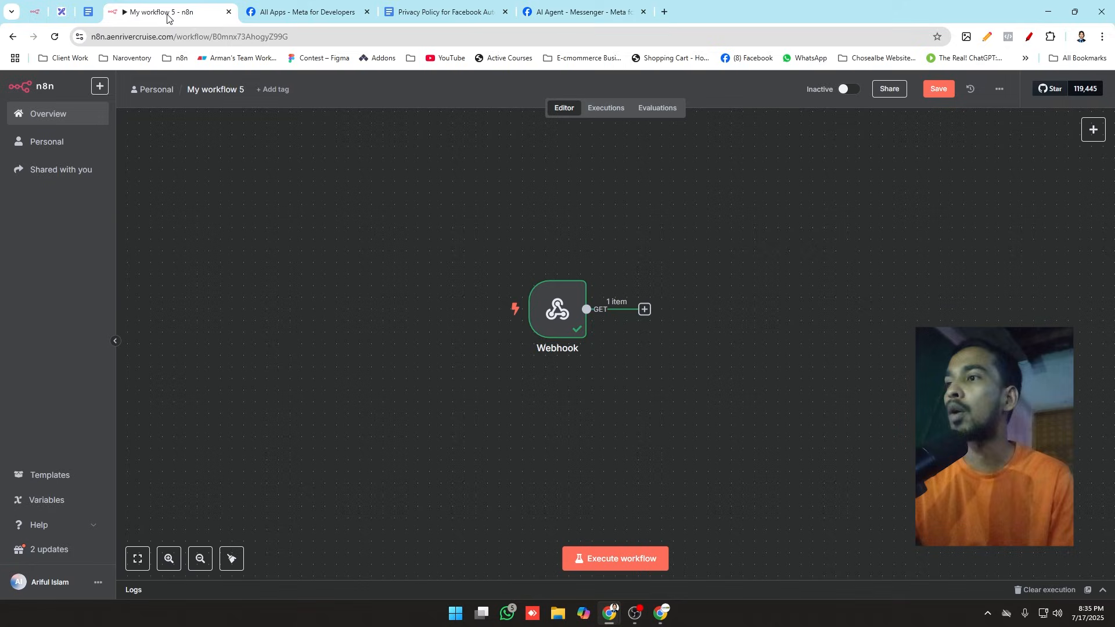
# Step: Inspect the hub.challenge query value in the Webhook node's output
pyautogui.doubleClick(567, 310)
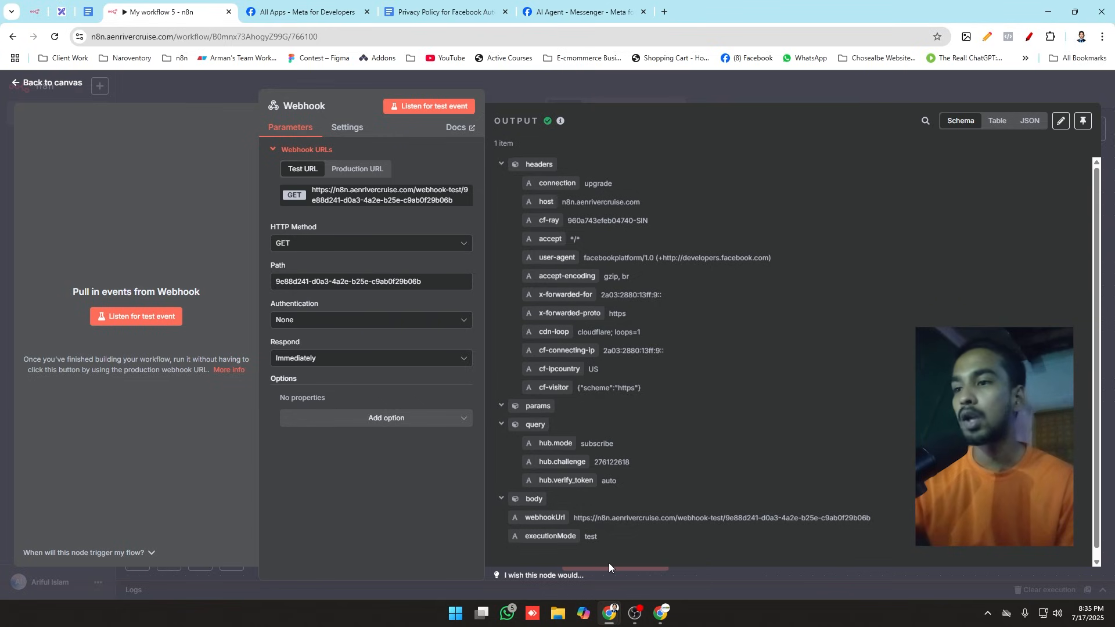
pyautogui.doubleClick(616, 460)
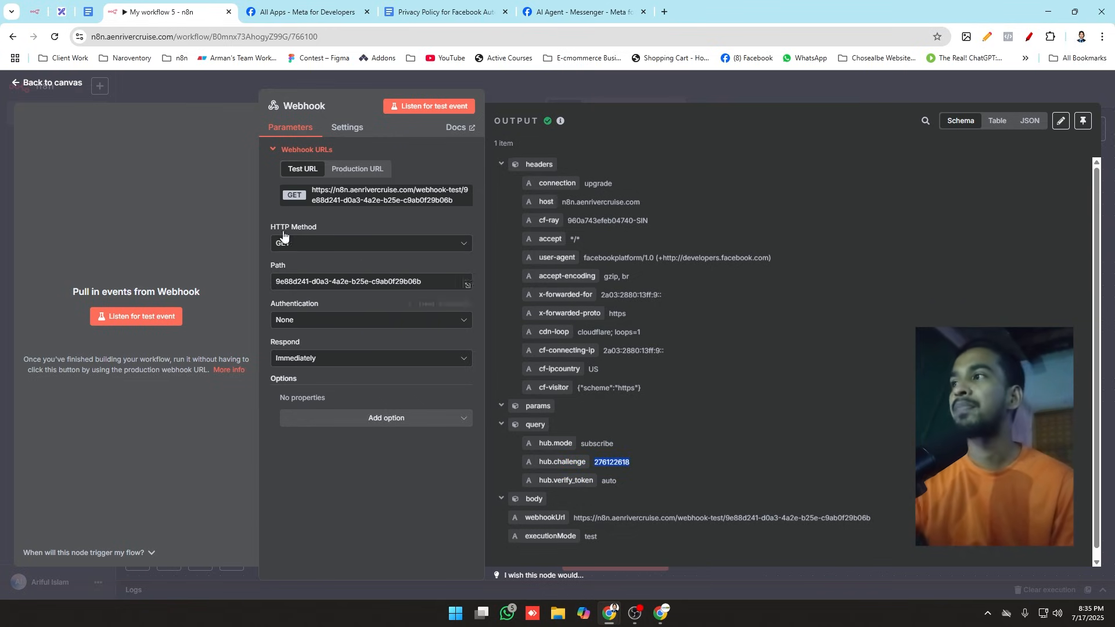
pyautogui.click(180, 86)
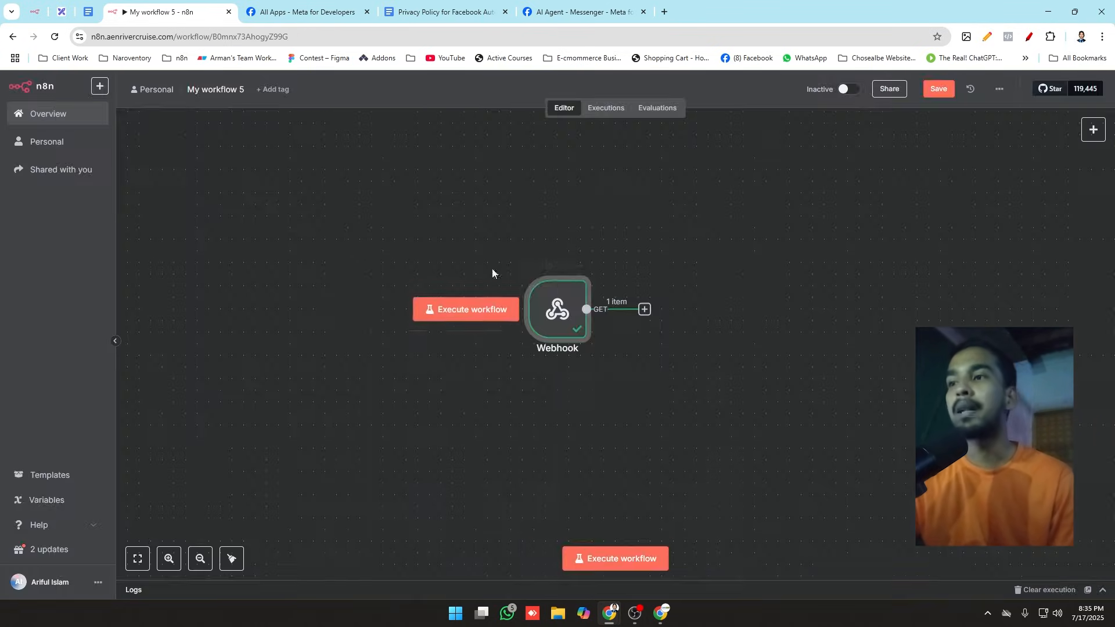
# Step: Add an If node connected to the Webhook node's output and return to the canvas
pyautogui.click(750, 322)
pyautogui.moveTo(643, 309); pyautogui.dragTo(792, 233)
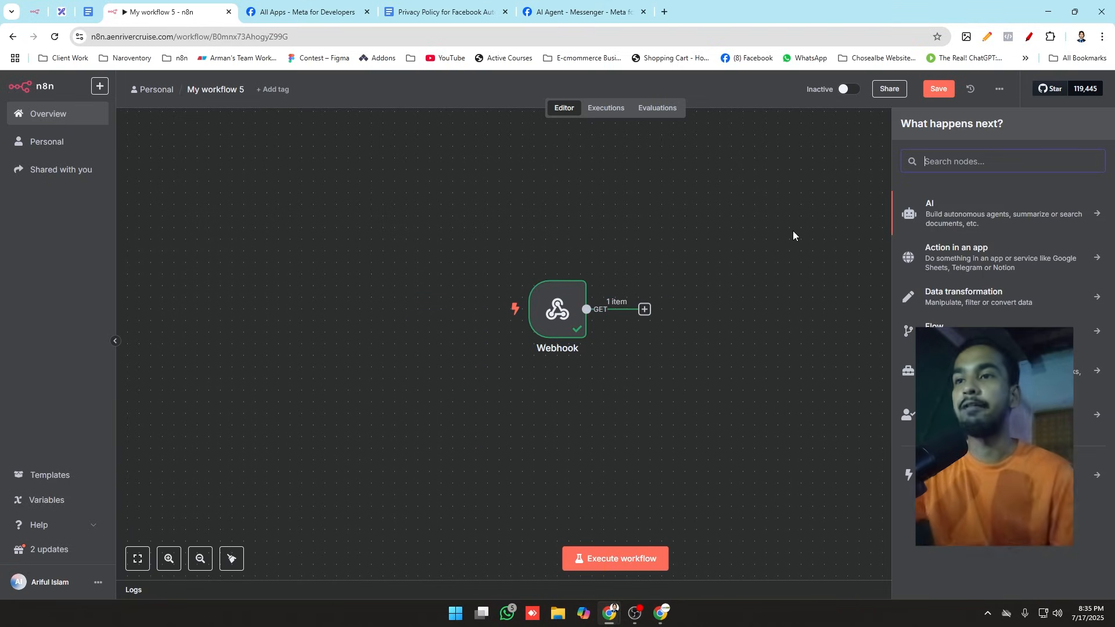
pyautogui.write('if')
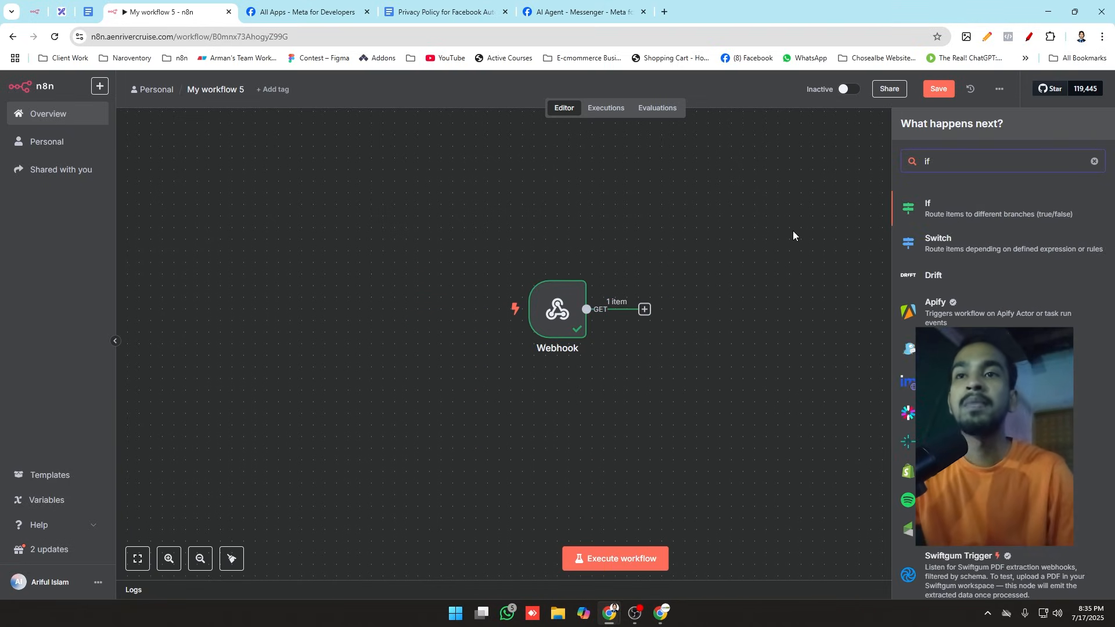
pyautogui.click(945, 214)
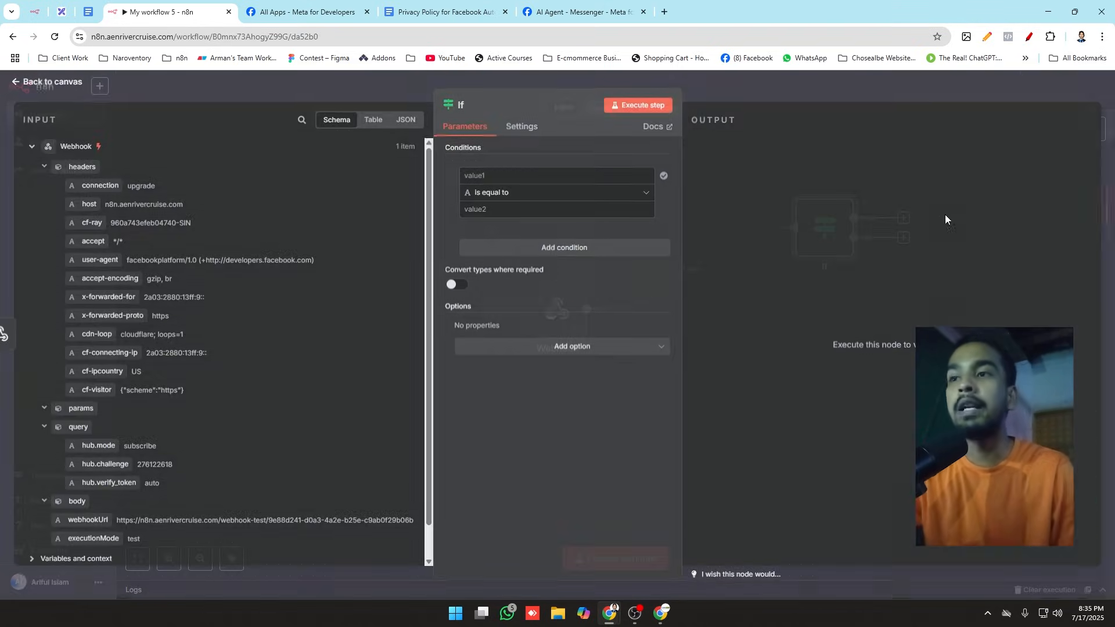
pyautogui.click(410, 87)
# Step: Review the Webhook node's output alongside Meta's webhook configuration and return to the n8n canvas
pyautogui.doubleClick(556, 298)
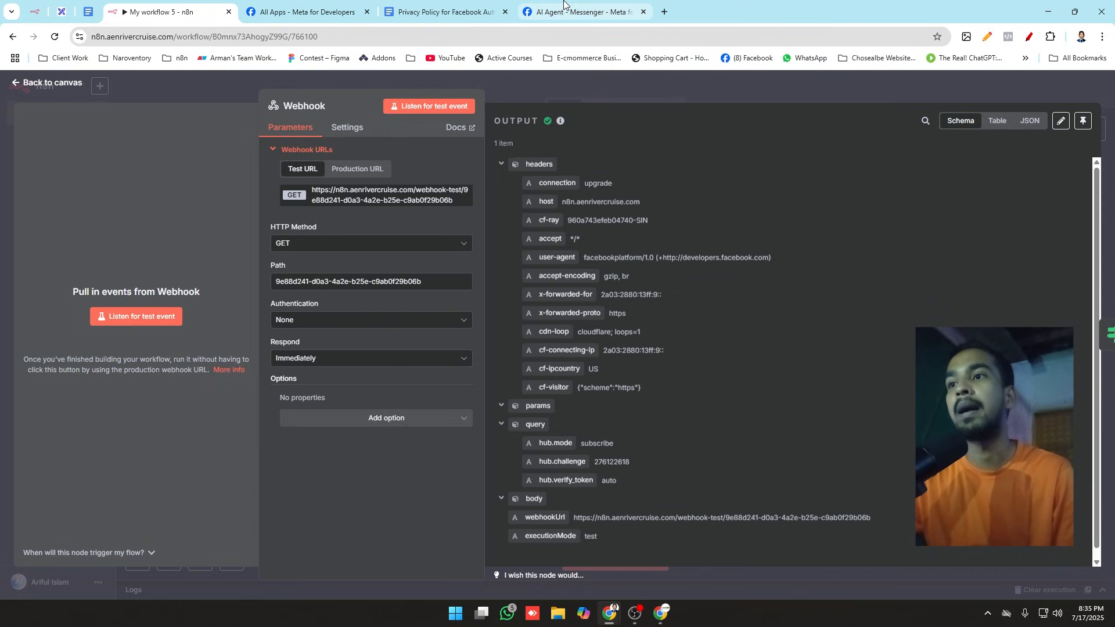
pyautogui.click(577, 12)
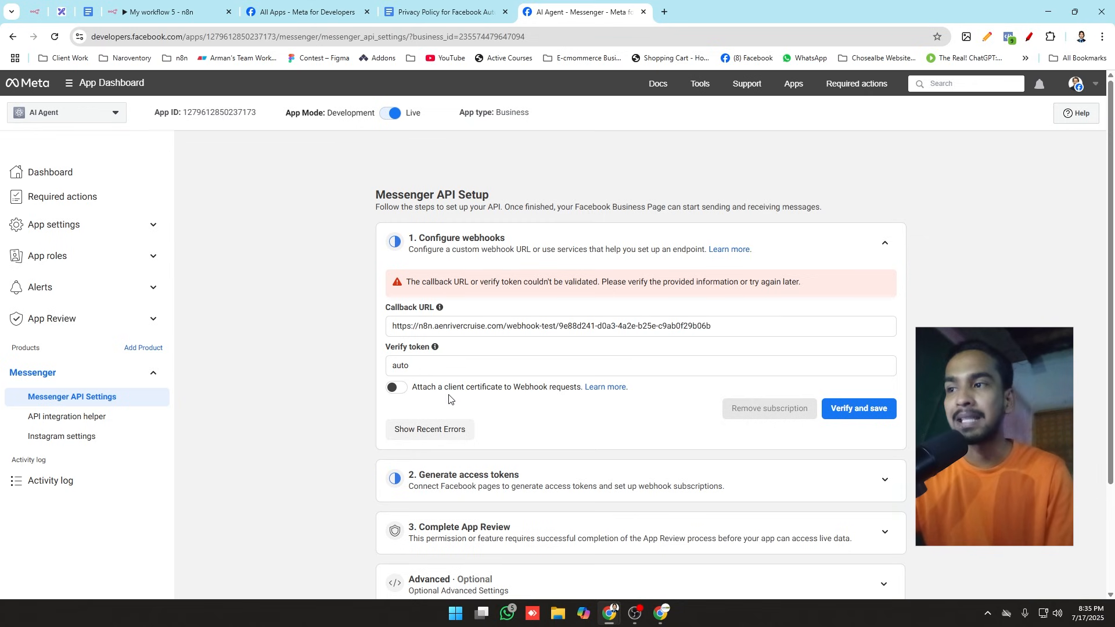
pyautogui.click(186, 9)
pyautogui.click(235, 79)
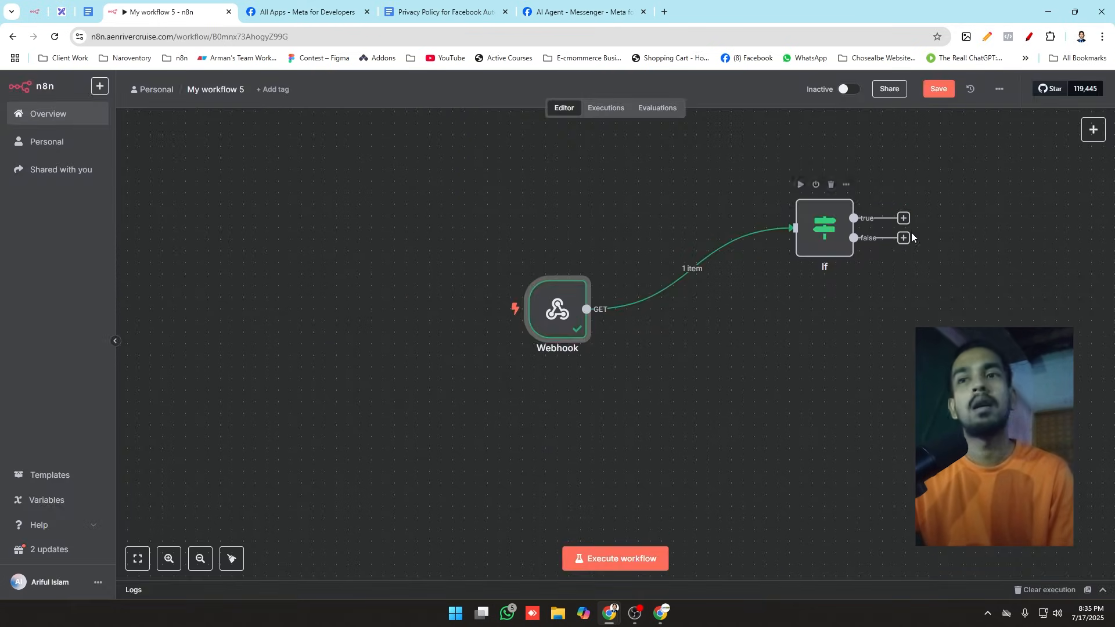
pyautogui.moveTo(982, 190); pyautogui.dragTo(982, 190)
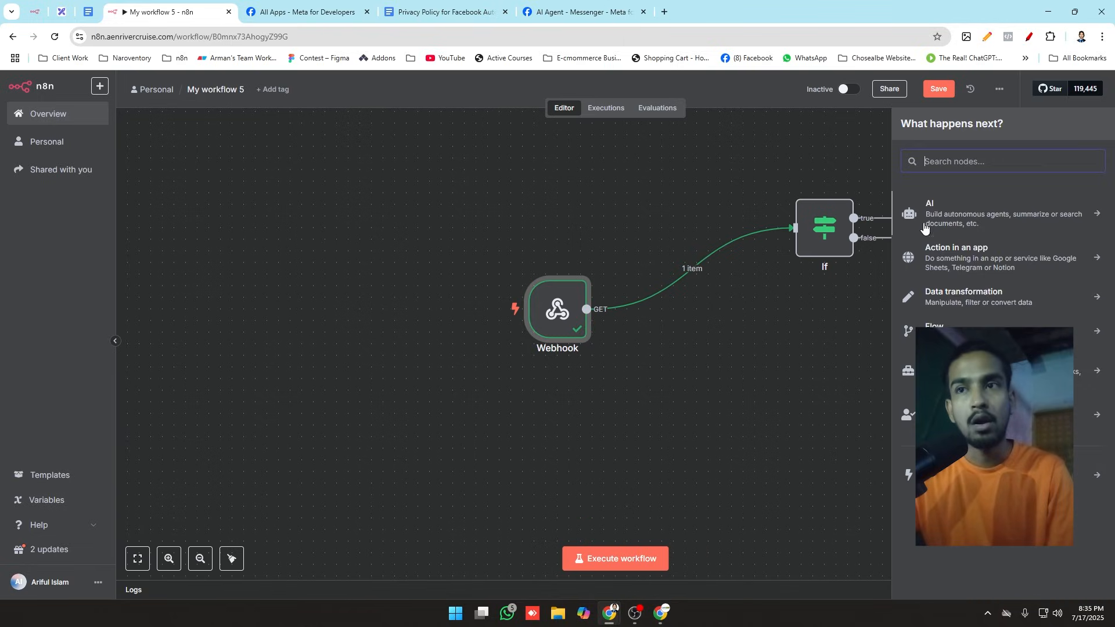
pyautogui.click(888, 252)
pyautogui.moveTo(935, 264); pyautogui.dragTo(947, 269)
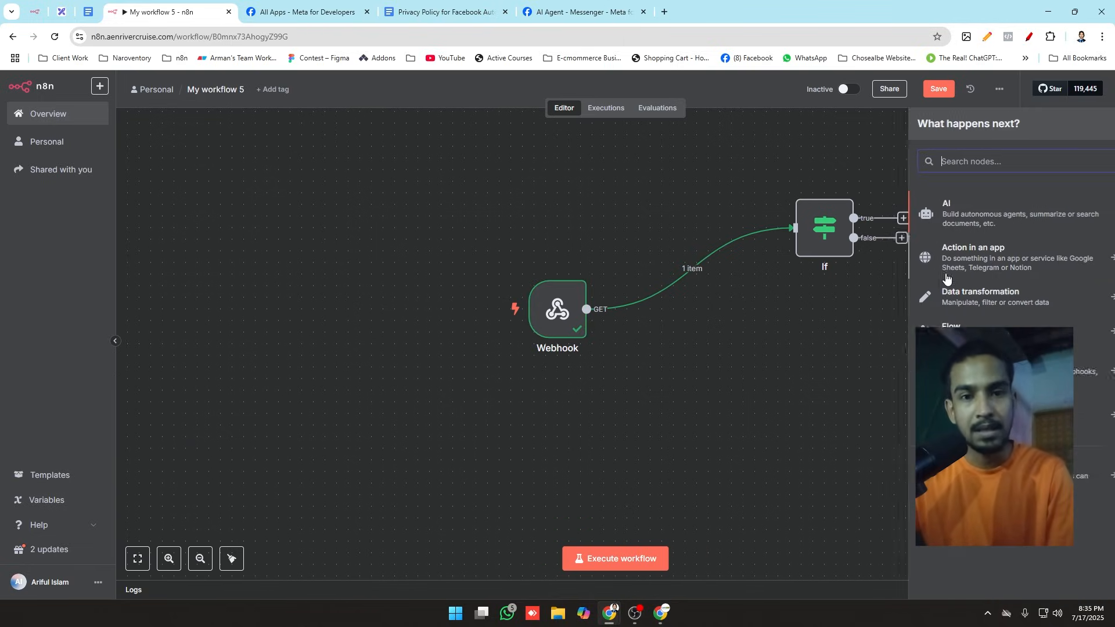
pyautogui.click(768, 379)
# Step: Set the If node's first condition so that the query's hub.mode is equal to subscribe
pyautogui.doubleClick(815, 224)
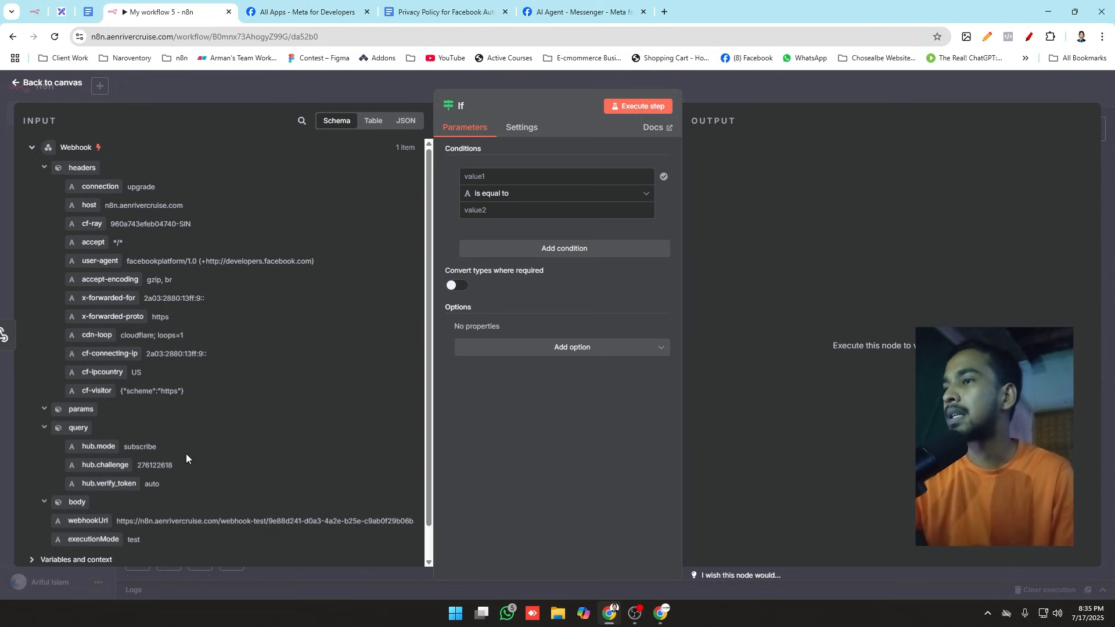
pyautogui.click(481, 177)
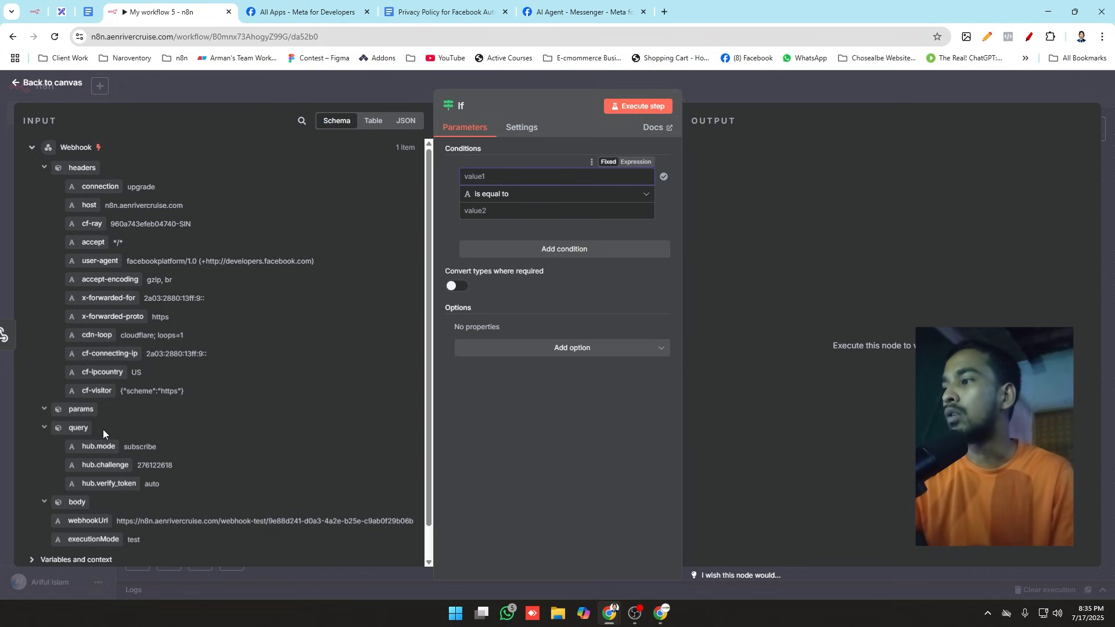
pyautogui.moveTo(96, 442); pyautogui.dragTo(528, 176)
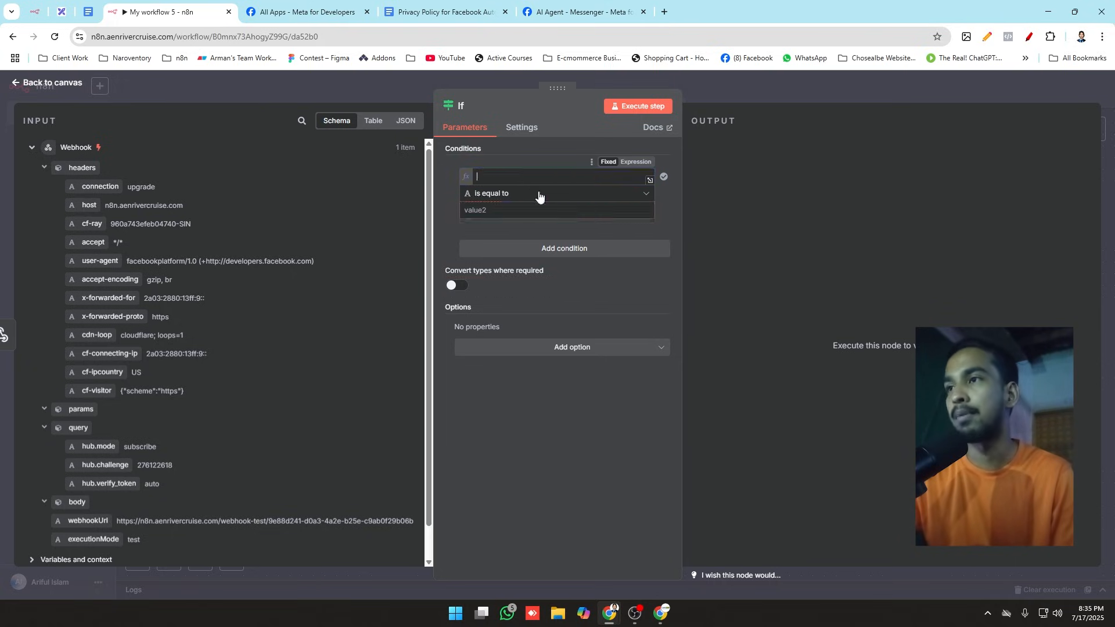
pyautogui.click(436, 210)
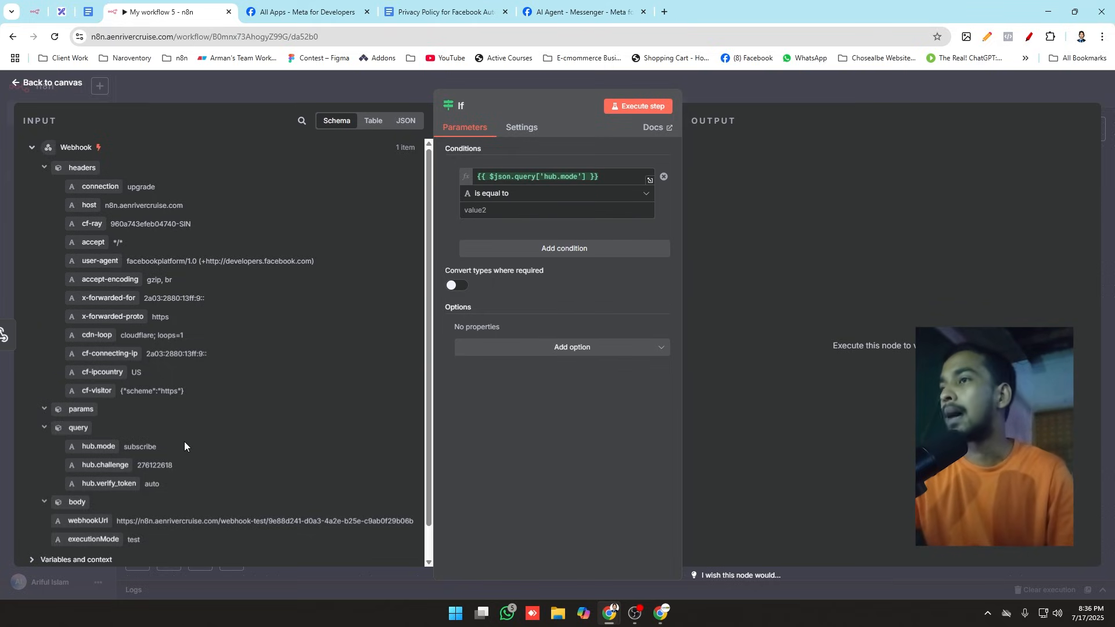
pyautogui.doubleClick(141, 447)
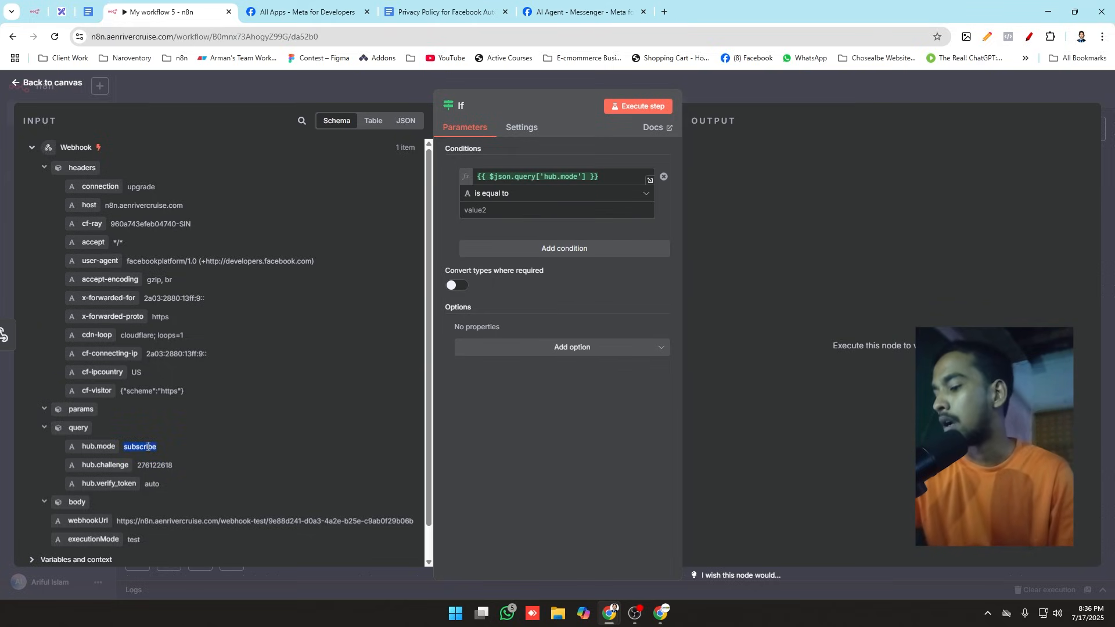
pyautogui.click(498, 210)
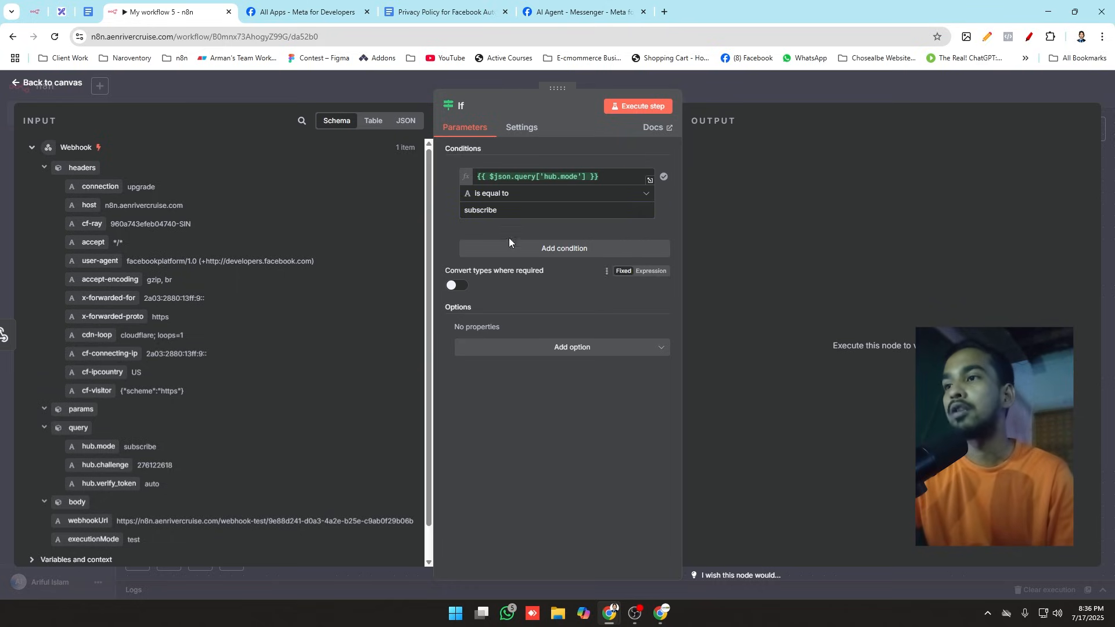
# Step: Add an AND condition requiring the query's hub.verify_token to equal the configured verify token, and return to the canvas
pyautogui.click(553, 250)
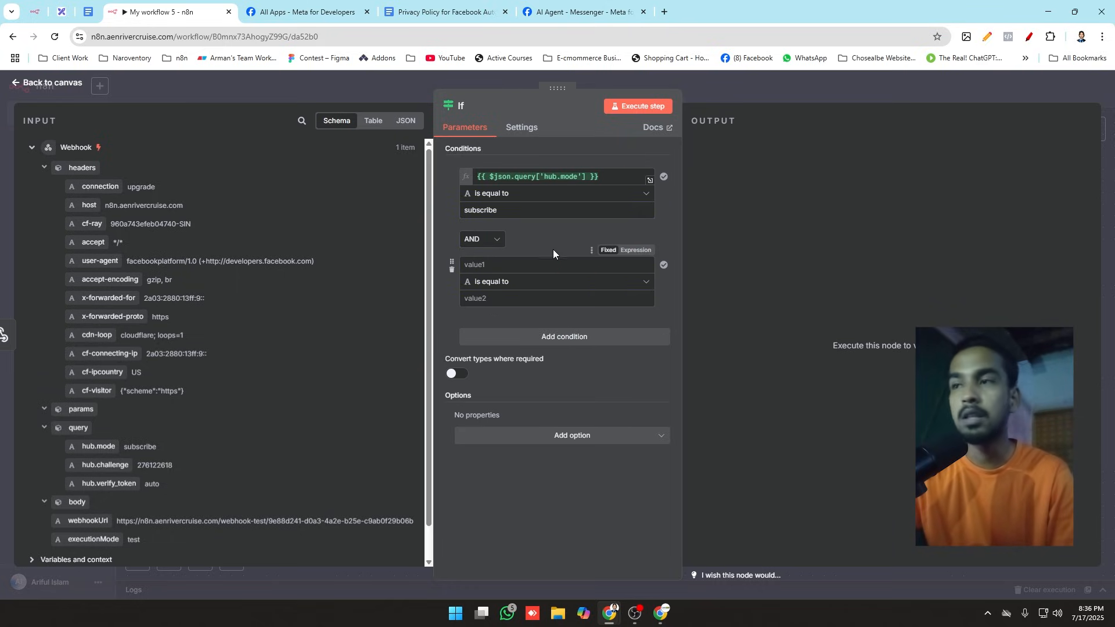
pyautogui.moveTo(123, 486); pyautogui.dragTo(459, 265)
pyautogui.doubleClick(151, 484)
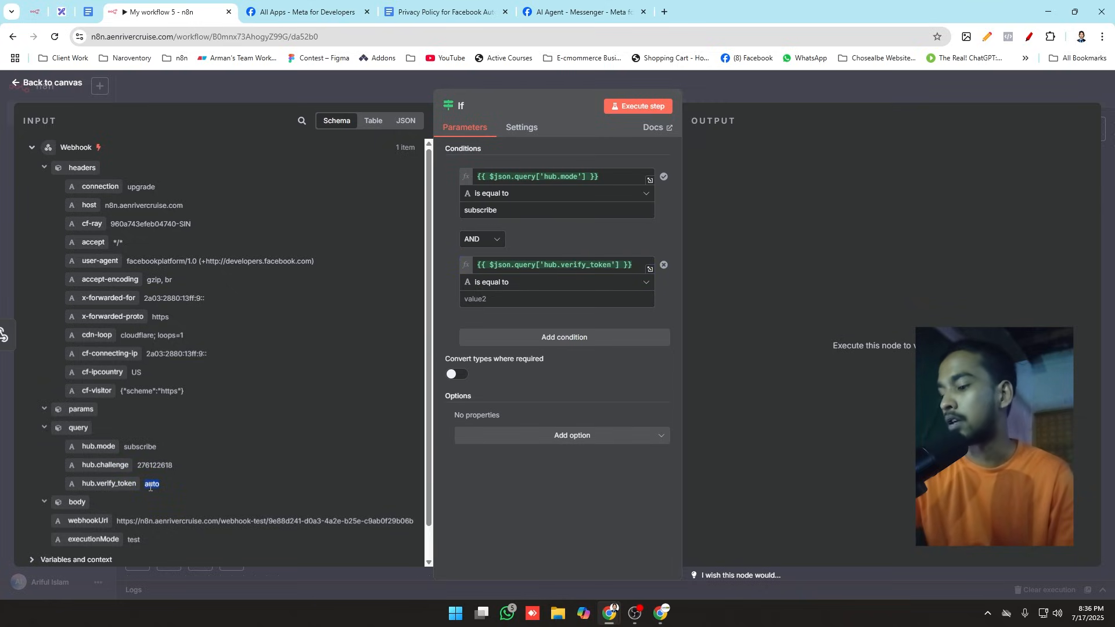
pyautogui.click(508, 296)
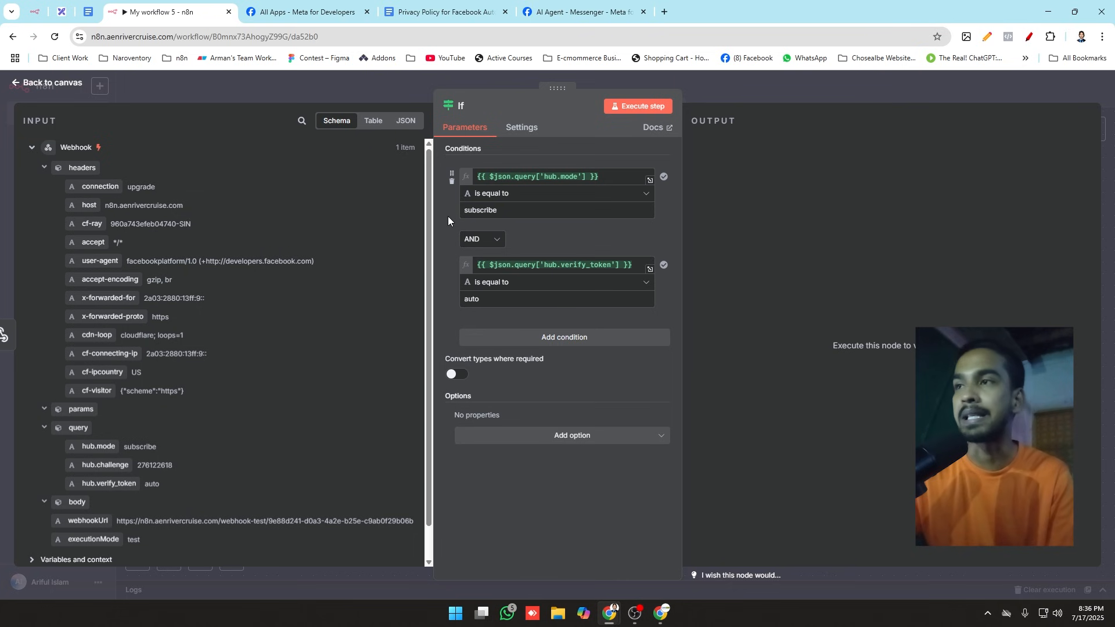
pyautogui.click(385, 82)
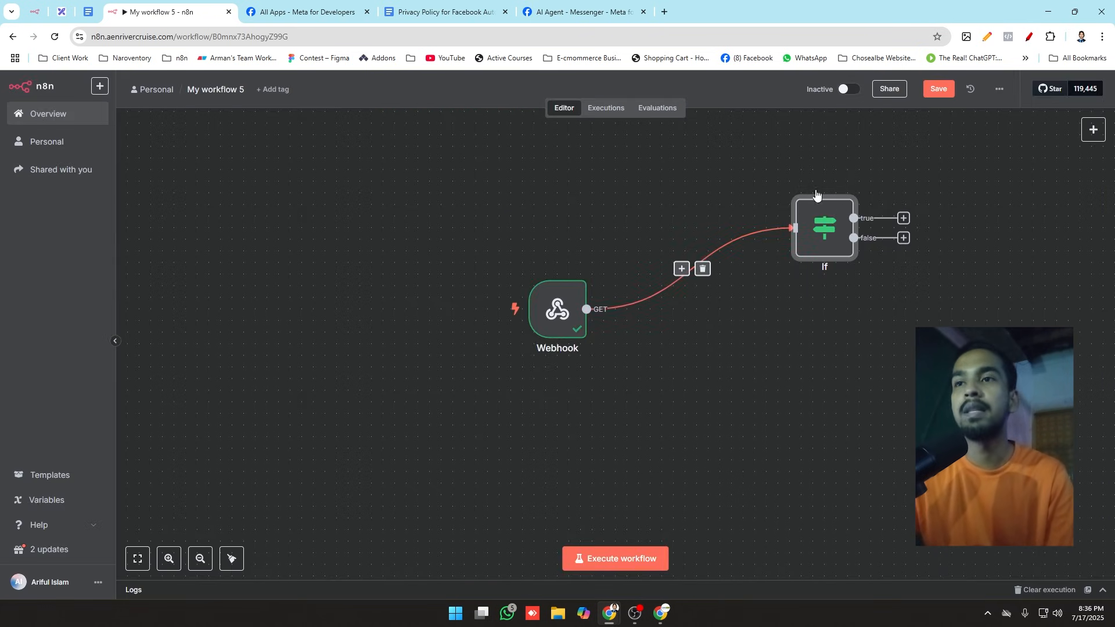
# Step: Execute the If node to test its conditions against the received webhook data
pyautogui.click(800, 184)
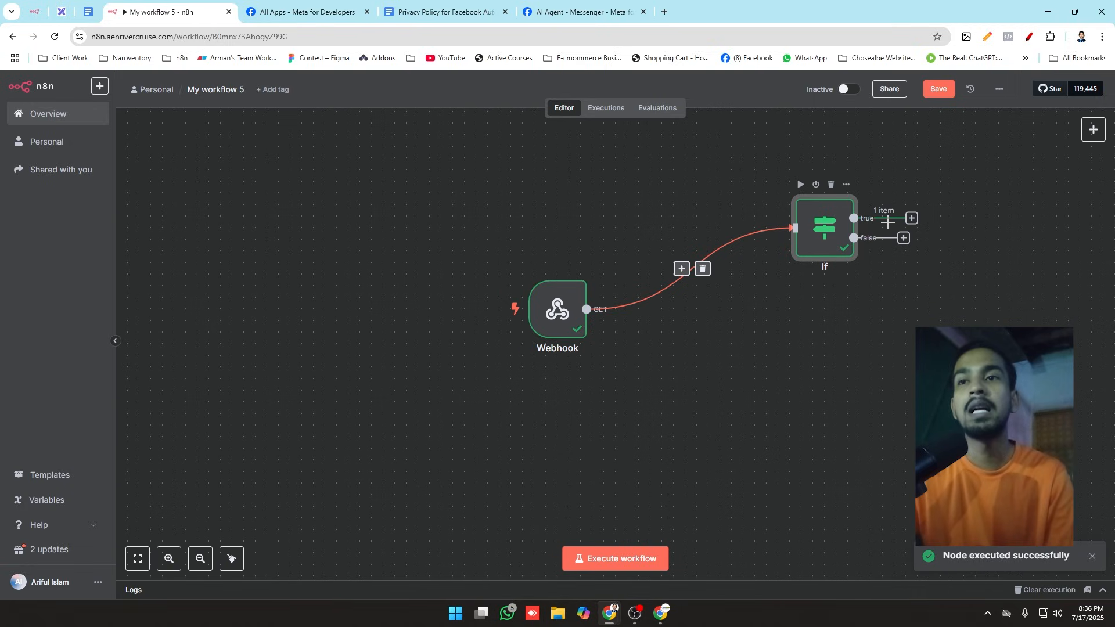
pyautogui.scroll(-3, 488, 359)
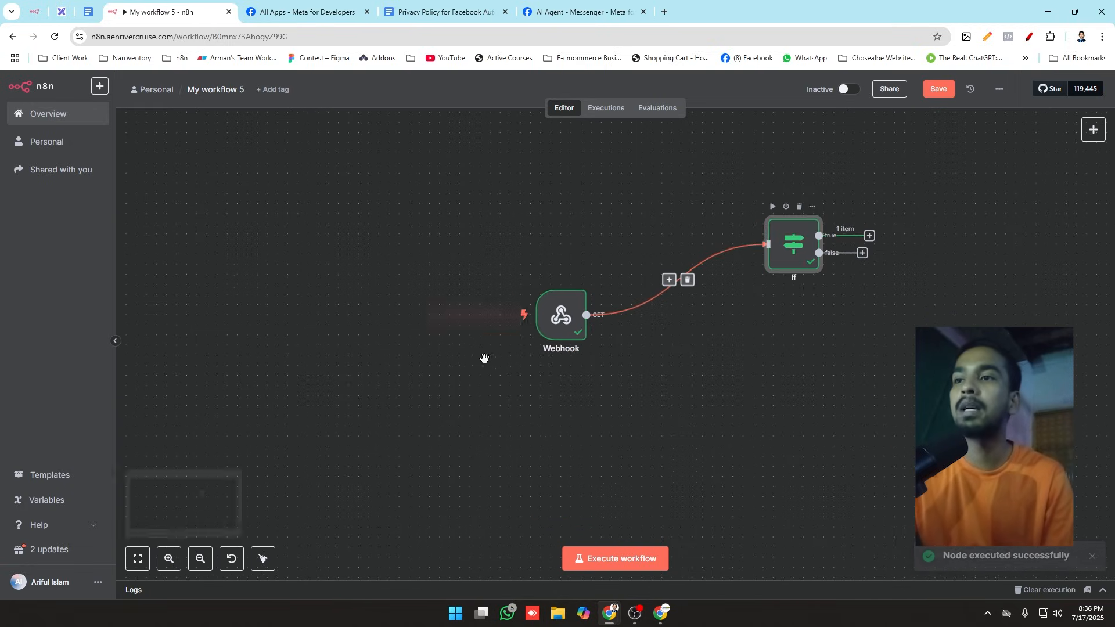
# Step: Review the If node's conditions and true-branch output against the received webhook data, and return to the canvas
pyautogui.scroll(2, 813, 253)
pyautogui.scroll(1, 797, 255)
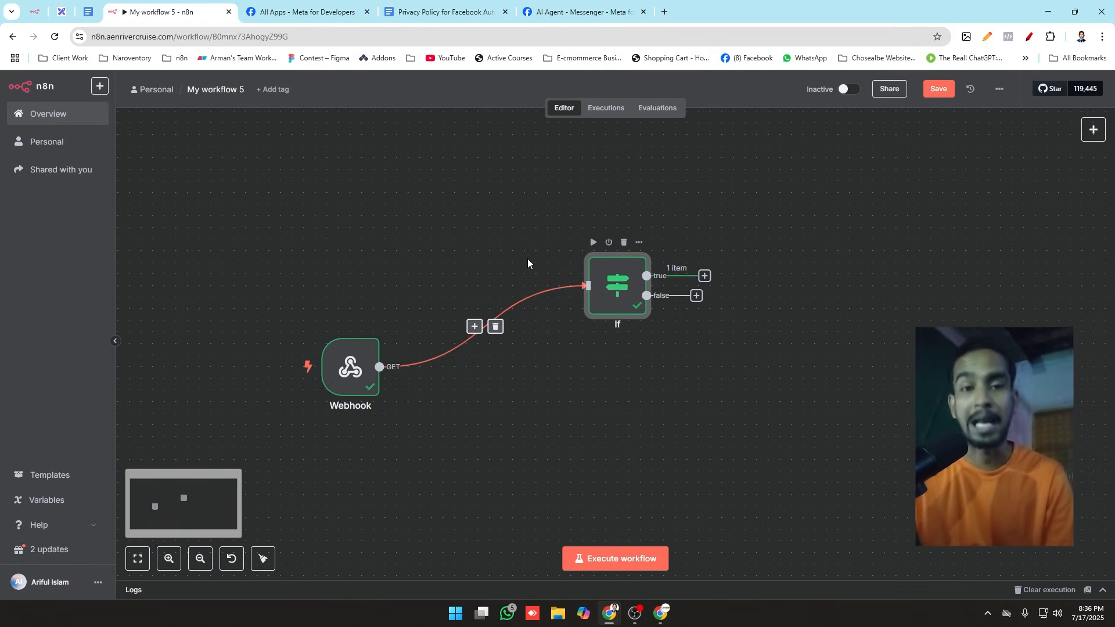
pyautogui.doubleClick(635, 287)
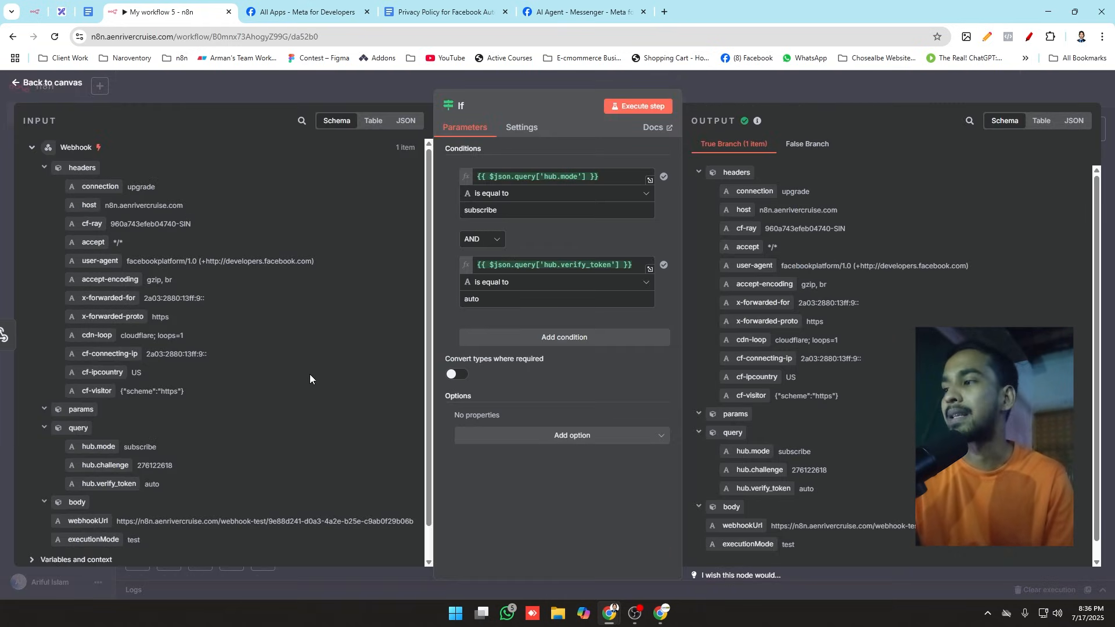
pyautogui.click(272, 78)
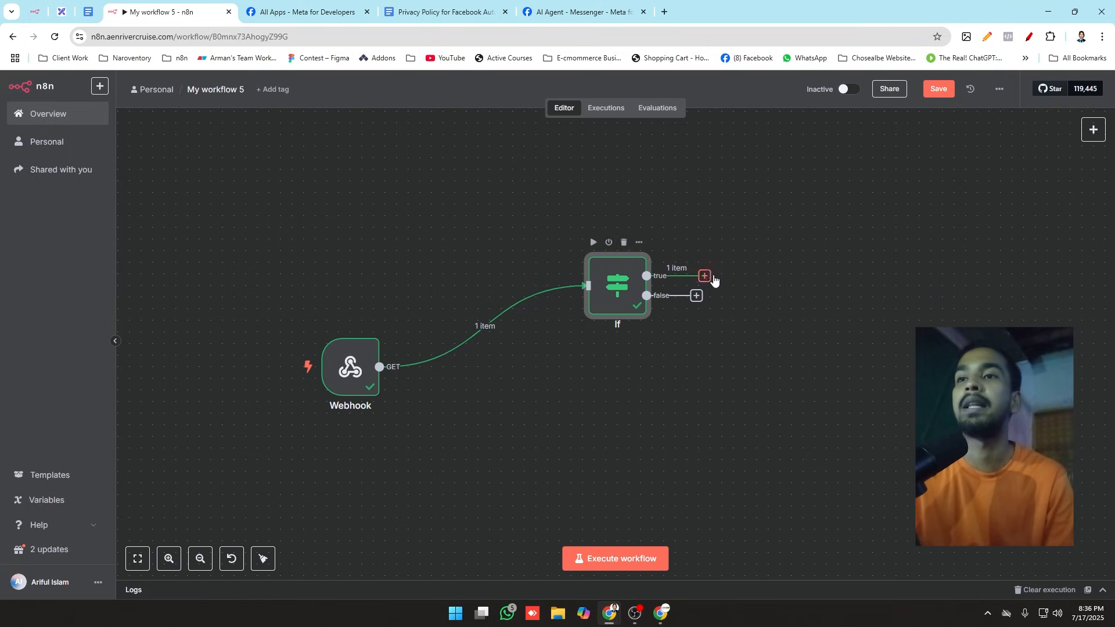
# Step: Add a Respond to Webhook node to the If node's true branch
pyautogui.moveTo(706, 275); pyautogui.dragTo(904, 171)
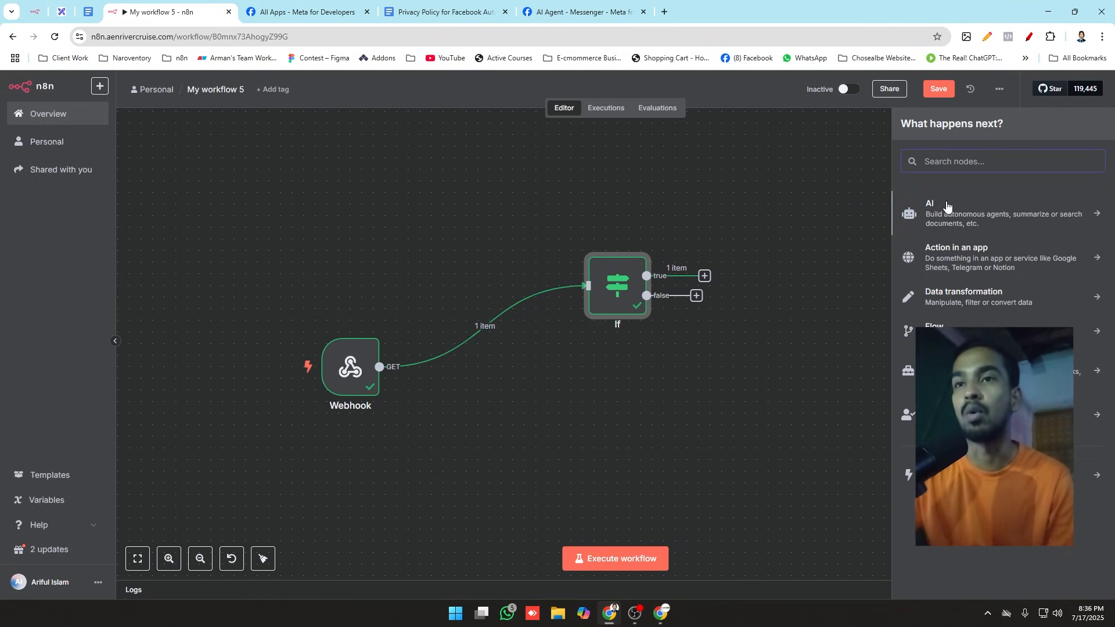
pyautogui.write('web')
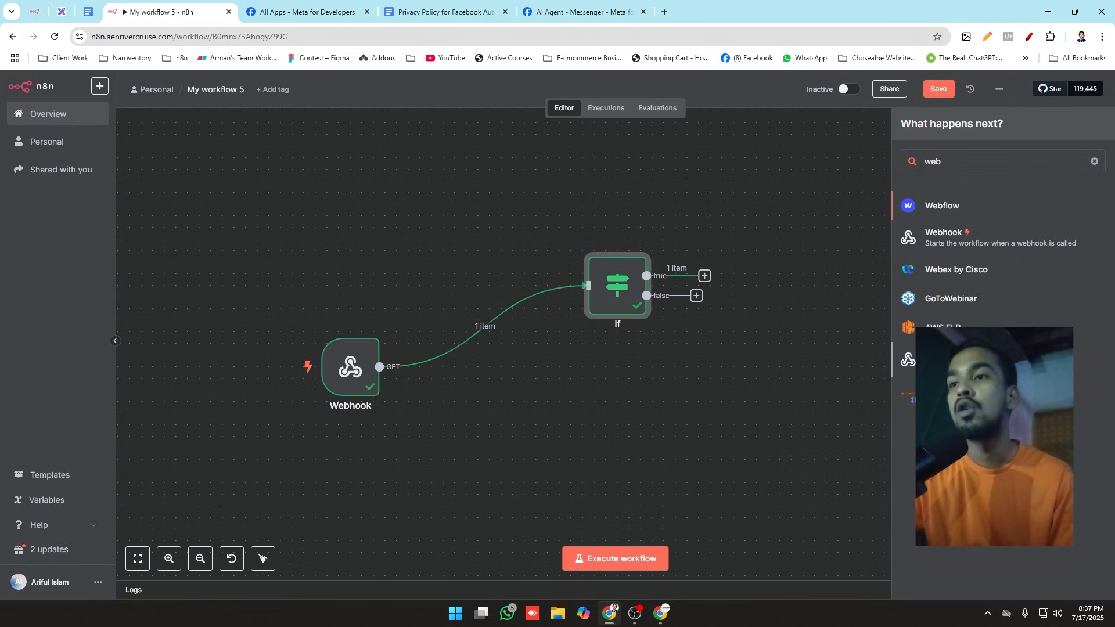
pyautogui.click(959, 361)
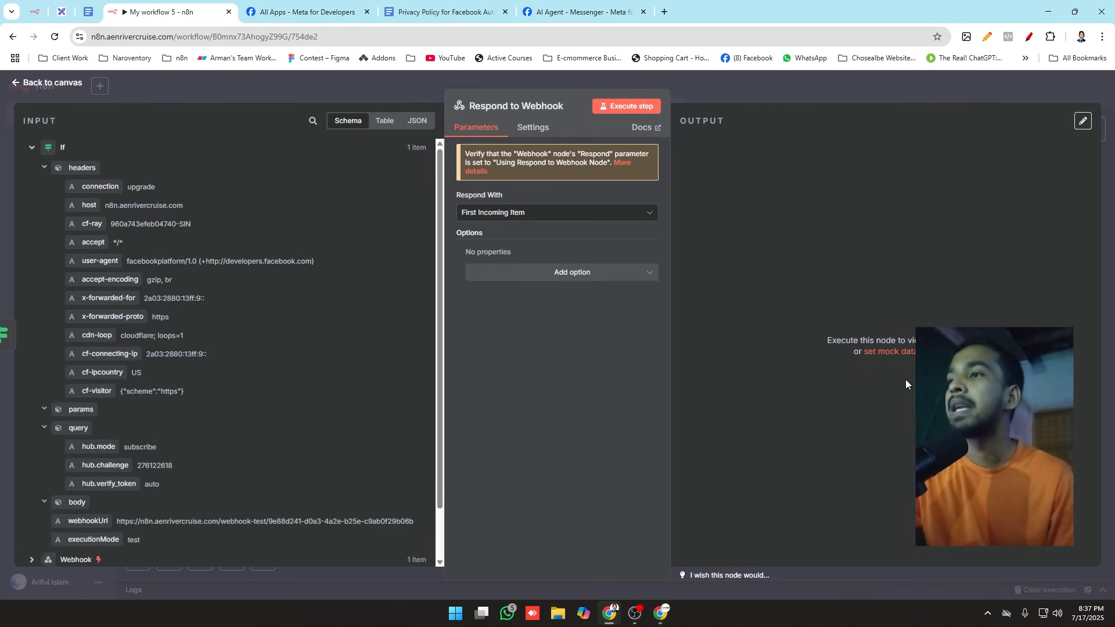
# Step: Make the Respond to Webhook node reply with Text using the query's hub.challenge as the response body, and test-run the node
pyautogui.click(497, 214)
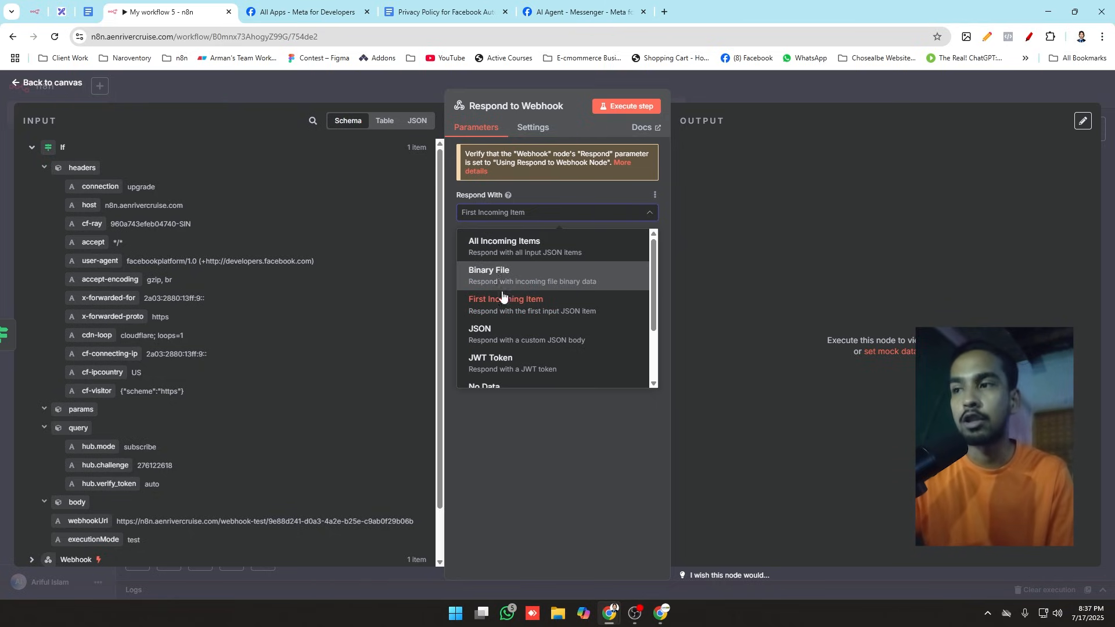
pyautogui.scroll(-2, 507, 334)
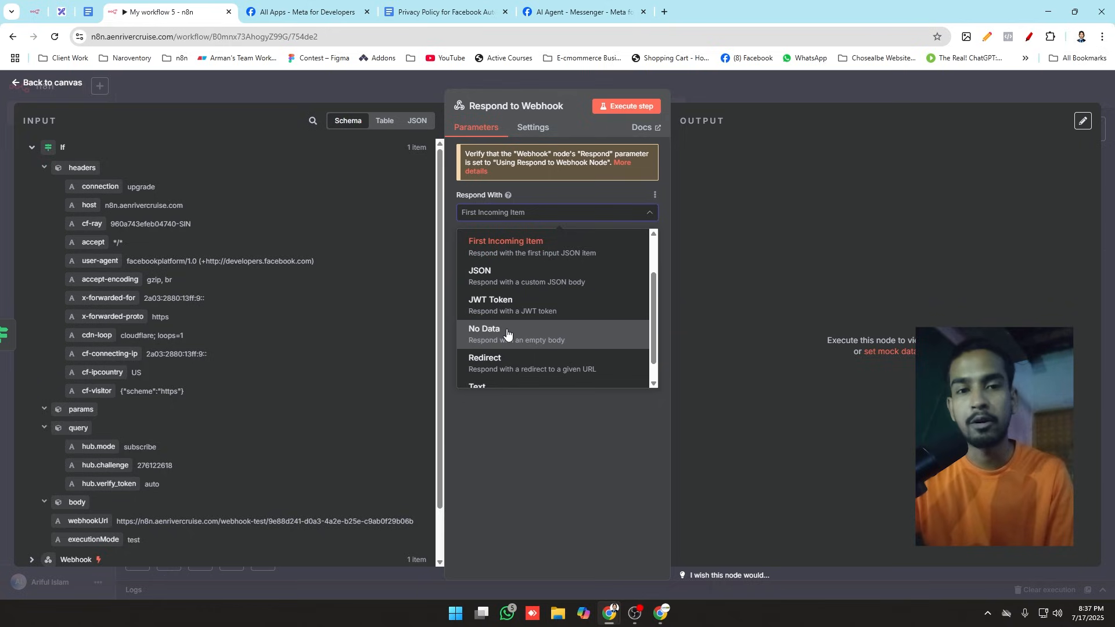
pyautogui.scroll(-1, 507, 334)
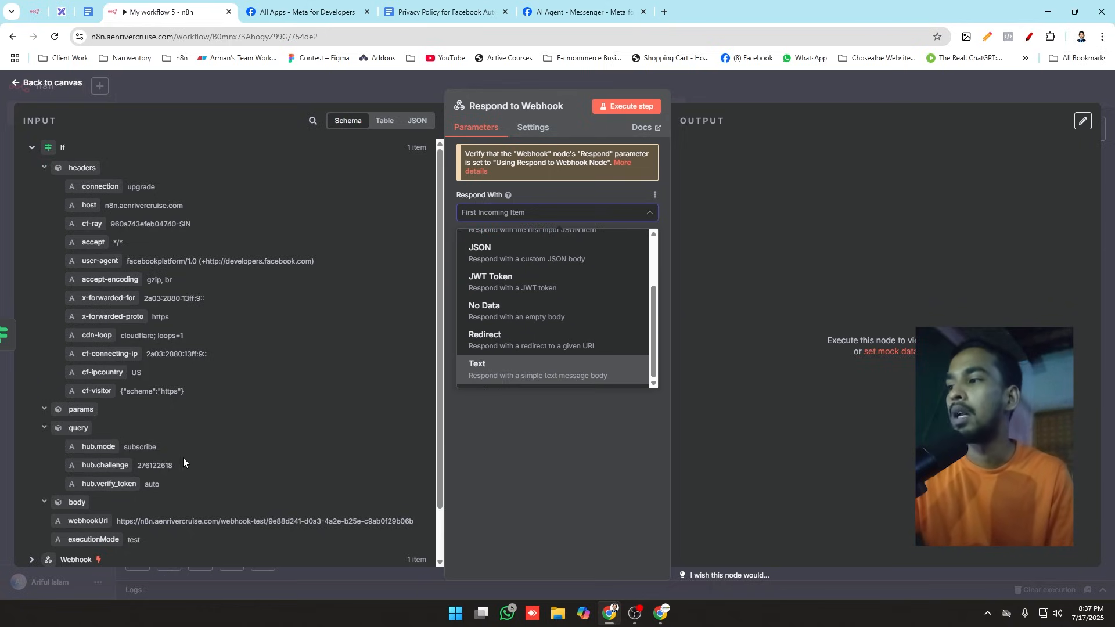
pyautogui.doubleClick(155, 466)
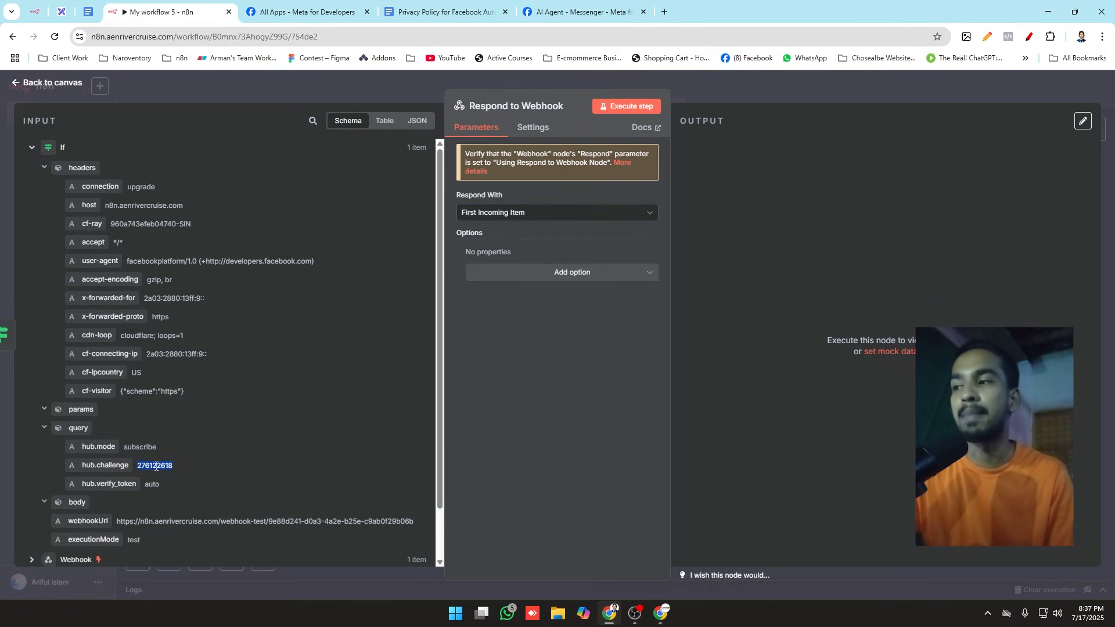
pyautogui.click(492, 219)
pyautogui.scroll(-2, 515, 348)
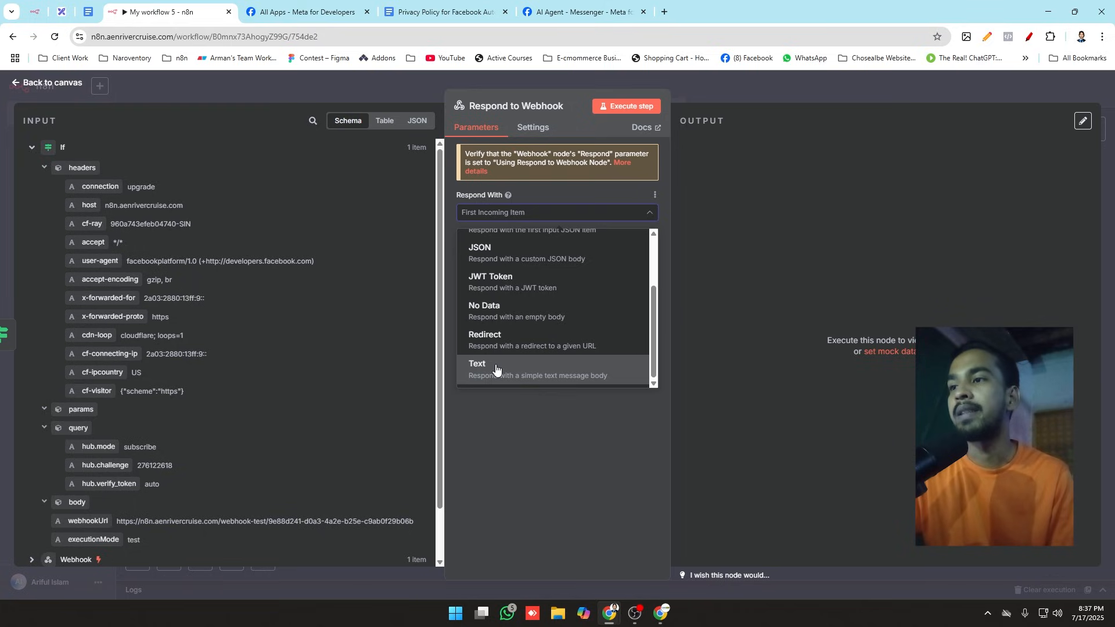
pyautogui.click(496, 368)
pyautogui.moveTo(106, 465); pyautogui.dragTo(560, 295)
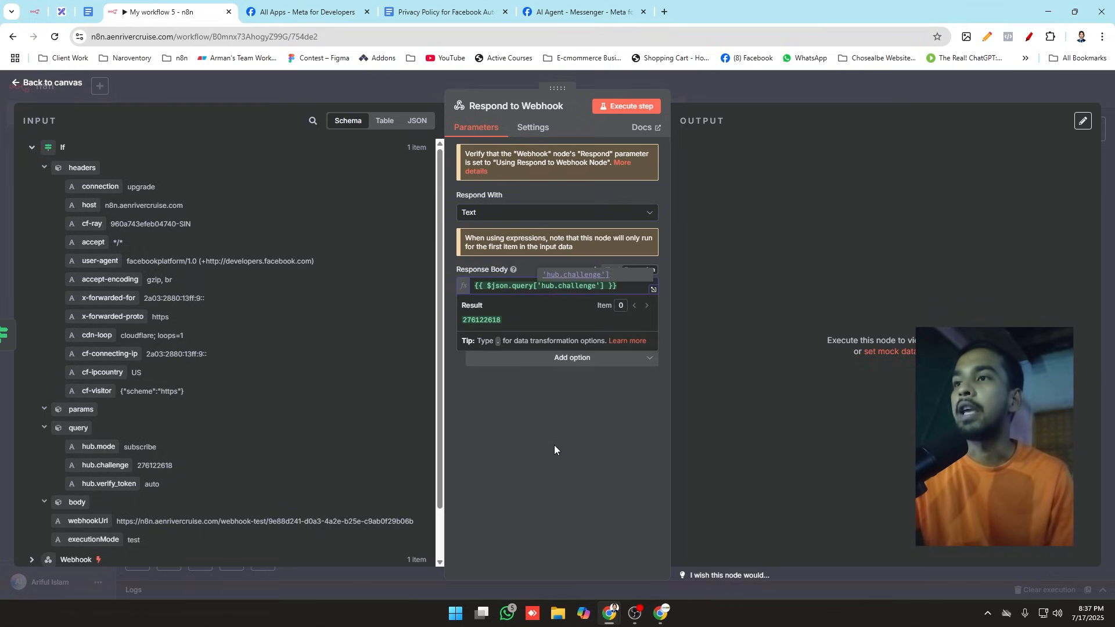
pyautogui.click(553, 445)
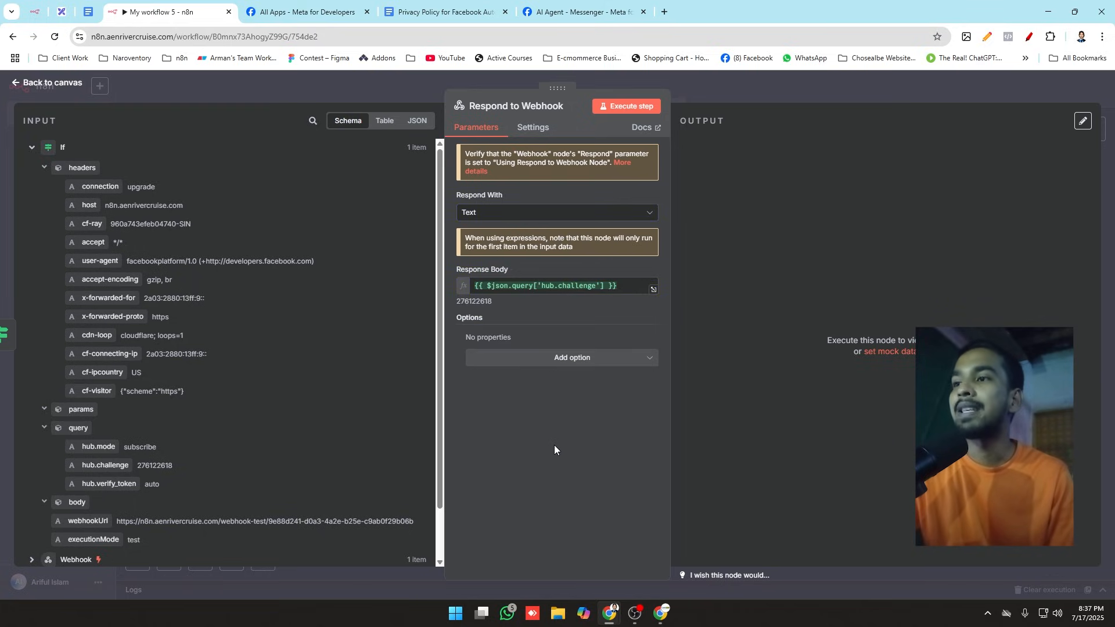
pyautogui.click(616, 108)
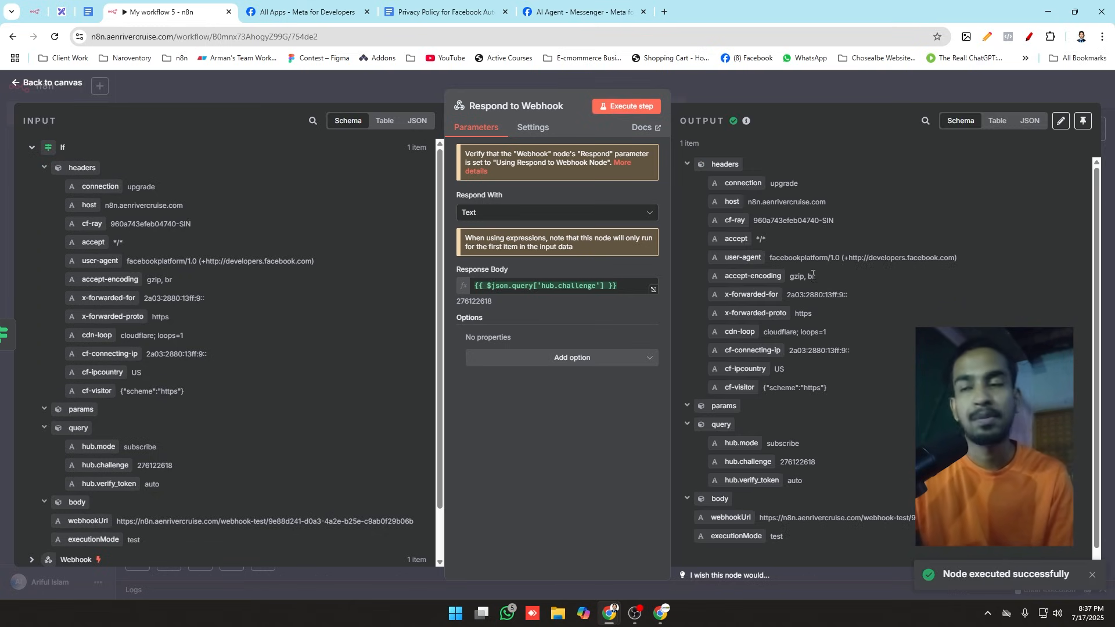
pyautogui.click(398, 79)
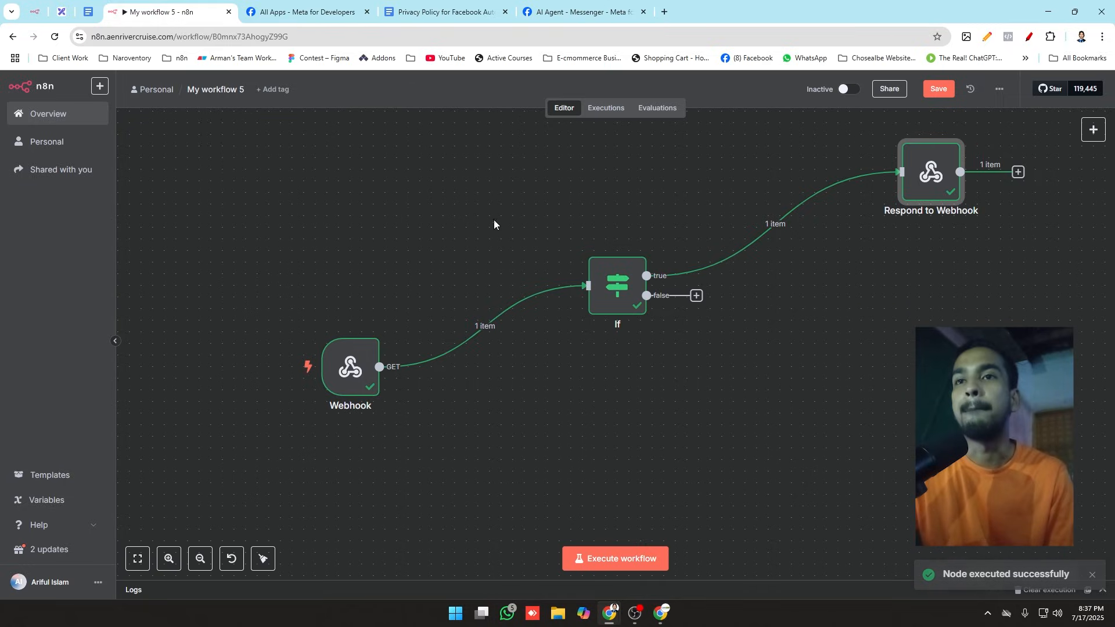
# Step: Start listening for a test event in the Webhook node and try to verify and save the callback URL in Meta's webhook configuration
pyautogui.moveTo(337, 374)
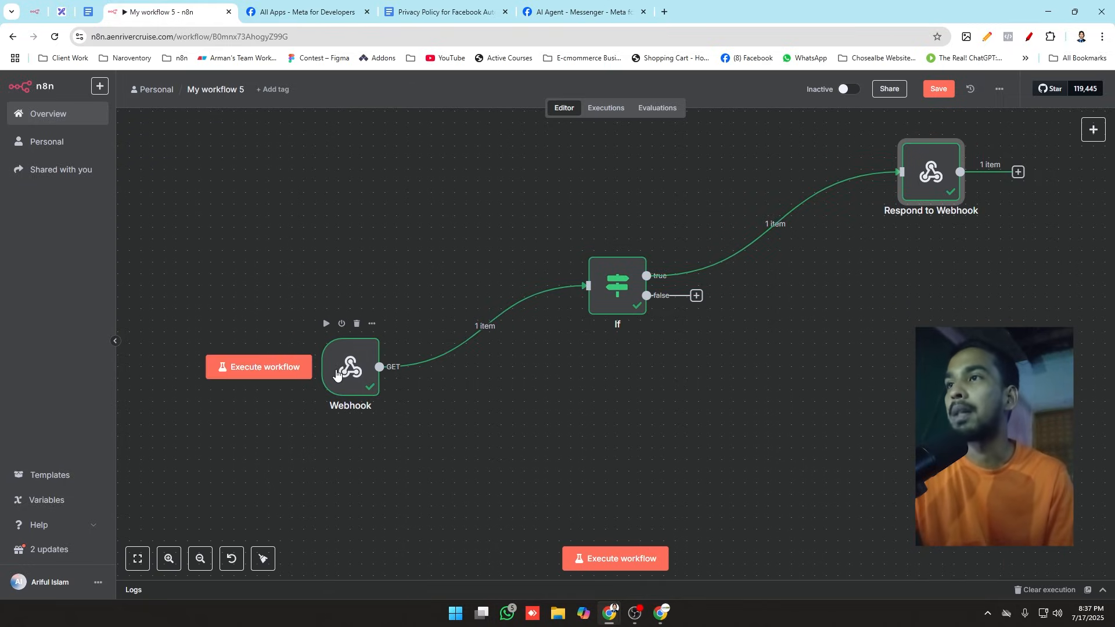
pyautogui.click(540, 10)
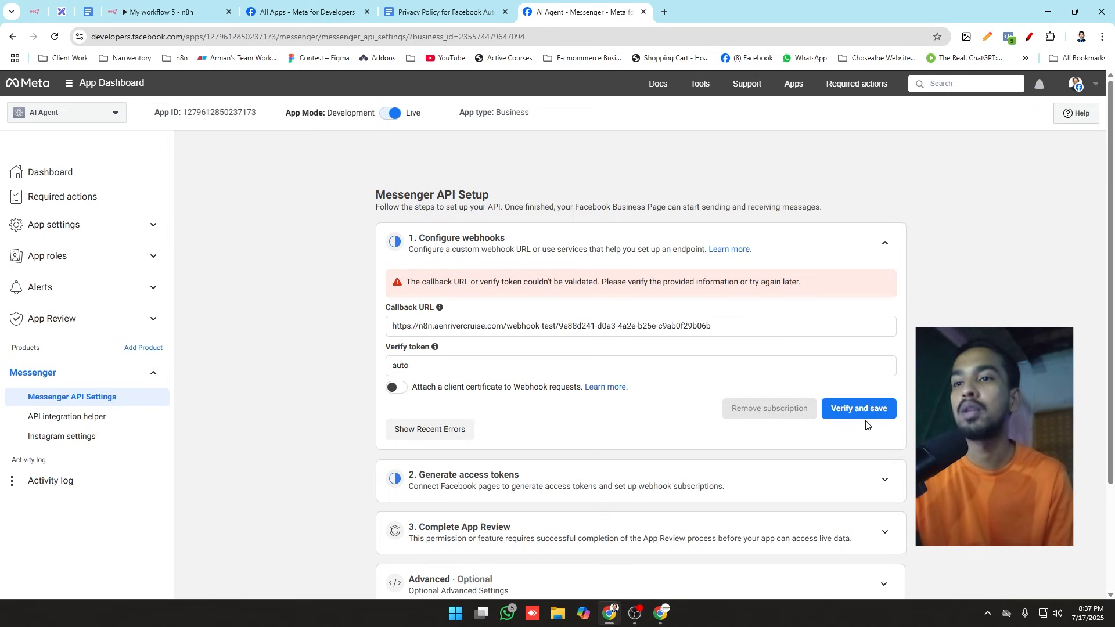
pyautogui.click(159, 11)
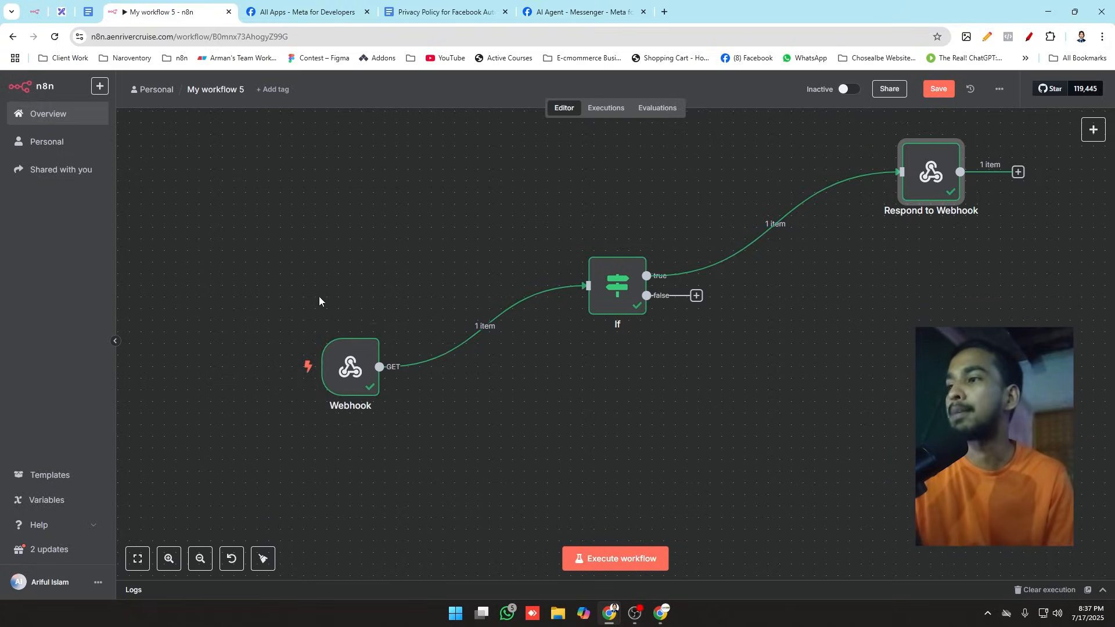
pyautogui.doubleClick(335, 371)
pyautogui.click(137, 316)
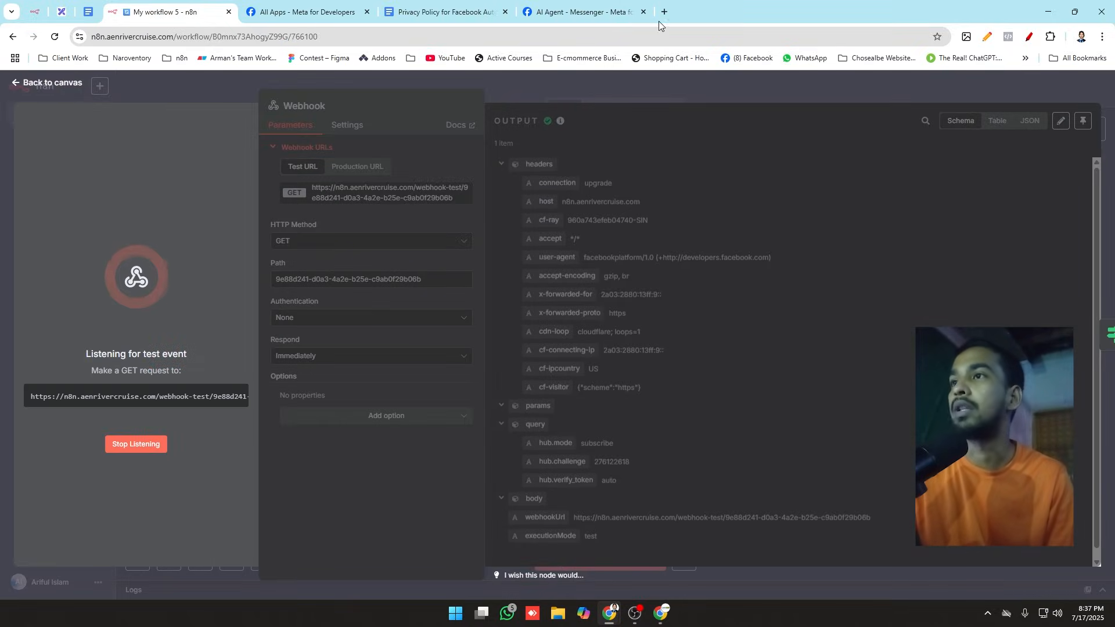
pyautogui.click(582, 11)
pyautogui.click(860, 408)
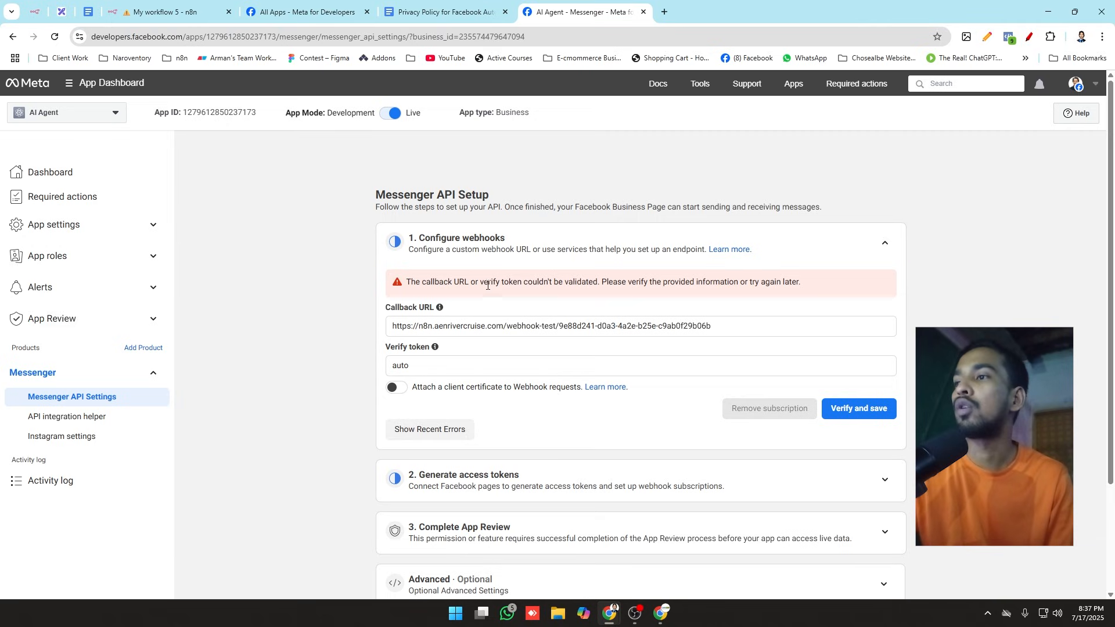
# Step: Examine Meta's validation message and the Webhook node's error details in n8n, and return to the canvas
pyautogui.moveTo(487, 285); pyautogui.dragTo(582, 285)
pyautogui.click(165, 12)
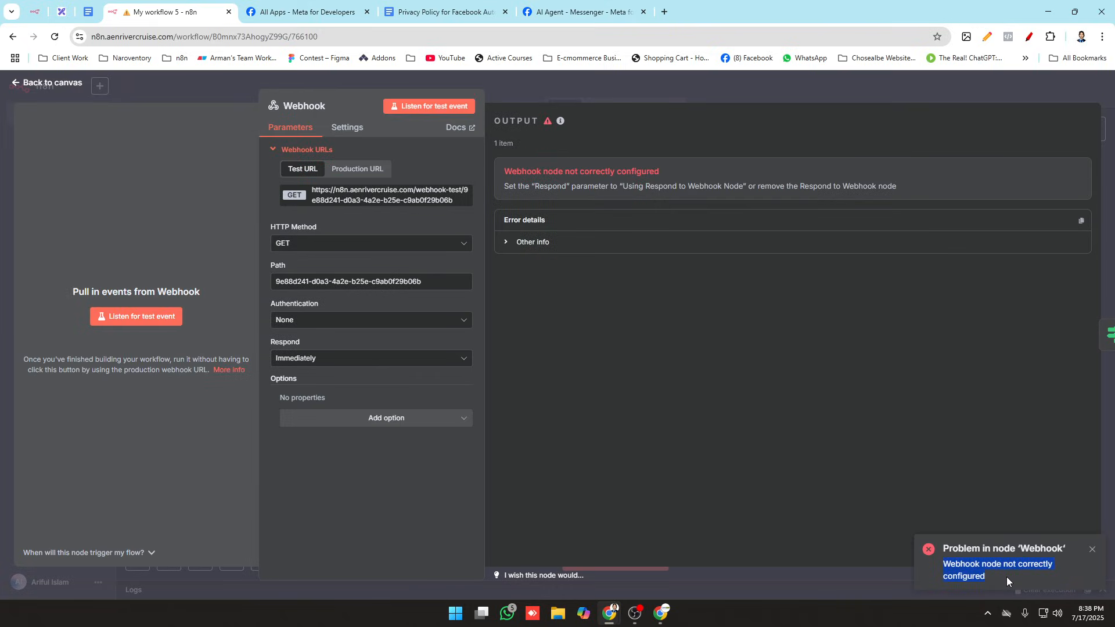
pyautogui.click(1091, 550)
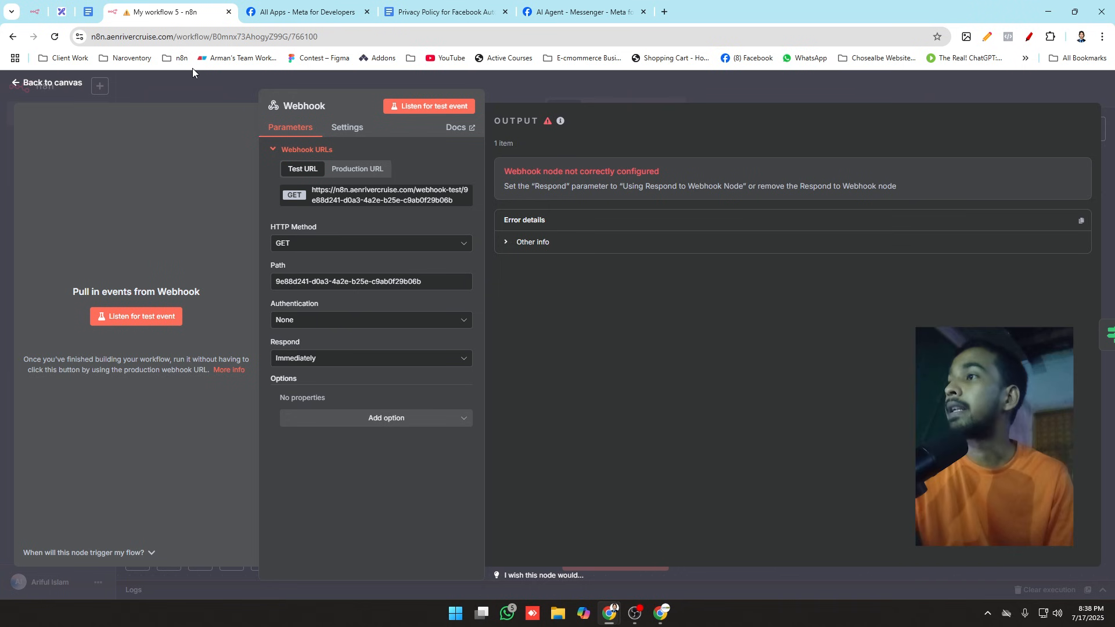
pyautogui.click(209, 79)
pyautogui.moveTo(925, 187)
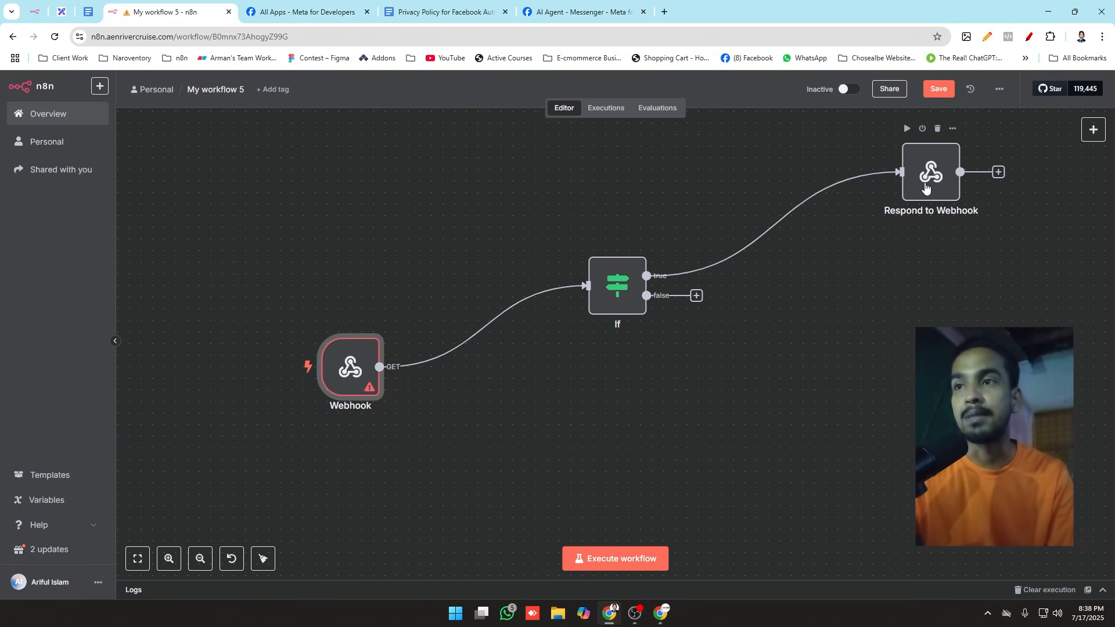
pyautogui.click(930, 174)
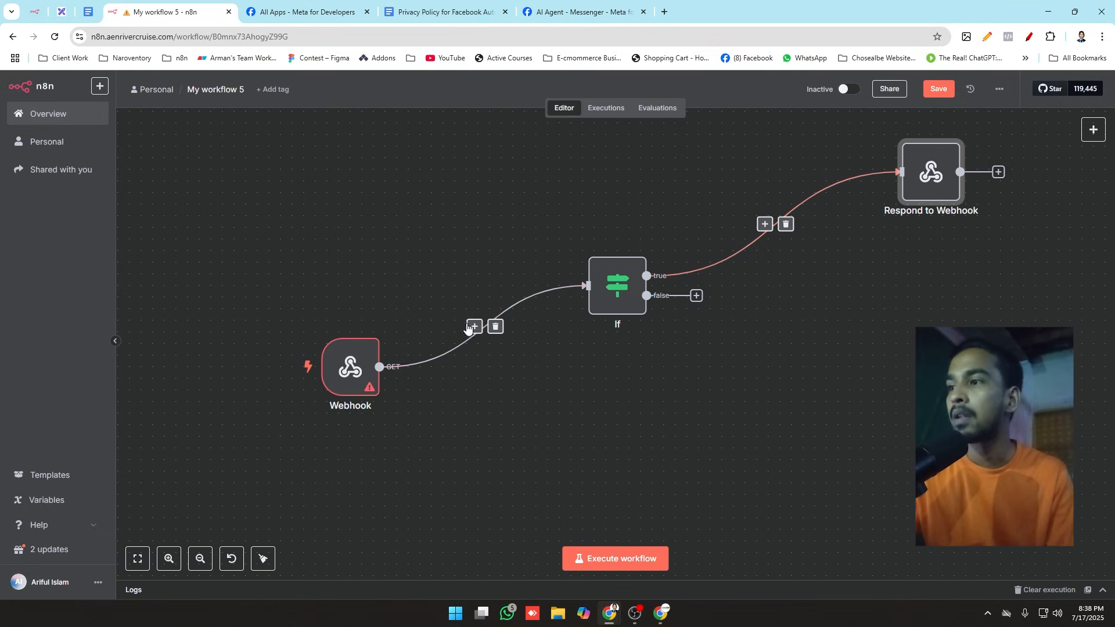
pyautogui.doubleClick(329, 377)
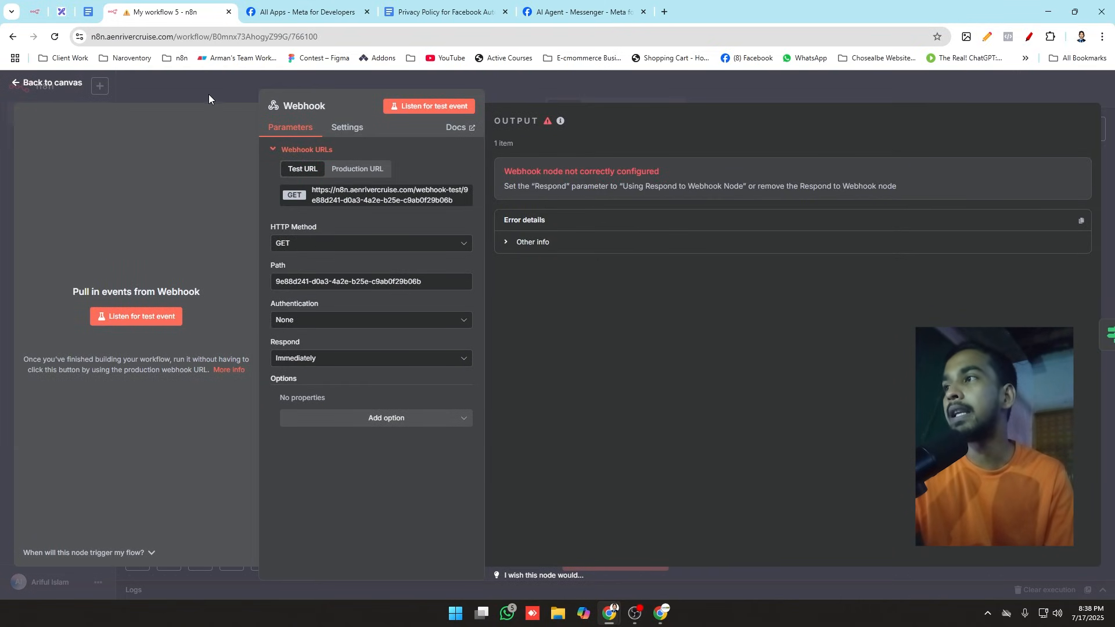
pyautogui.click(208, 94)
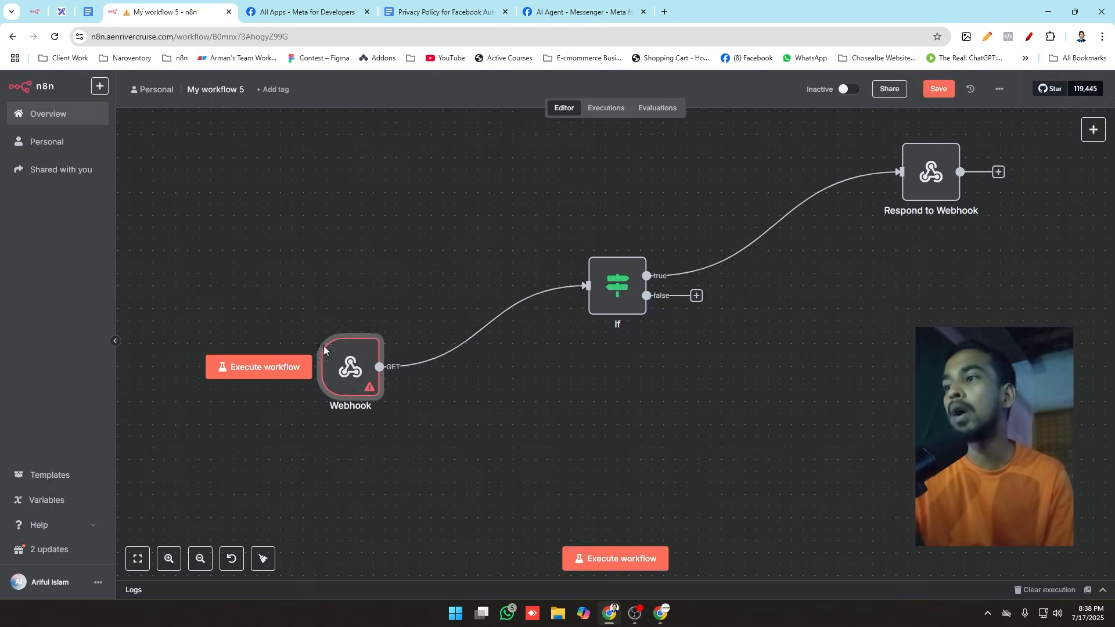
# Step: Set the Webhook node's Respond option to Using 'Respond to Webhook' Node and return to the canvas
pyautogui.doubleClick(348, 379)
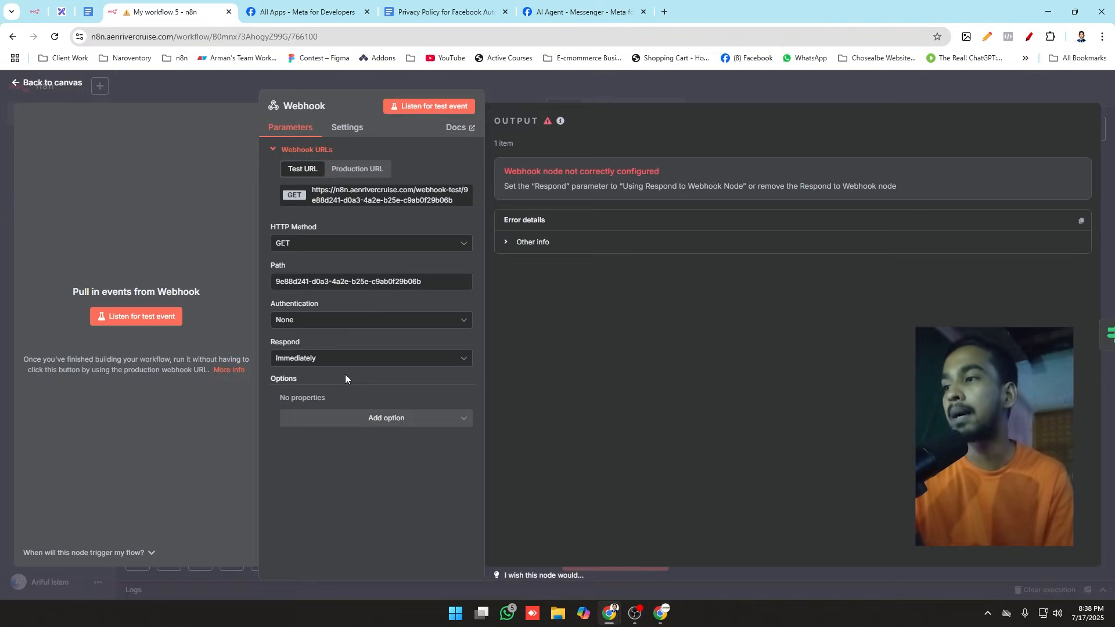
pyautogui.click(311, 360)
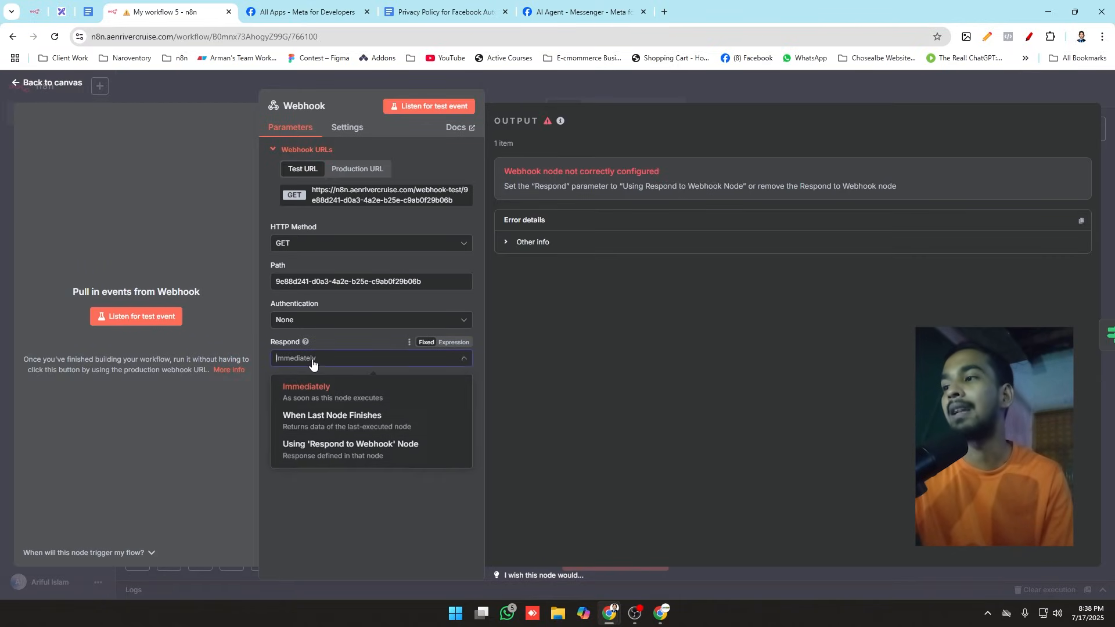
pyautogui.click(378, 452)
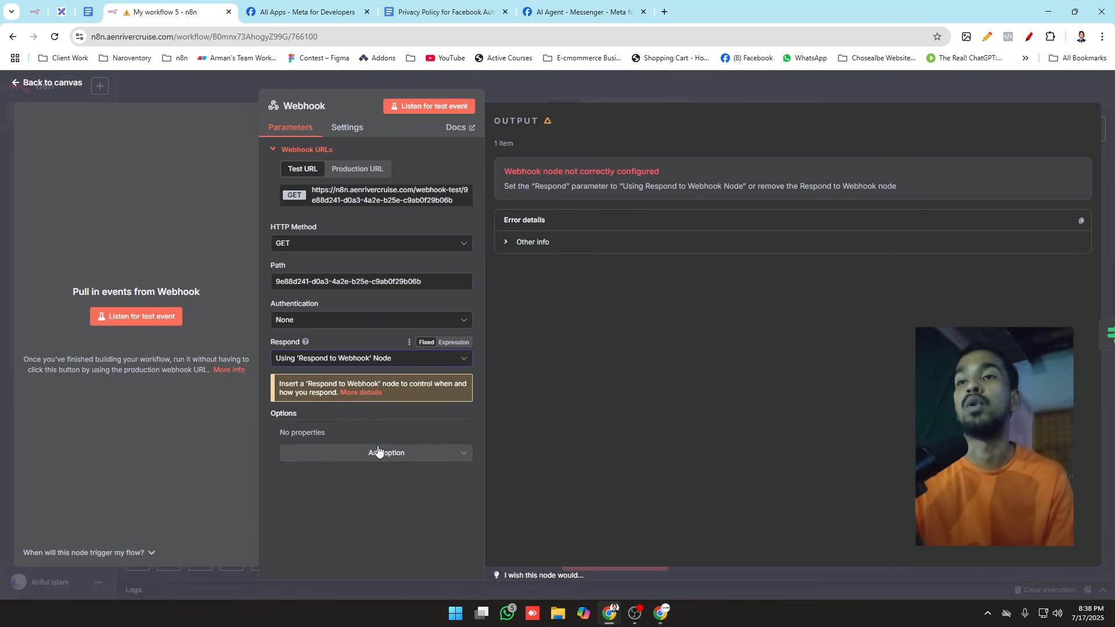
pyautogui.click(202, 85)
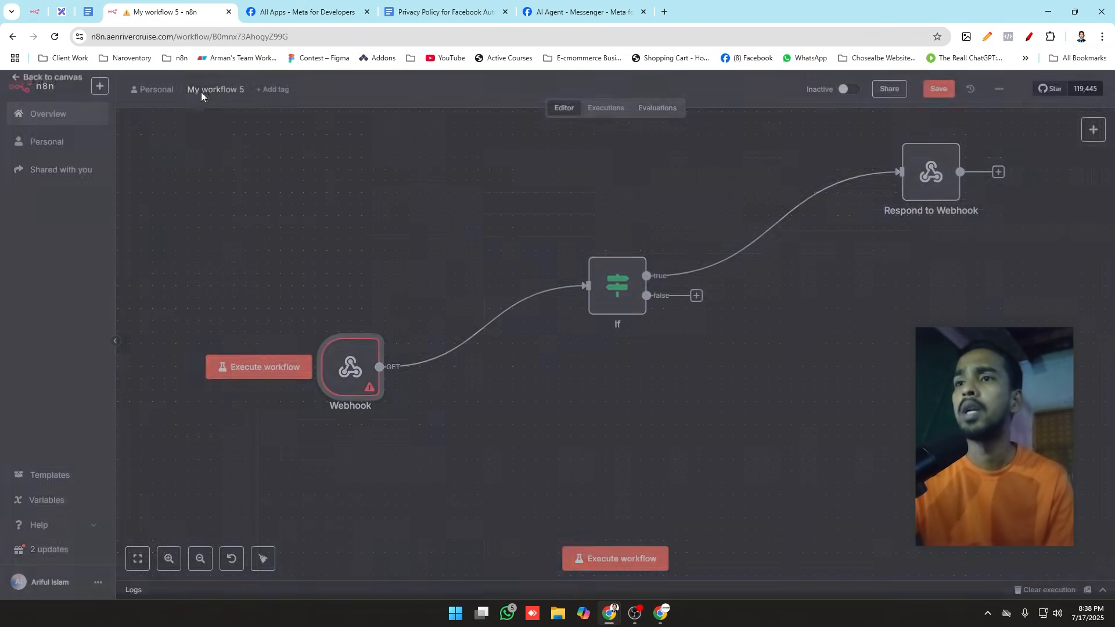
# Step: Recheck the Webhook node's Respond setting and execute the workflow from the Webhook trigger so it waits for a test call
pyautogui.moveTo(371, 371)
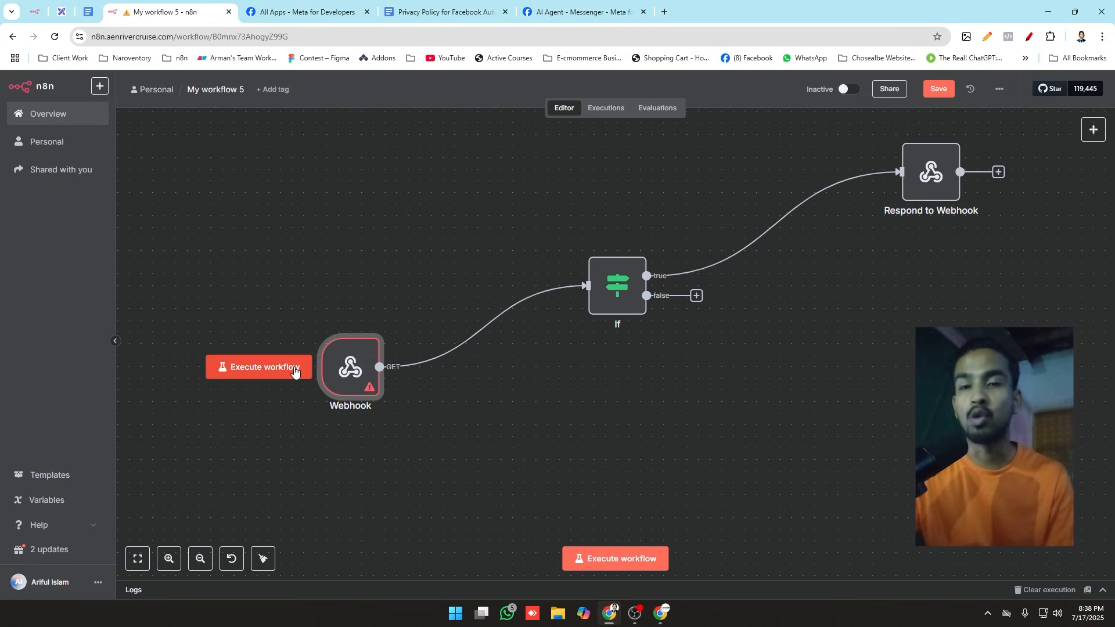
pyautogui.moveTo(931, 188)
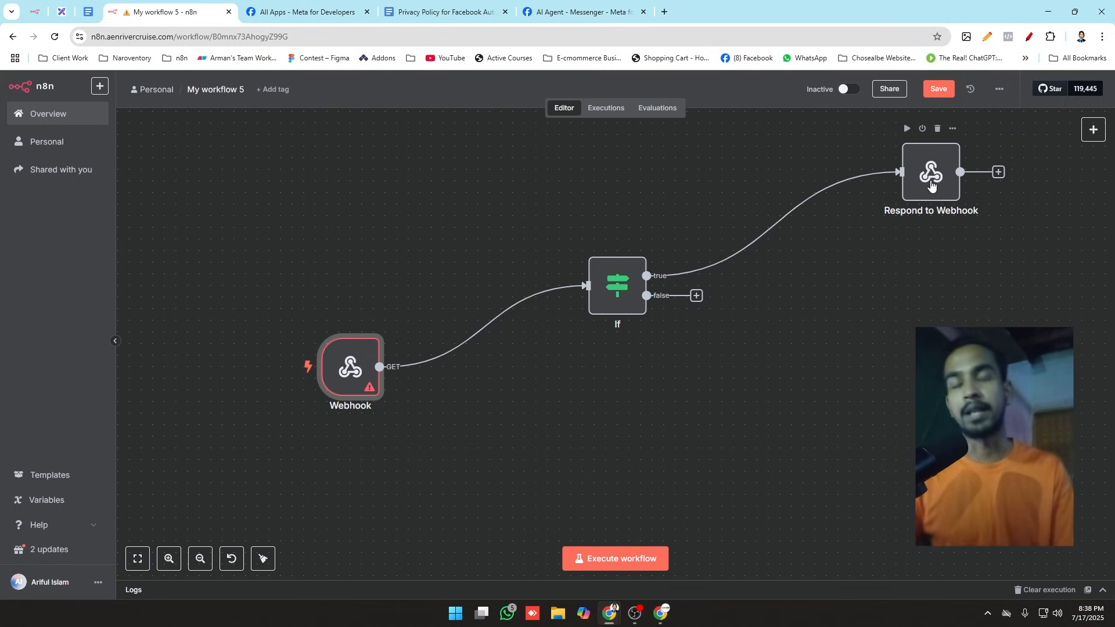
pyautogui.doubleClick(350, 365)
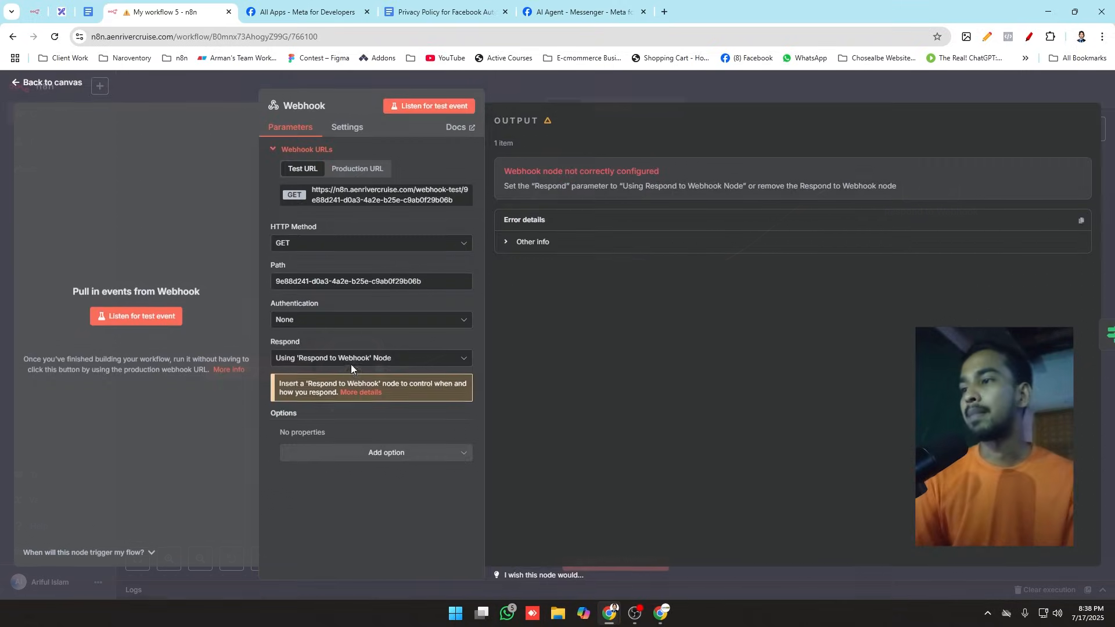
pyautogui.click(183, 93)
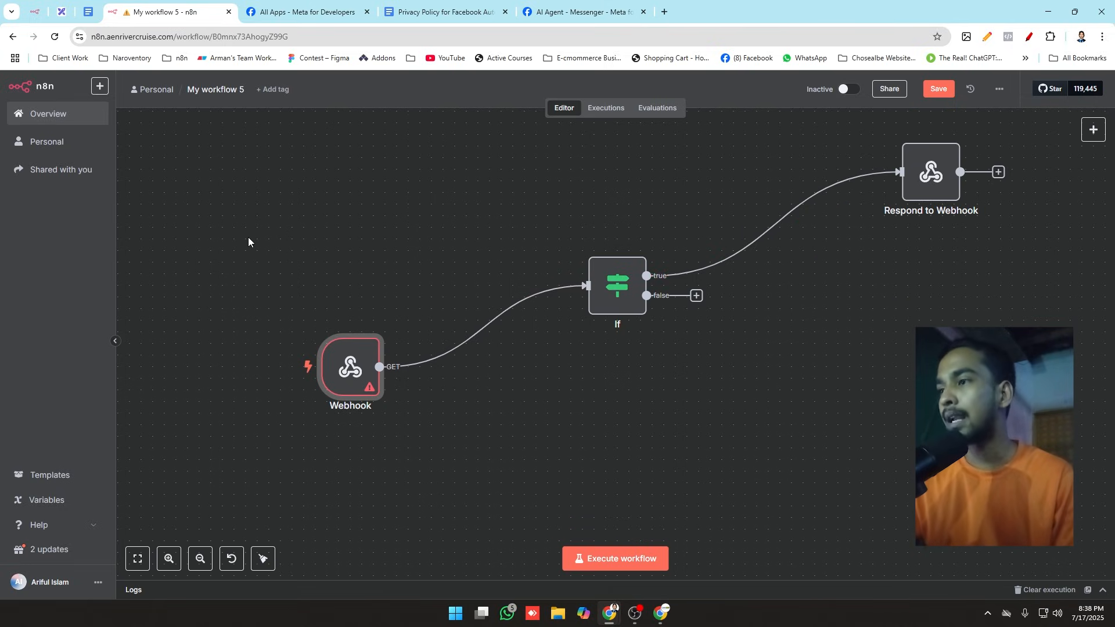
pyautogui.click(256, 366)
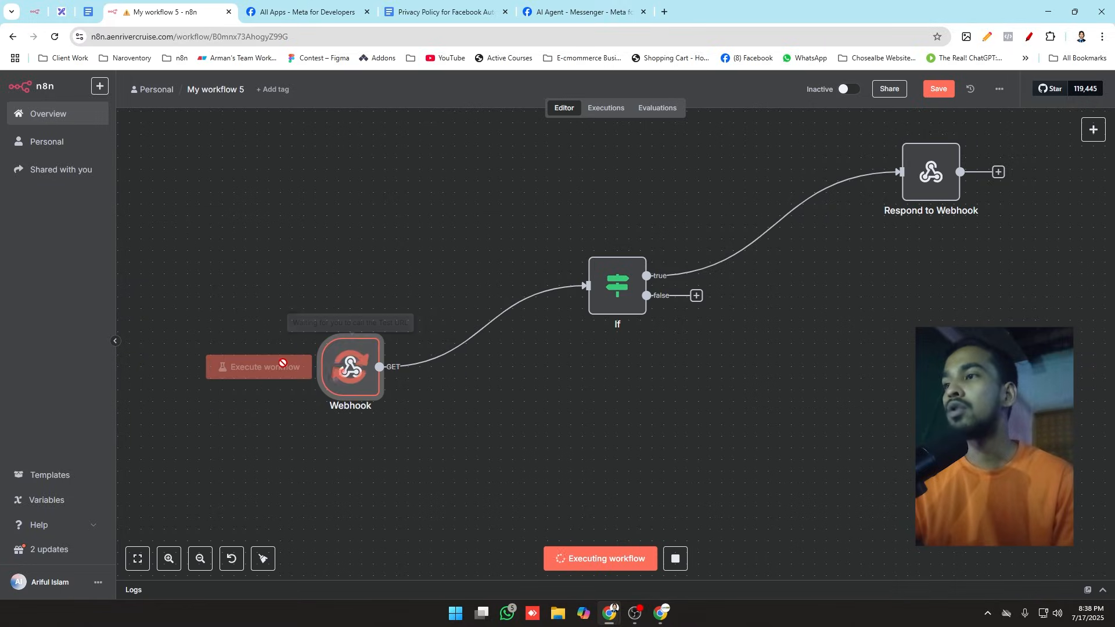
# Step: Verify and save the callback URL in Meta's webhook configuration, checking in n8n that the workflow is waiting before retrying
pyautogui.click(579, 4)
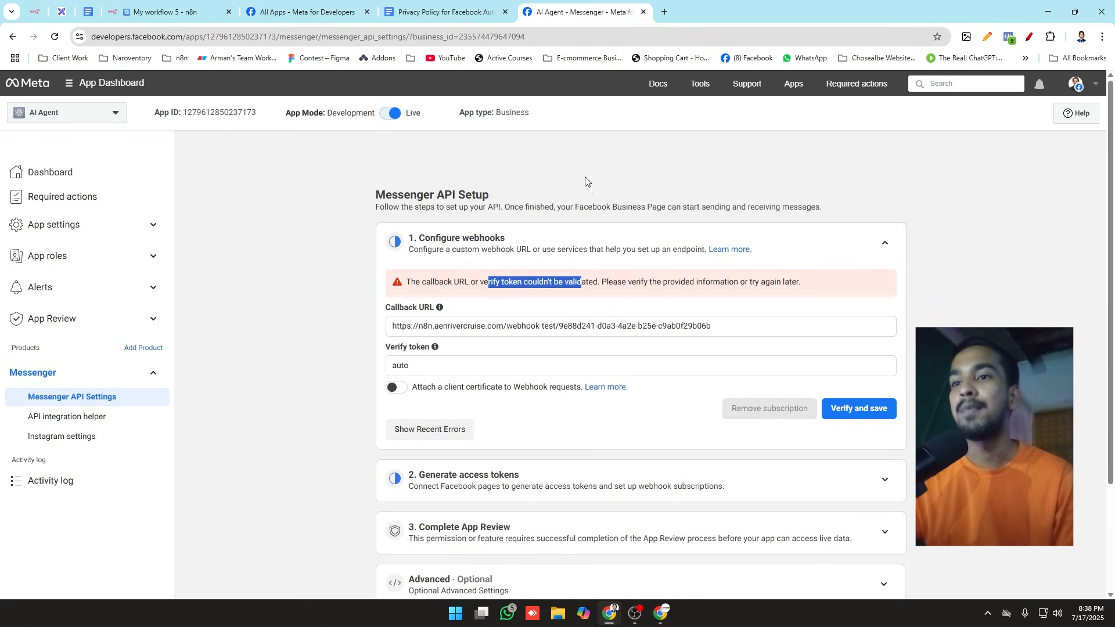
pyautogui.click(842, 408)
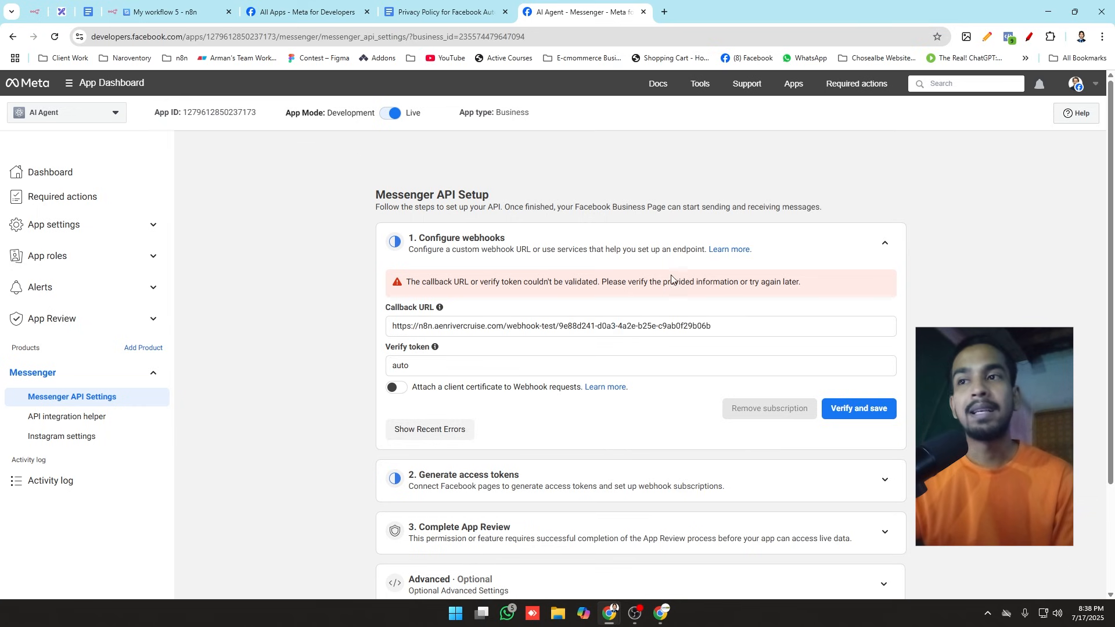
pyautogui.click(174, 12)
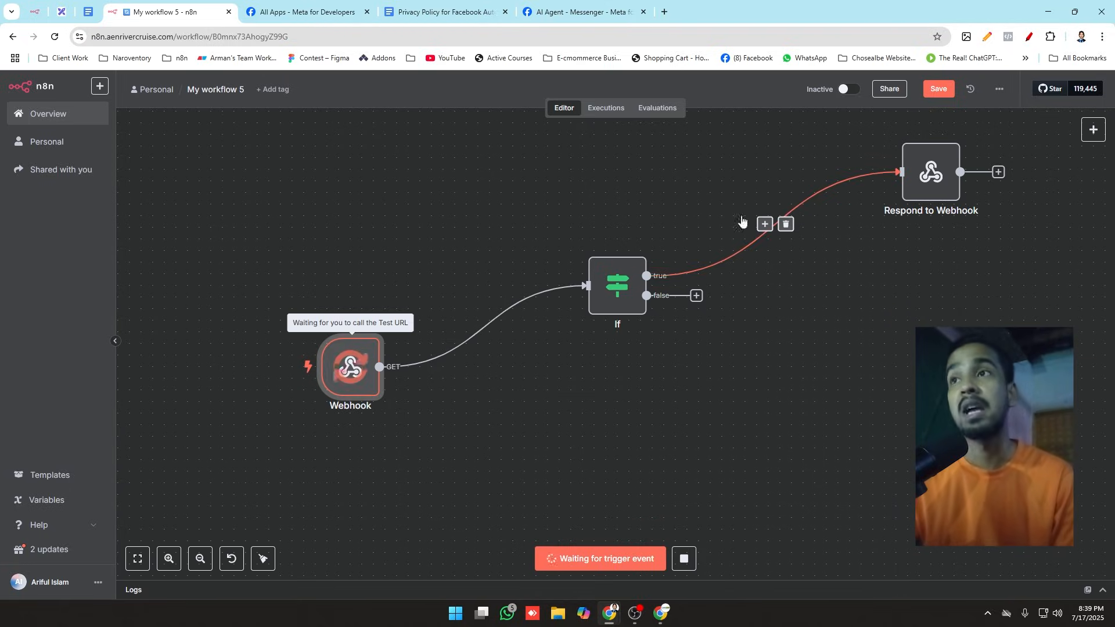
pyautogui.click(587, 3)
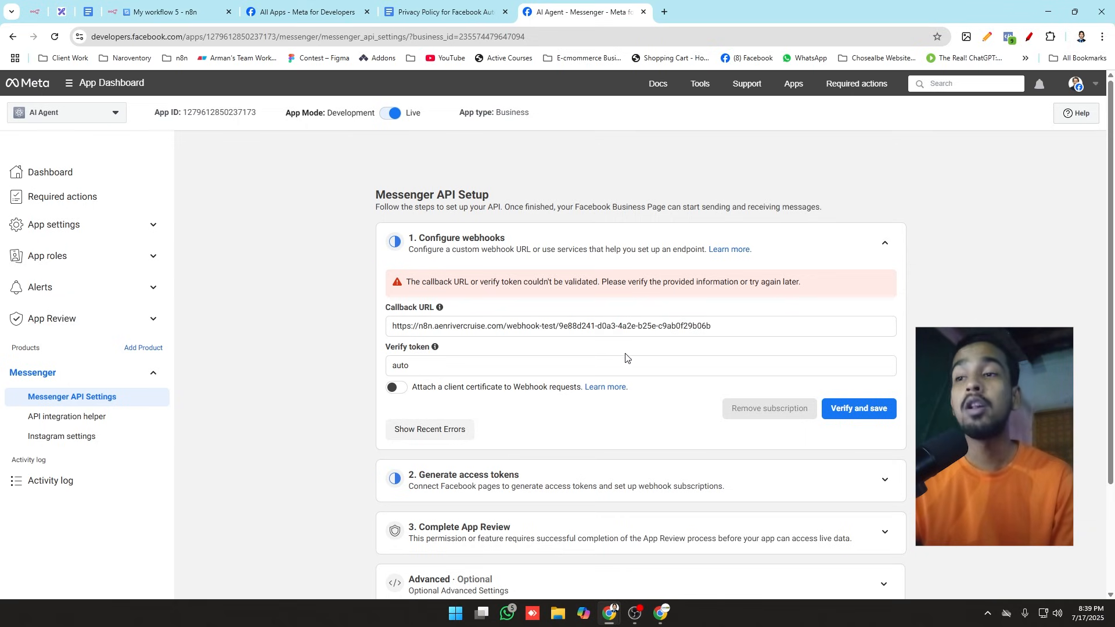
pyautogui.click(870, 409)
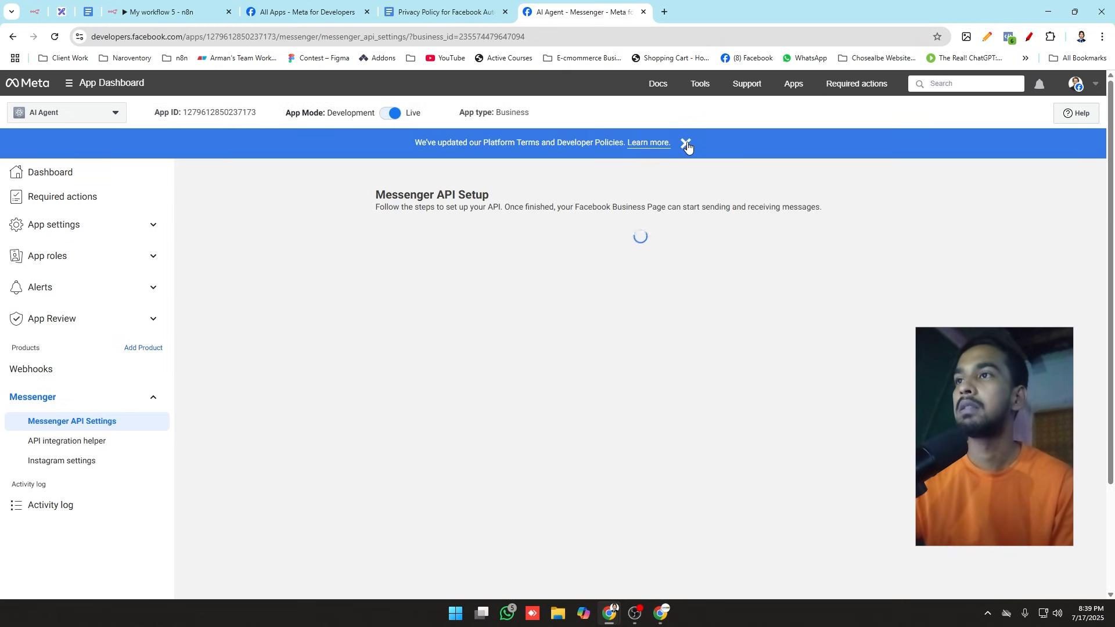
# Step: Dismiss the policy banner and Messenger notices, and collapse the expanded setup sections on the Messenger API Setup page
pyautogui.click(686, 143)
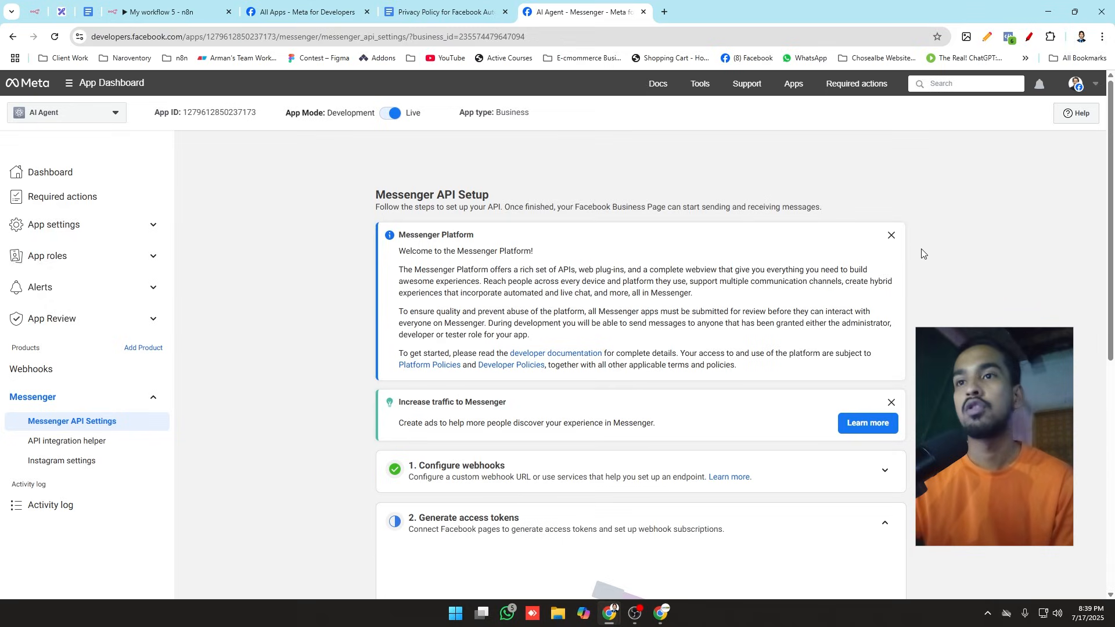
pyautogui.click(890, 235)
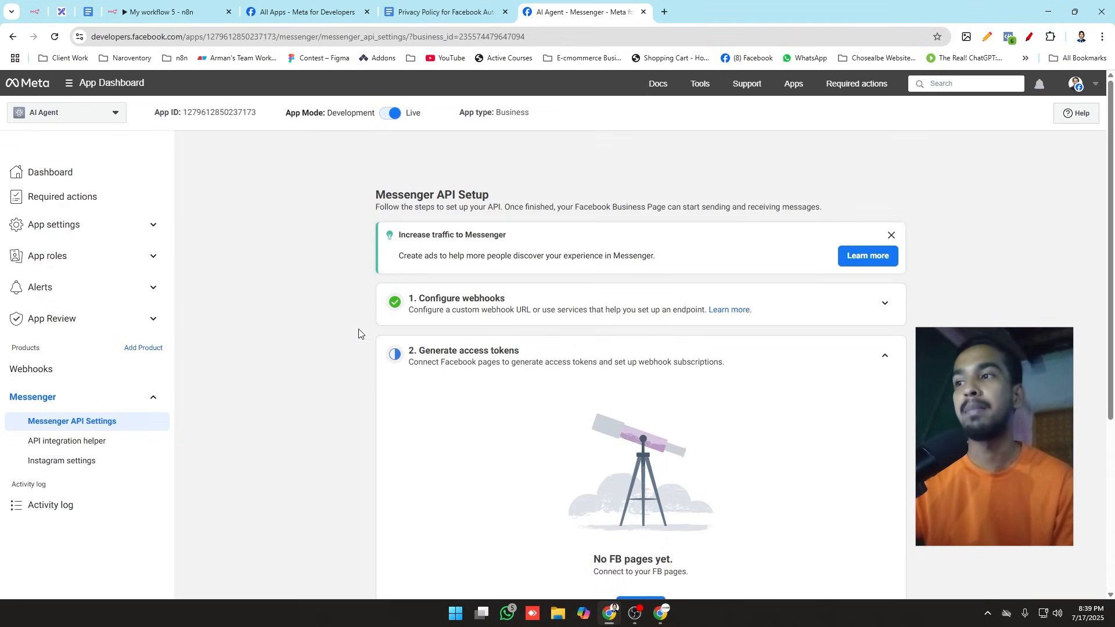
pyautogui.click(892, 235)
pyautogui.click(885, 294)
pyautogui.click(885, 347)
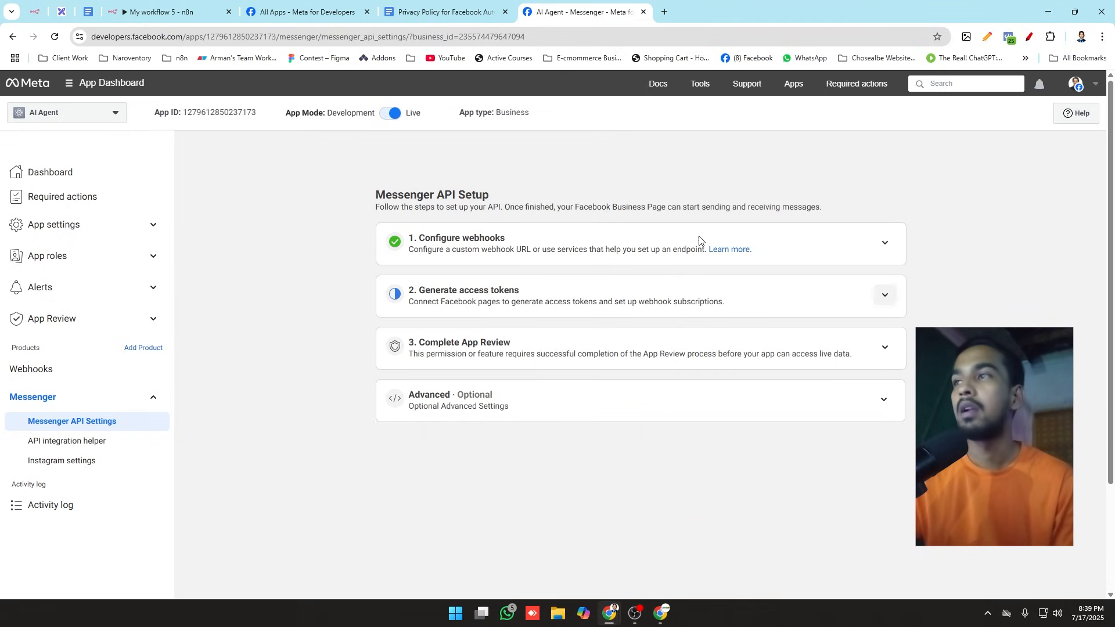
# Step: Return to the n8n workflow and move the If and Respond to Webhook nodes closer to the Webhook node
pyautogui.click(176, 13)
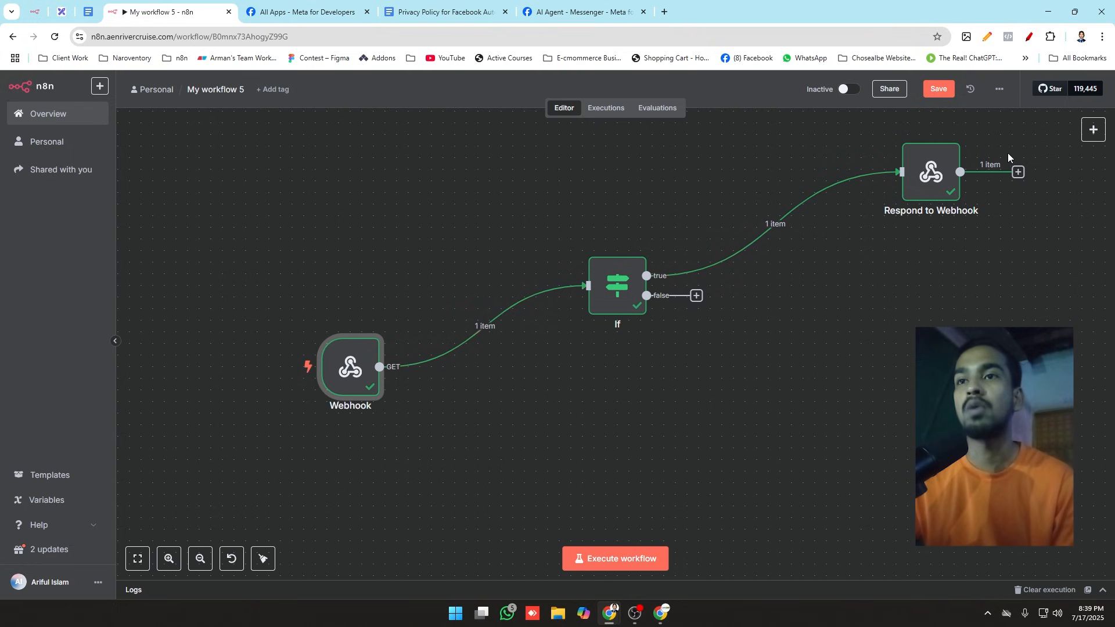
pyautogui.scroll(-1, 459, 314)
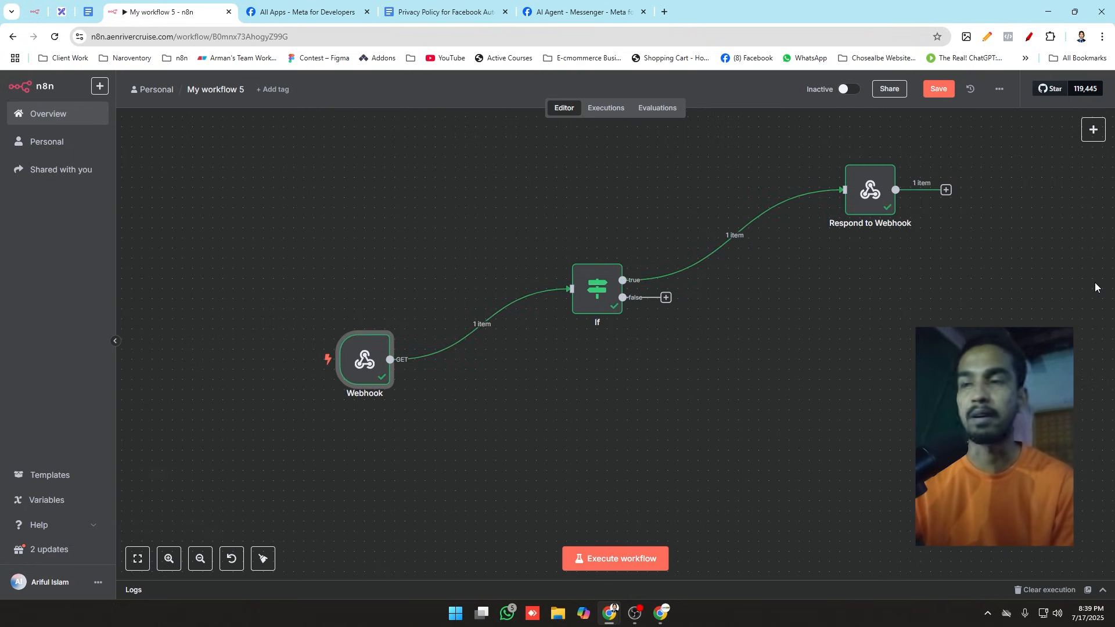
pyautogui.moveTo(601, 288); pyautogui.dragTo(530, 298)
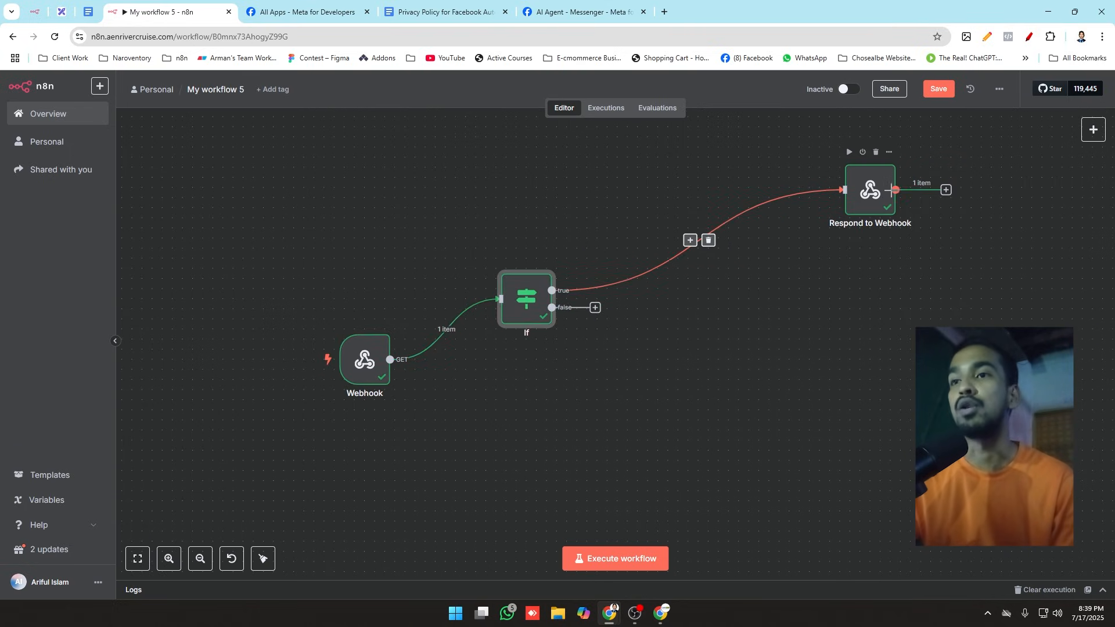
pyautogui.moveTo(873, 220); pyautogui.dragTo(711, 227)
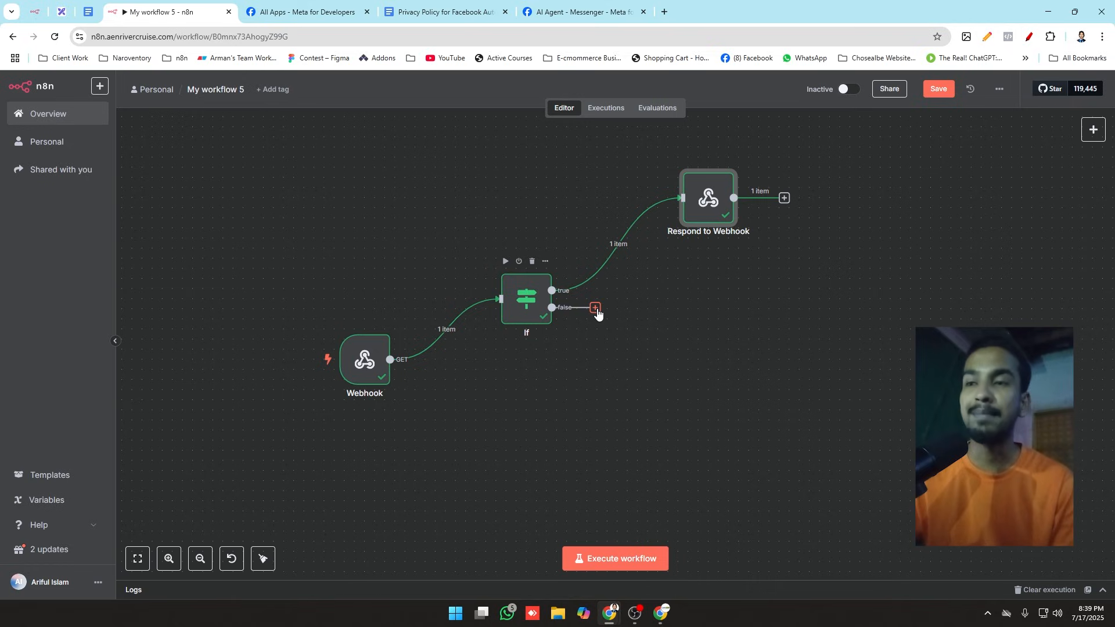
# Step: Add a second Respond to Webhook node on the If node's false branch
pyautogui.moveTo(600, 314); pyautogui.dragTo(677, 329)
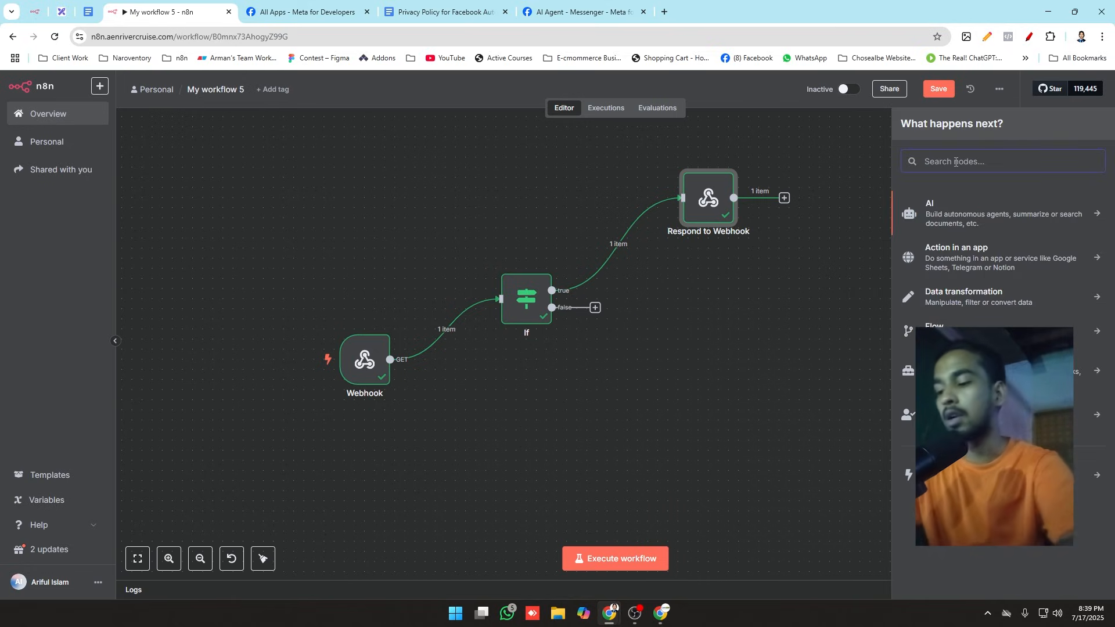
pyautogui.write('wen')
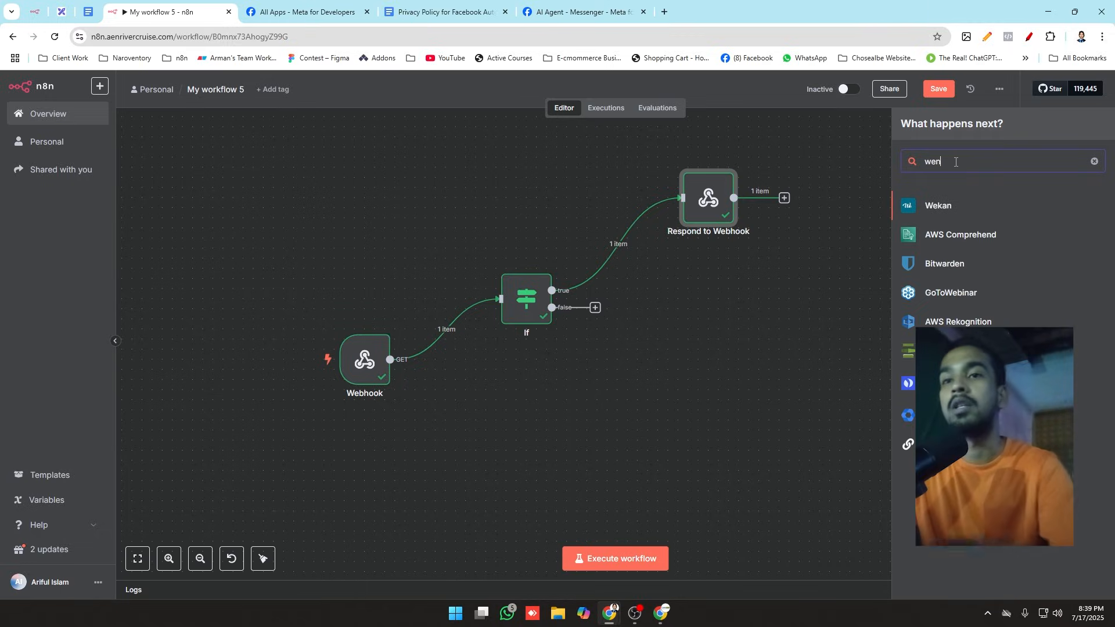
pyautogui.press('BackSpace')
pyautogui.write('b')
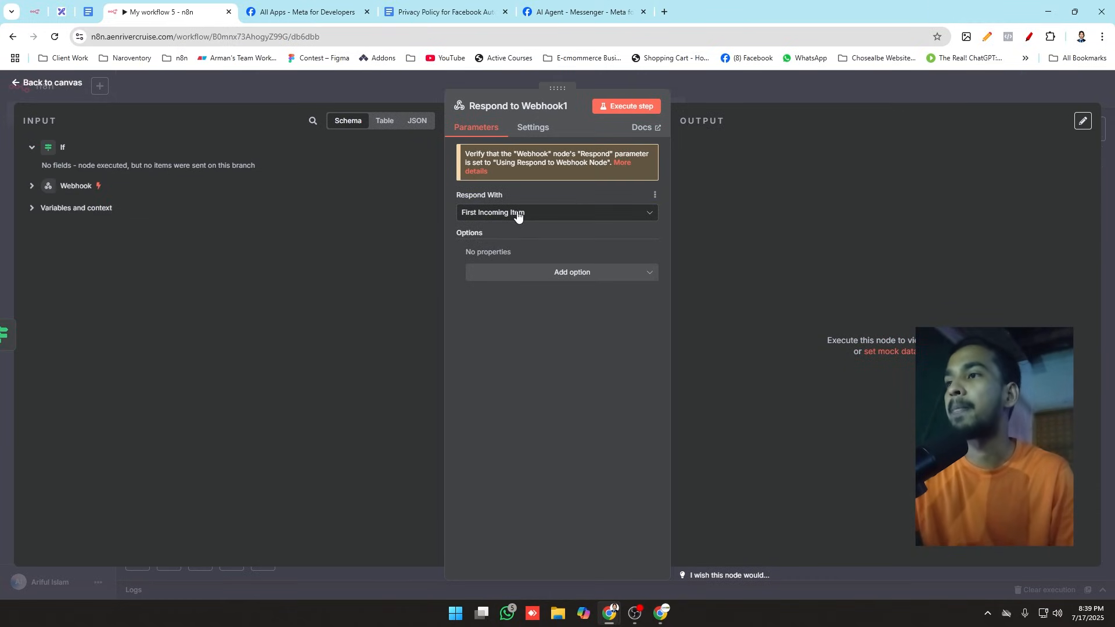
# Step: Set the new response node's Respond With to No Data and add the Response Code option
pyautogui.click(517, 214)
pyautogui.scroll(-3, 521, 364)
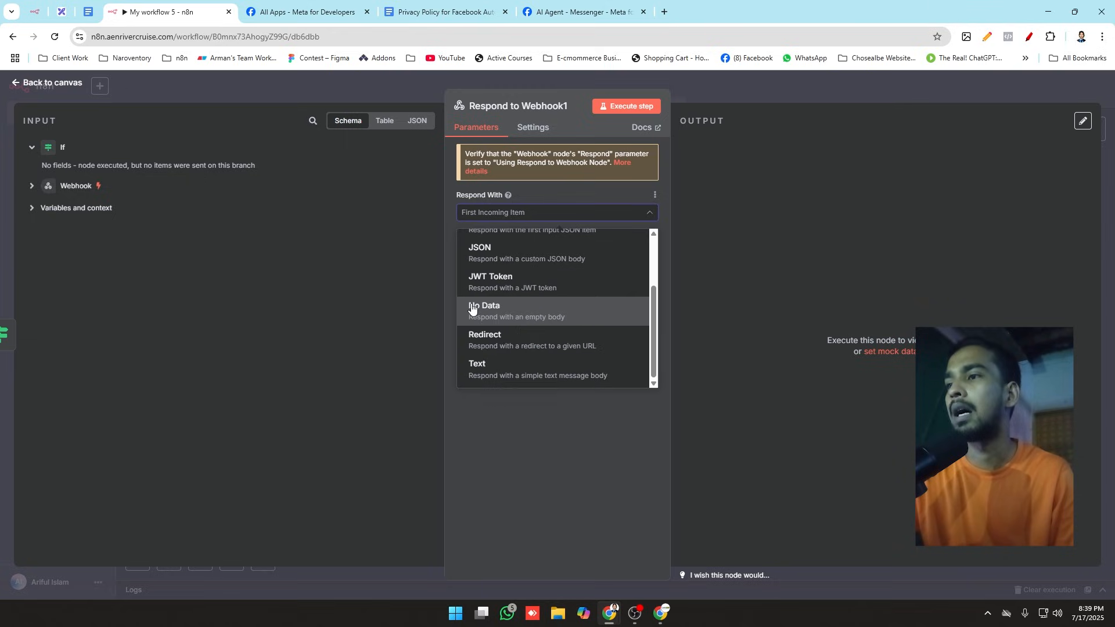
pyautogui.click(472, 309)
pyautogui.click(562, 274)
pyautogui.click(513, 302)
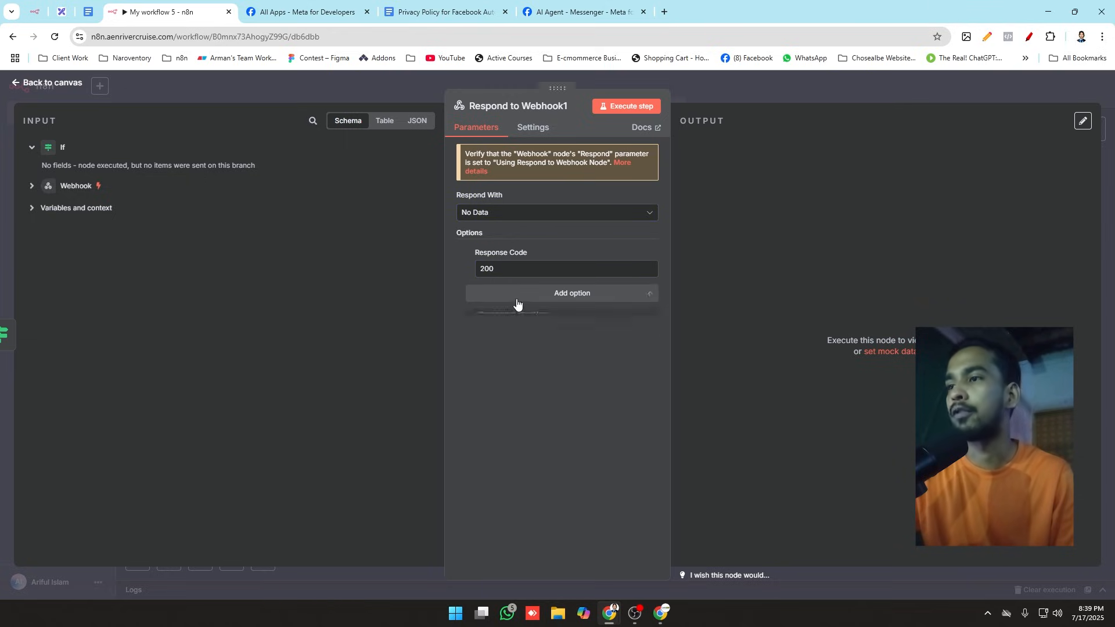
# Step: Set the Response Code to 404, return to the canvas and position the new node below the first Respond to Webhook node
pyautogui.hotkey('ctrl', 'a')
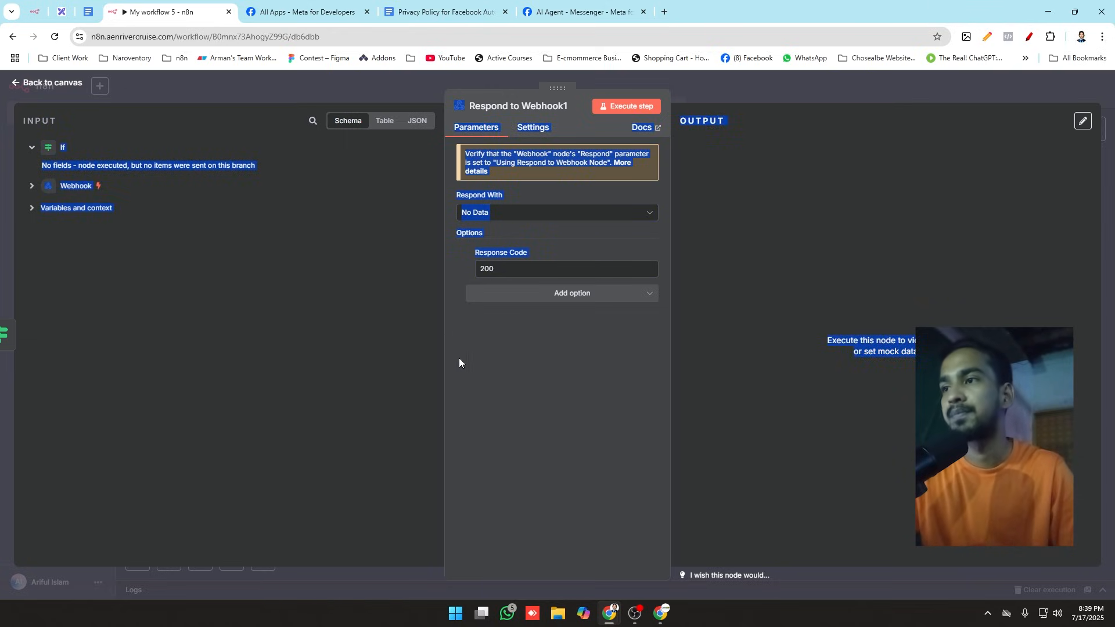
pyautogui.click(499, 269)
pyautogui.moveTo(457, 268); pyautogui.dragTo(662, 472)
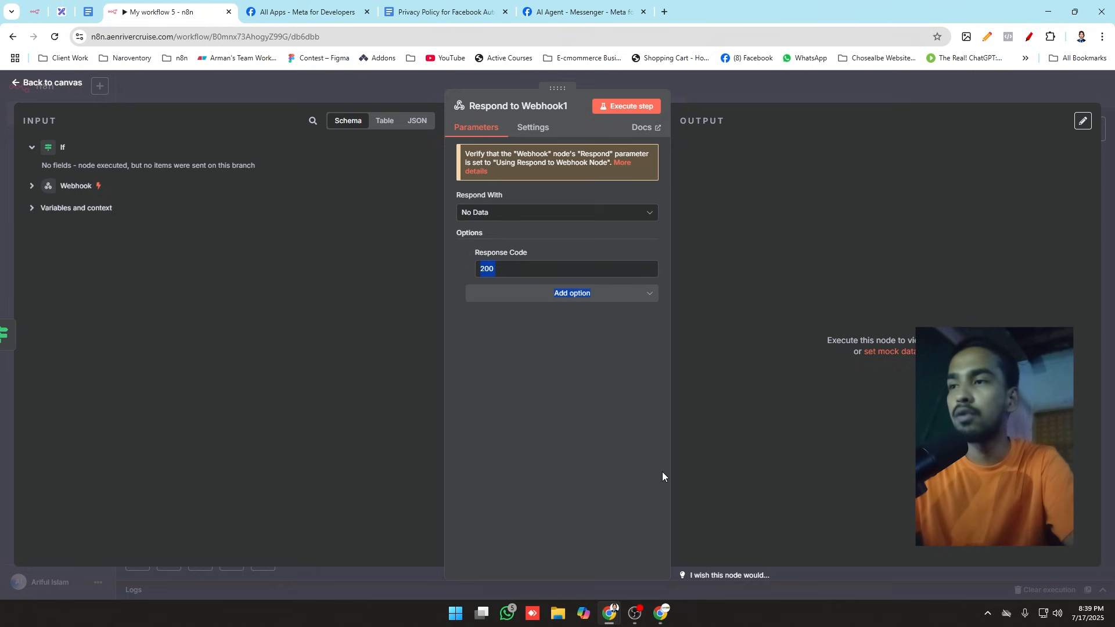
pyautogui.click(662, 471)
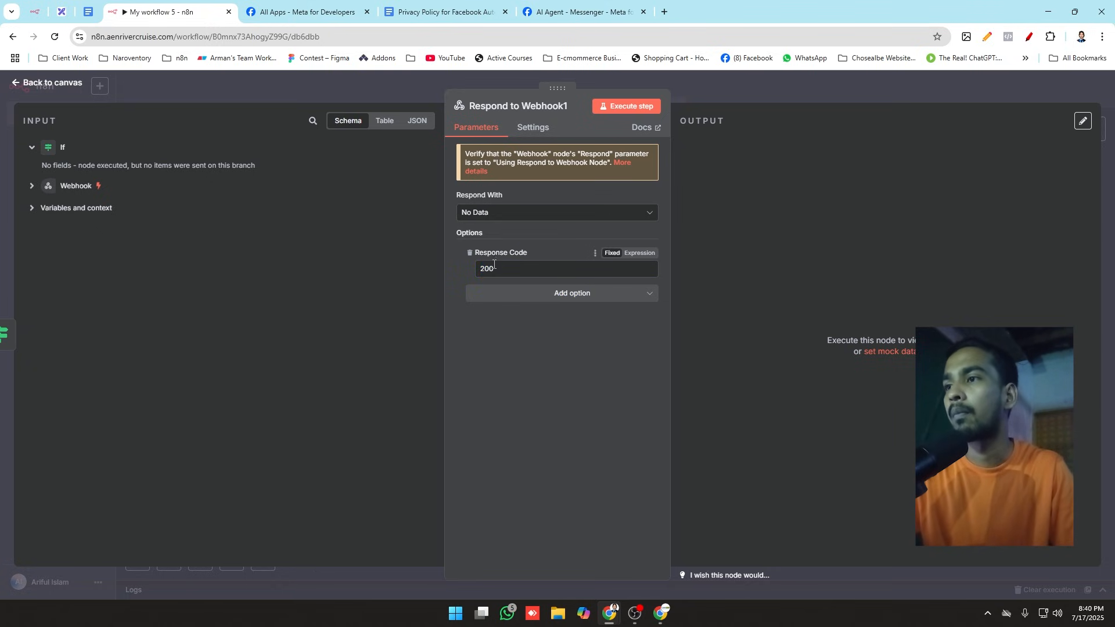
pyautogui.moveTo(498, 269); pyautogui.dragTo(447, 266)
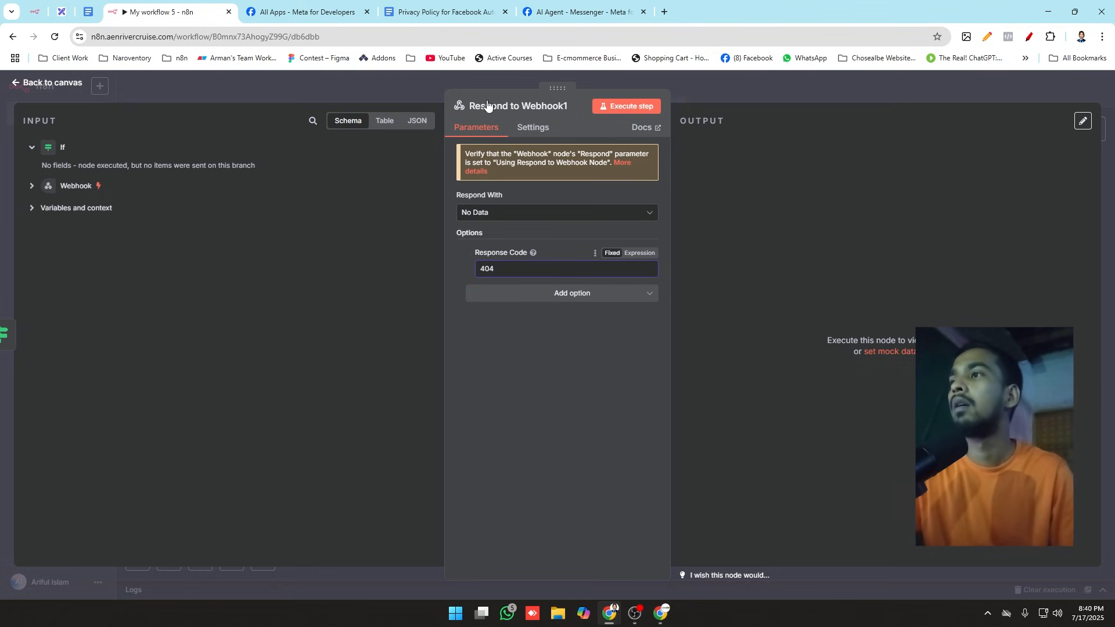
pyautogui.click(381, 75)
pyautogui.moveTo(705, 317); pyautogui.dragTo(715, 296)
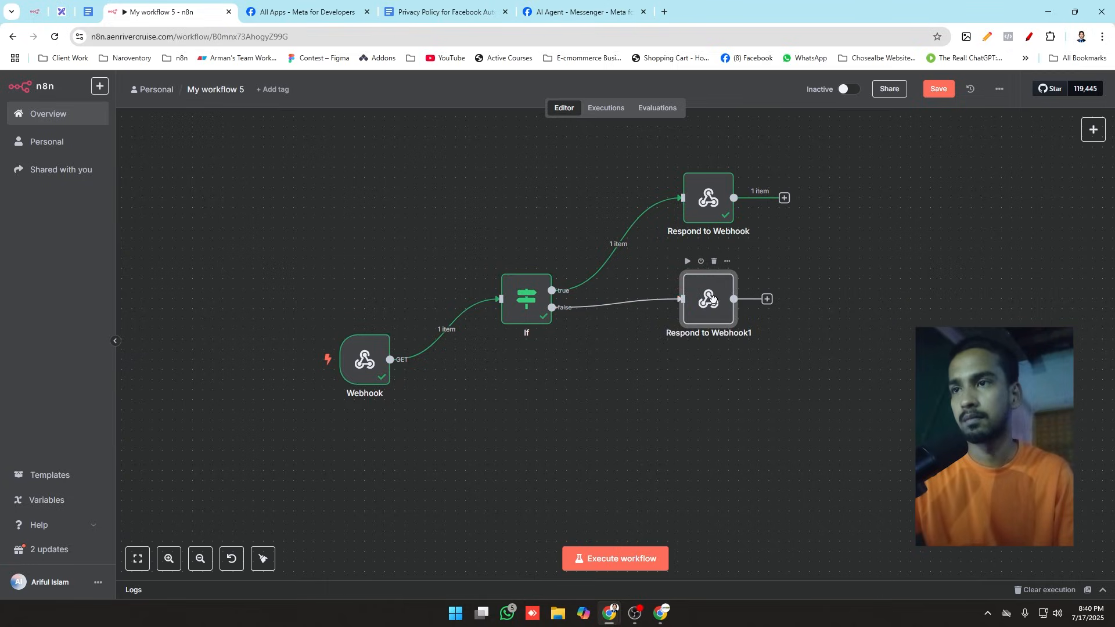
pyautogui.scroll(-4, 871, 258)
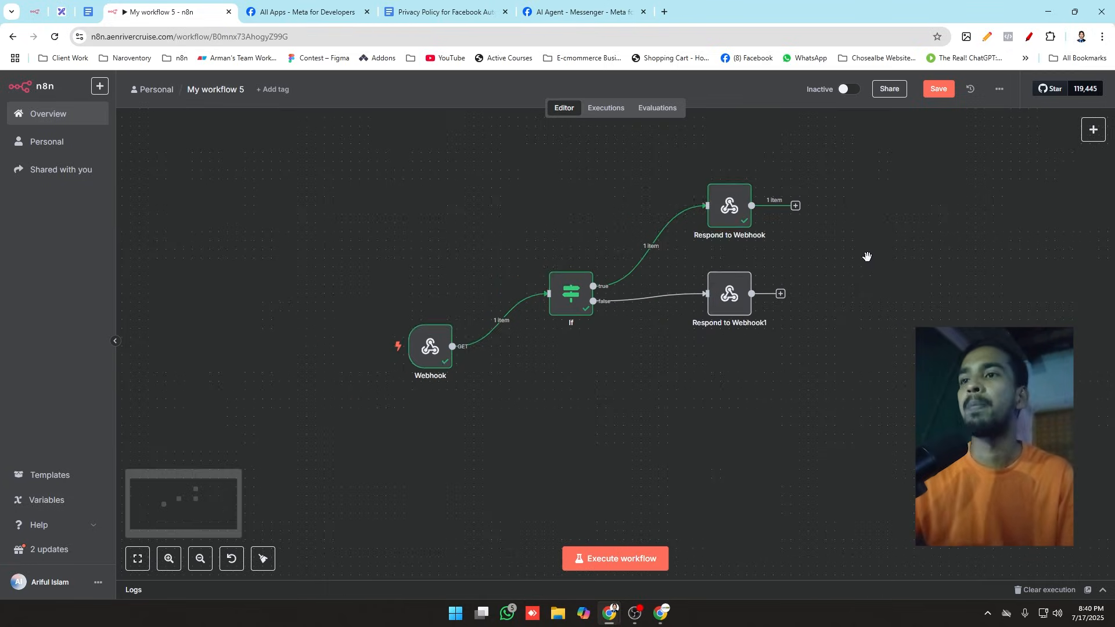
pyautogui.scroll(1, 851, 179)
# Step: Switch to Meta's Messenger API Setup page and expand the Configure webhooks section
pyautogui.click(583, 12)
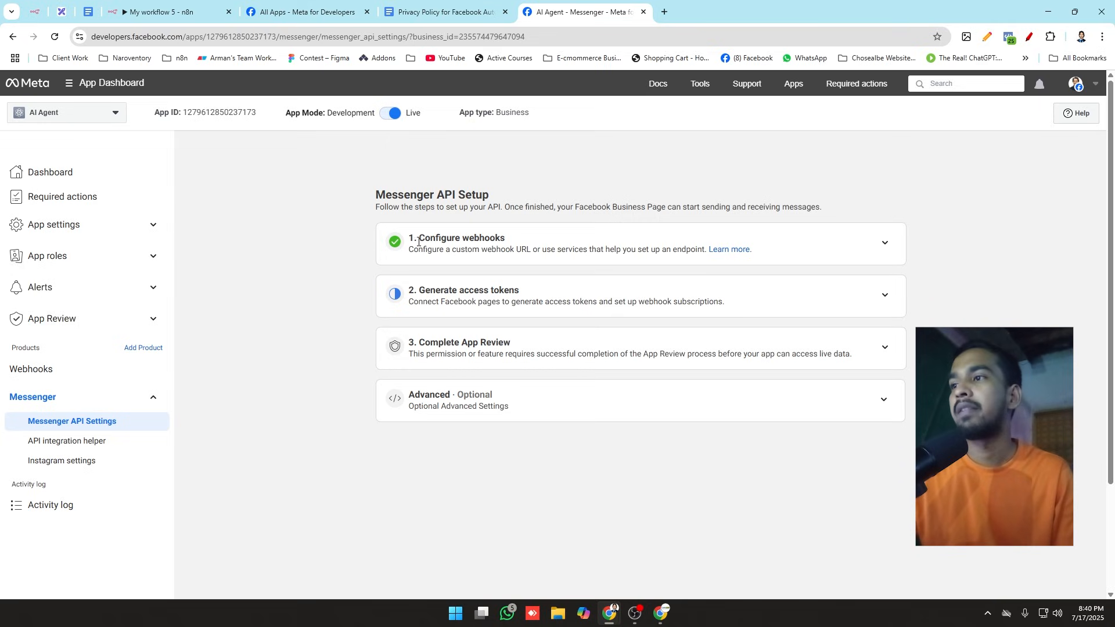
pyautogui.moveTo(420, 238); pyautogui.dragTo(499, 238)
pyautogui.click(884, 243)
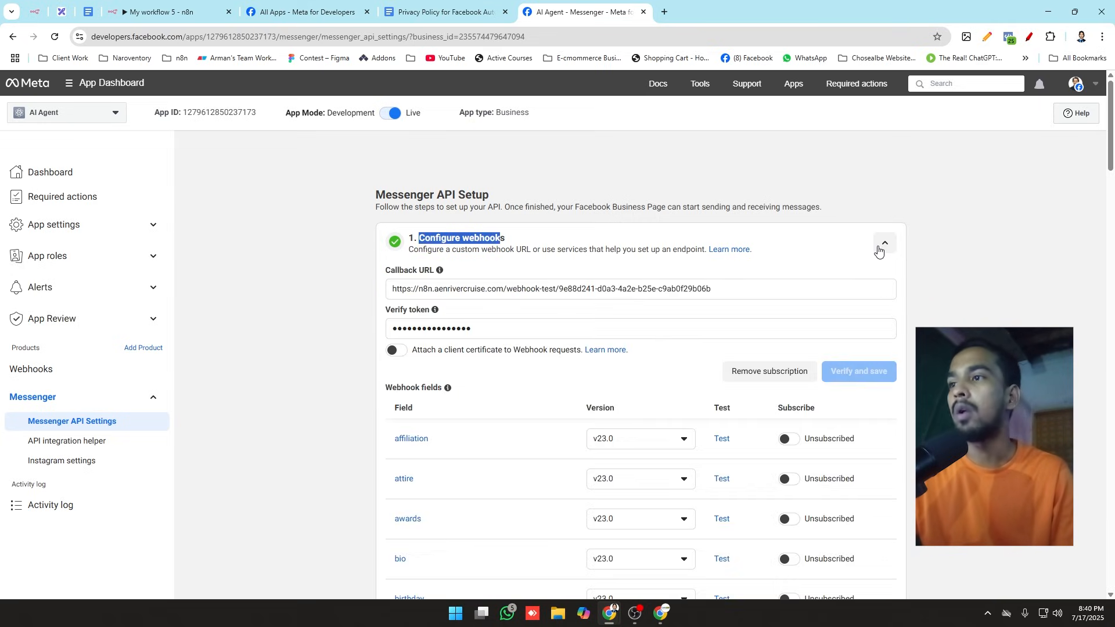
pyautogui.click(632, 249)
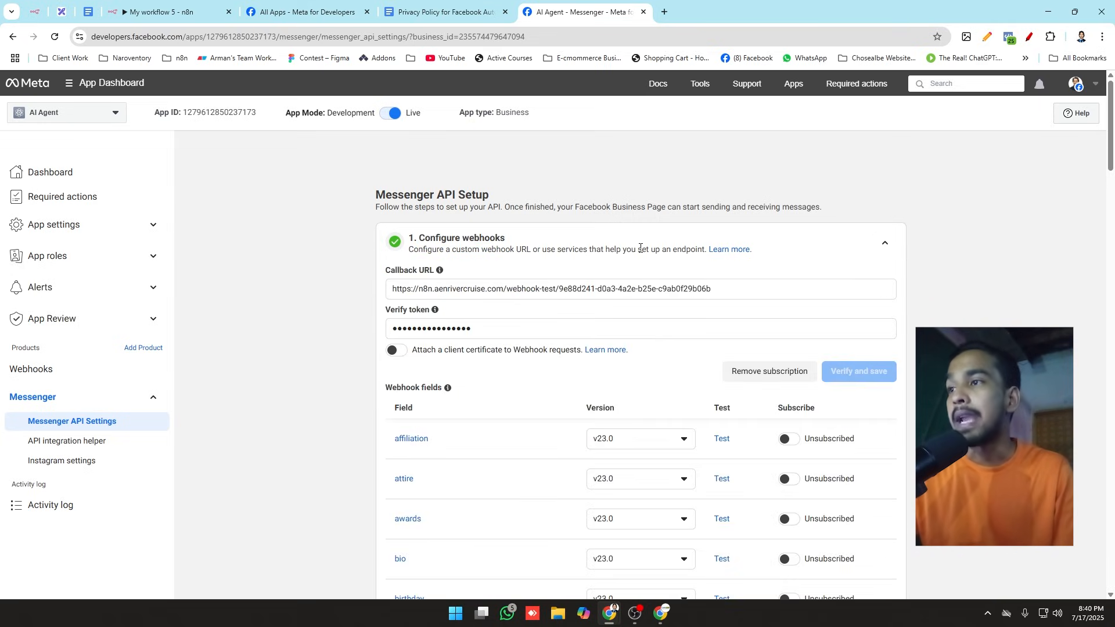
# Step: Find the message-related entries among the webhook fields and subscribe to message_reads
pyautogui.scroll(-6, 642, 251)
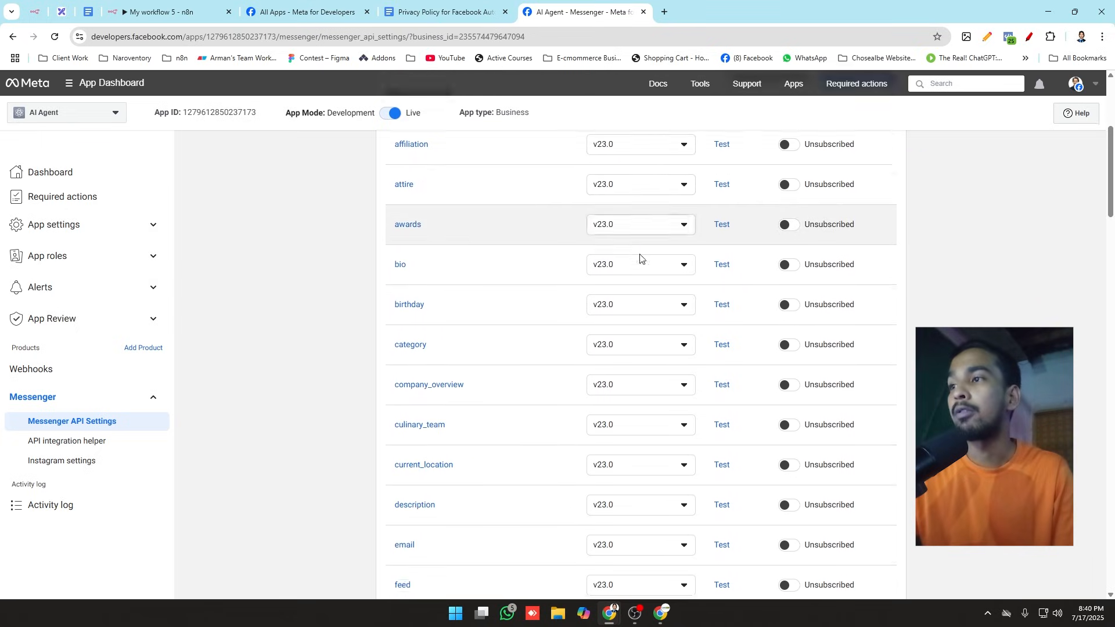
pyautogui.scroll(2, 662, 362)
pyautogui.scroll(3, 663, 366)
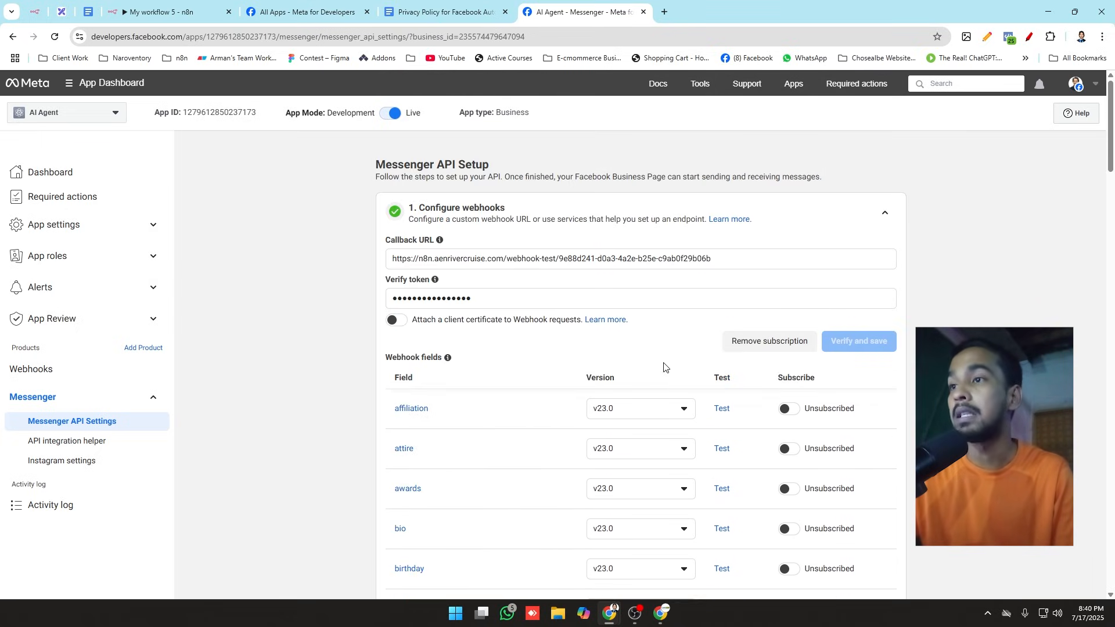
pyautogui.scroll(-7, 664, 367)
pyautogui.scroll(6, 665, 367)
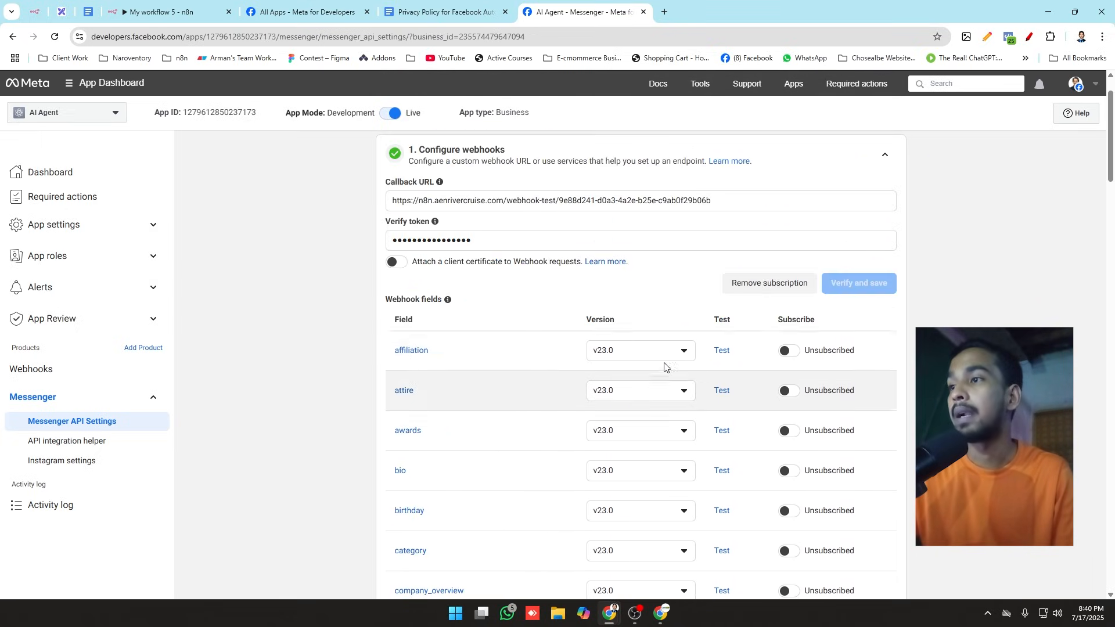
pyautogui.scroll(-4, 857, 432)
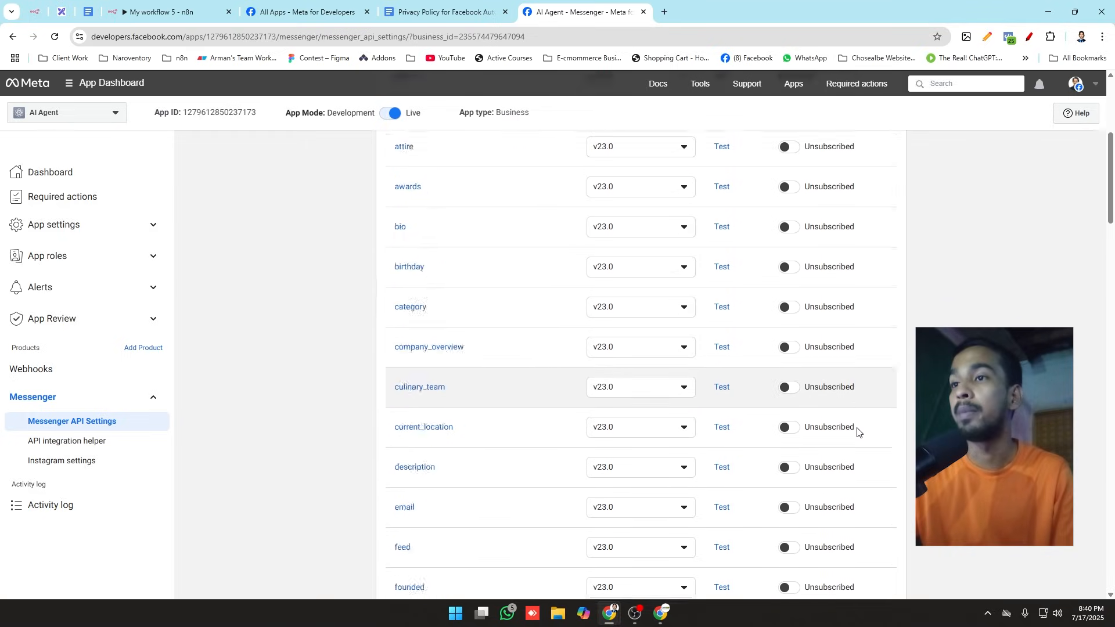
pyautogui.scroll(-4, 857, 432)
pyautogui.scroll(-3, 859, 430)
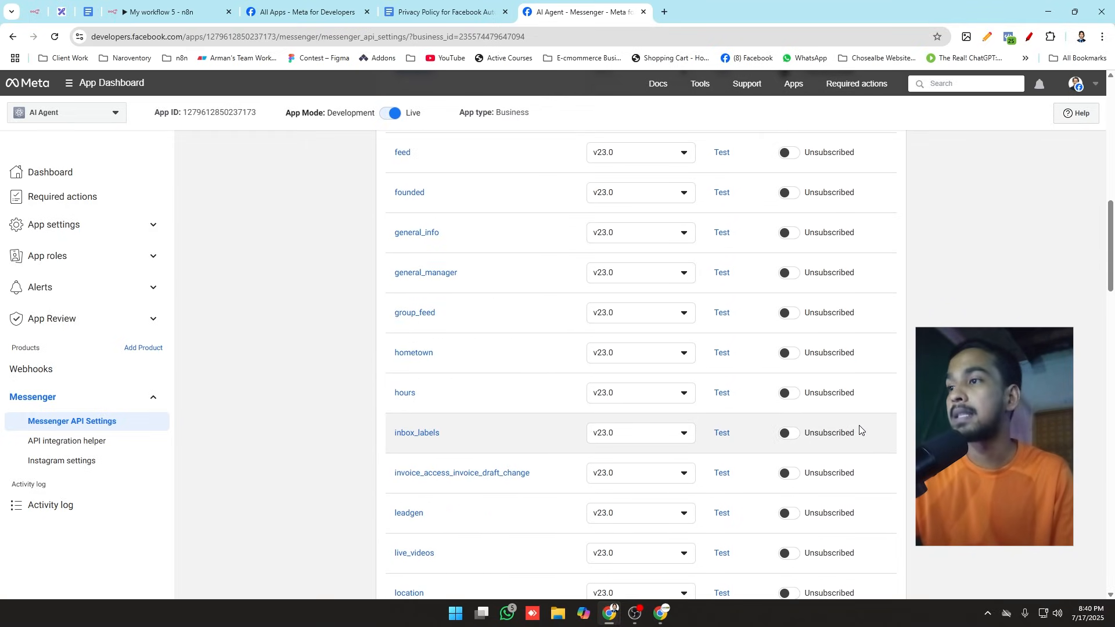
pyautogui.scroll(-4, 860, 430)
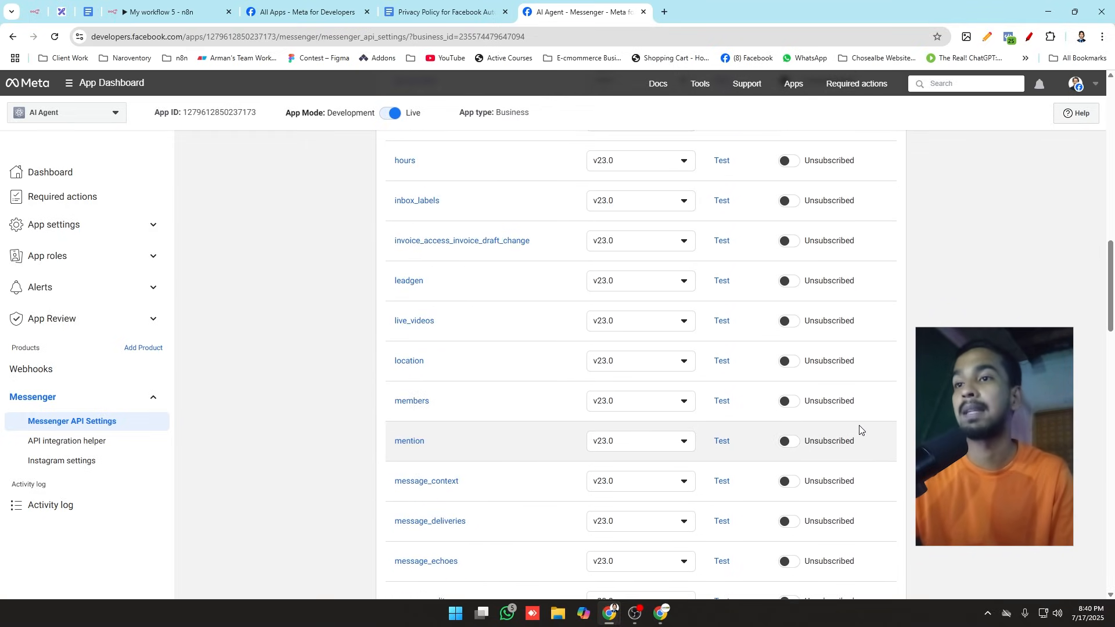
pyautogui.scroll(-4, 860, 430)
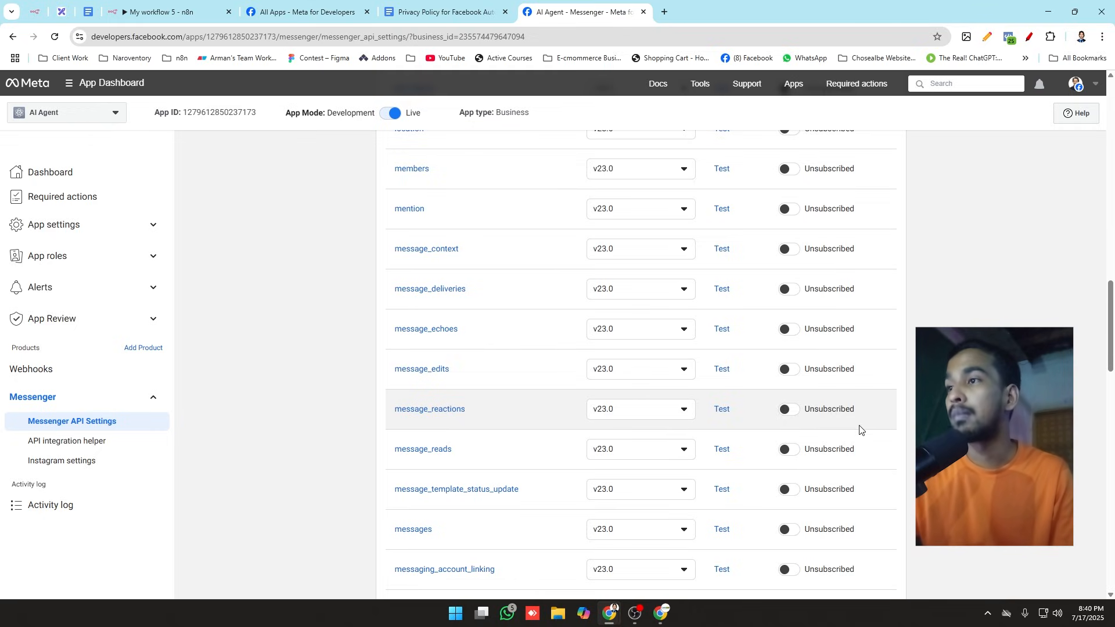
pyautogui.scroll(1, 861, 427)
pyautogui.scroll(-2, 861, 426)
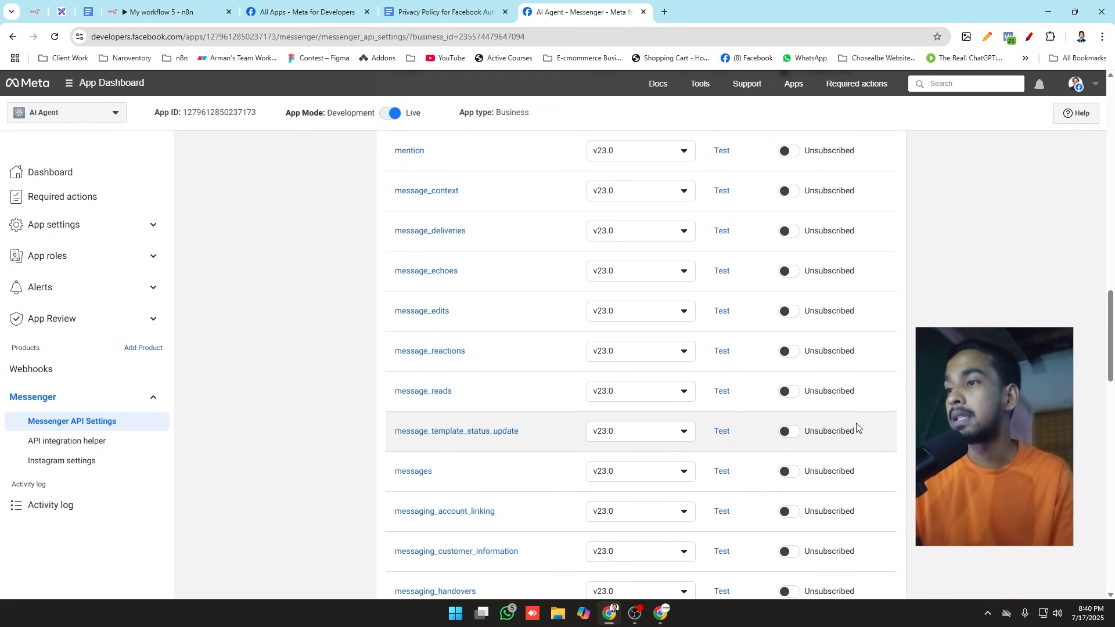
pyautogui.click(784, 392)
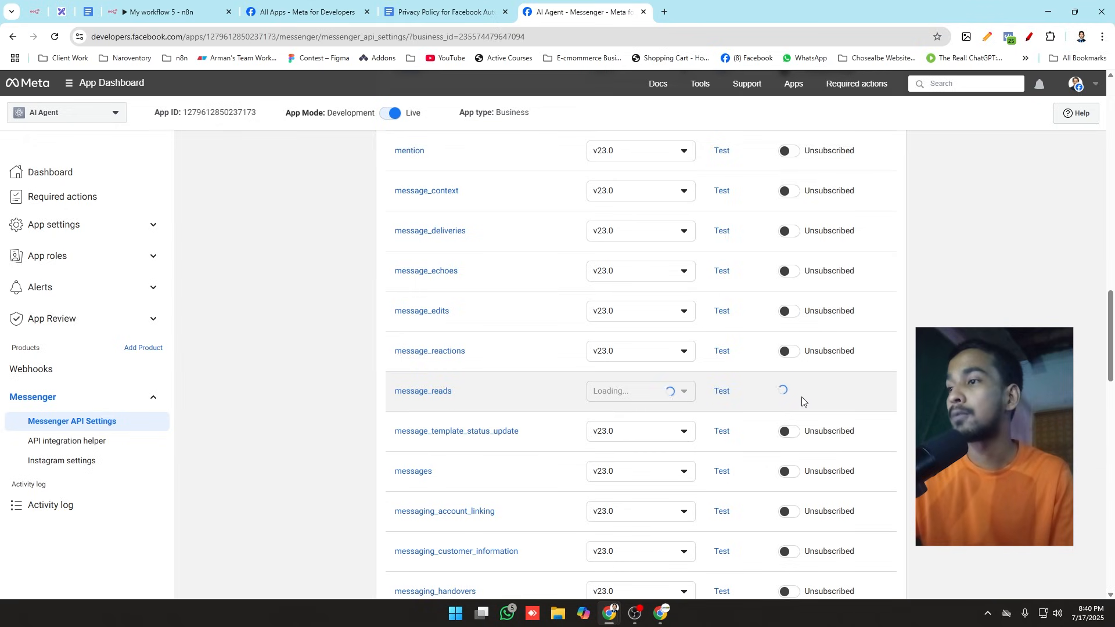
# Step: Subscribe the webhook to the messages field, dismiss the notification and collapse the Configure webhooks section
pyautogui.click(788, 470)
pyautogui.click(1078, 519)
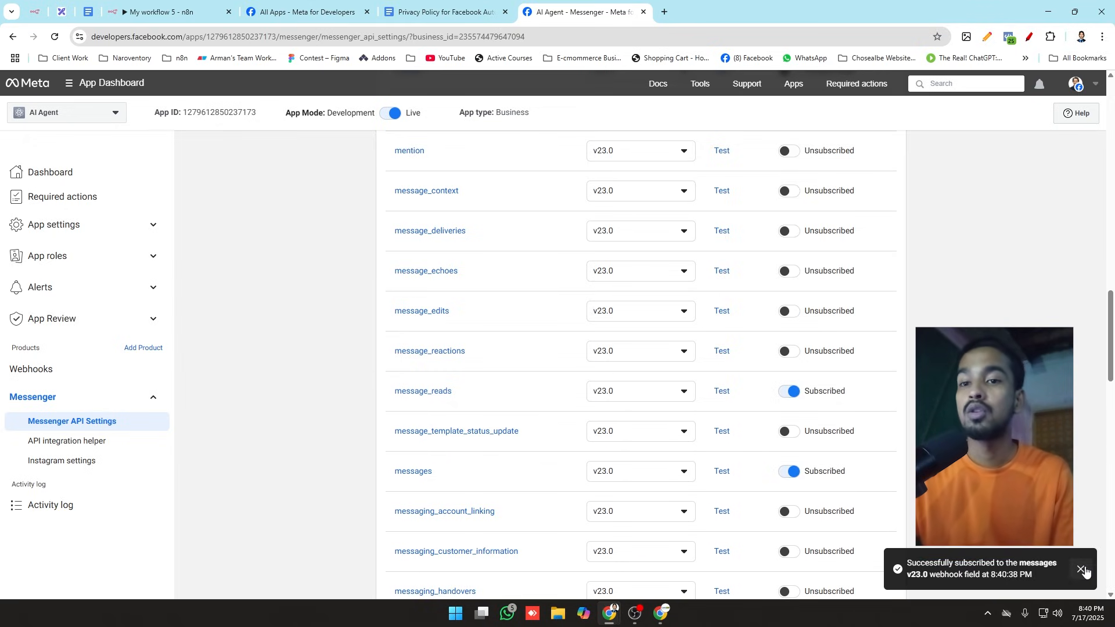
pyautogui.click(1080, 569)
pyautogui.scroll(20, 761, 428)
pyautogui.scroll(3, 659, 405)
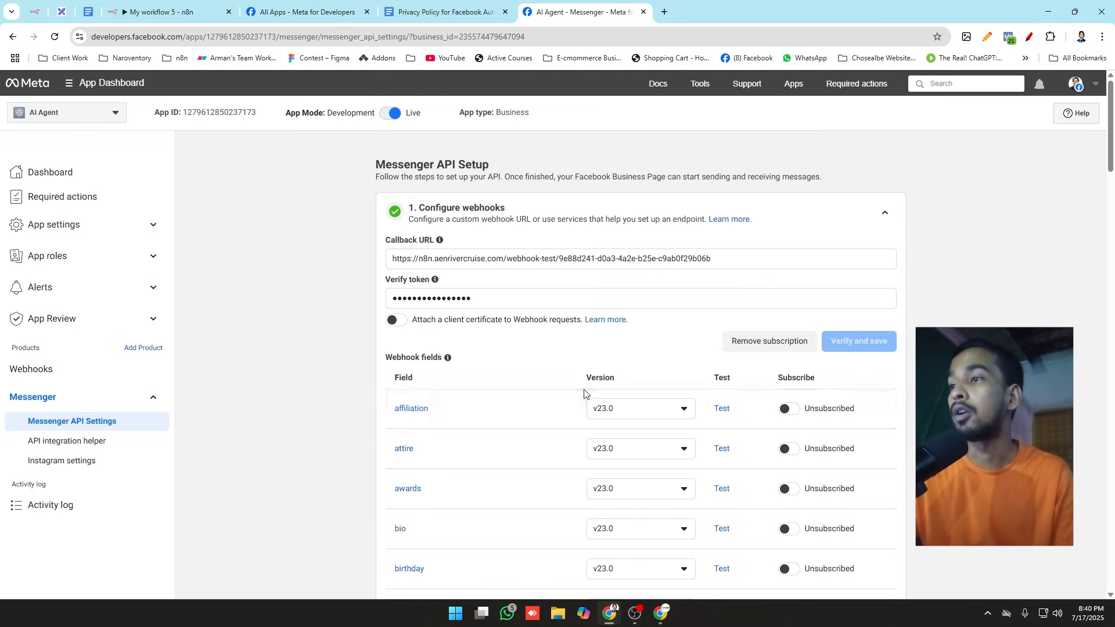
pyautogui.click(884, 212)
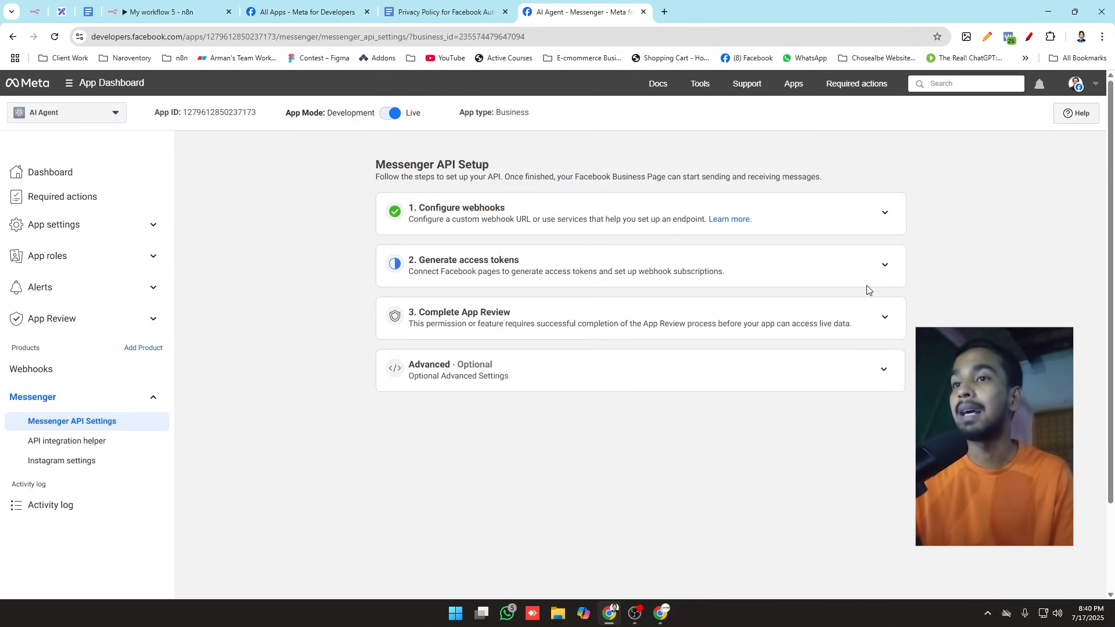
# Step: Expand the Generate access tokens section and start connecting a Facebook page, continuing with the logged-in Facebook account
pyautogui.moveTo(422, 208)
pyautogui.mouseDown()
pyautogui.moveTo(510, 209)
pyautogui.moveTo(408, 213)
pyautogui.mouseUp()
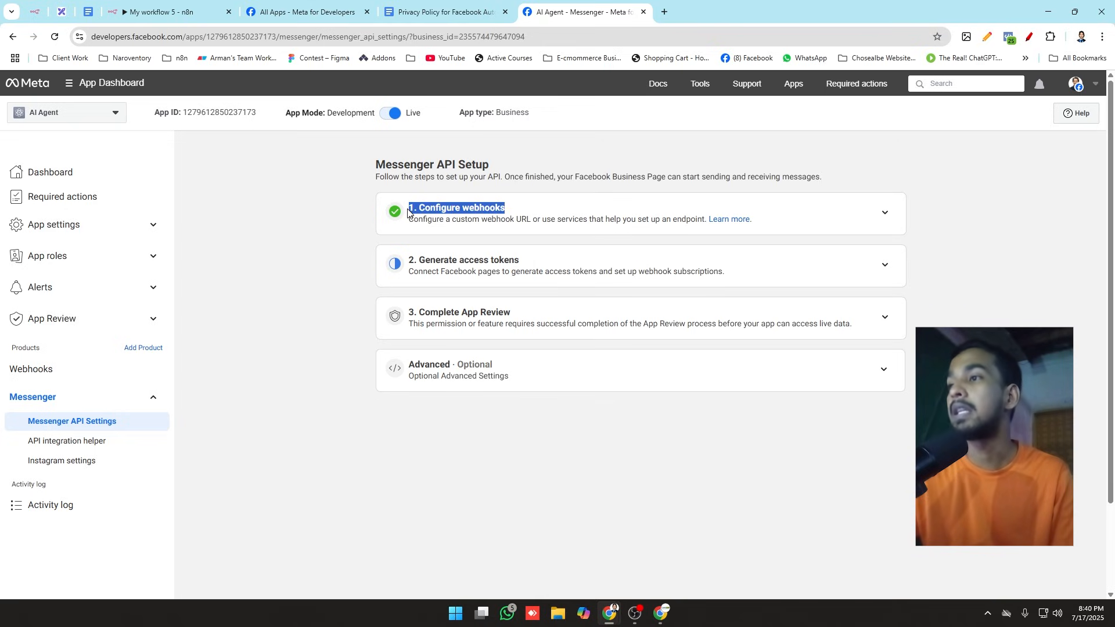
pyautogui.click(520, 268)
pyautogui.click(884, 266)
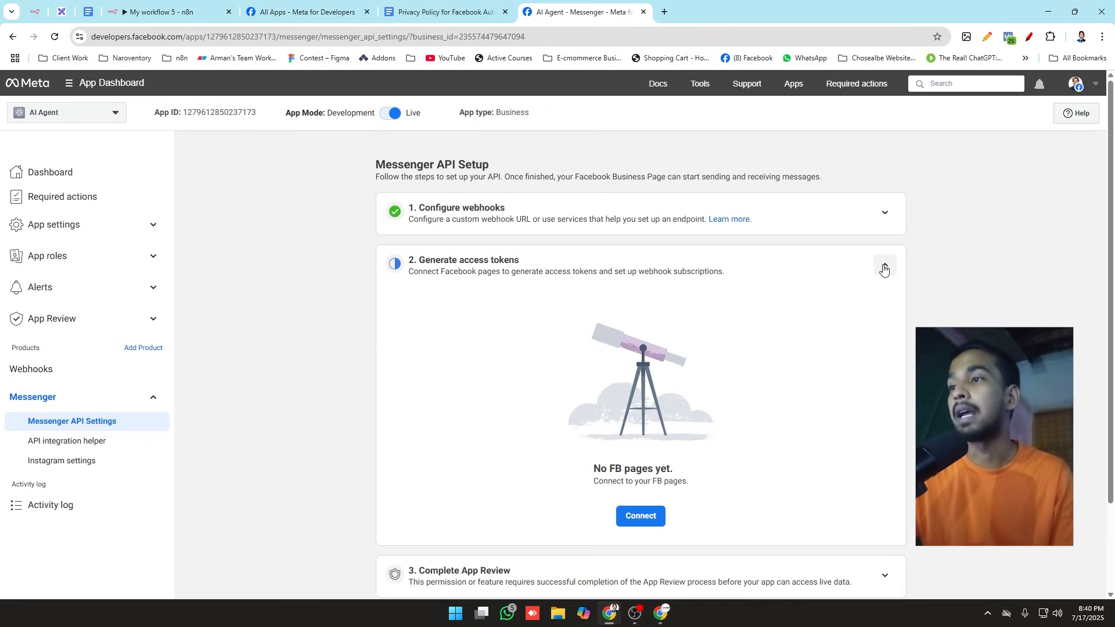
pyautogui.scroll(-1, 883, 267)
pyautogui.scroll(-1, 884, 269)
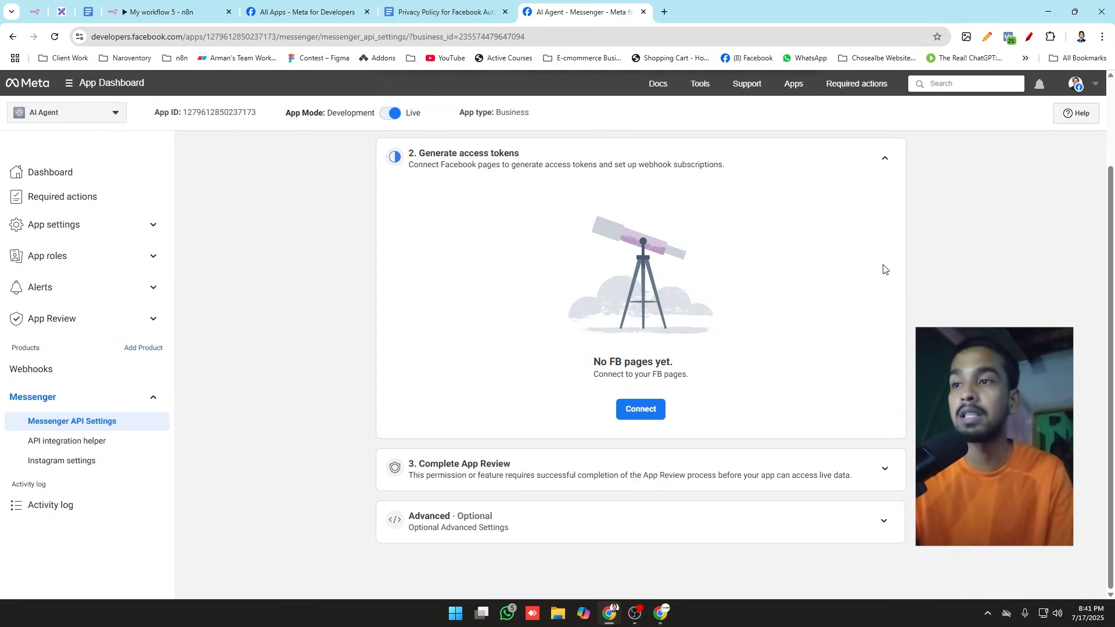
pyautogui.click(640, 409)
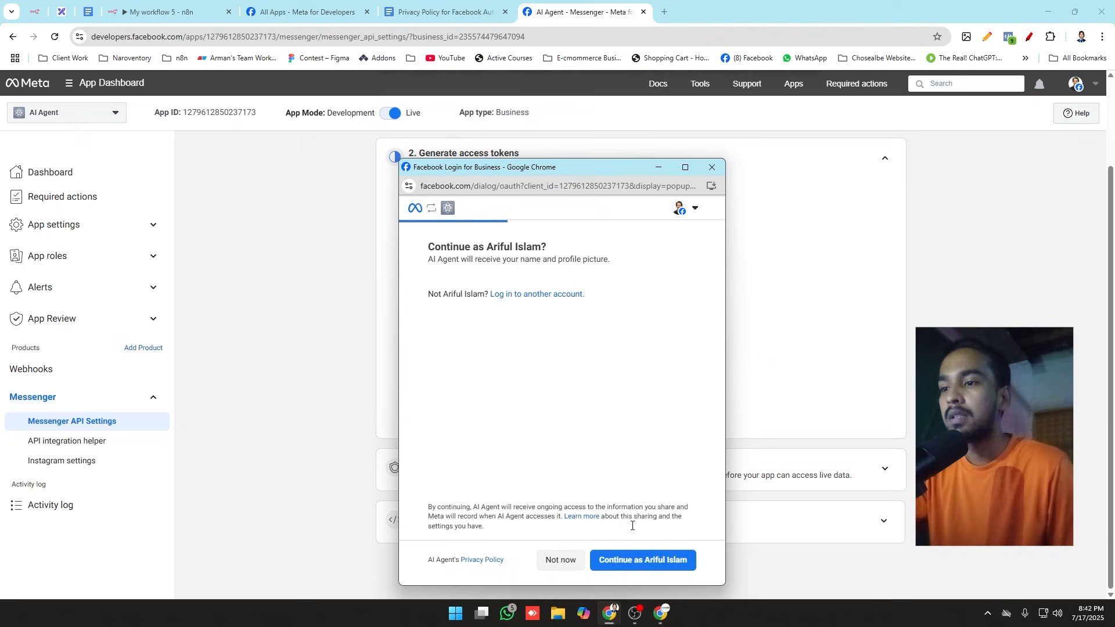
pyautogui.click(643, 561)
# Step: Grant AI Agent access to the Onnaro Digital LTD Co. page only, save the access request and close the login window
pyautogui.scroll(-1, 572, 360)
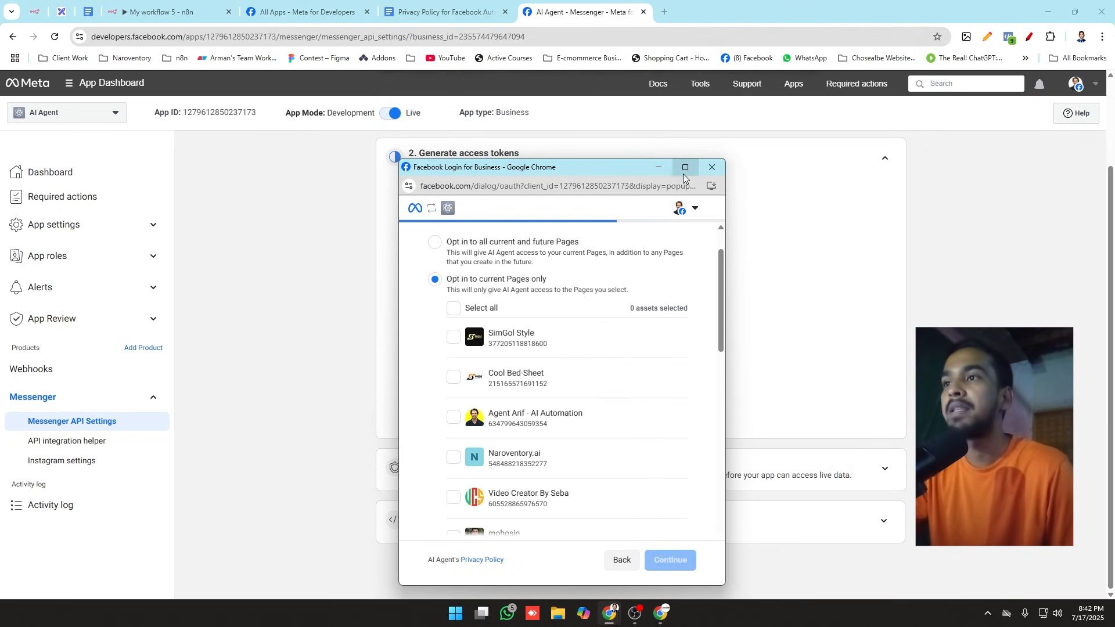
pyautogui.moveTo(633, 170); pyautogui.dragTo(626, 118)
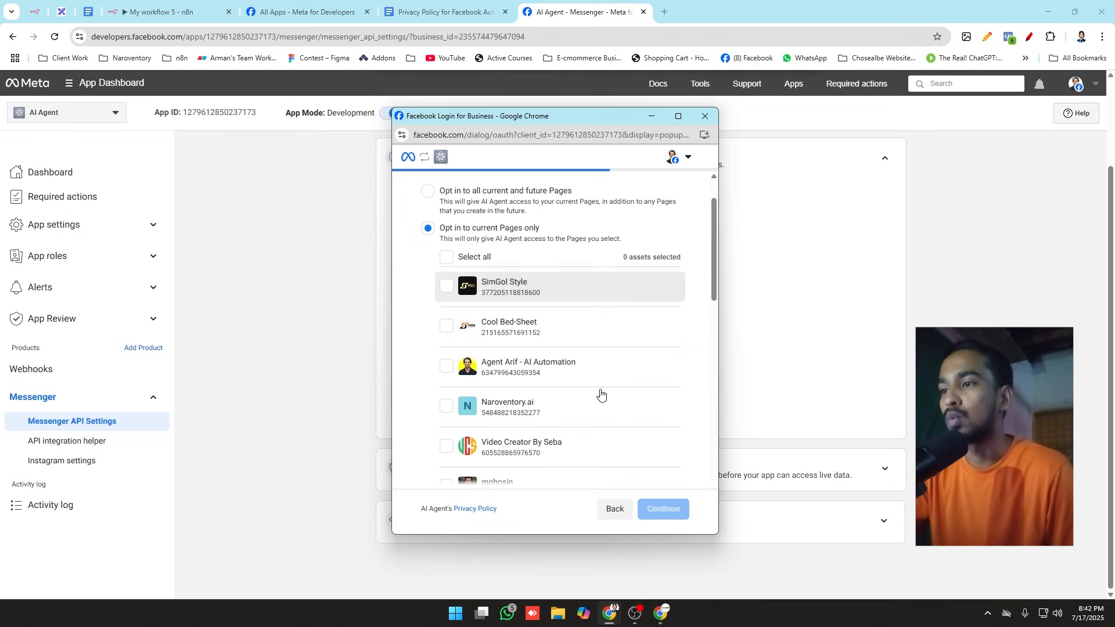
pyautogui.scroll(-4, 599, 401)
pyautogui.click(595, 338)
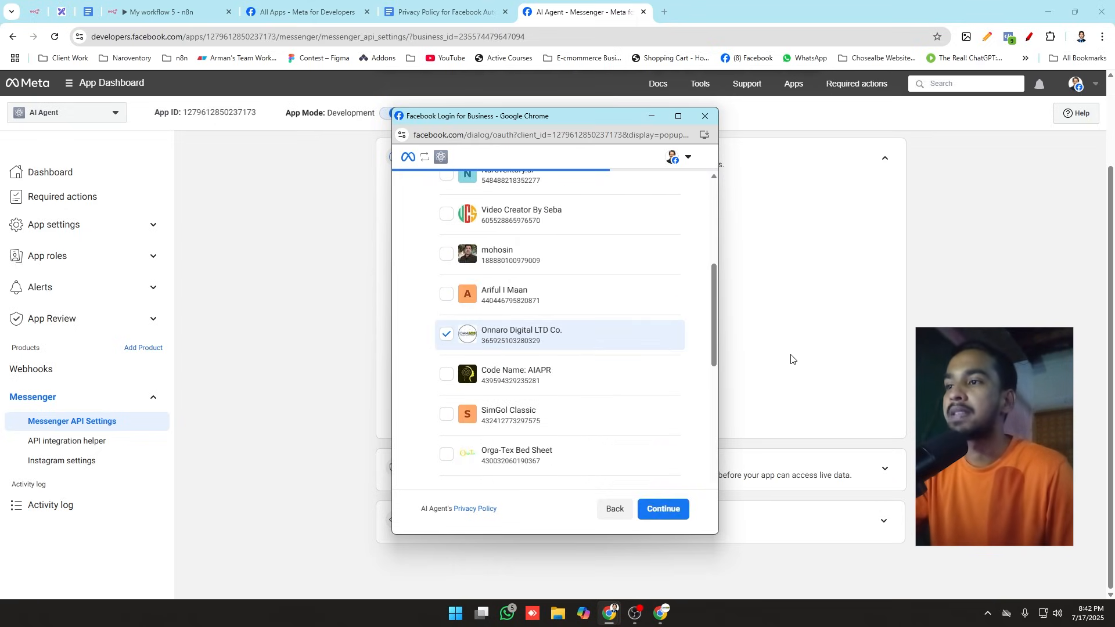
pyautogui.scroll(-1, 561, 364)
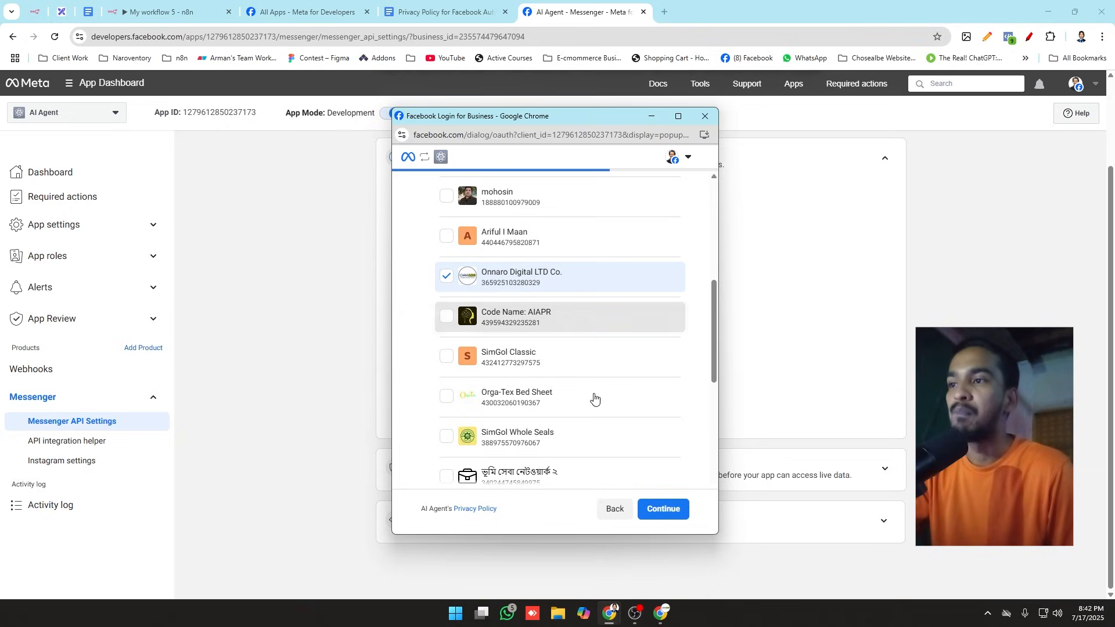
pyautogui.click(654, 513)
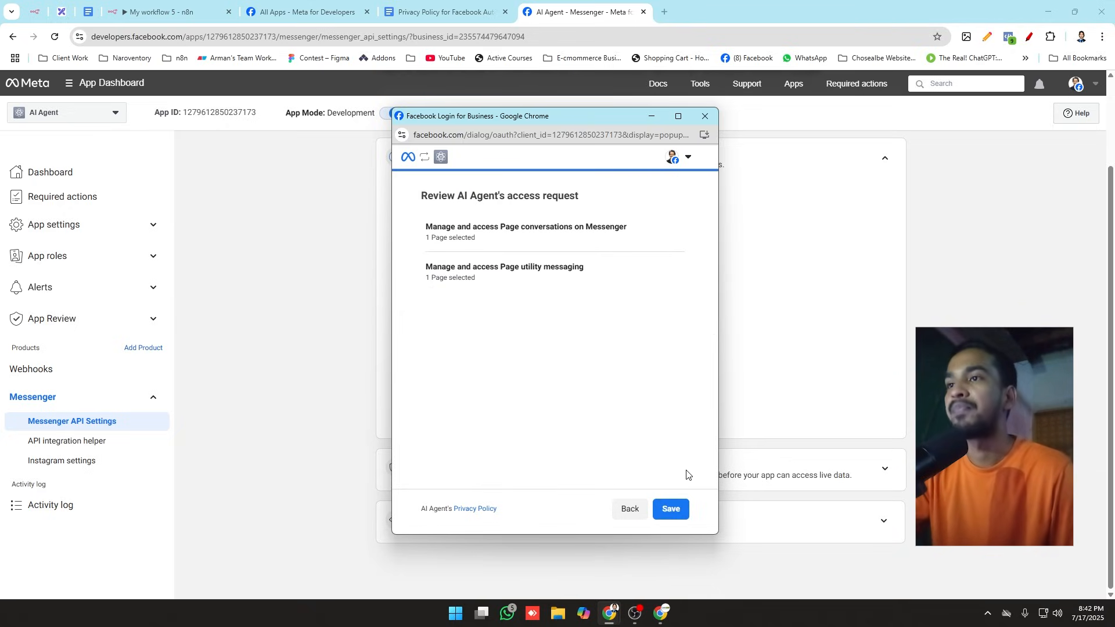
pyautogui.click(671, 519)
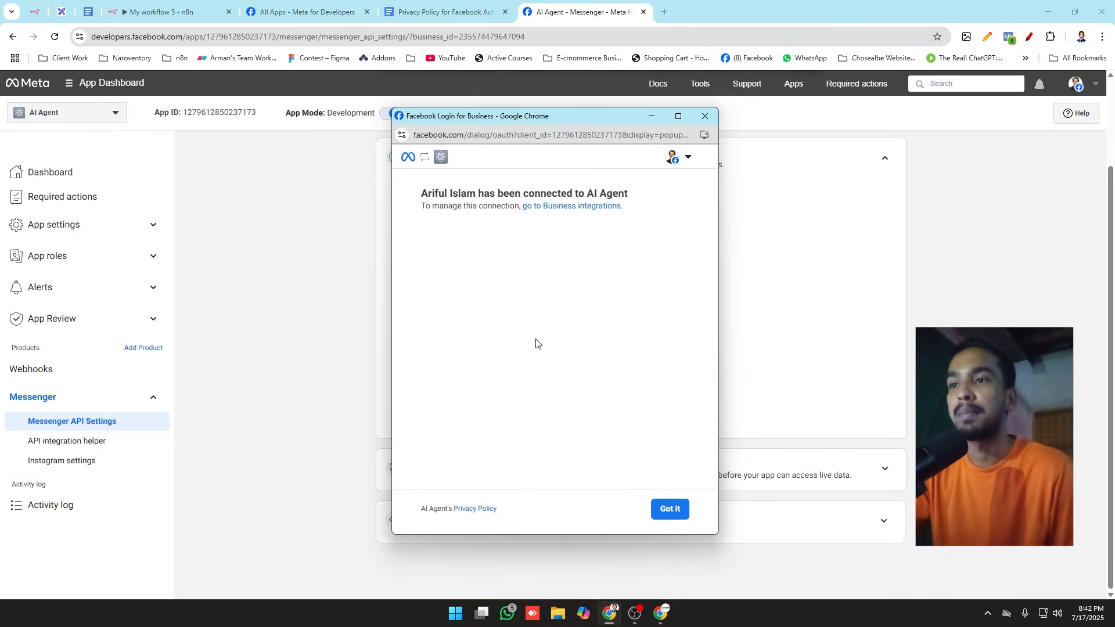
pyautogui.click(665, 511)
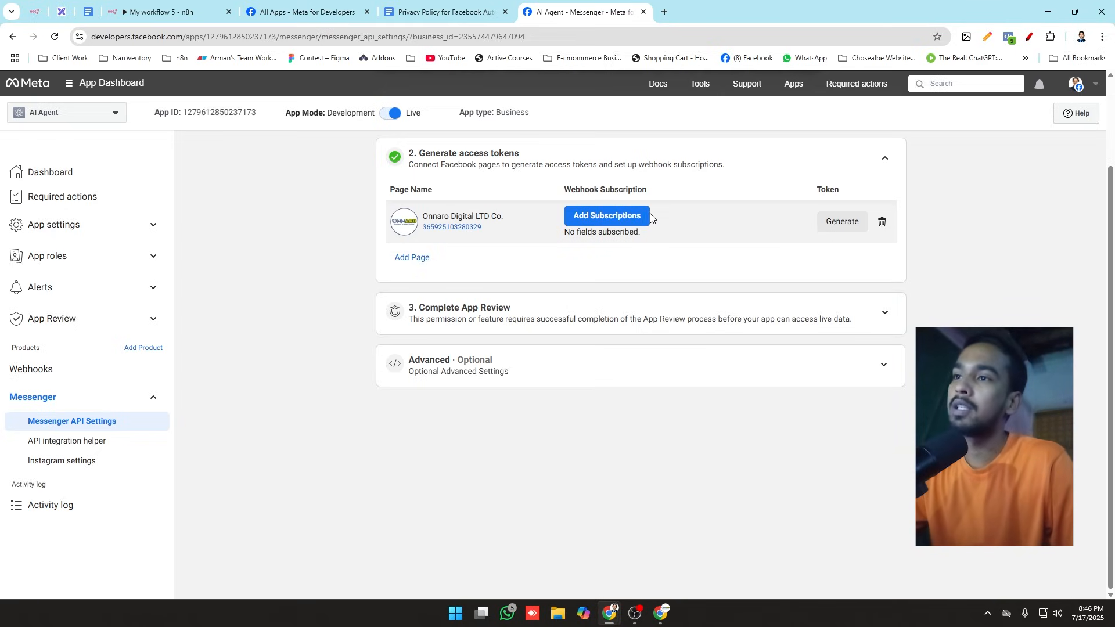
# Step: Add webhook subscriptions for messages and message_reads to the Onnaro Digital LTD Co. page
pyautogui.click(637, 221)
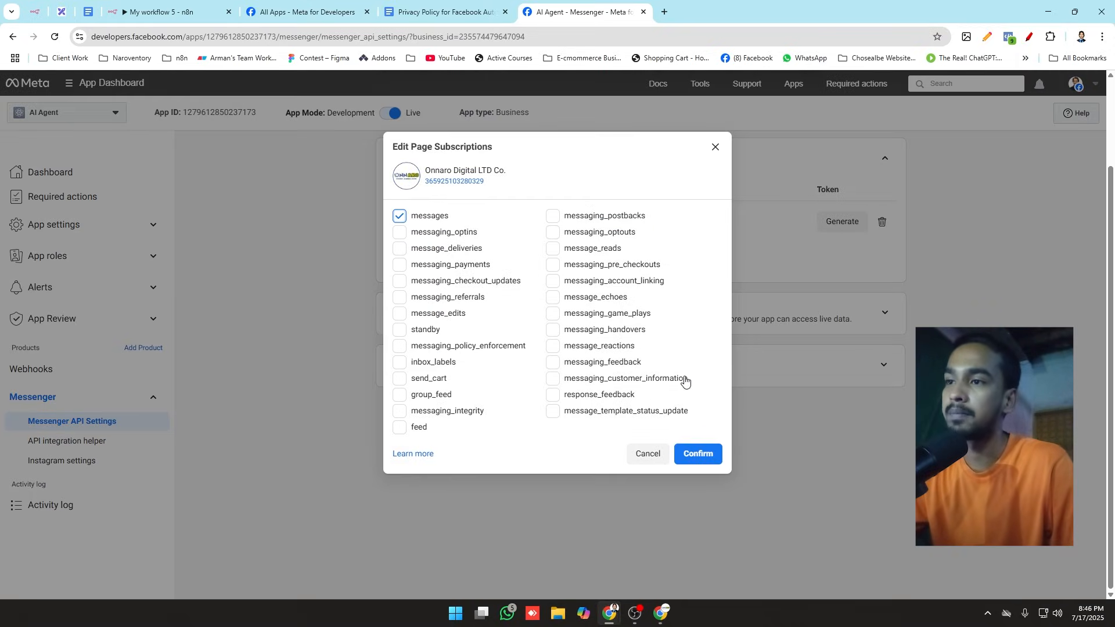
pyautogui.click(577, 251)
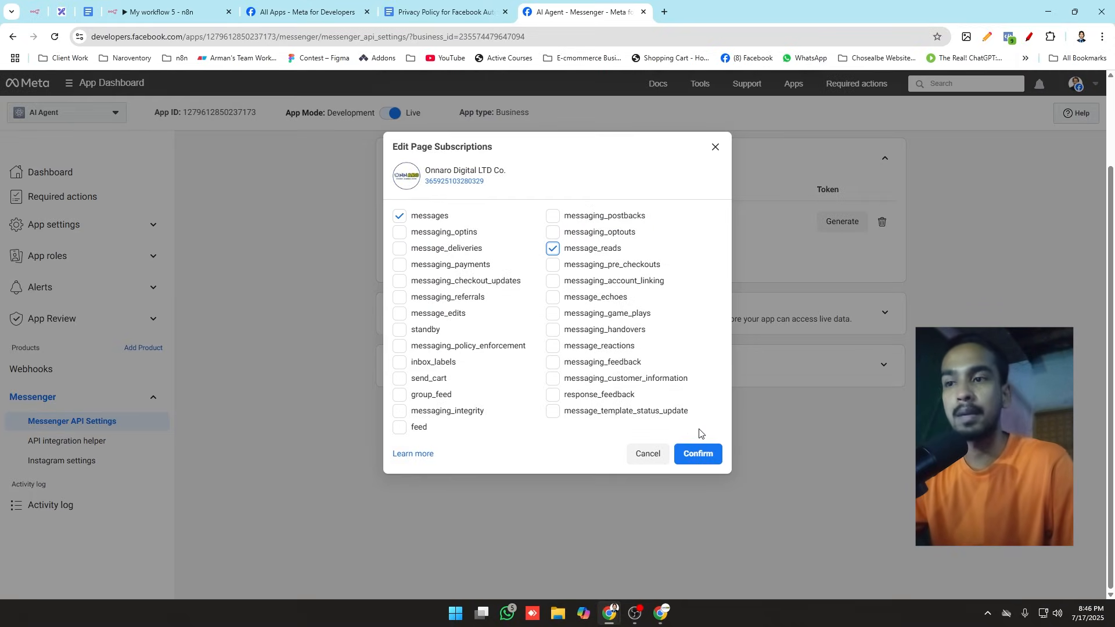
pyautogui.click(701, 455)
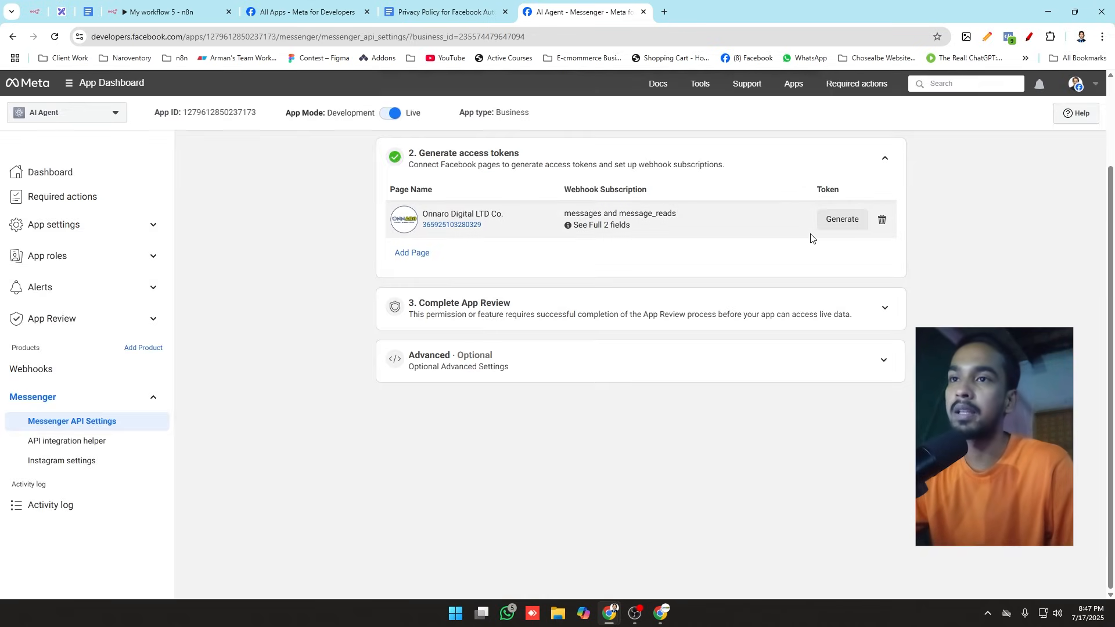
# Step: Generate an access token for the connected page, acknowledge the security notice, copy the token and close the dialog
pyautogui.click(837, 225)
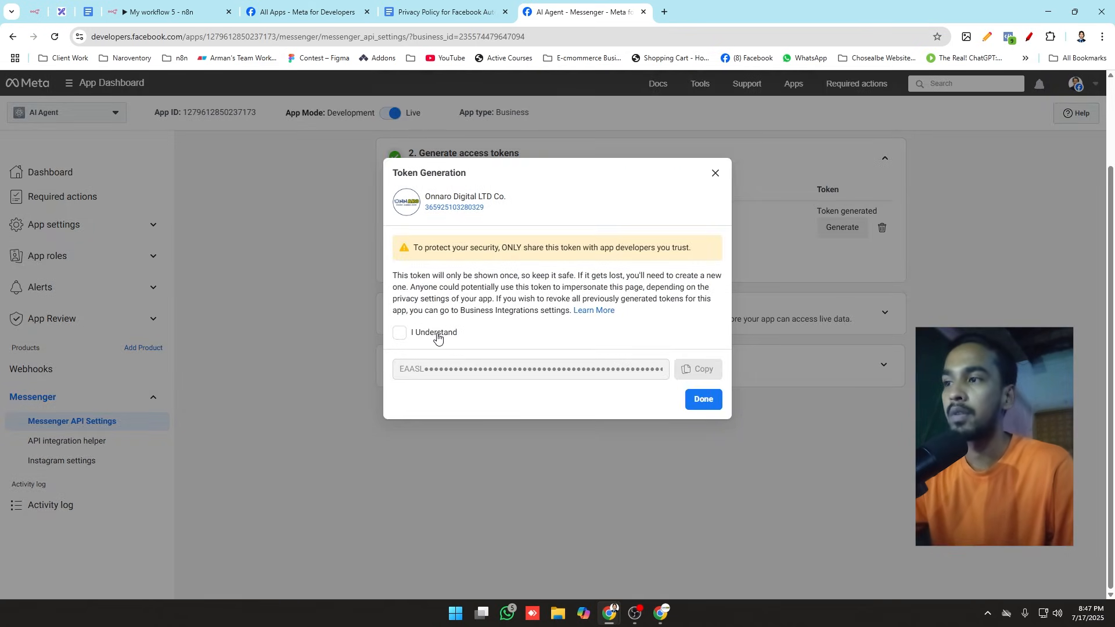
pyautogui.click(438, 338)
pyautogui.click(704, 370)
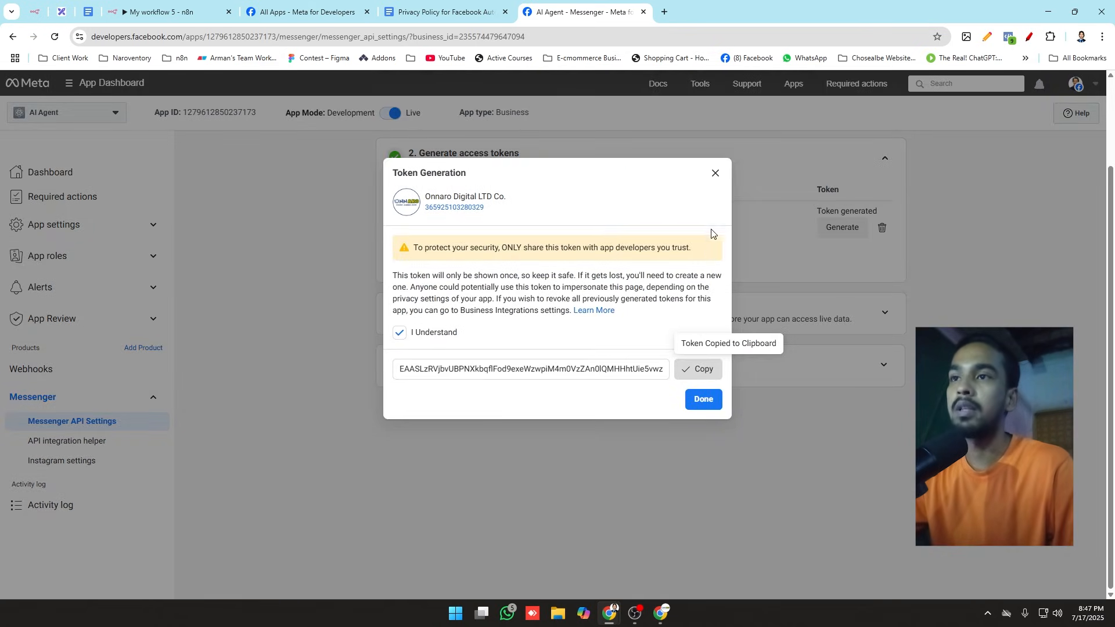
pyautogui.click(715, 173)
# Step: Replace the Chrome Notes content with the copied page access token, then collapse the Generate access tokens section
pyautogui.click(986, 37)
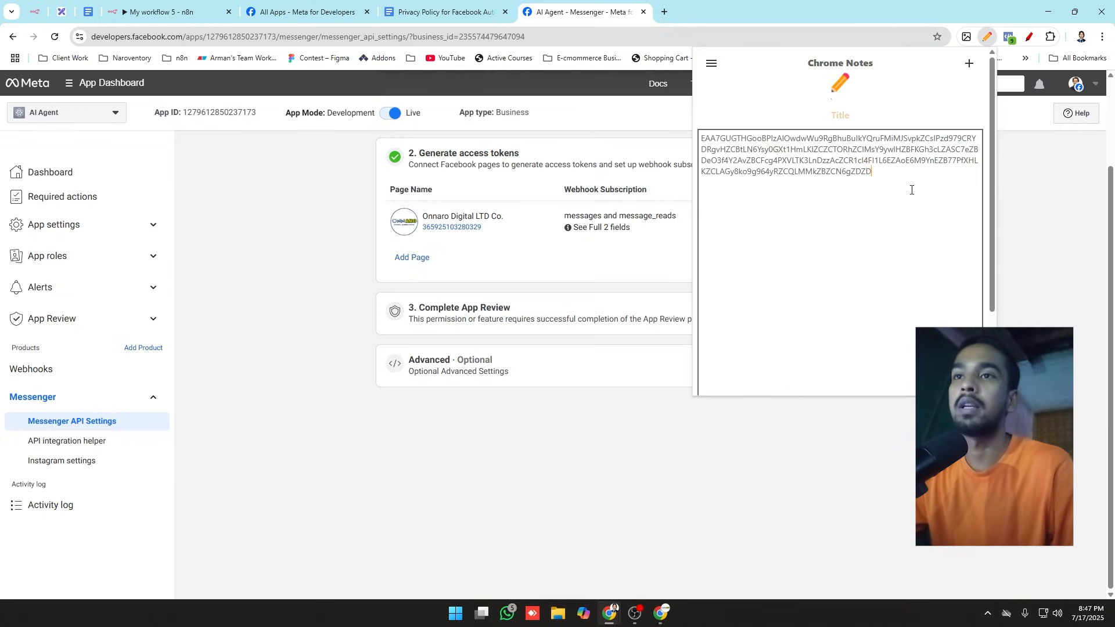
pyautogui.hotkey('ctrl', 'a')
pyautogui.hotkey('ctrl', 'v')
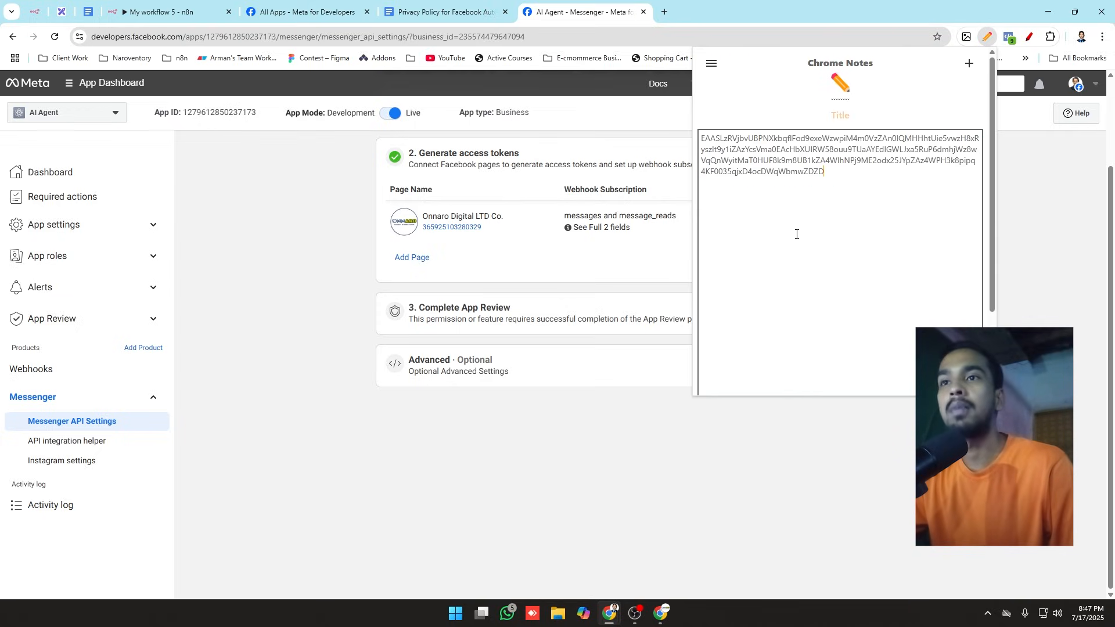
pyautogui.click(551, 264)
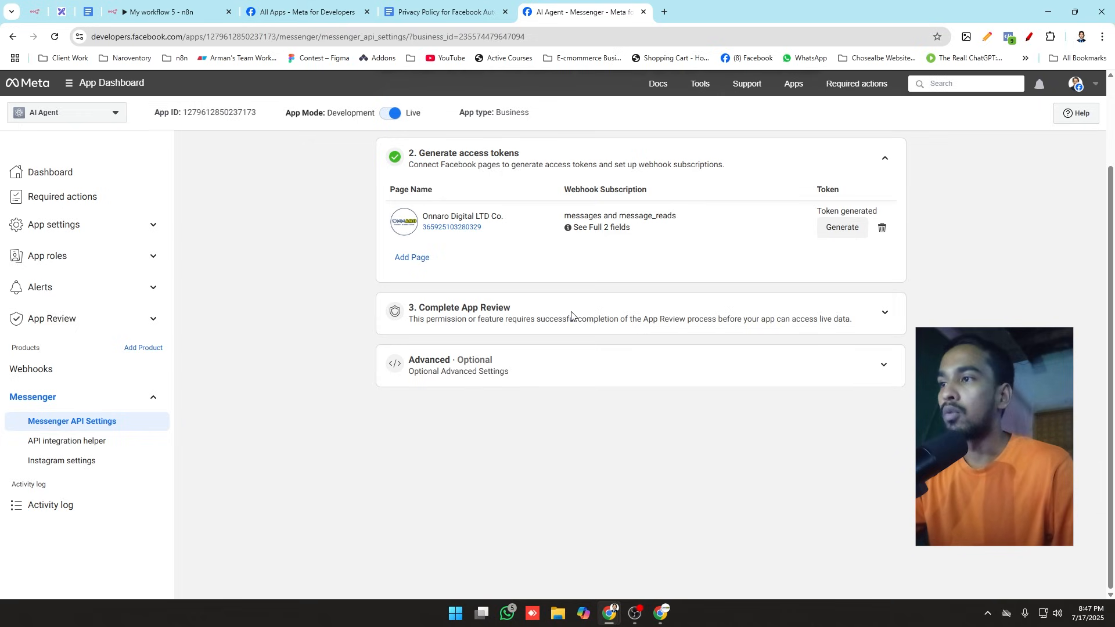
pyautogui.scroll(2, 659, 336)
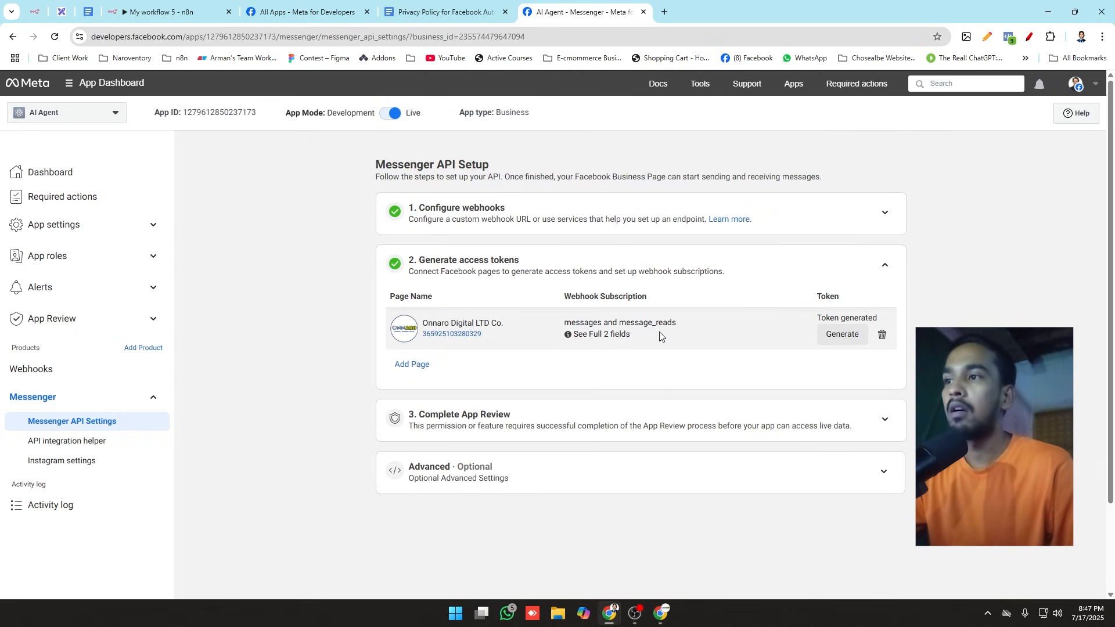
pyautogui.click(882, 272)
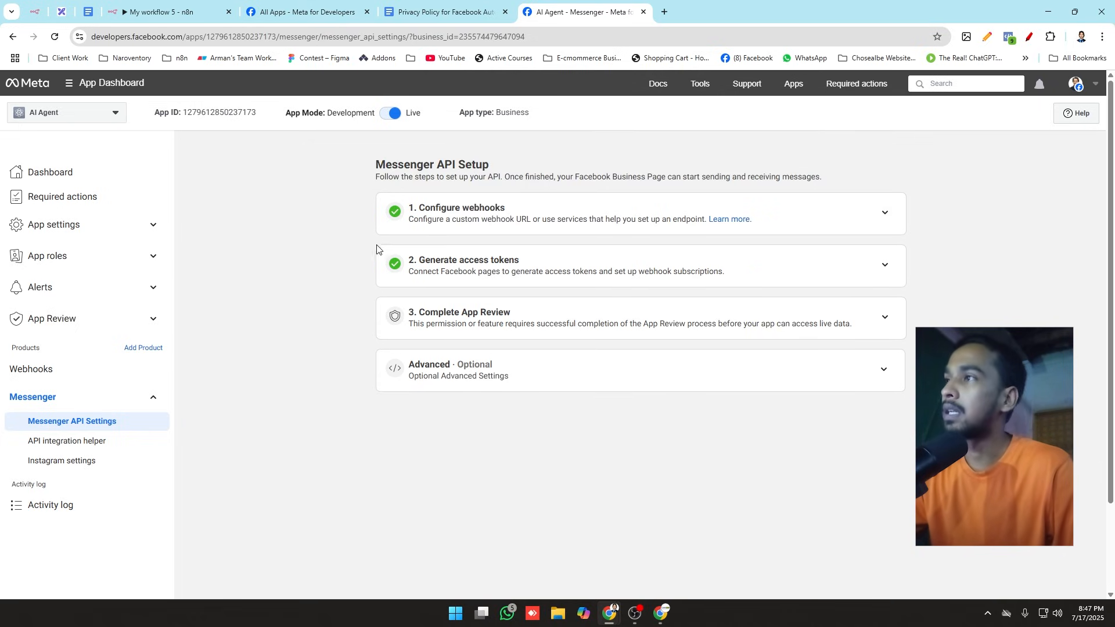
pyautogui.click(148, 11)
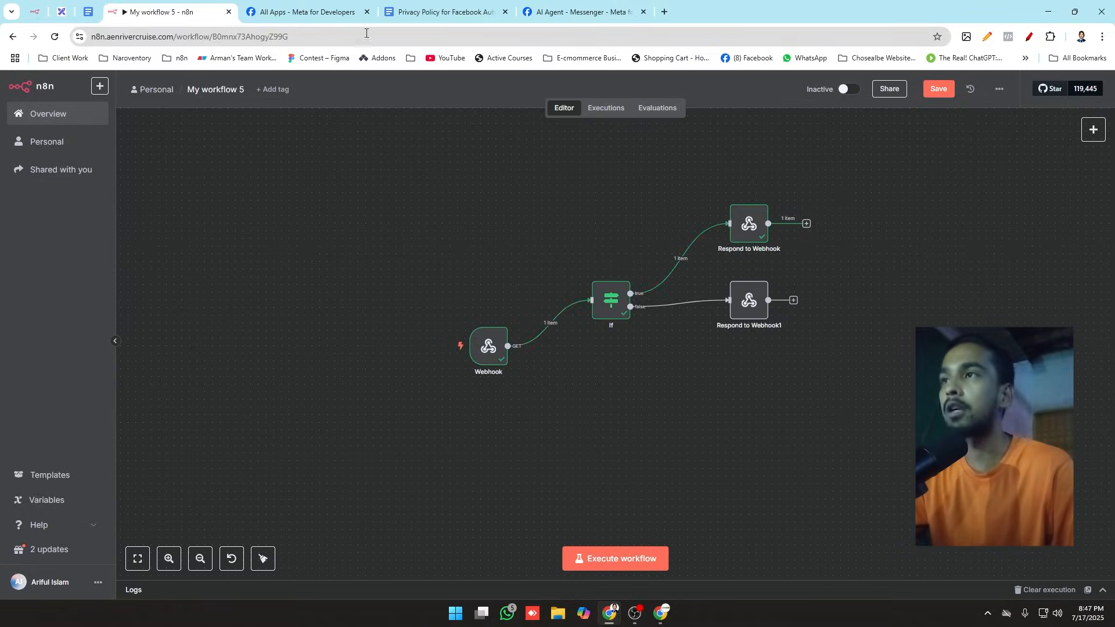
pyautogui.click(578, 12)
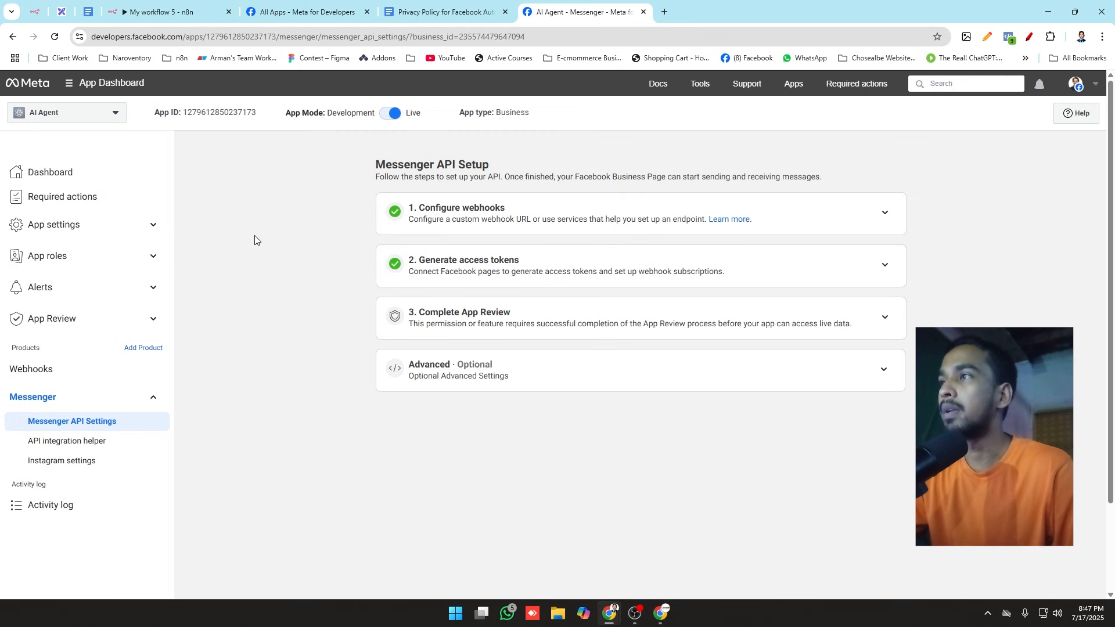
# Step: Open Facebook in a new tab, search for "onnaro digital ltd co" and open the Onnaro Digital LTD Co. page
pyautogui.click(664, 12)
pyautogui.click(748, 59)
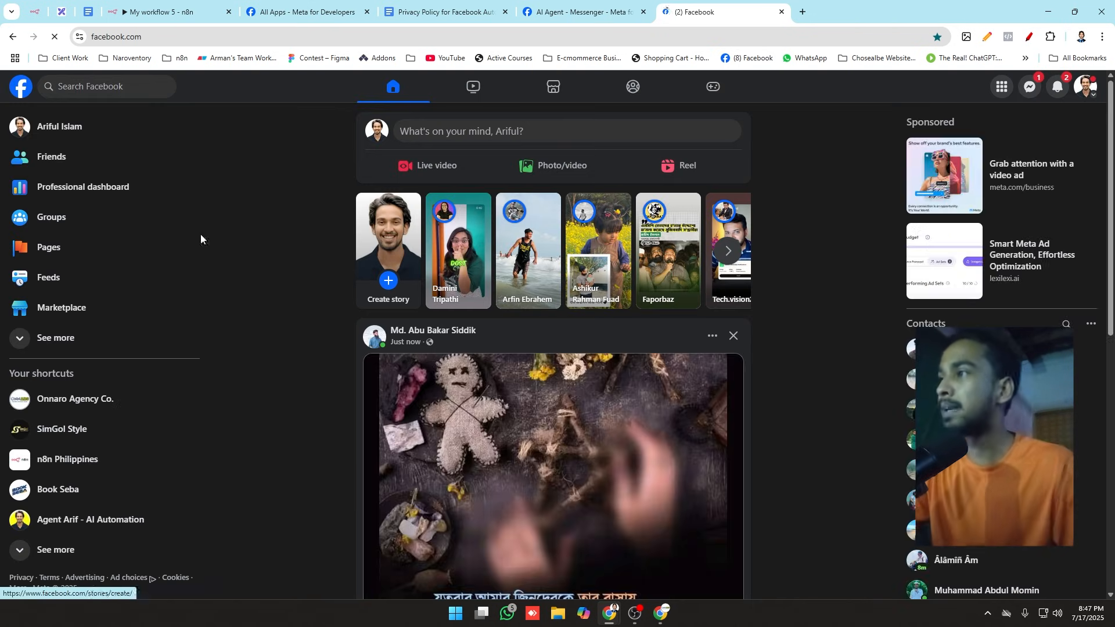
pyautogui.click(124, 86)
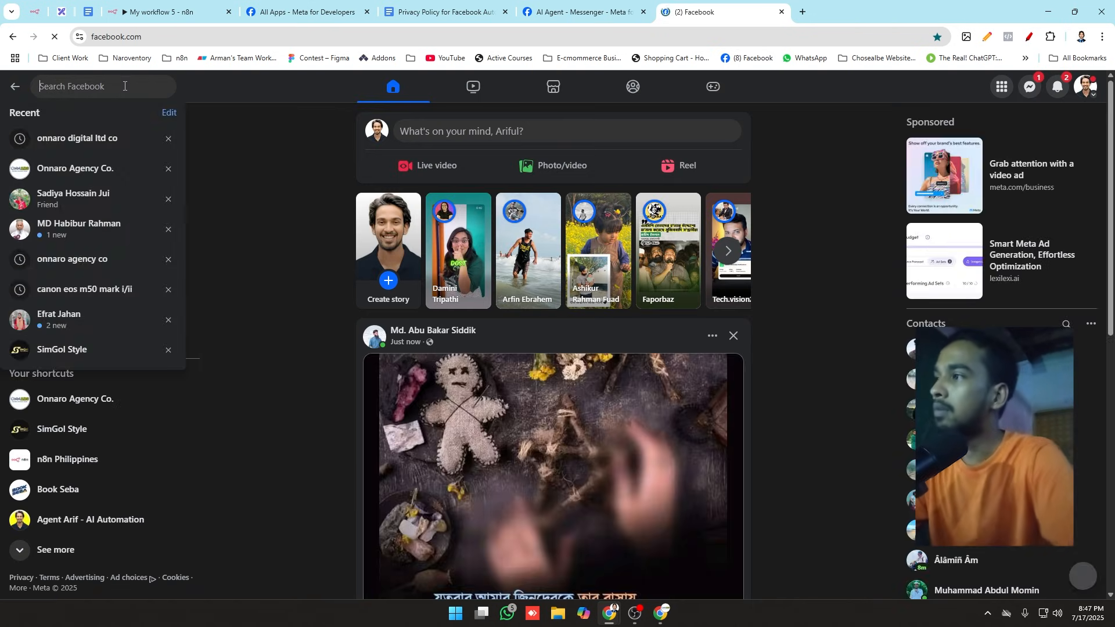
pyautogui.press('Down')
pyautogui.press('Return')
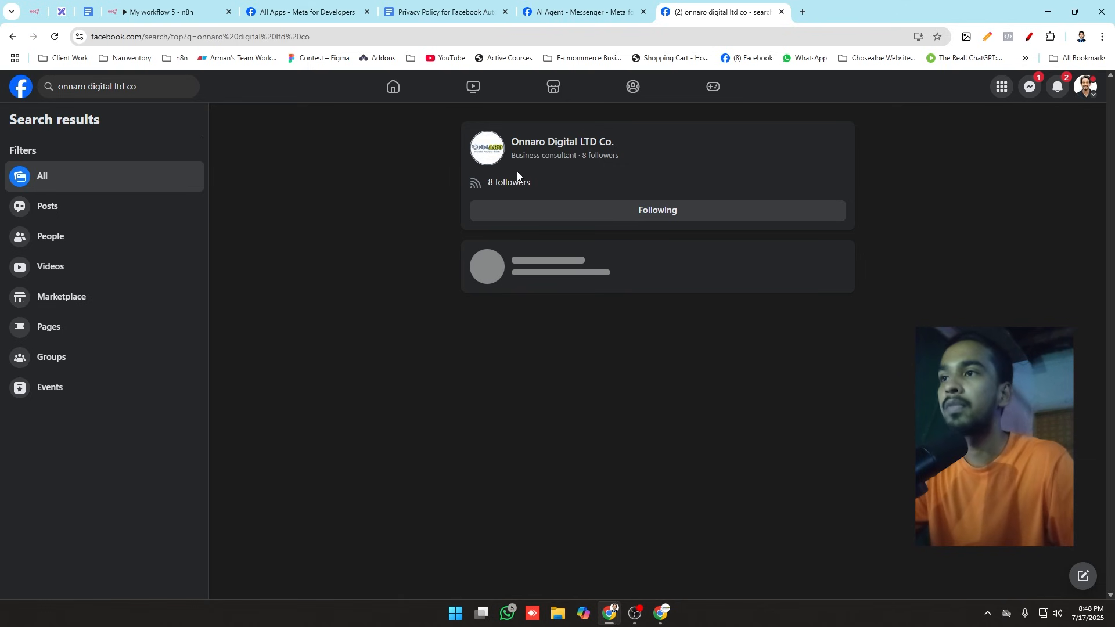
pyautogui.click(576, 142)
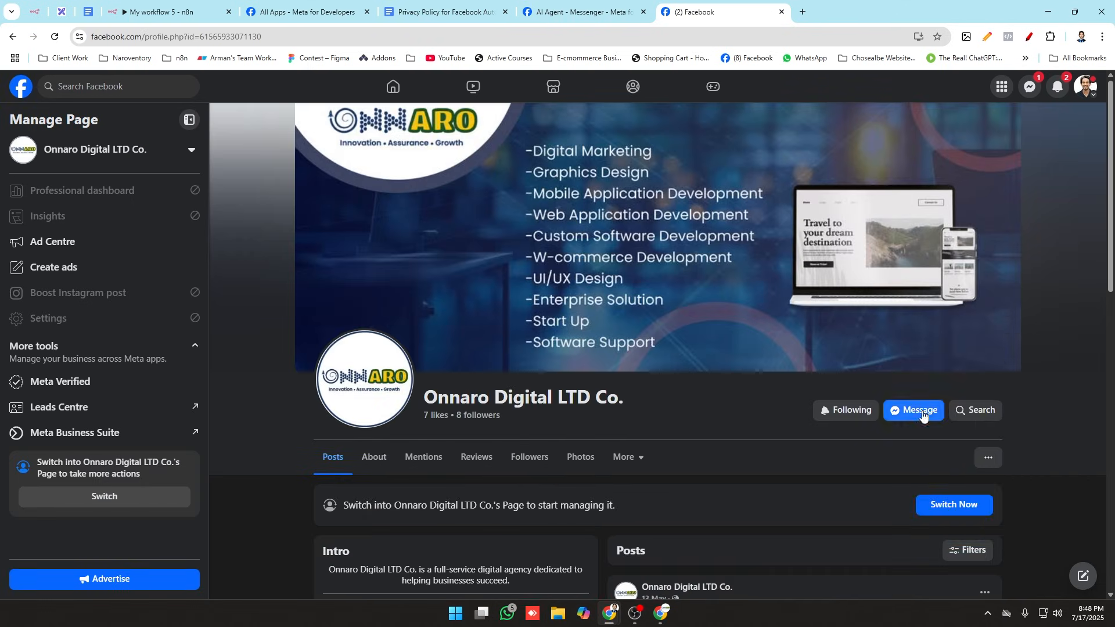
# Step: Open a Messenger chat with the page, send the test message "hi" and return to the n8n workflow
pyautogui.click(923, 416)
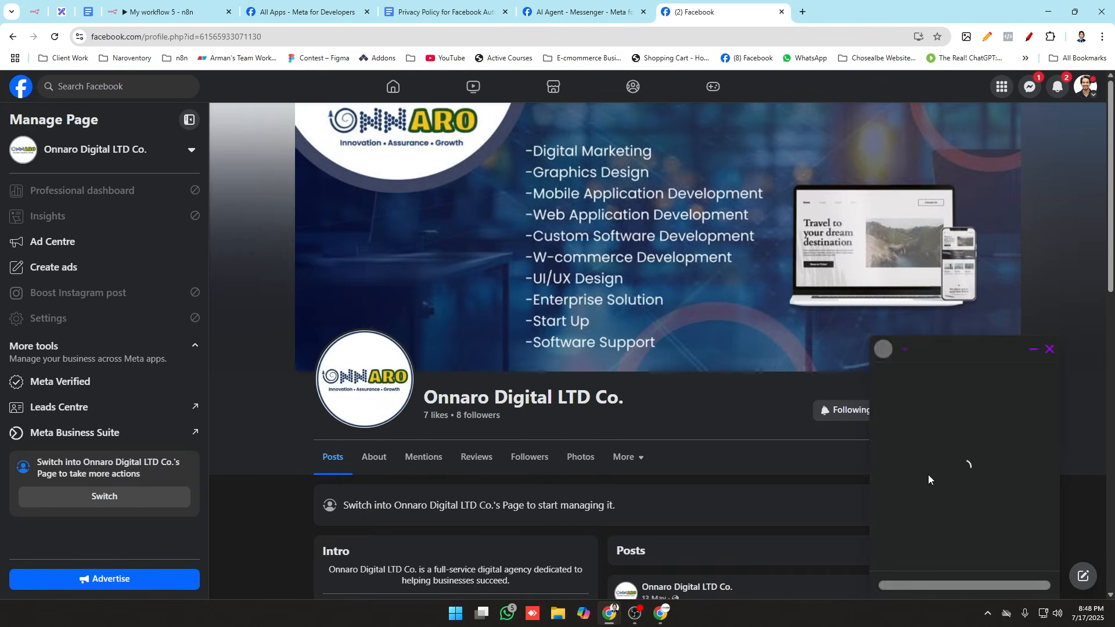
pyautogui.scroll(-2, 635, 359)
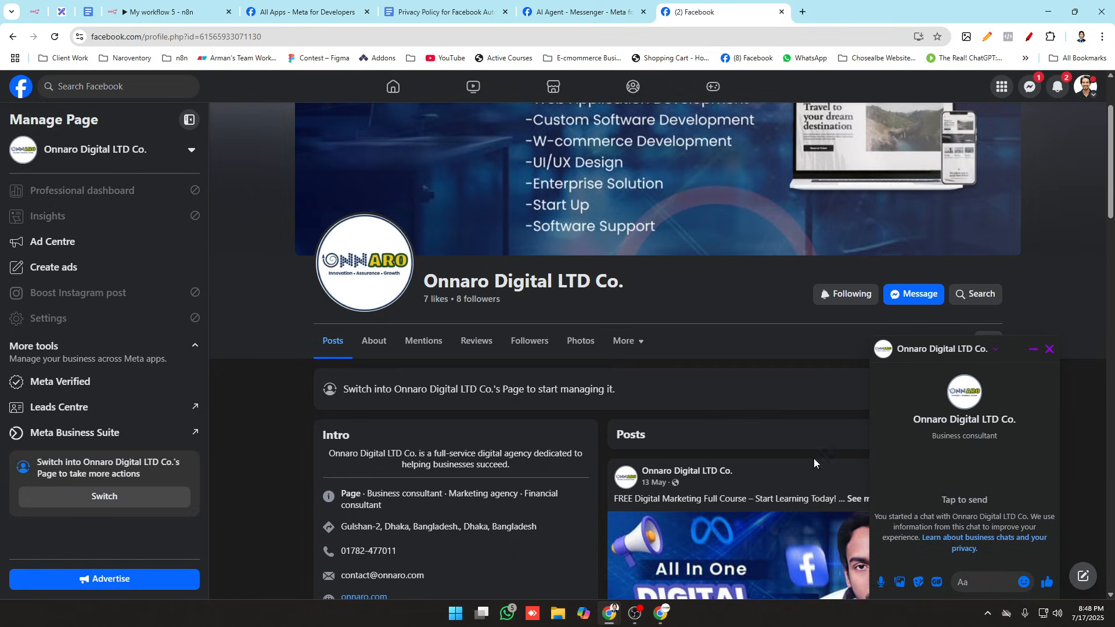
pyautogui.scroll(2, 815, 463)
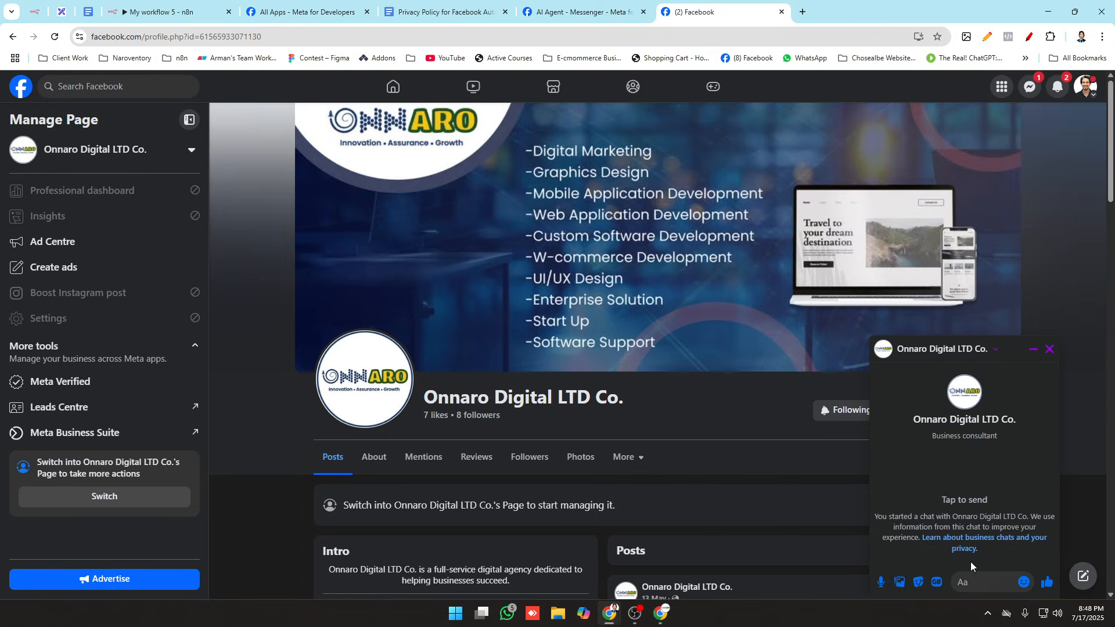
pyautogui.write('hi')
pyautogui.press('Return')
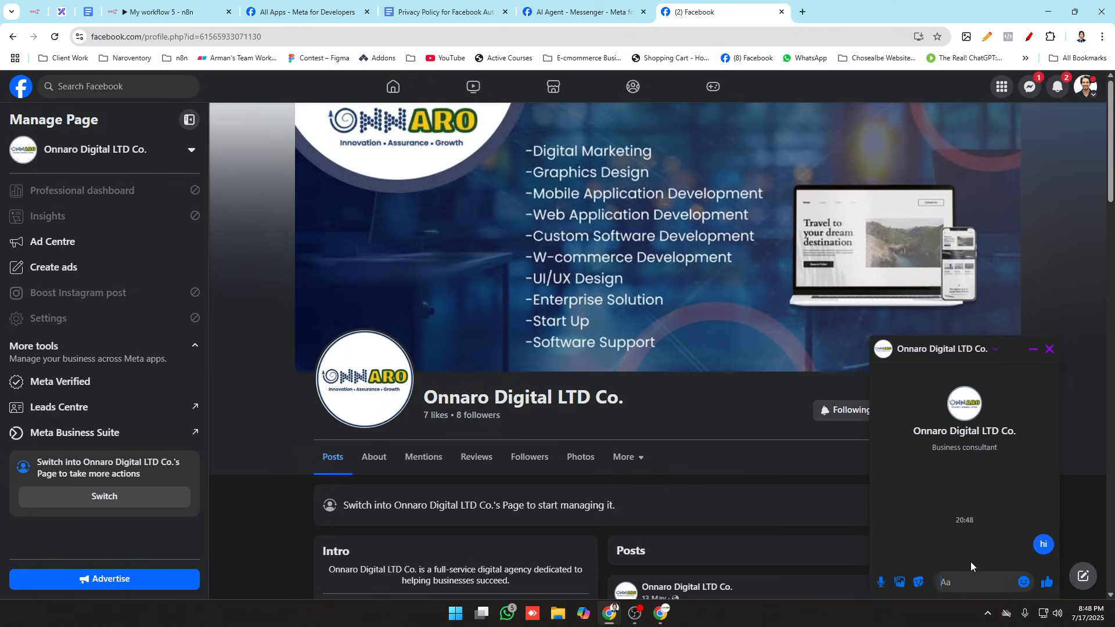
pyautogui.click(125, 6)
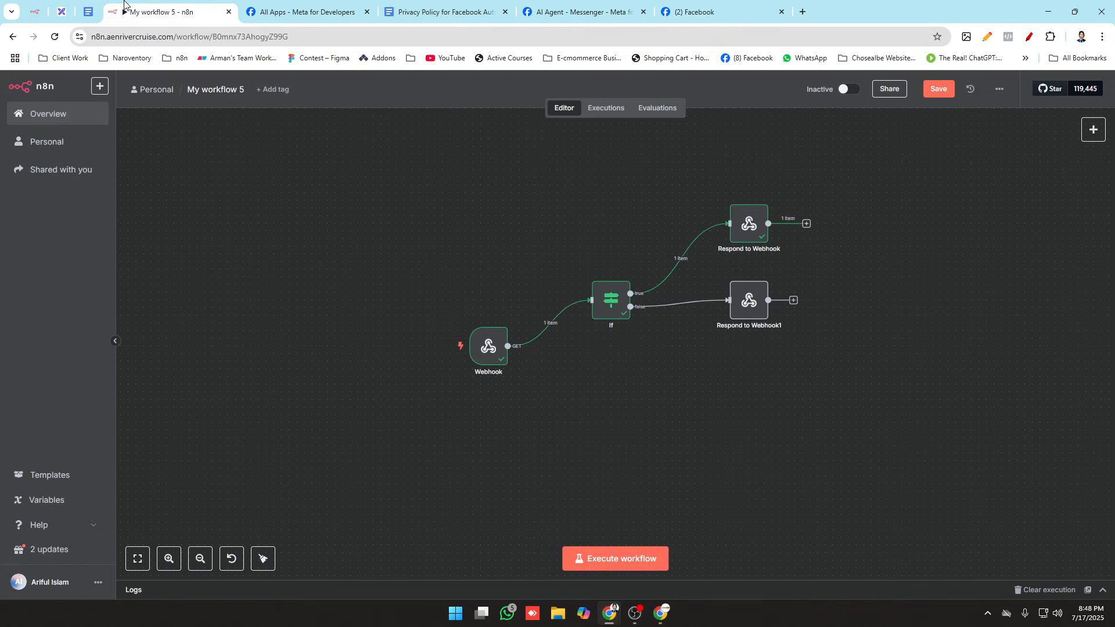
pyautogui.moveTo(515, 327)
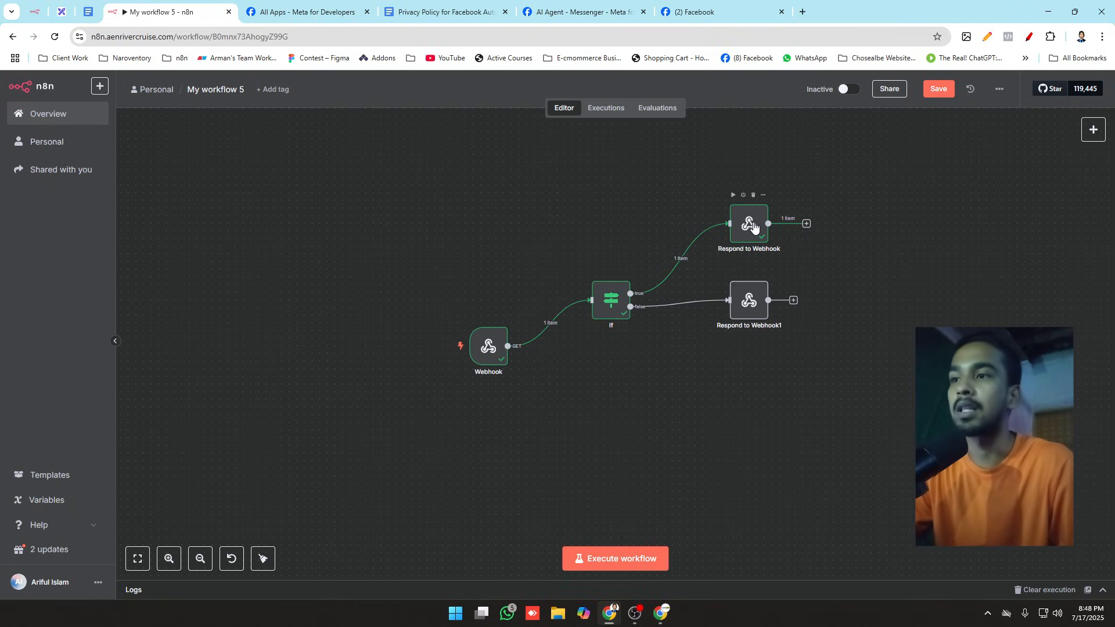
pyautogui.click(692, 5)
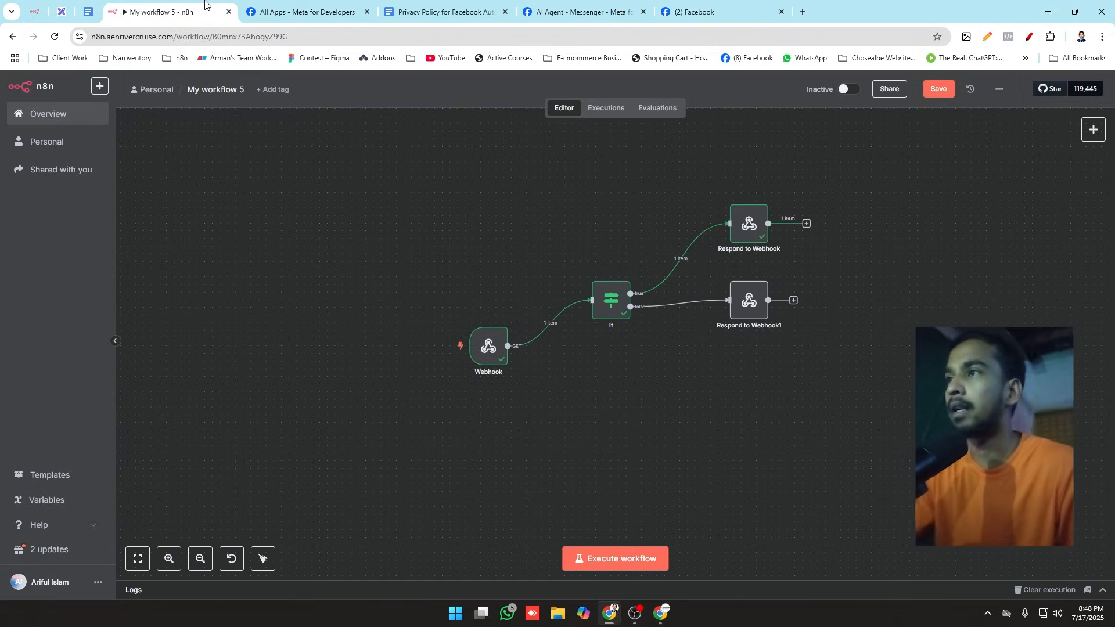
pyautogui.click(163, 12)
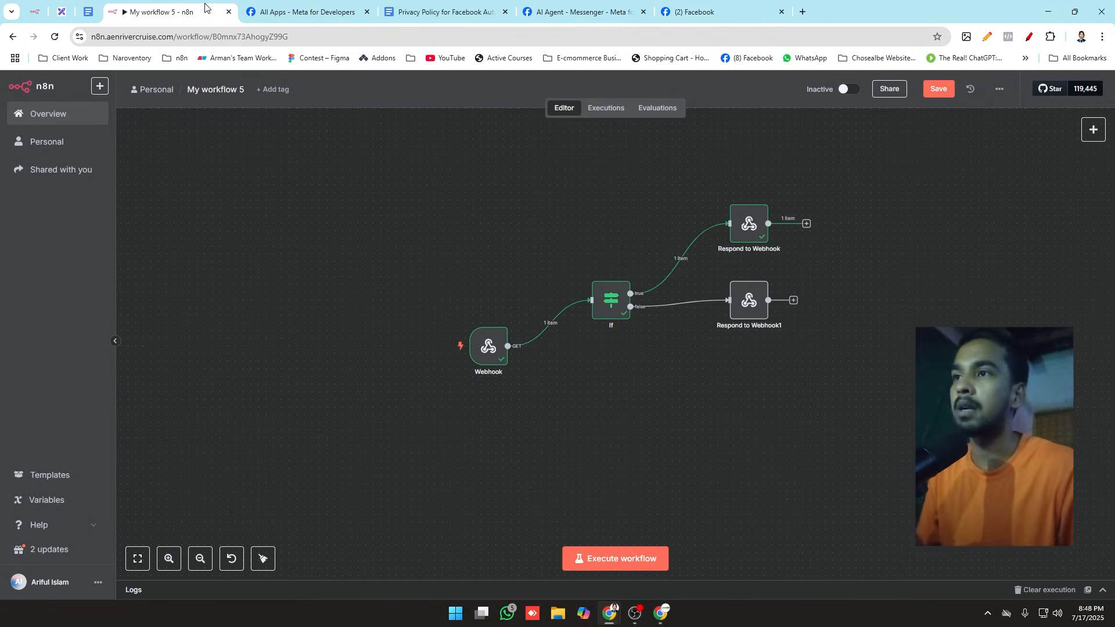
pyautogui.click(680, 6)
pyautogui.click(175, 7)
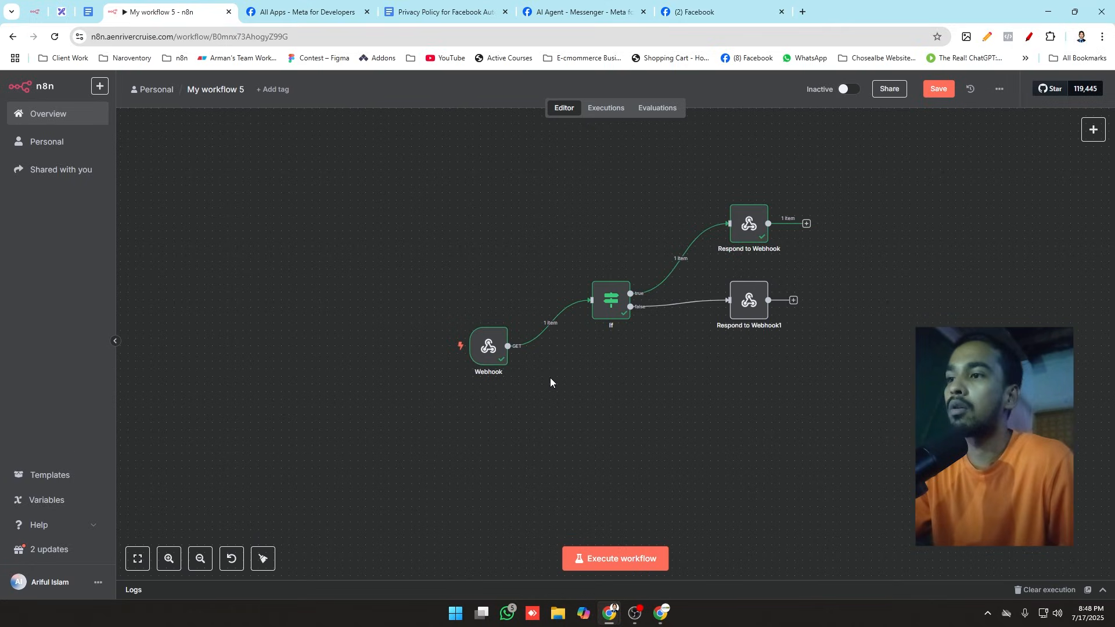
pyautogui.moveTo(508, 346); pyautogui.dragTo(785, 455)
pyautogui.click(827, 418)
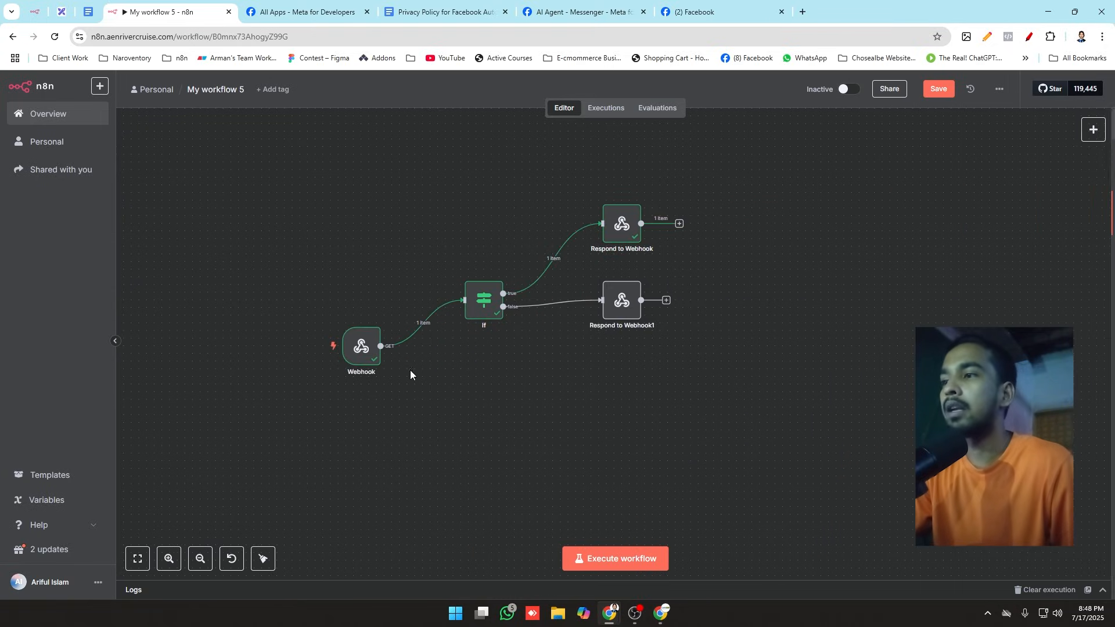
# Step: Enable Allow Multiple HTTP Methods in the Webhook node's settings and return to the canvas
pyautogui.click(366, 352)
pyautogui.doubleClick(366, 351)
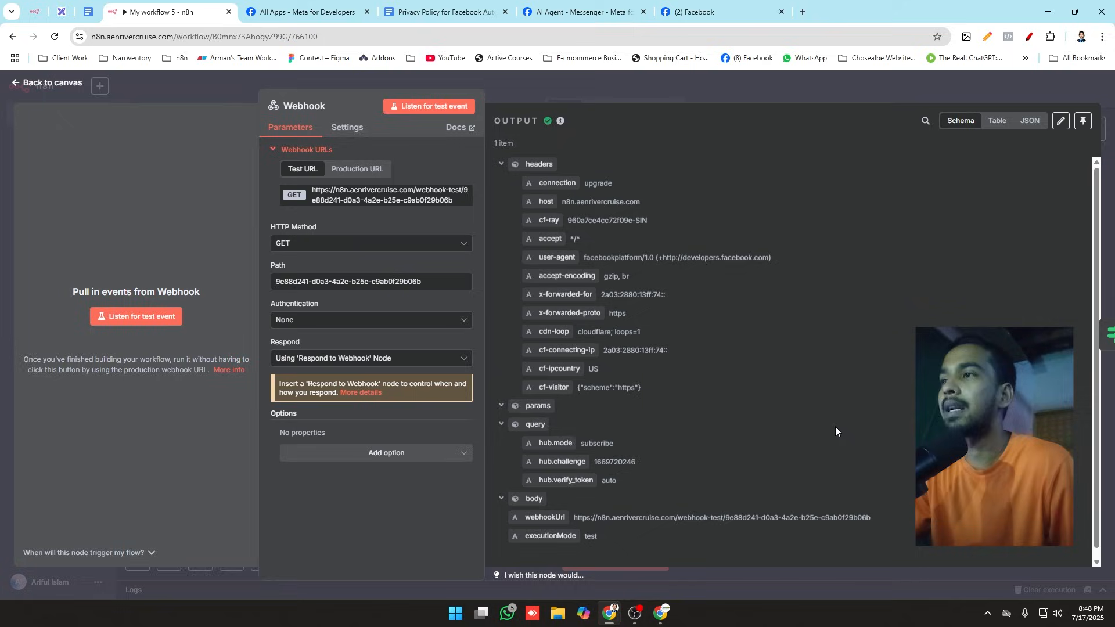
pyautogui.click(351, 128)
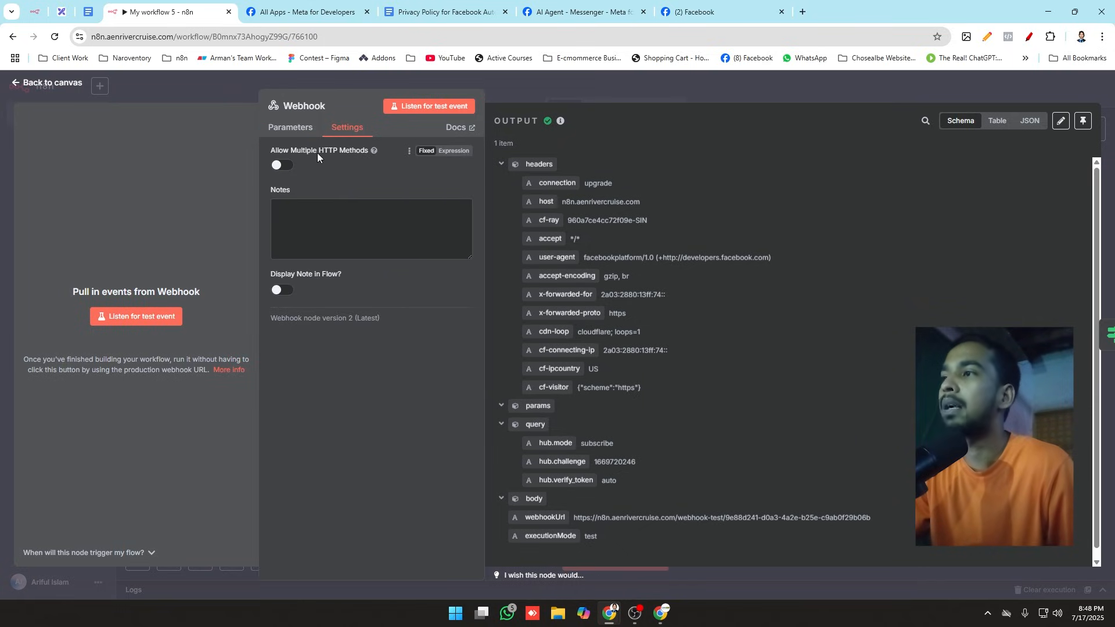
pyautogui.click(282, 165)
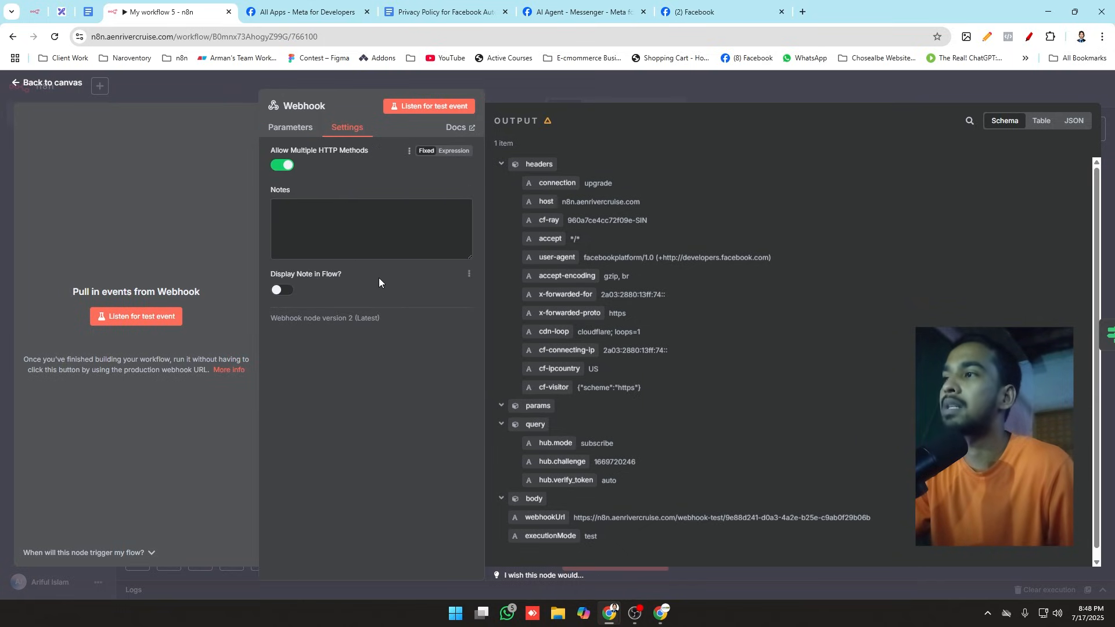
pyautogui.click(219, 92)
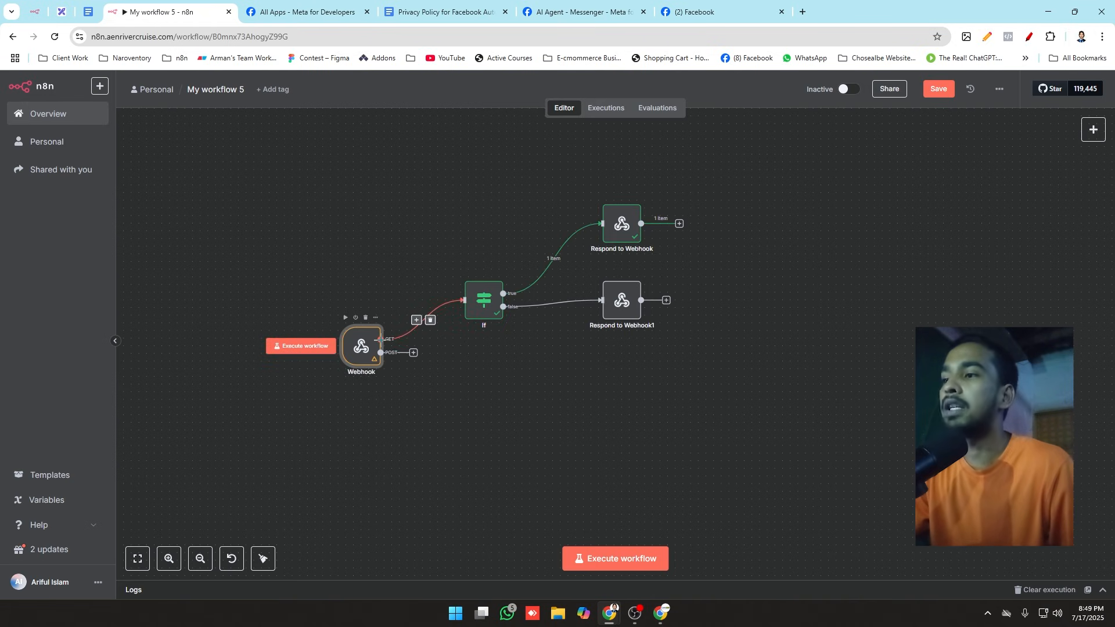
pyautogui.moveTo(414, 356); pyautogui.dragTo(837, 447)
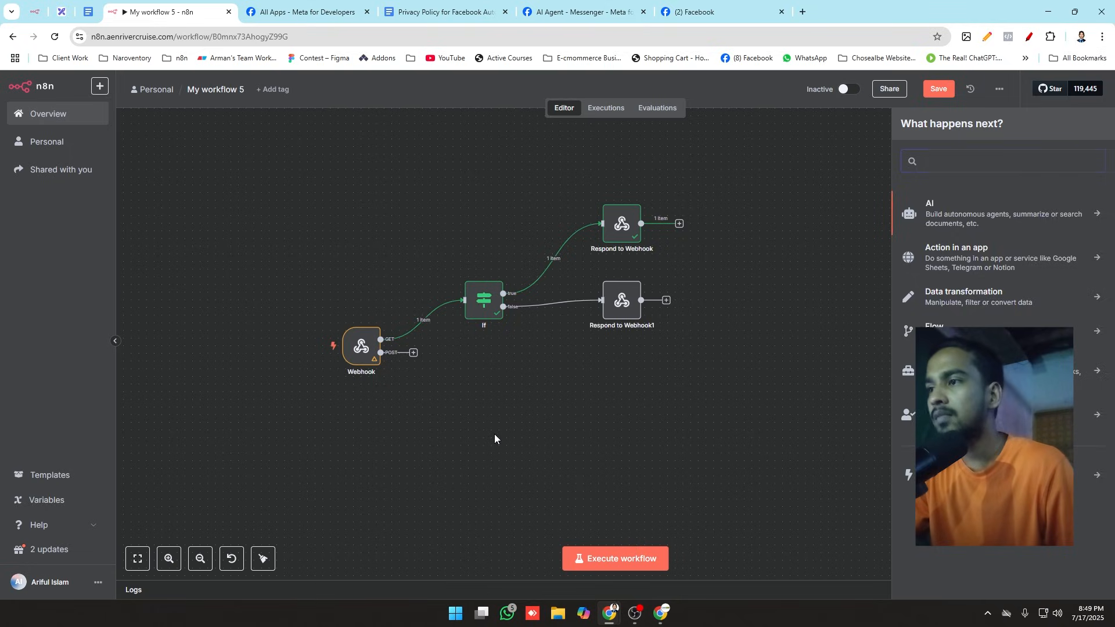
pyautogui.click(494, 434)
pyautogui.click(676, 5)
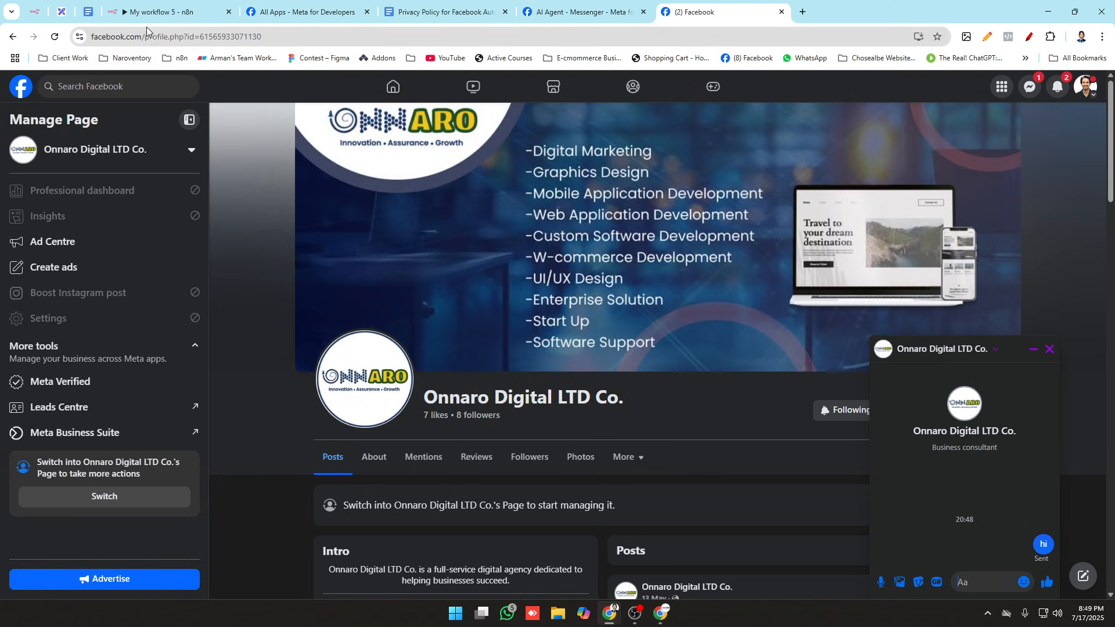
pyautogui.click(168, 12)
# Step: Execute the workflow from the Webhook trigger, send "hi" to the page in the Messenger chat and return to the n8n workflow
pyautogui.click(314, 345)
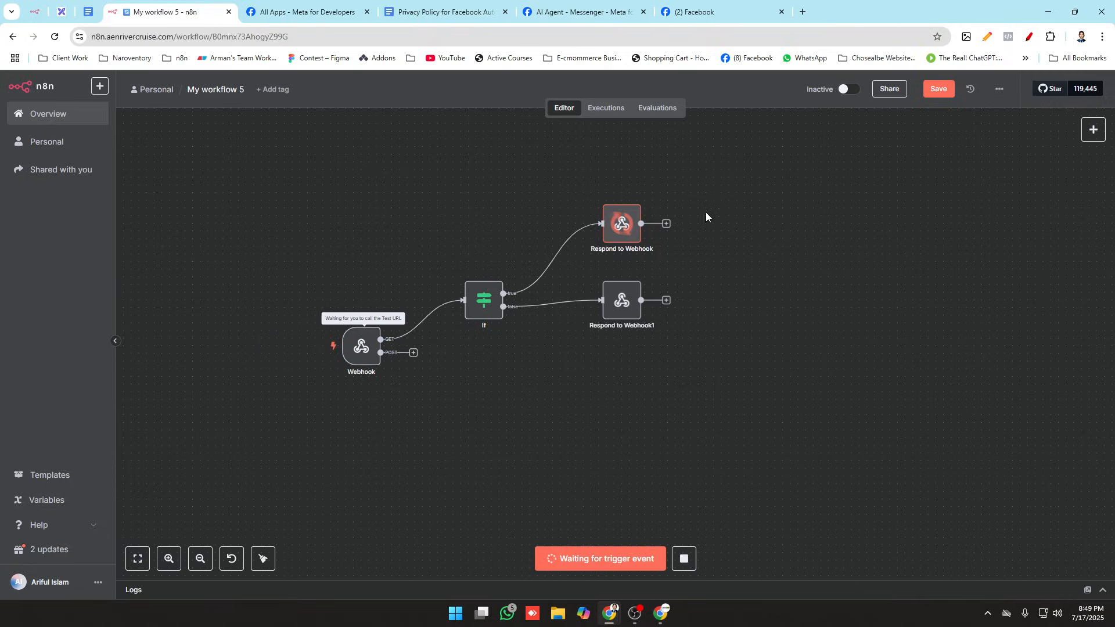
pyautogui.click(700, 12)
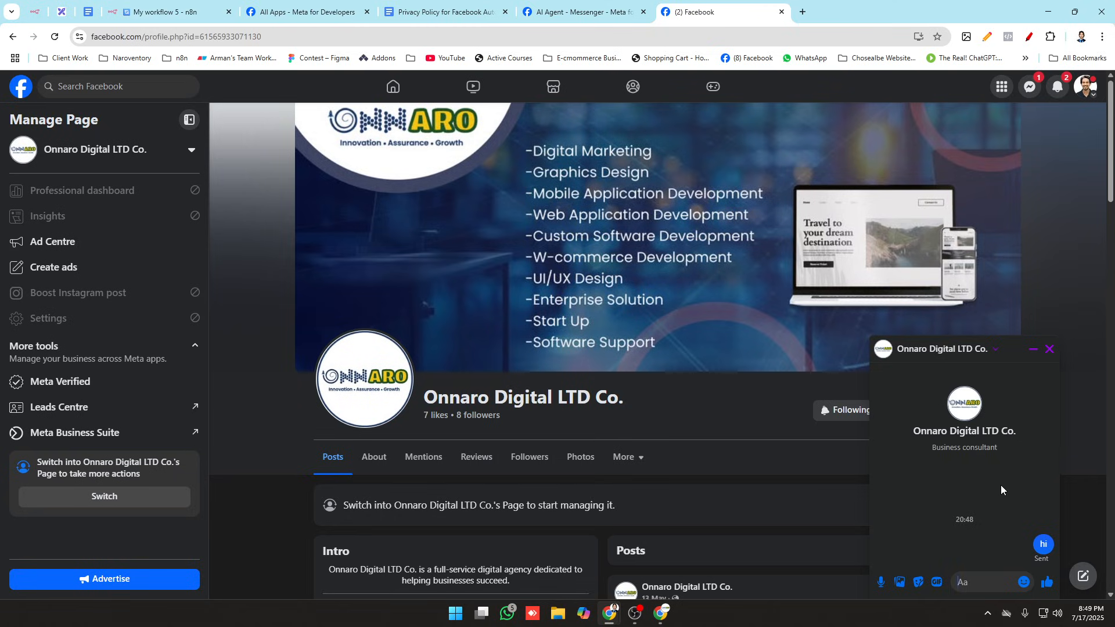
pyautogui.click(979, 585)
pyautogui.write('hi')
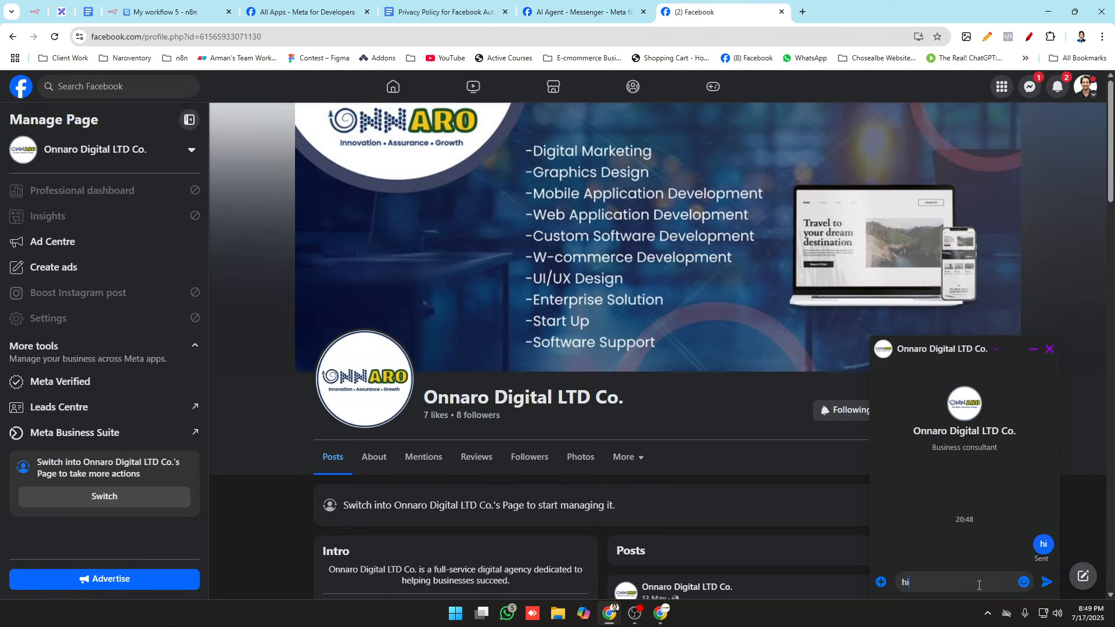
pyautogui.press('Return')
pyautogui.click(169, 11)
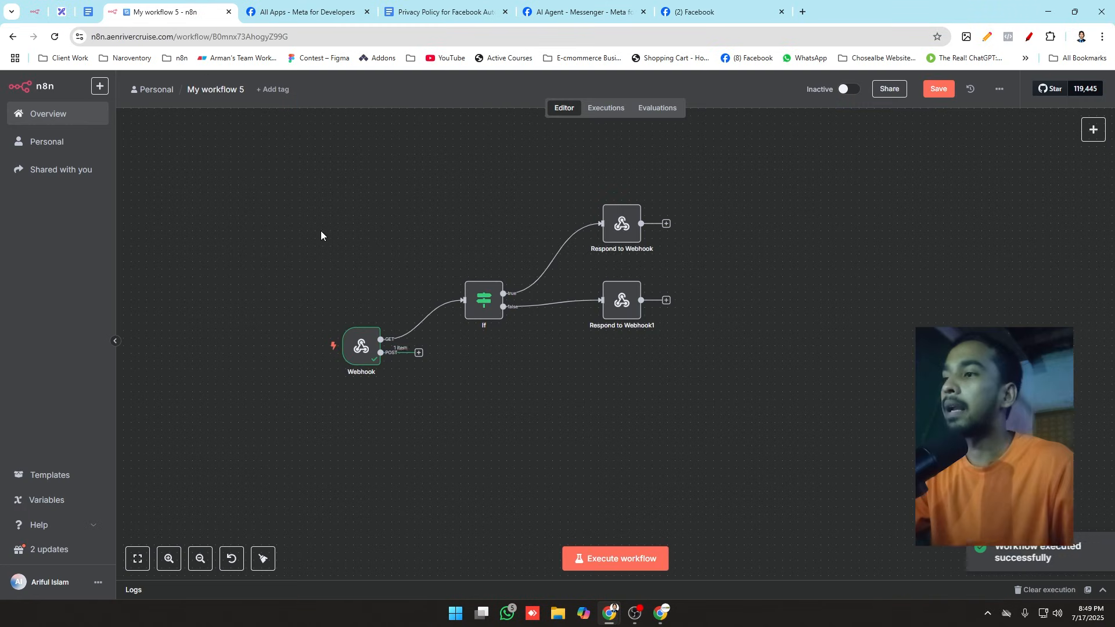
# Step: Add an AI Agent node to the Webhook's POST output, and switch to the Facebook page's Messenger chat
pyautogui.moveTo(380, 353); pyautogui.dragTo(471, 392)
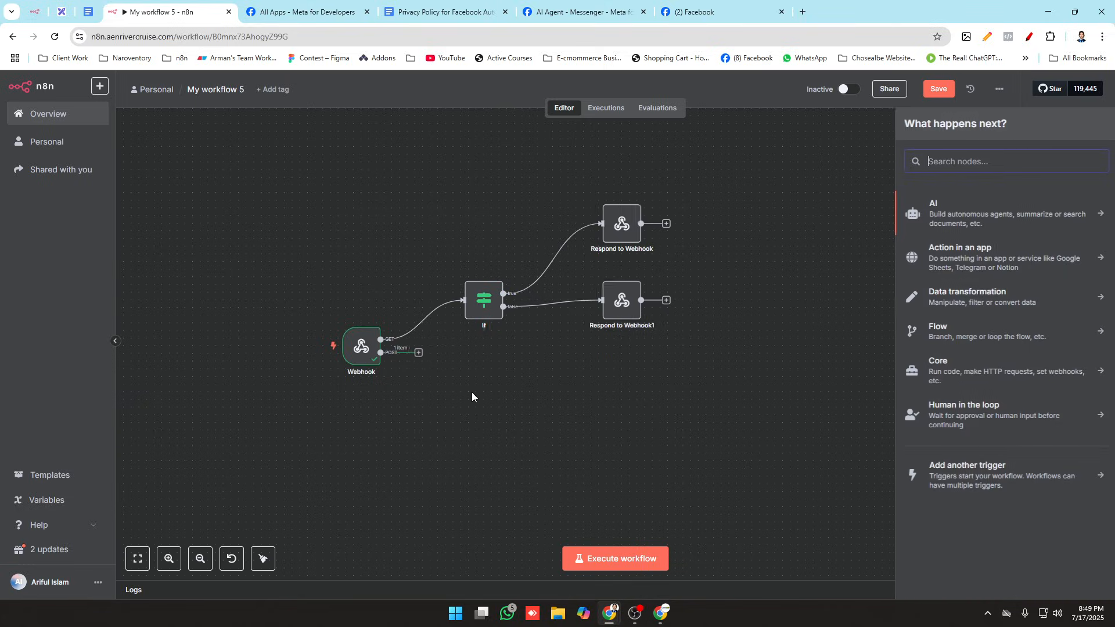
pyautogui.click(992, 224)
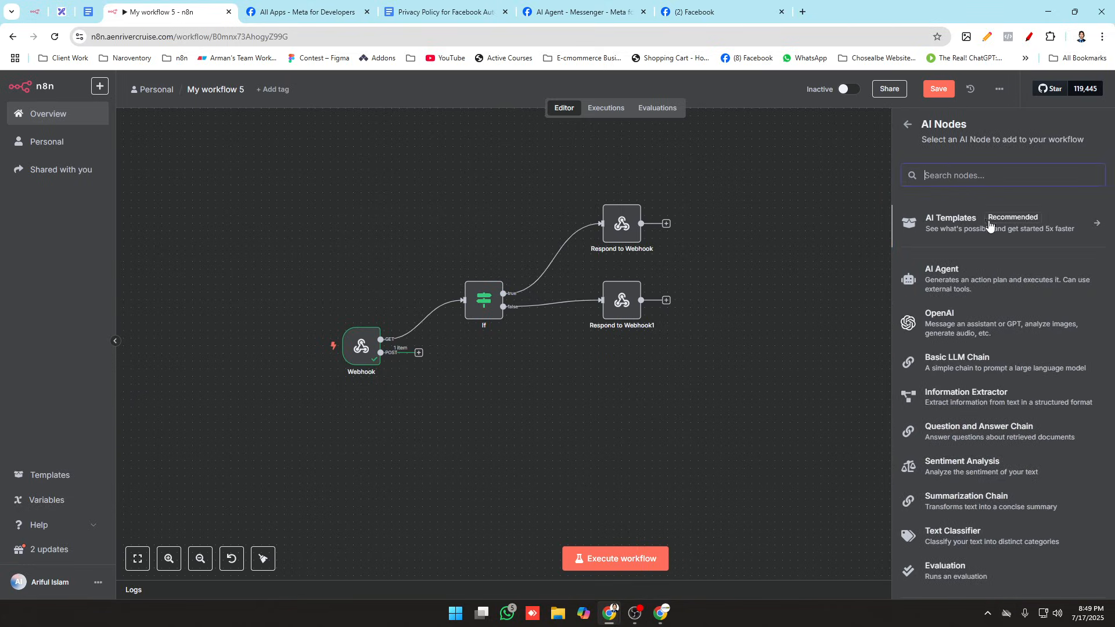
pyautogui.click(991, 275)
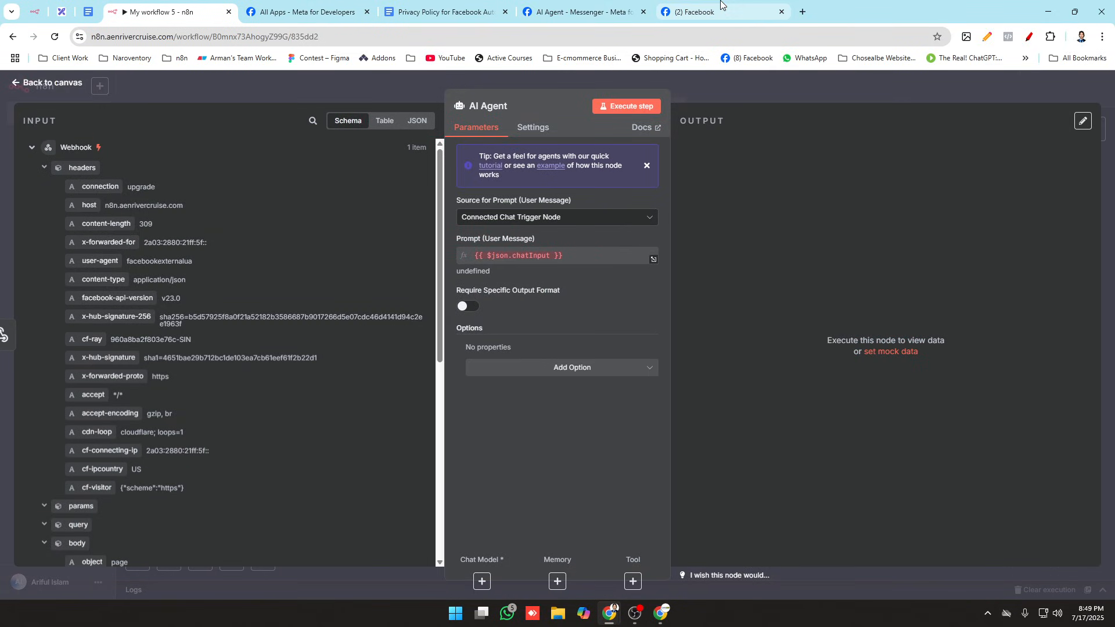
pyautogui.click(697, 12)
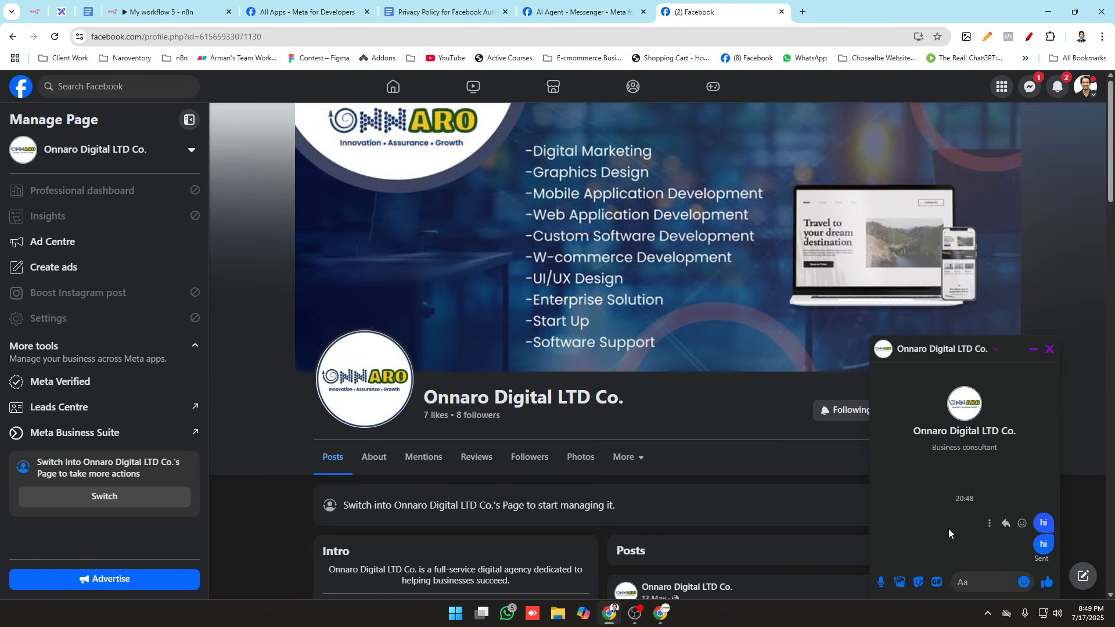
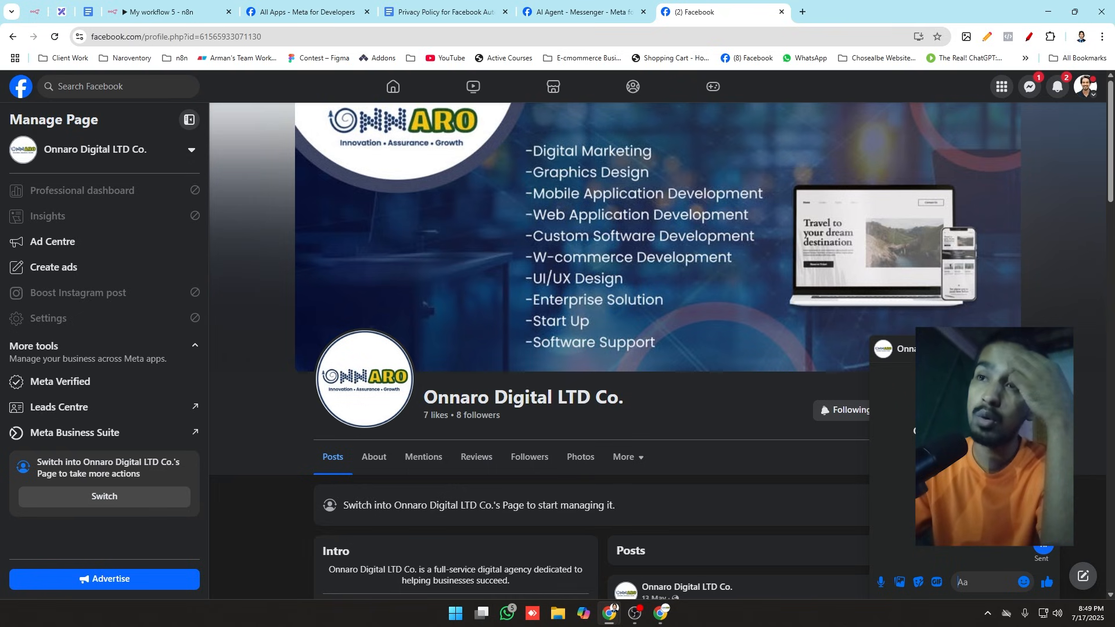
# Step: Return to the n8n workflow, open the AI Agent node and set Source for Prompt (User Message) to Define below
pyautogui.click(178, 5)
pyautogui.click(377, 82)
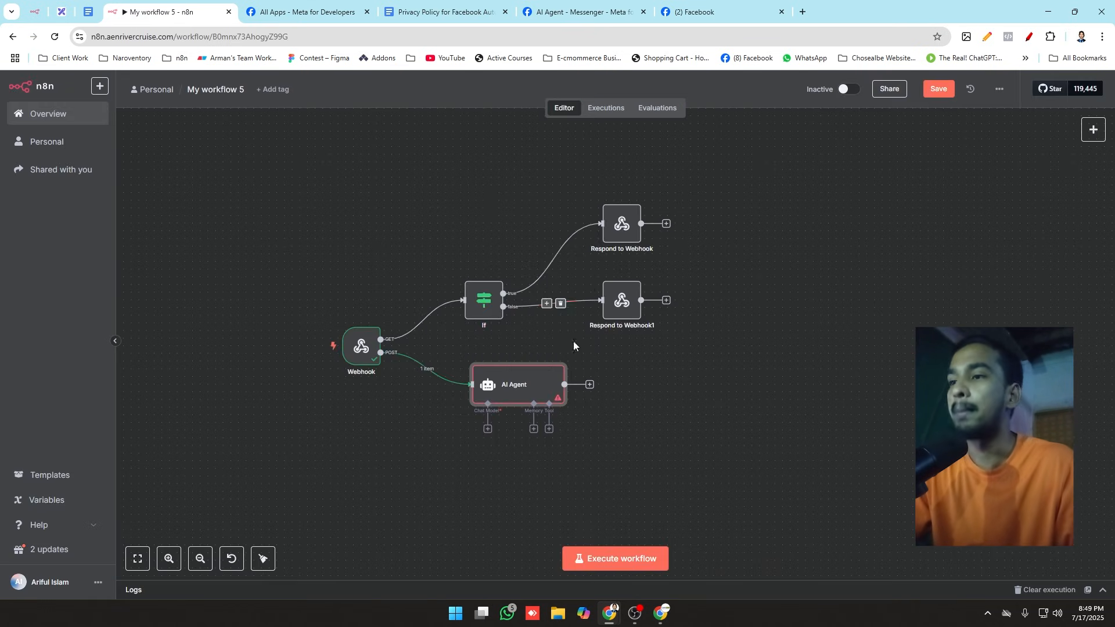
pyautogui.moveTo(508, 377); pyautogui.dragTo(508, 384)
pyautogui.scroll(4, 523, 453)
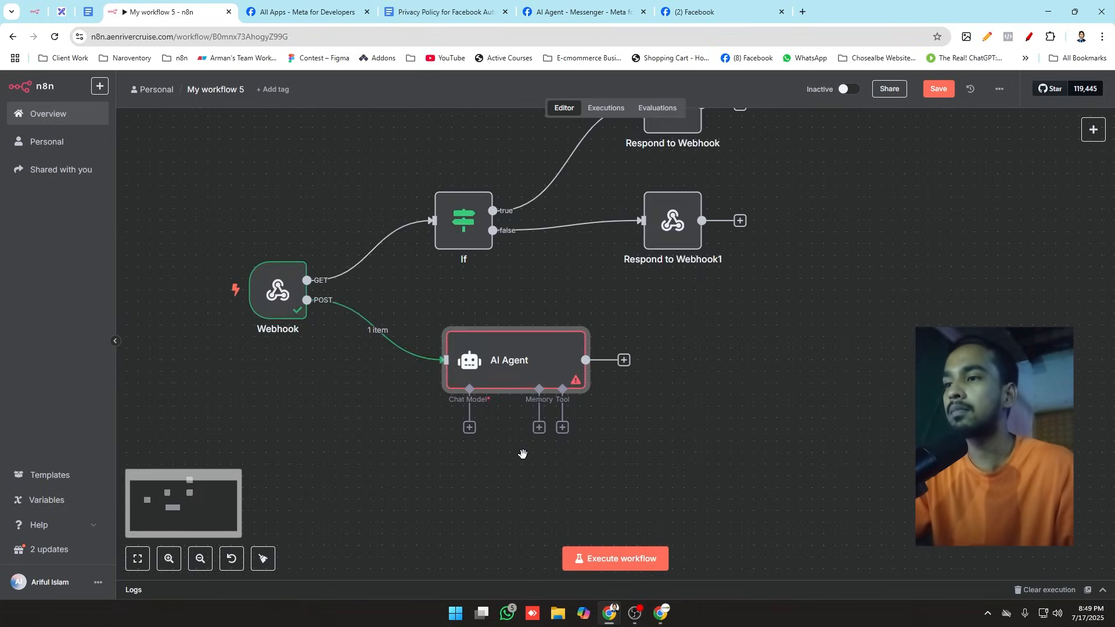
pyautogui.doubleClick(535, 370)
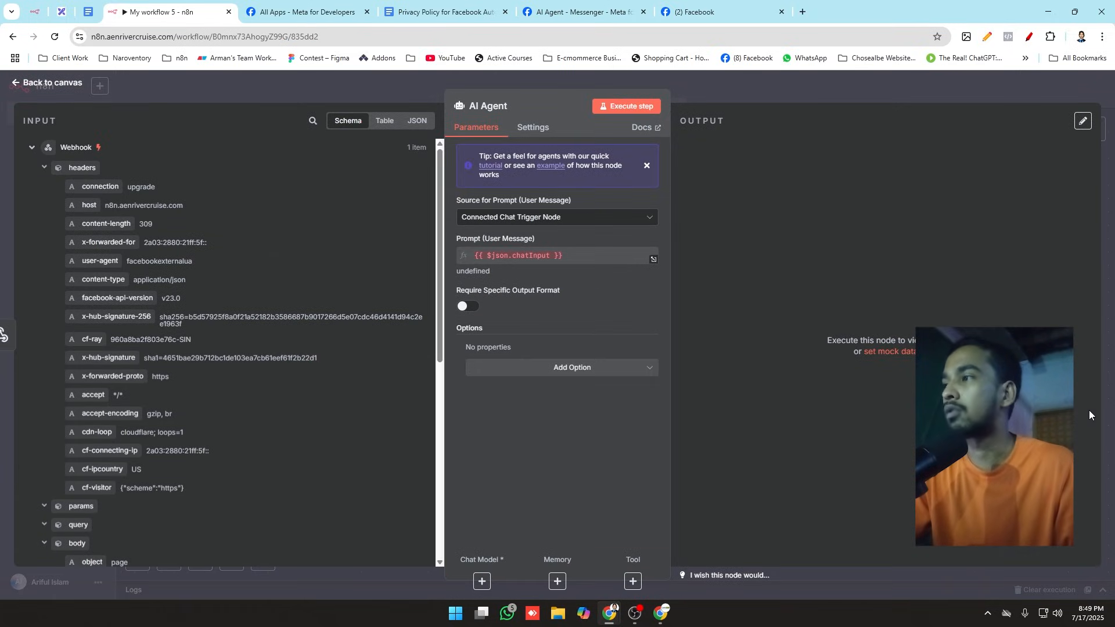
pyautogui.click(589, 219)
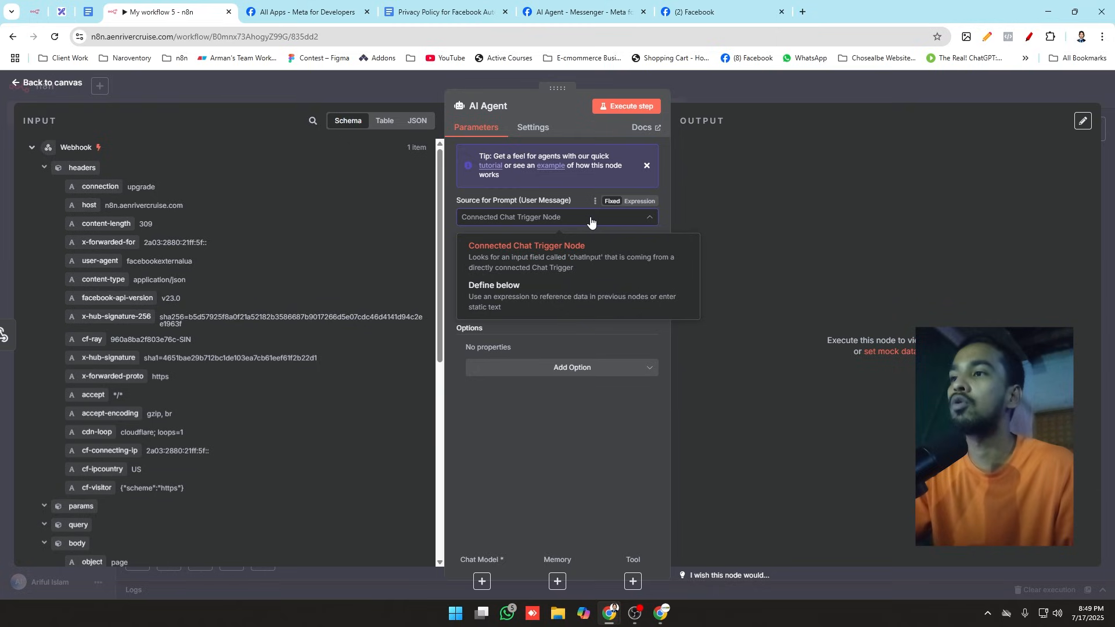
pyautogui.click(558, 294)
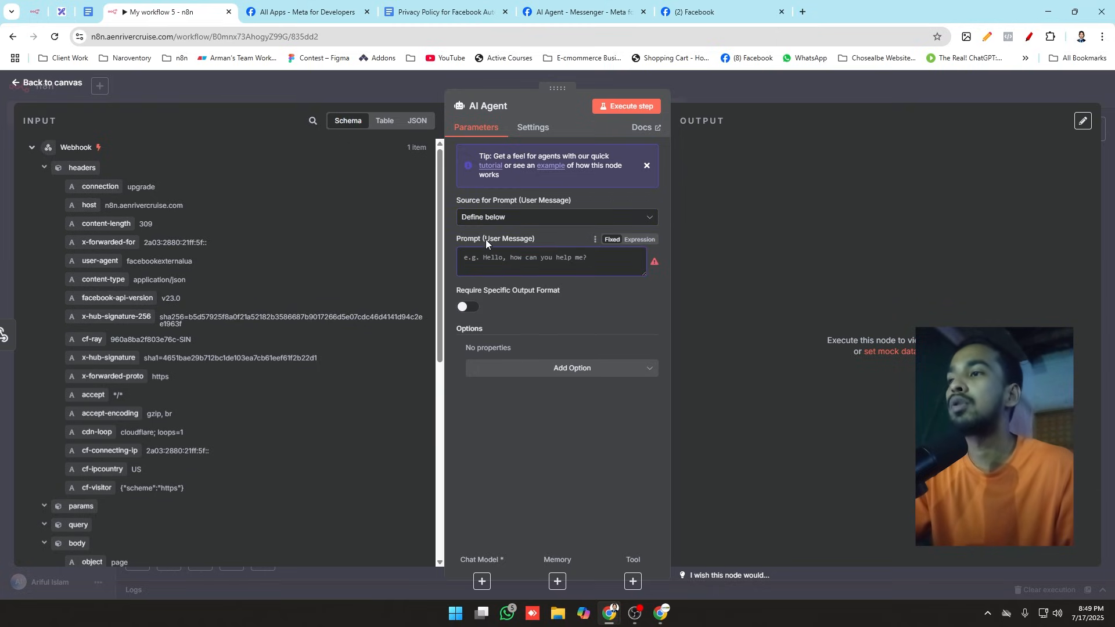
pyautogui.moveTo(484, 238); pyautogui.dragTo(546, 239)
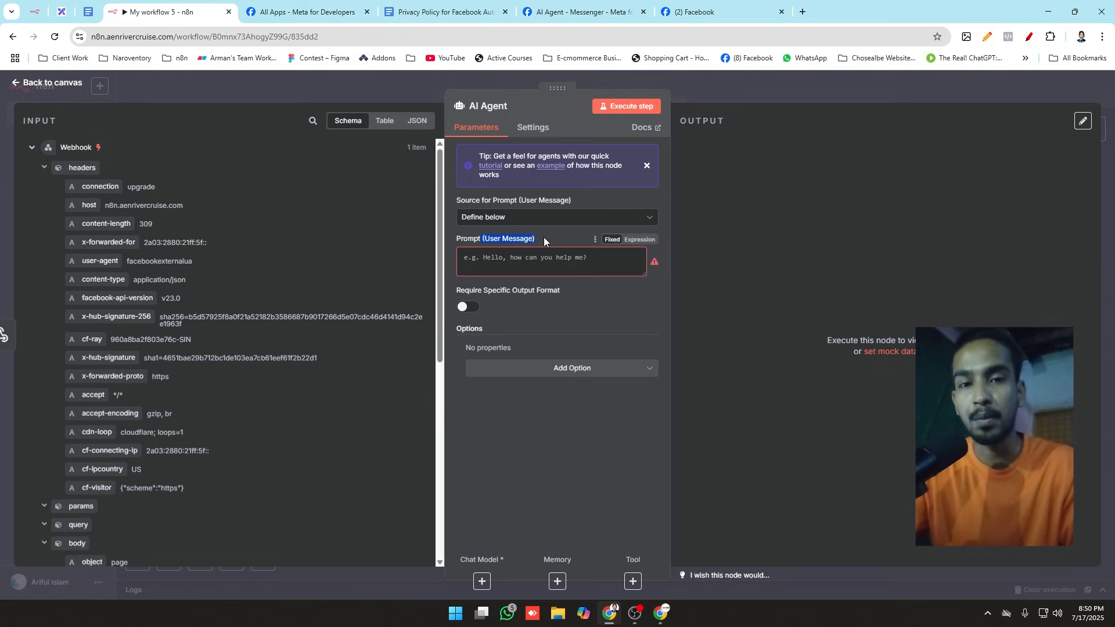
# Step: Add the System Message option to the AI Agent and clear its default text "You are a helpful assistant"
pyautogui.click(537, 369)
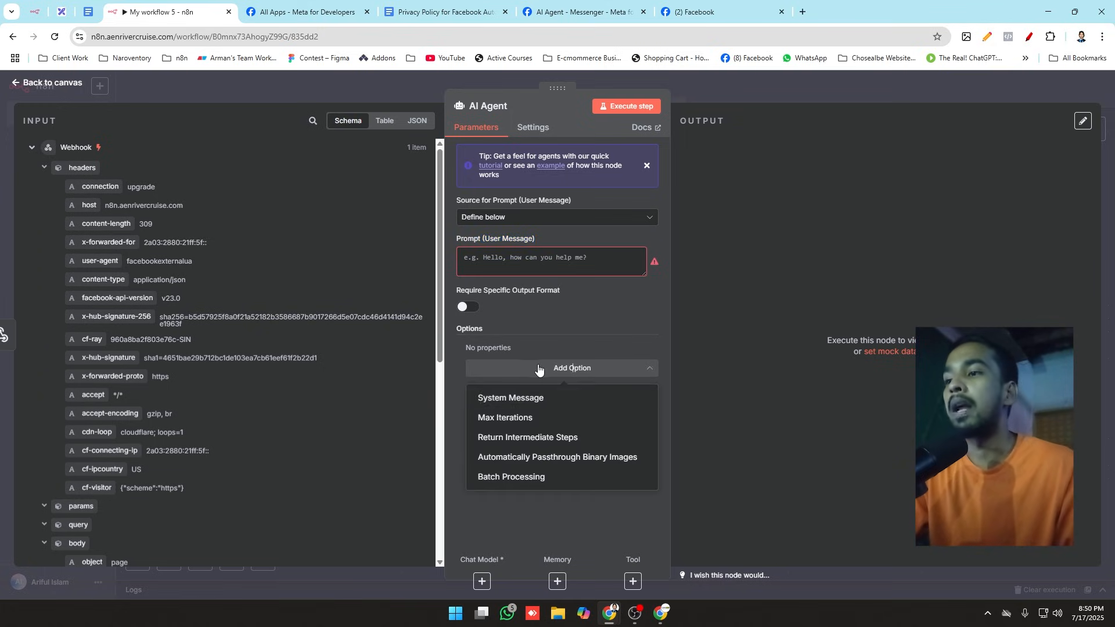
pyautogui.click(531, 398)
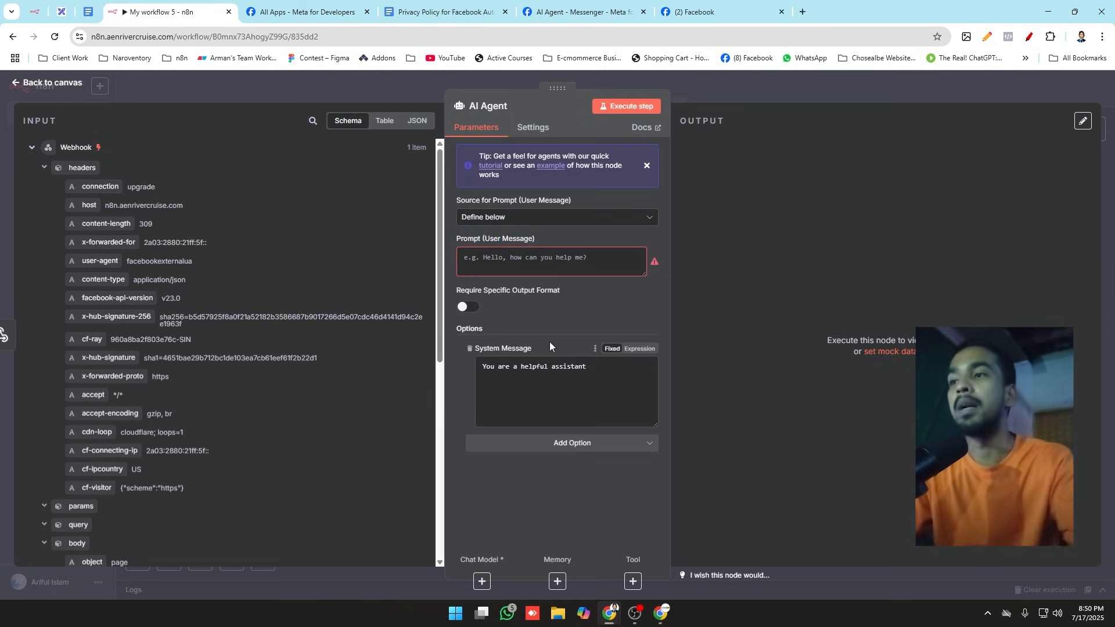
pyautogui.click(578, 265)
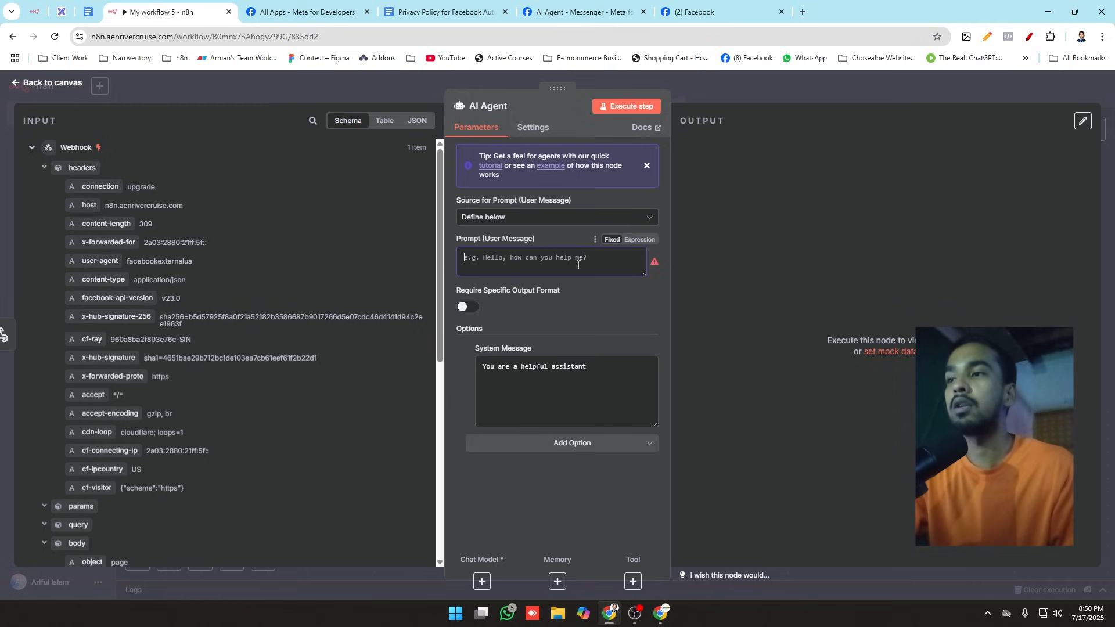
pyautogui.click(575, 366)
pyautogui.moveTo(598, 366); pyautogui.dragTo(415, 373)
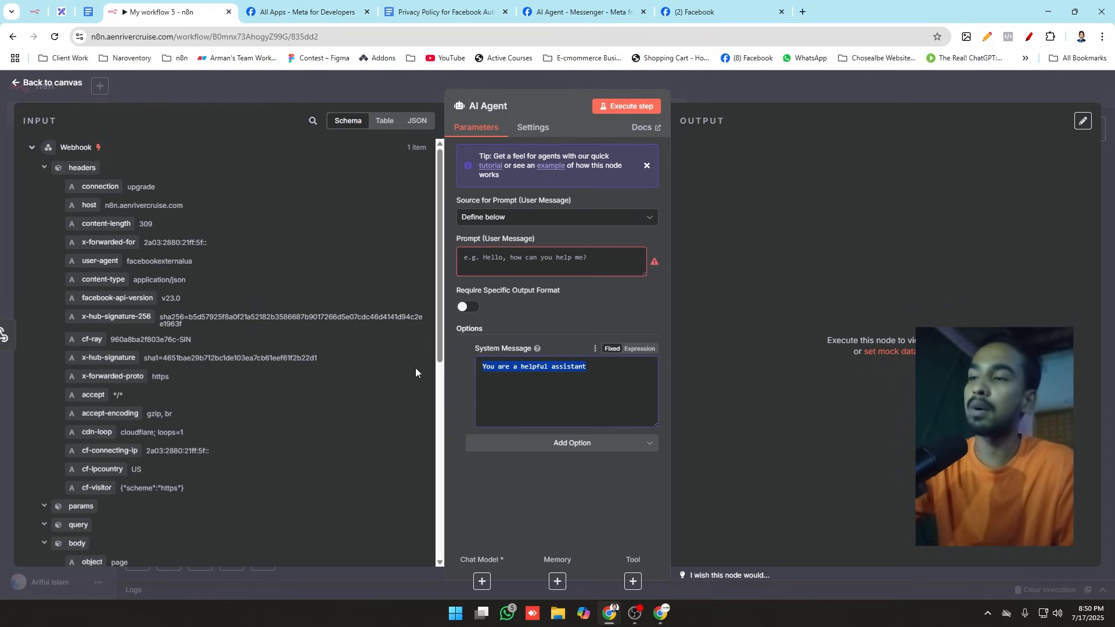
pyautogui.press('BackSpace')
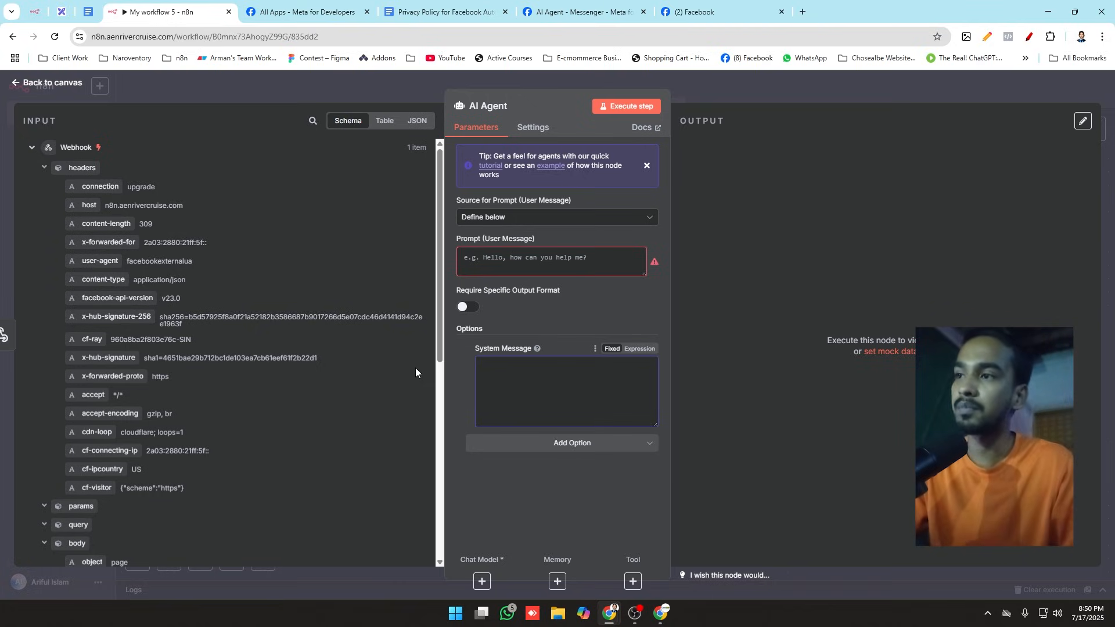
pyautogui.click(502, 261)
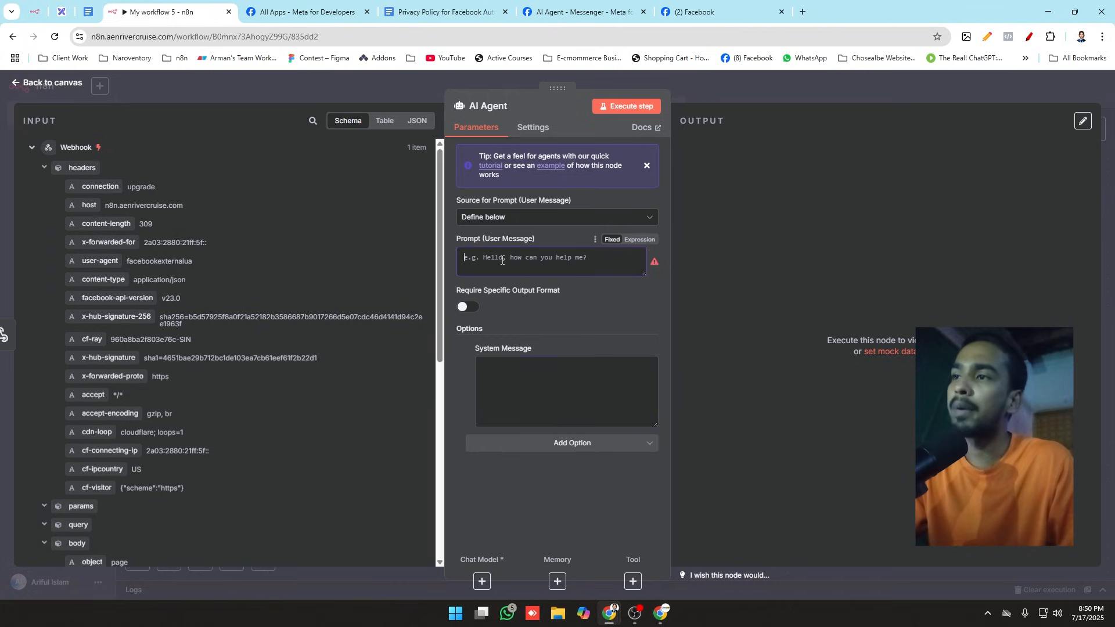
pyautogui.click(520, 391)
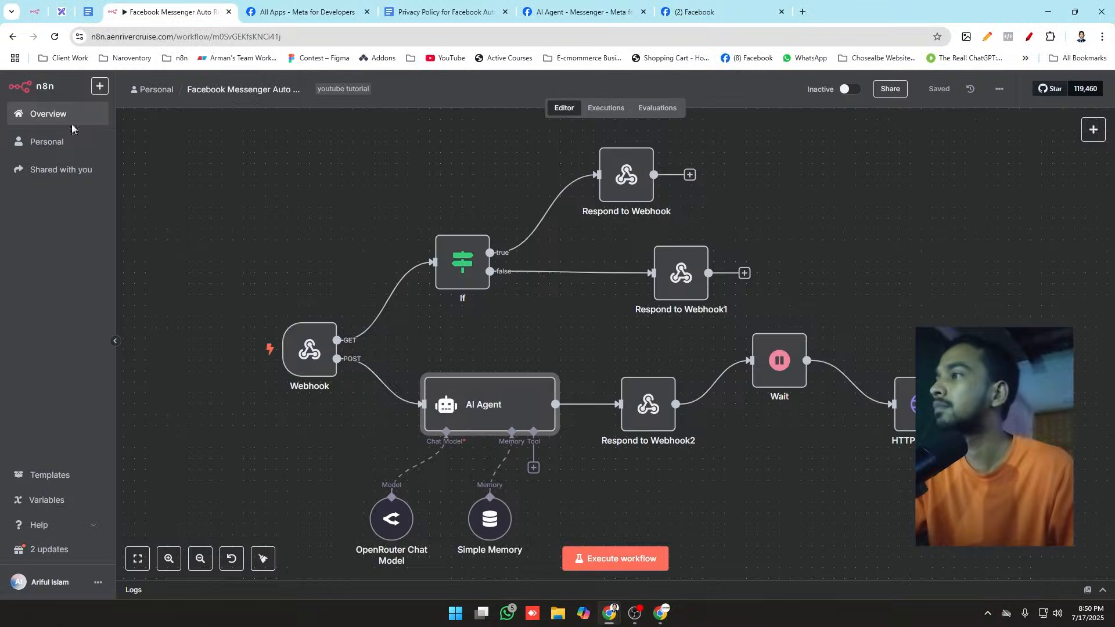
# Step: Go back to My workflow 5 through the workflow overview and open its AI Agent node
pyautogui.click(64, 116)
pyautogui.click(354, 192)
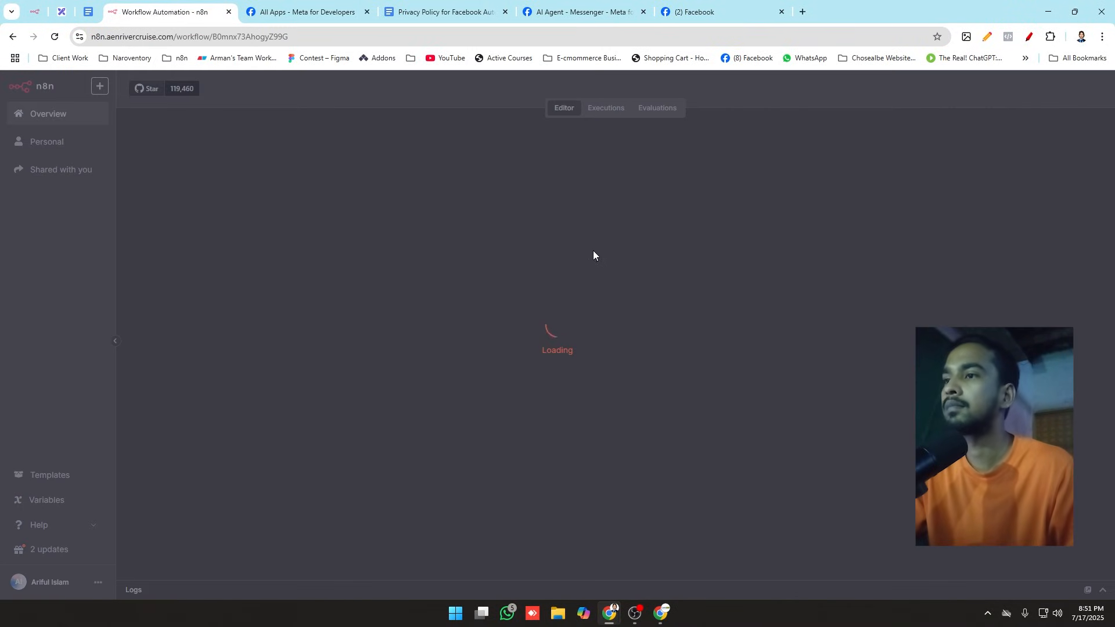
pyautogui.scroll(-3, 511, 261)
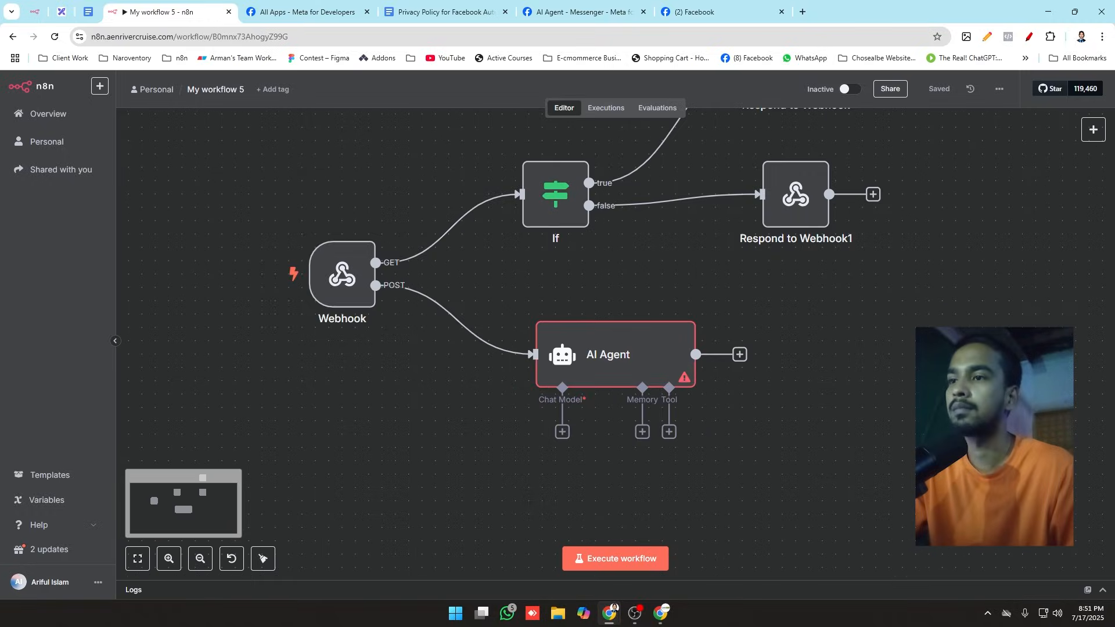
pyautogui.doubleClick(648, 359)
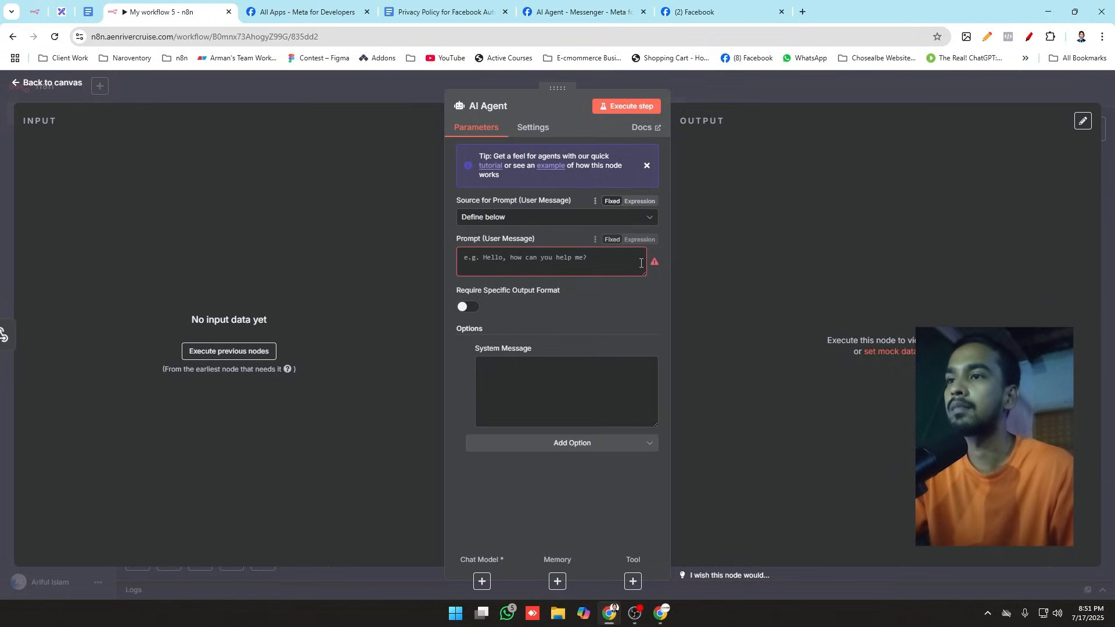
# Step: Make Prompt (User Message) an expression and paste the saved "User Message" prompt ending in "Keep it short and helpful." into the expanded editor
pyautogui.click(639, 239)
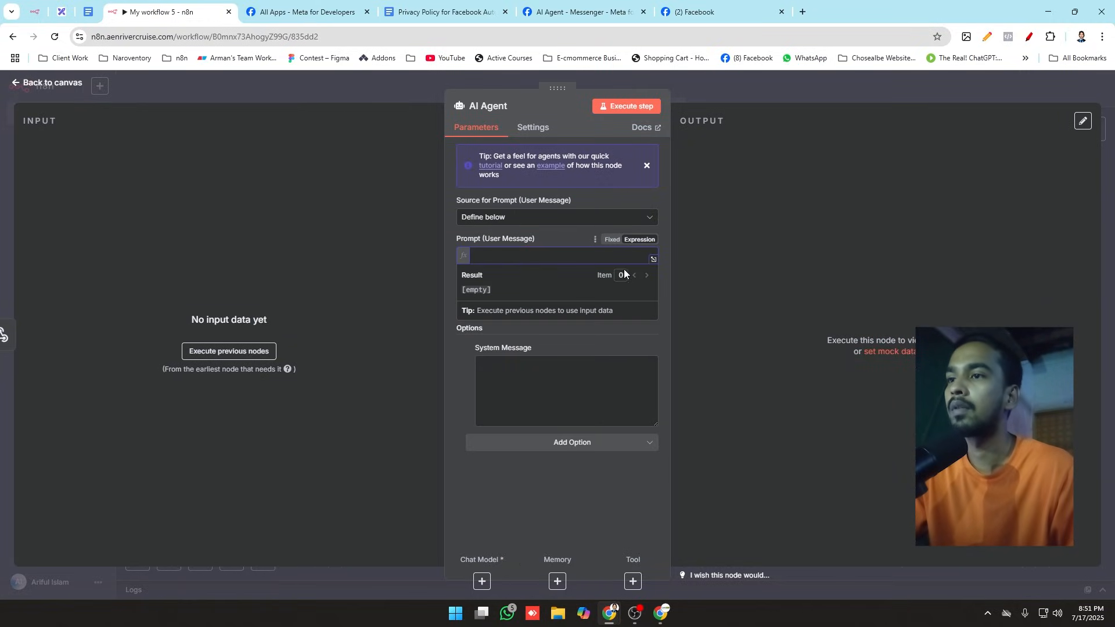
pyautogui.click(653, 259)
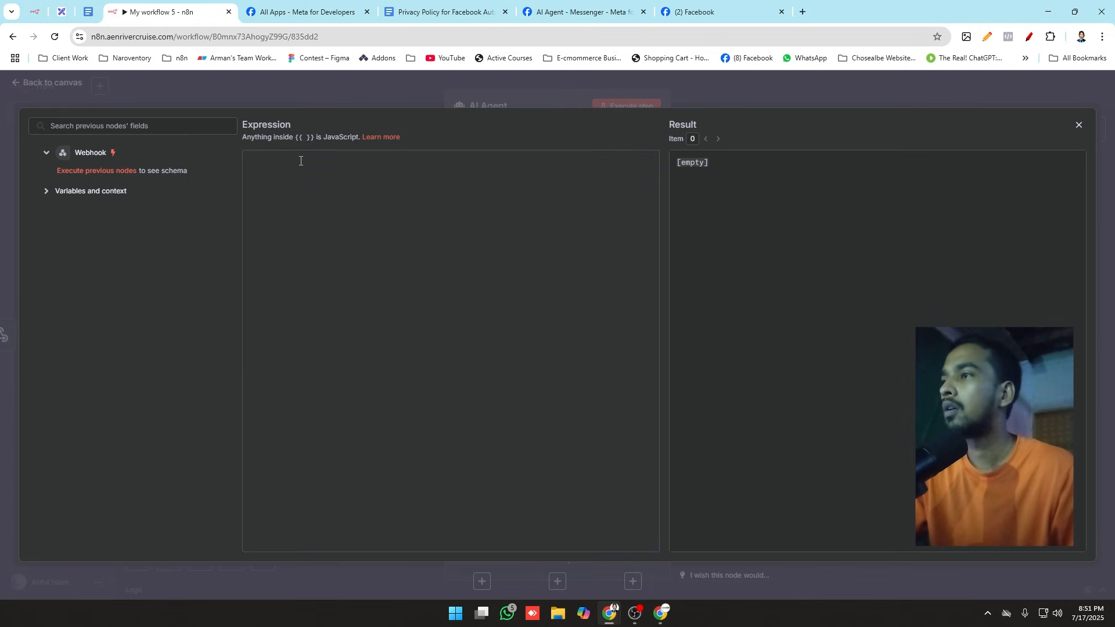
pyautogui.press('super+v')
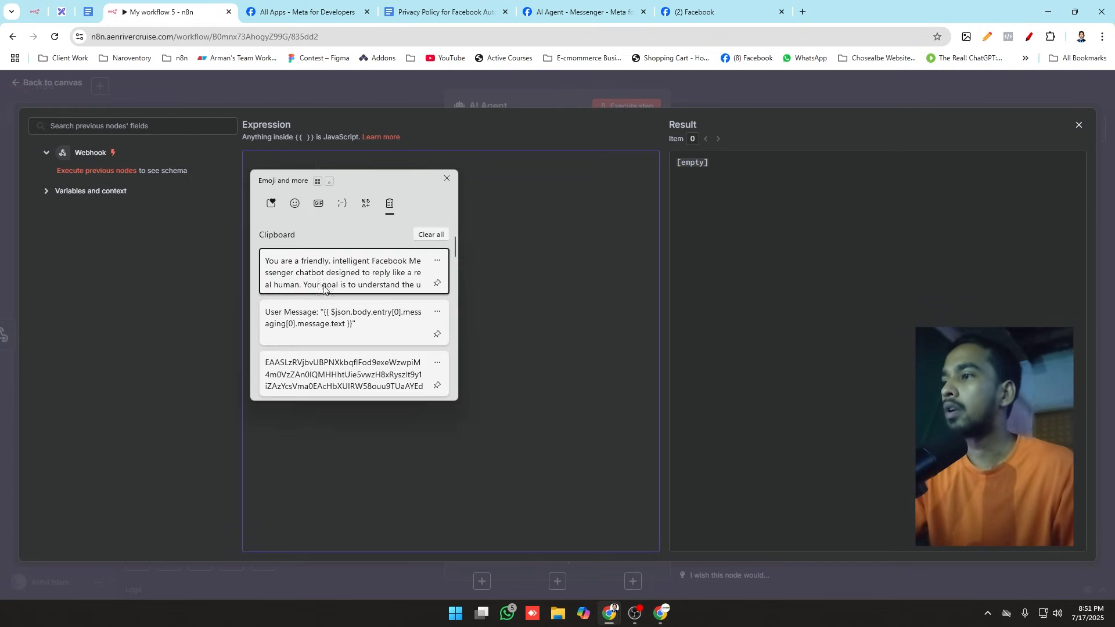
pyautogui.click(350, 320)
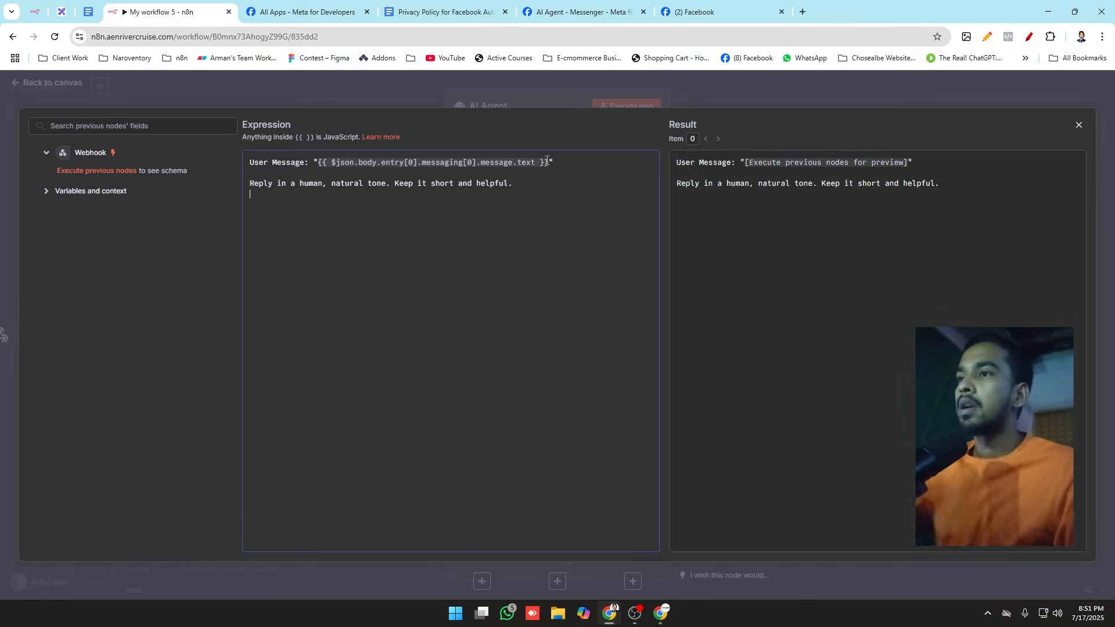
# Step: Delete the {{ $json.body.entry[0].messaging[0].message.text }} placeholder between the prompt's quotes and return to the canvas
pyautogui.moveTo(547, 162); pyautogui.dragTo(319, 167)
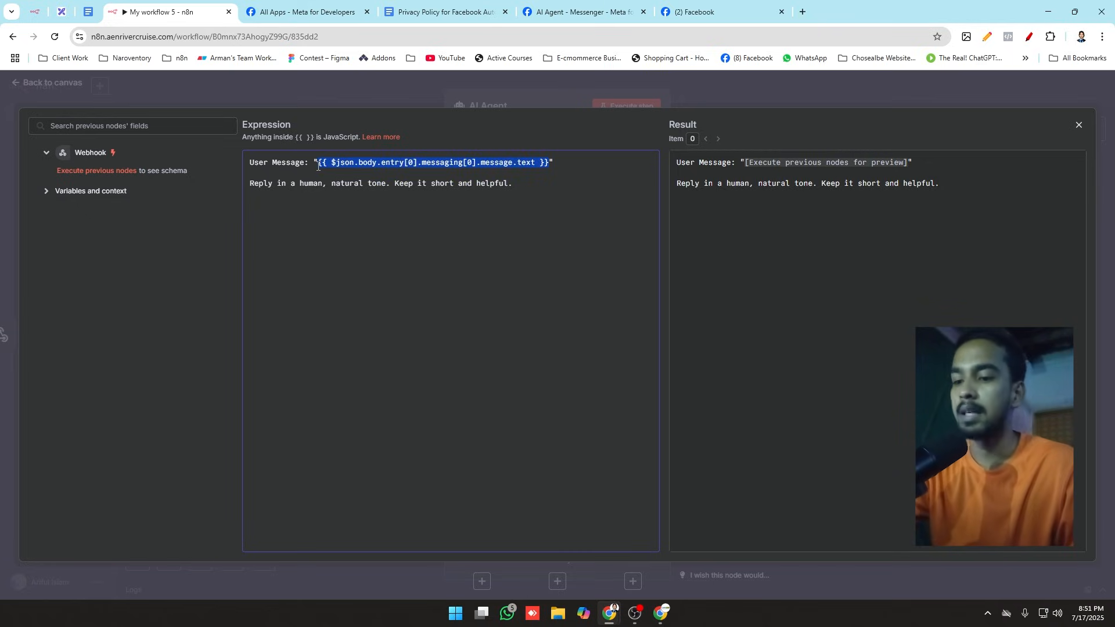
pyautogui.press('BackSpace')
pyautogui.click(284, 244)
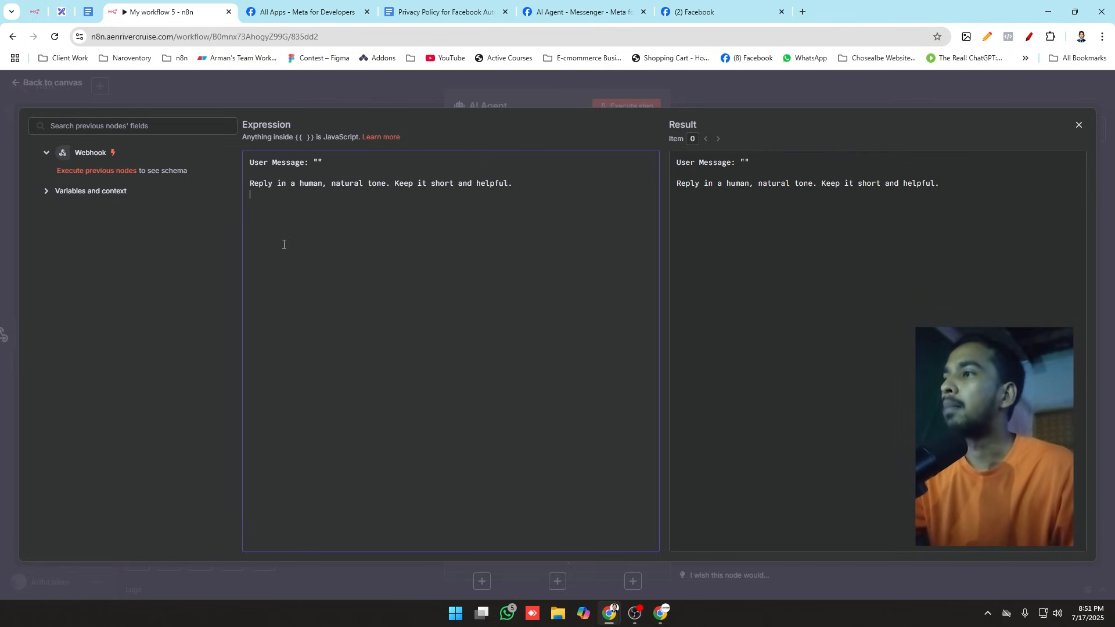
pyautogui.moveTo(267, 164); pyautogui.dragTo(308, 164)
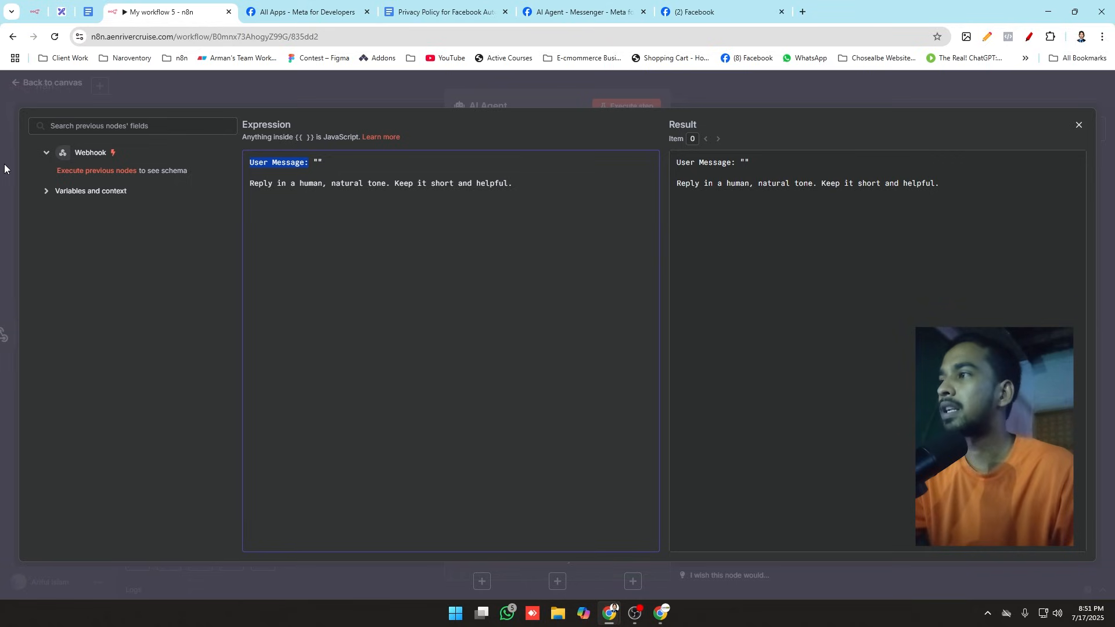
pyautogui.doubleClick(47, 155)
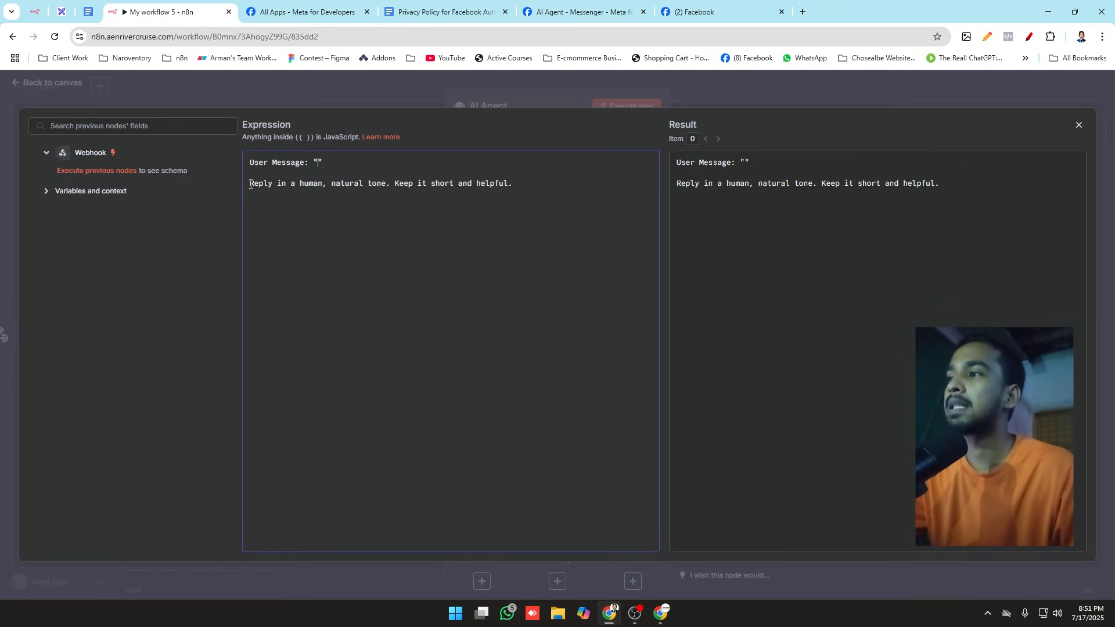
pyautogui.moveTo(503, 175); pyautogui.dragTo(524, 186)
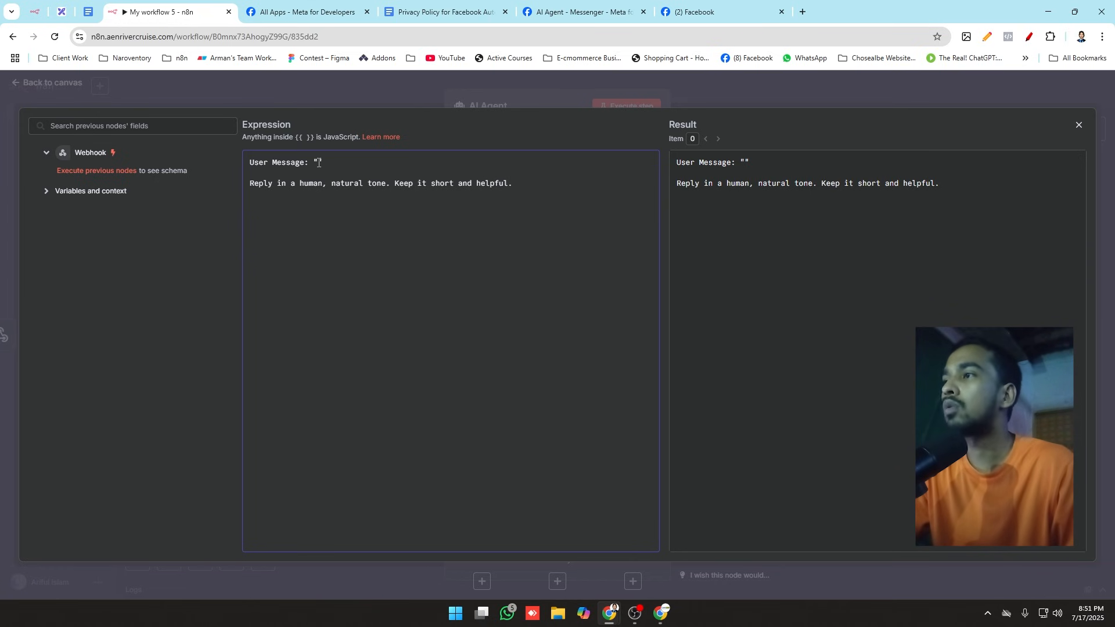
pyautogui.click(295, 96)
pyautogui.click(384, 82)
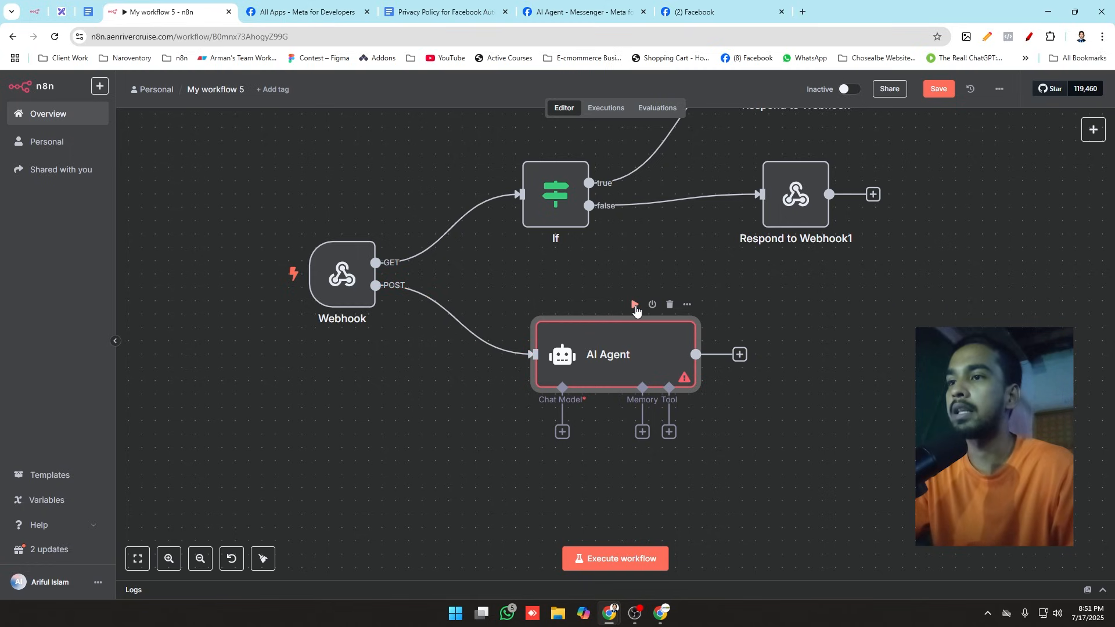
# Step: Try to execute the AI Agent node by sending "hi" to the page in the Messenger chat, and return to the n8n workflow
pyautogui.click(633, 306)
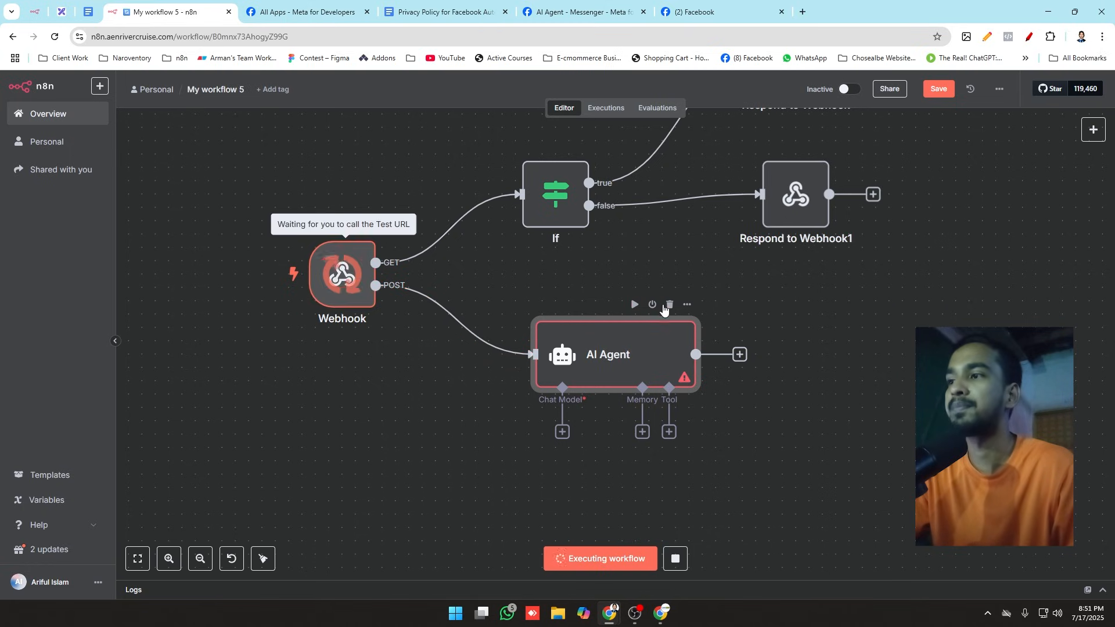
pyautogui.click(697, 12)
pyautogui.click(989, 582)
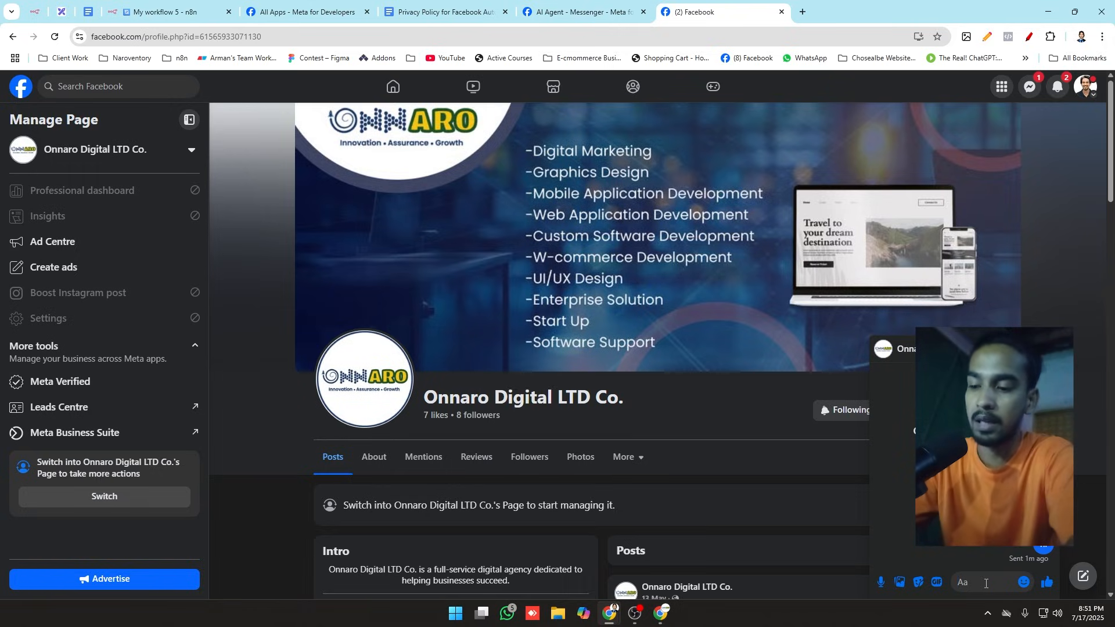
pyautogui.write('gi')
pyautogui.press('BackSpace')
pyautogui.press('BackSpace')
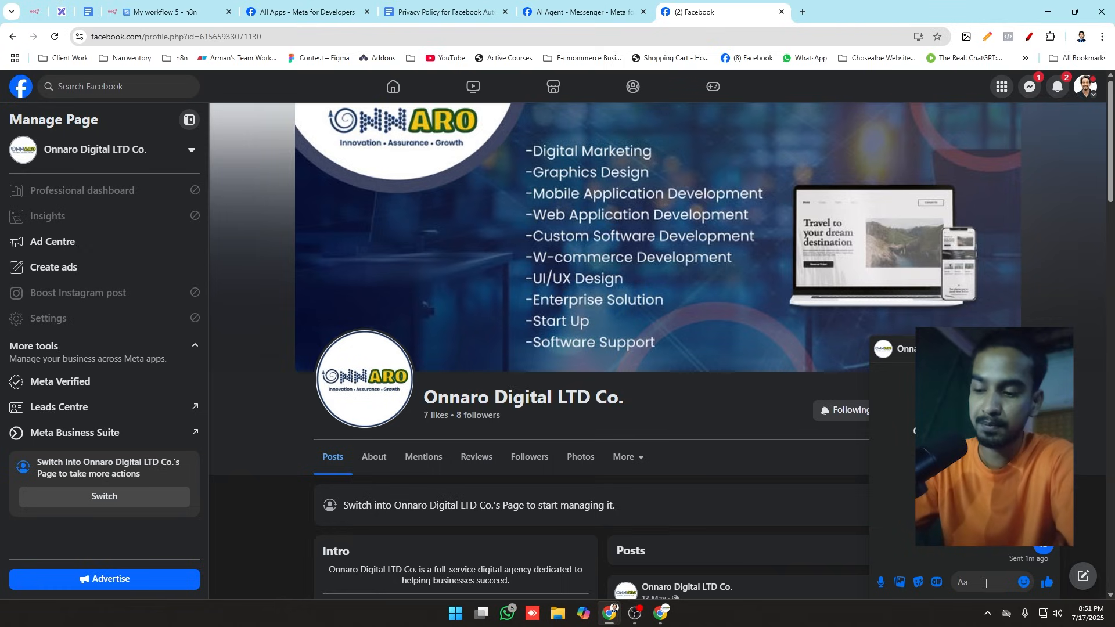
pyautogui.write('hi')
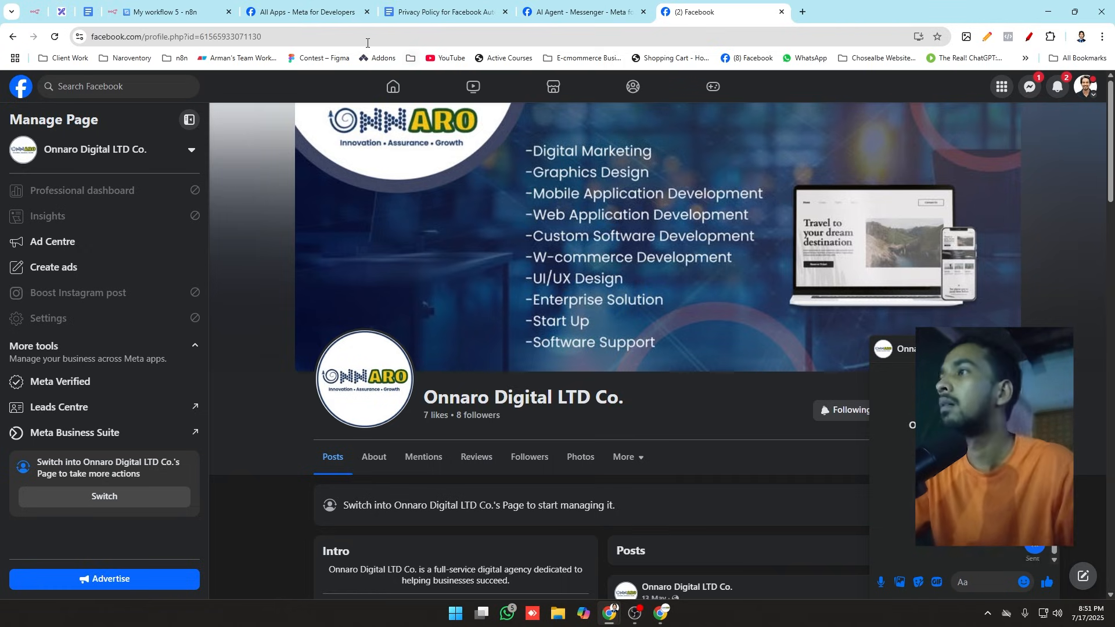
pyautogui.click(157, 12)
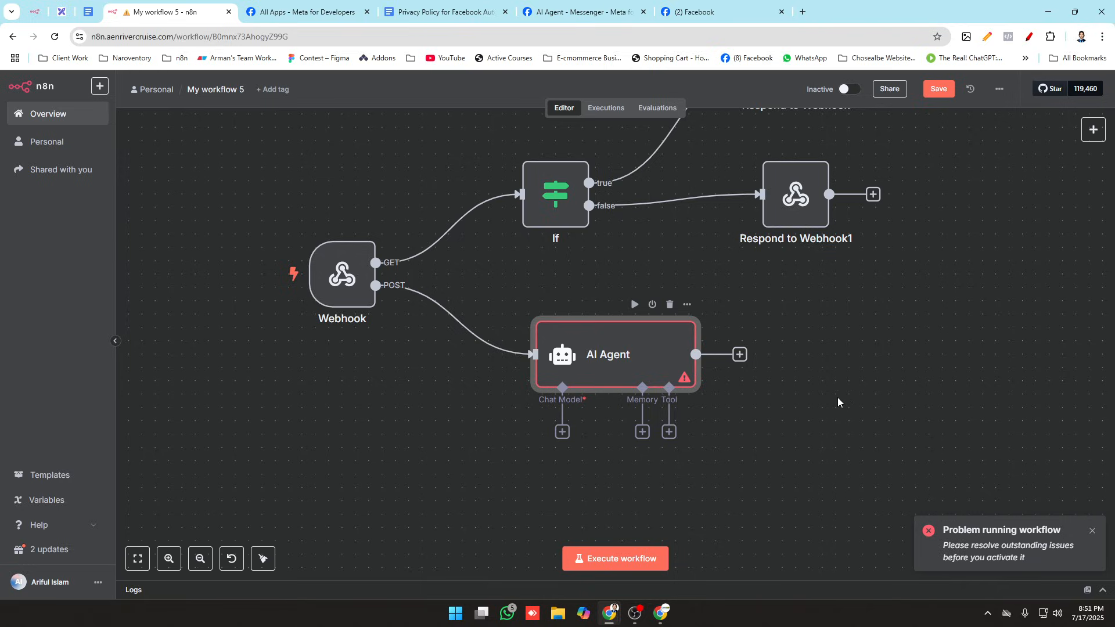
# Step: Paste the saved chatbot instructions beginning "You are a friendly, intelligent Facebook Messenger chatbot" into the AI Agent's System Message and return to the canvas
pyautogui.press('1')
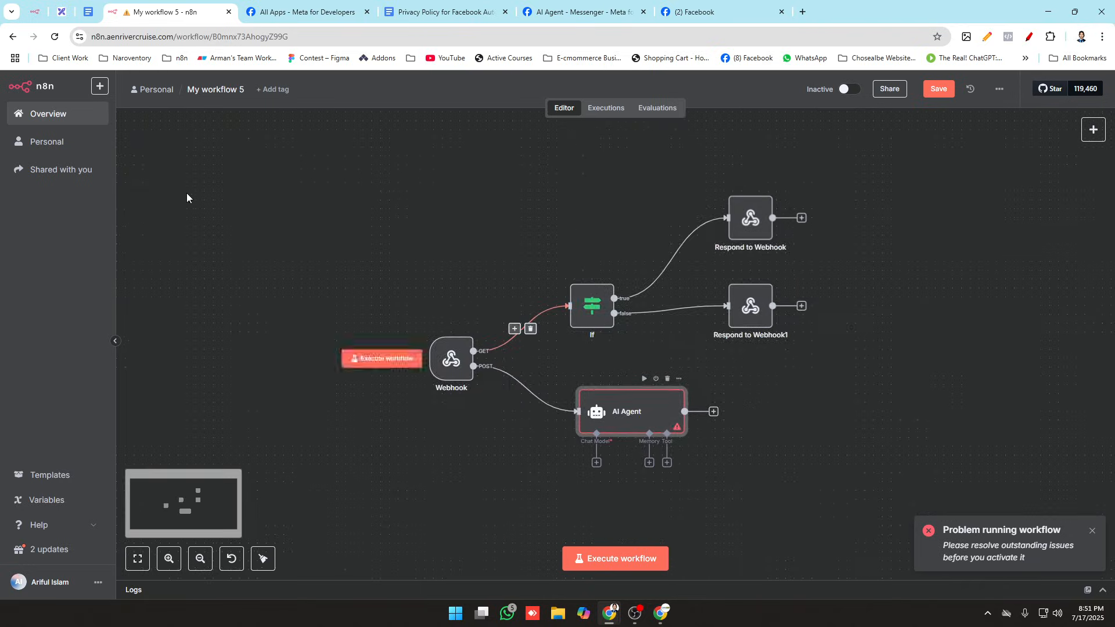
pyautogui.doubleClick(587, 419)
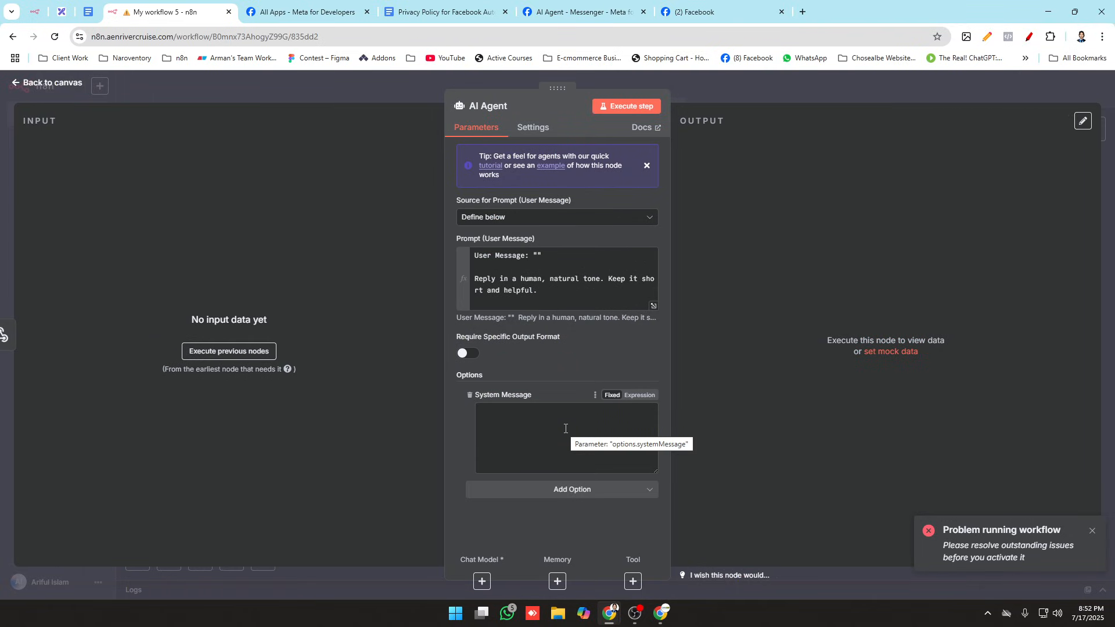
pyautogui.click(566, 429)
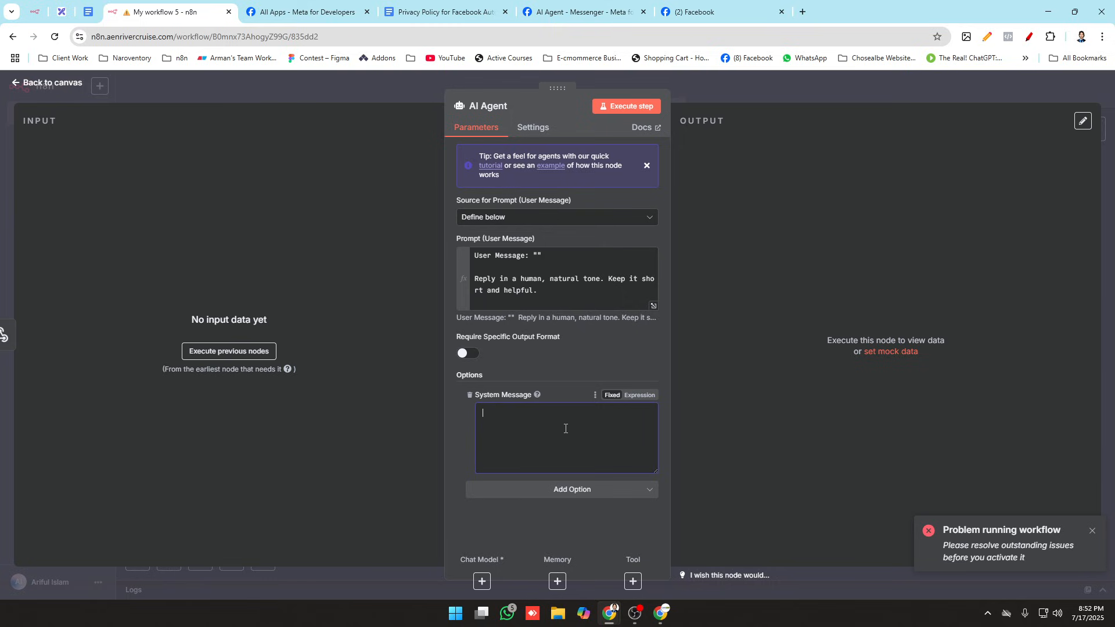
pyautogui.press('super+v')
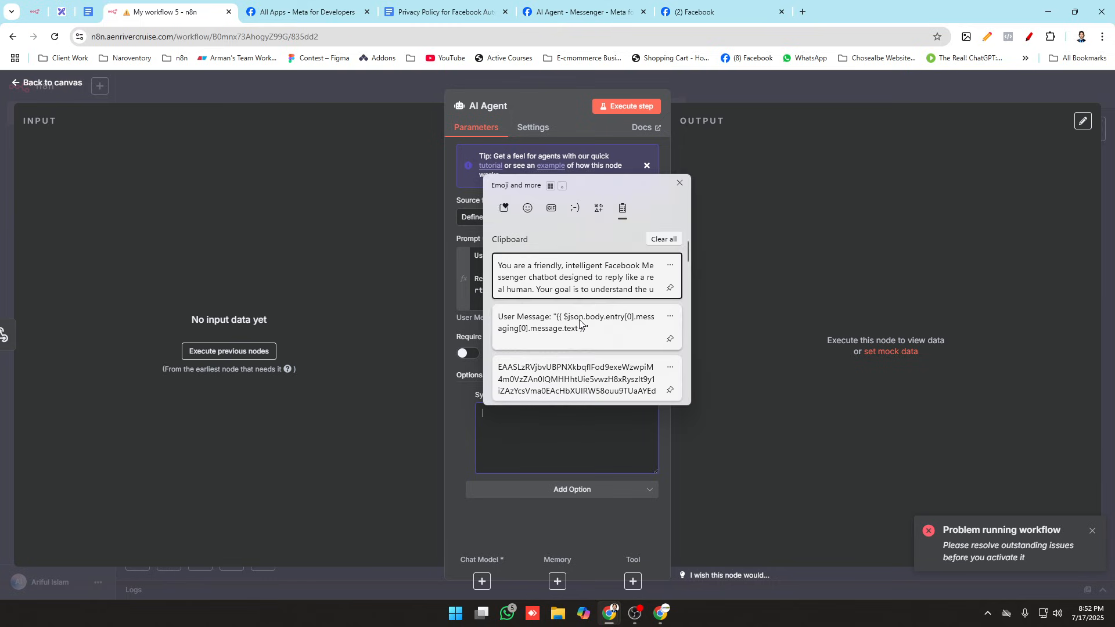
pyautogui.click(606, 293)
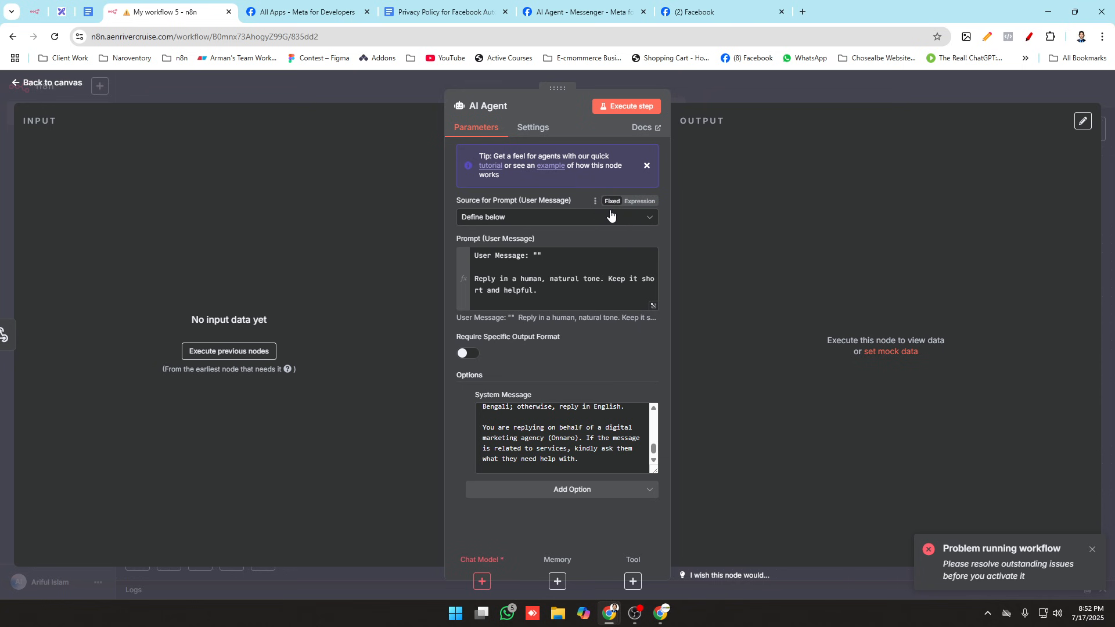
pyautogui.scroll(-1, 586, 432)
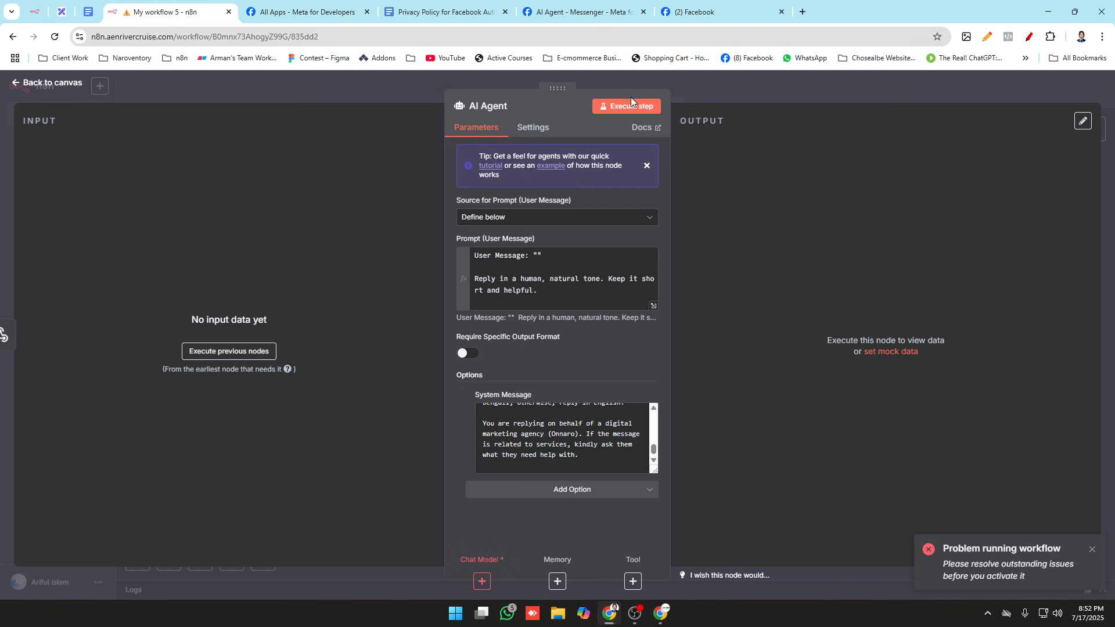
pyautogui.click(395, 85)
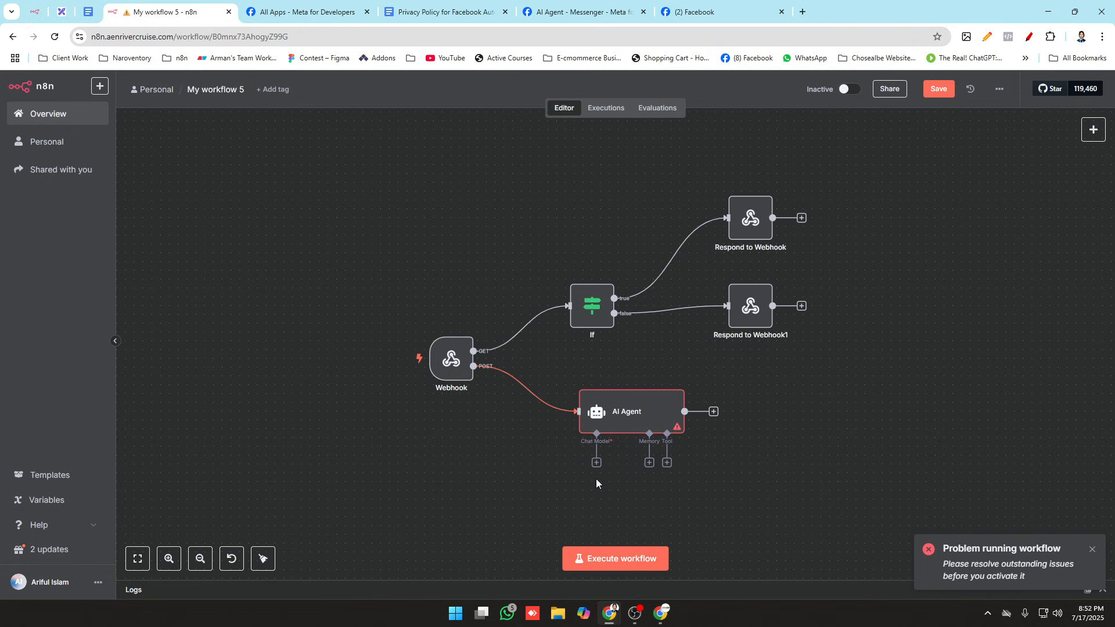
# Step: Attach an OpenRouter Chat Model to the AI Agent's Chat Model connector, keeping the OpenRouter credential and openai/gpt-4.1-mini model
pyautogui.moveTo(596, 463); pyautogui.dragTo(538, 500)
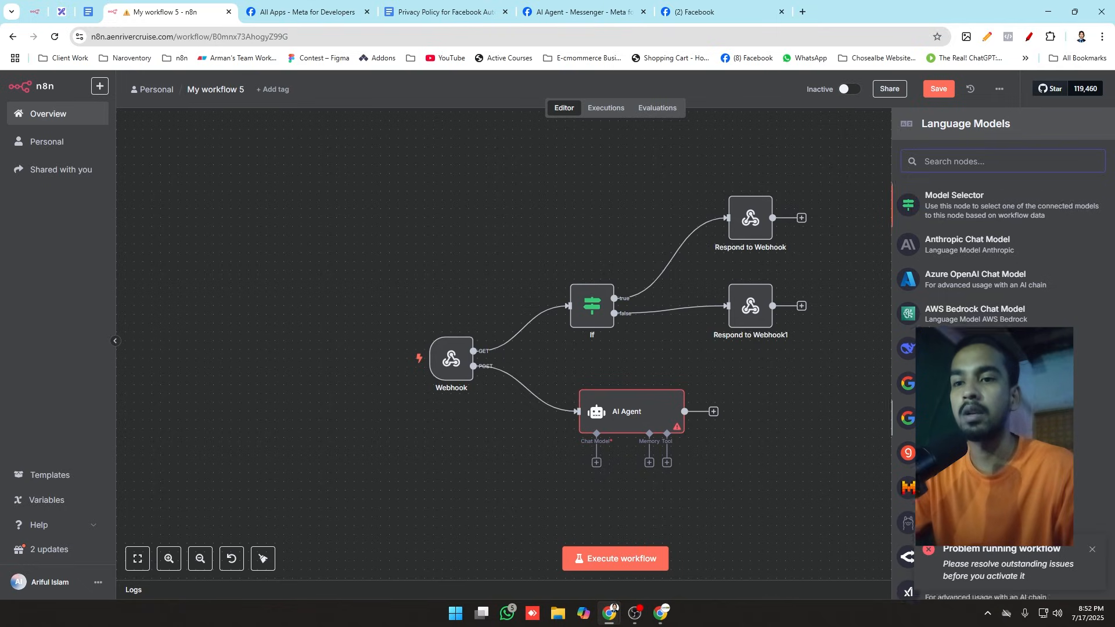
pyautogui.scroll(-2, 946, 493)
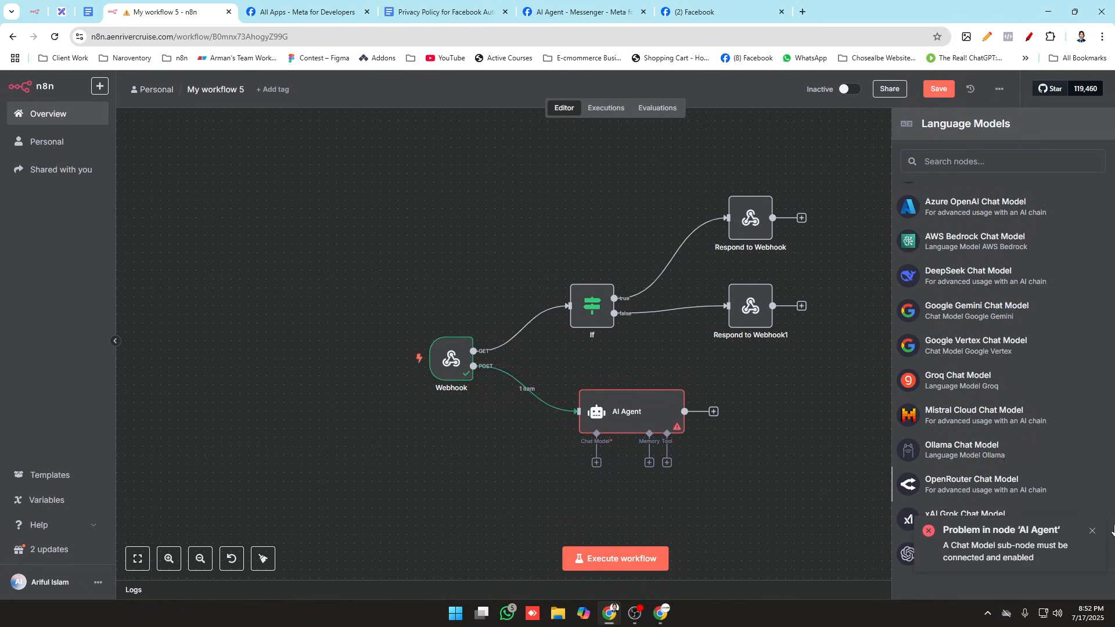
pyautogui.click(945, 488)
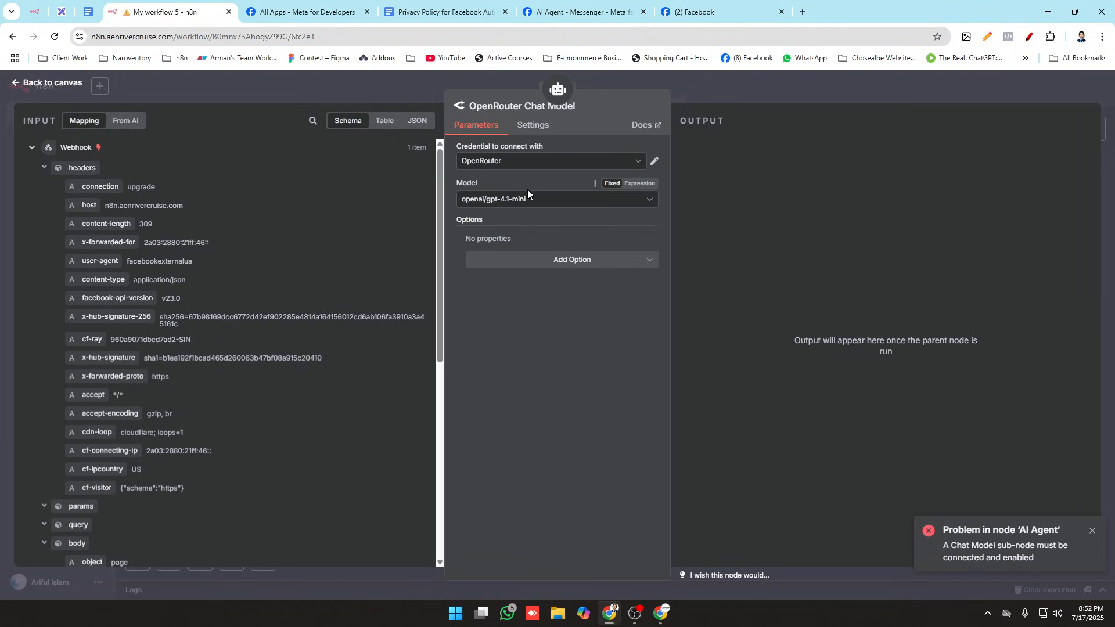
pyautogui.click(367, 72)
pyautogui.scroll(1, 813, 434)
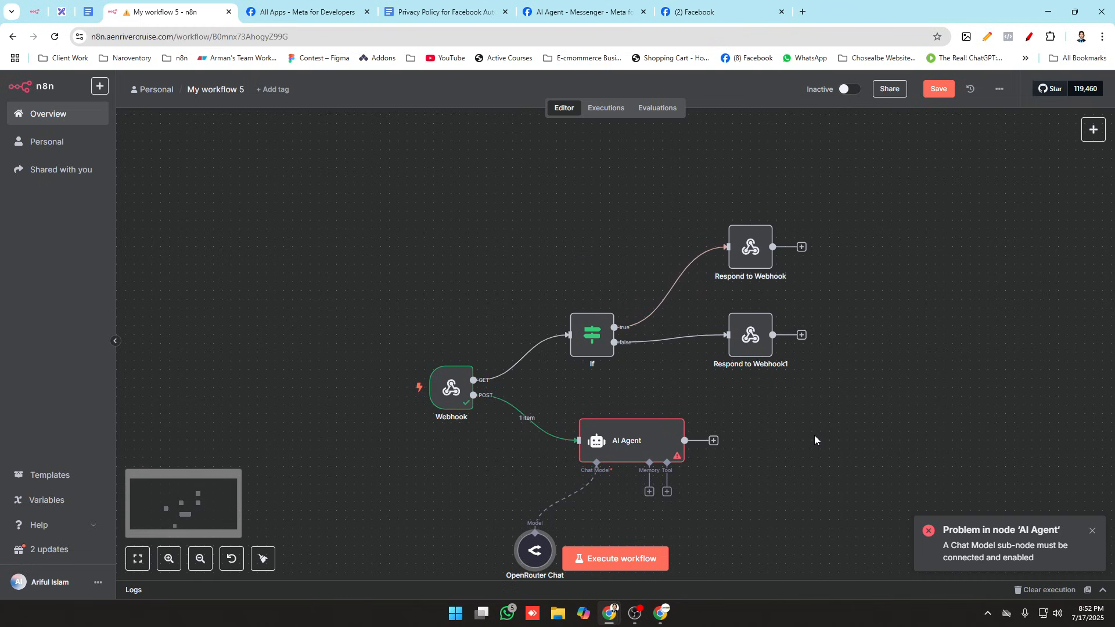
# Step: Execute the AI Agent node from the canvas and move the OpenRouter Chat Model node closer beneath it
pyautogui.scroll(-2, 743, 435)
pyautogui.click(643, 349)
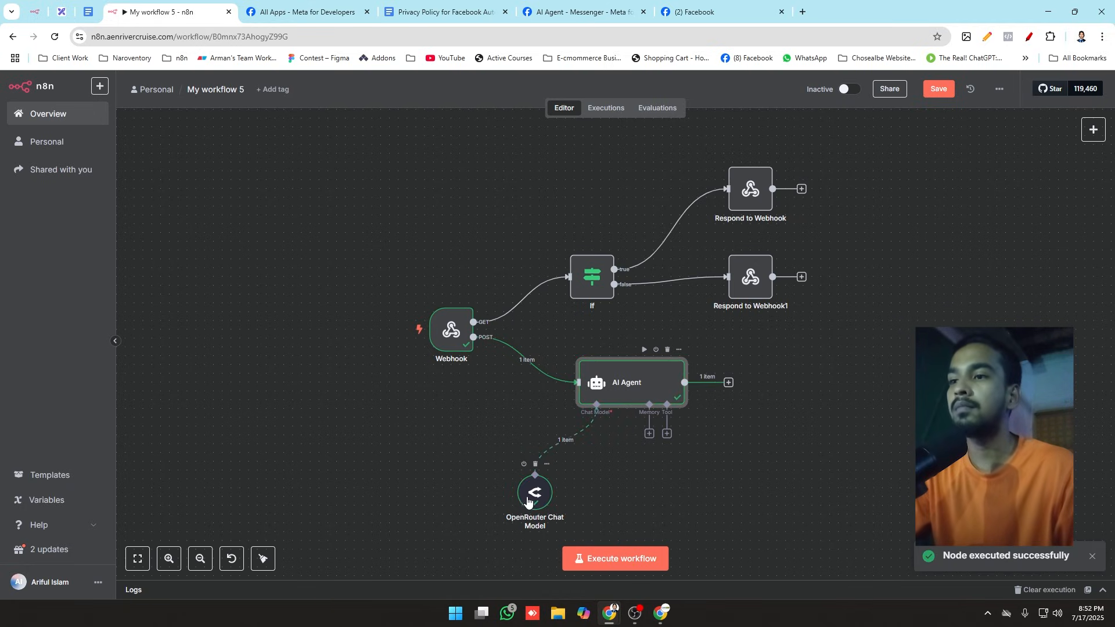
pyautogui.moveTo(531, 494); pyautogui.dragTo(549, 478)
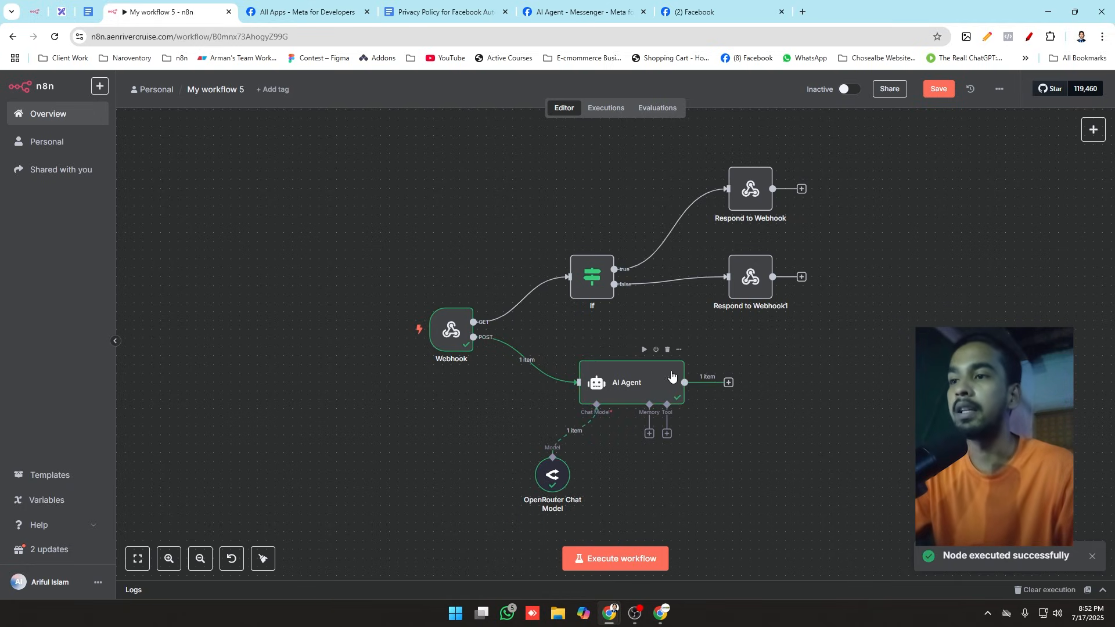
# Step: Open the AI Agent node and review its user prompt in the expanded expression editor
pyautogui.click(655, 391)
pyautogui.doubleClick(654, 390)
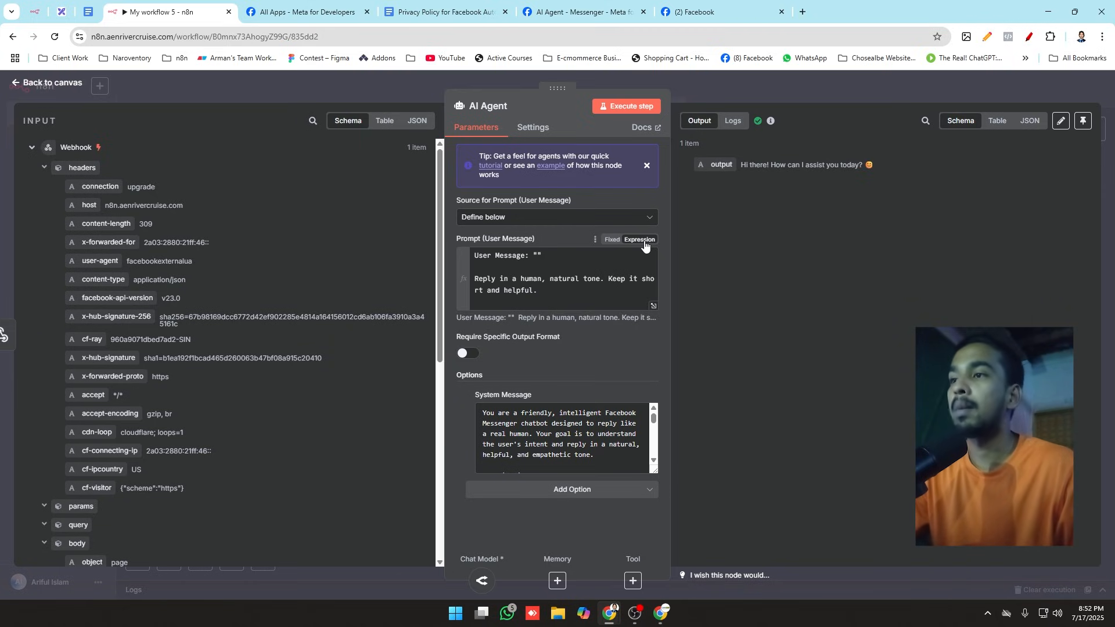
pyautogui.click(652, 305)
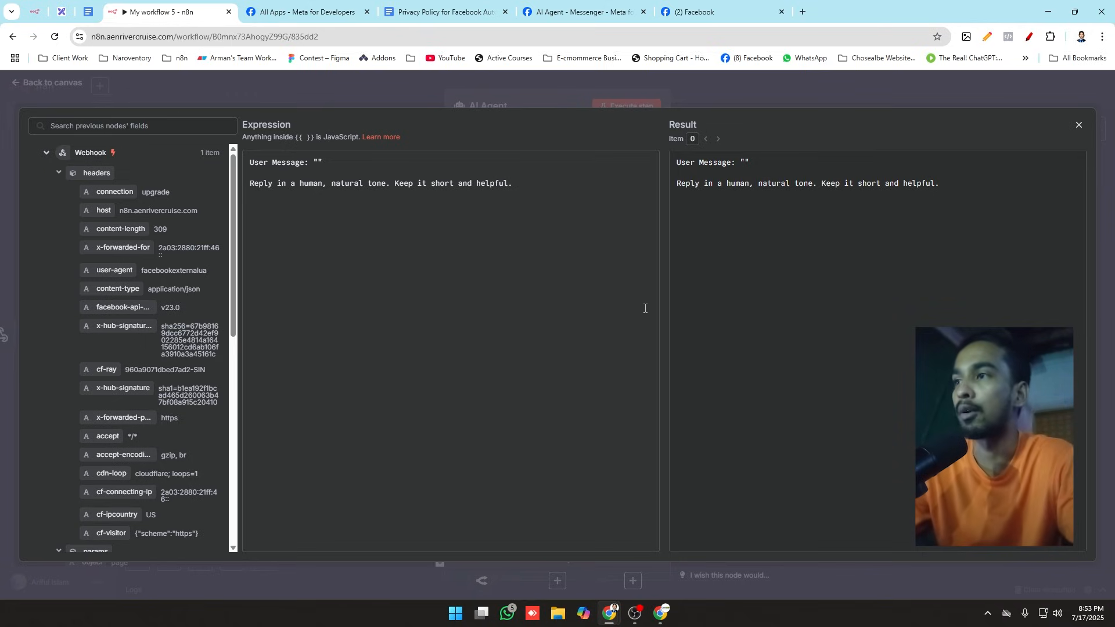
pyautogui.click(424, 86)
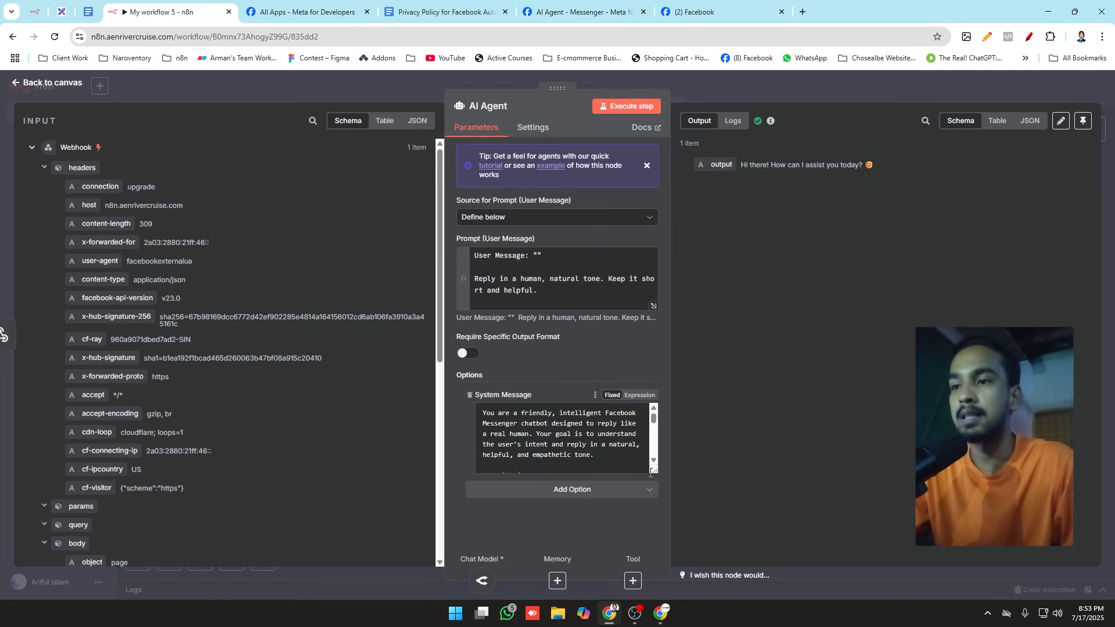
# Step: Make the System Message an expression and review its full text in the expanded editor
pyautogui.click(639, 395)
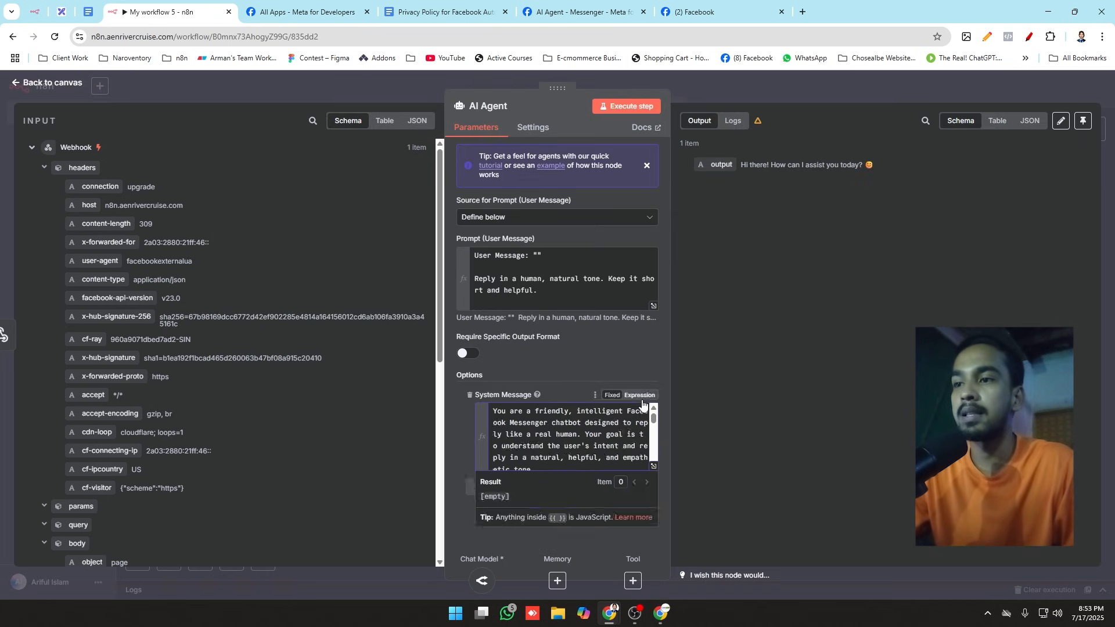
pyautogui.click(645, 466)
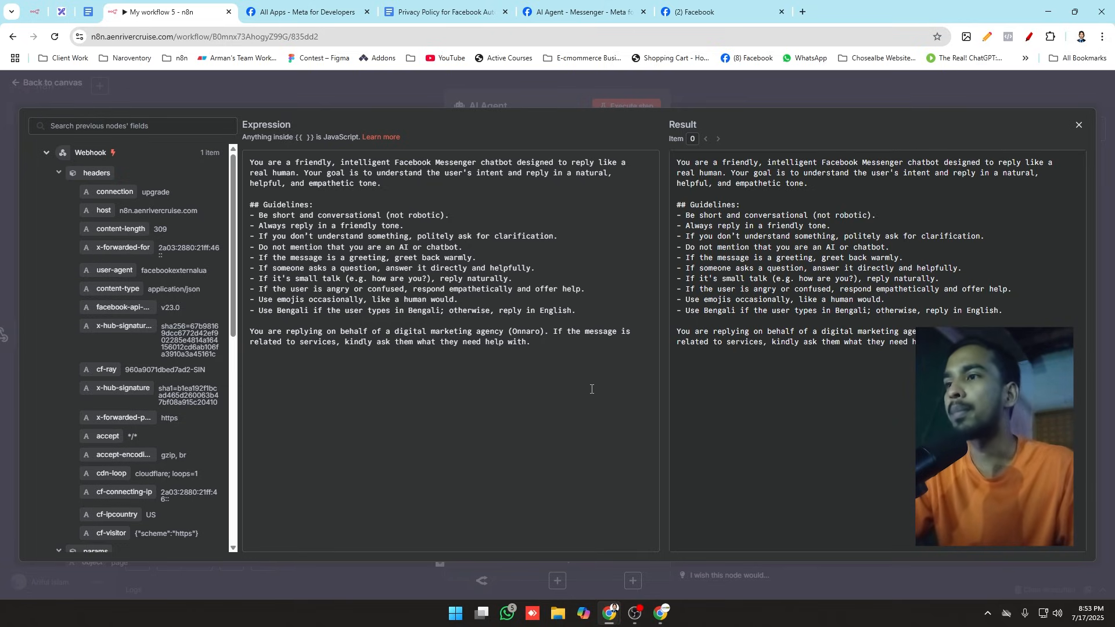
pyautogui.moveTo(592, 389); pyautogui.dragTo(232, 101)
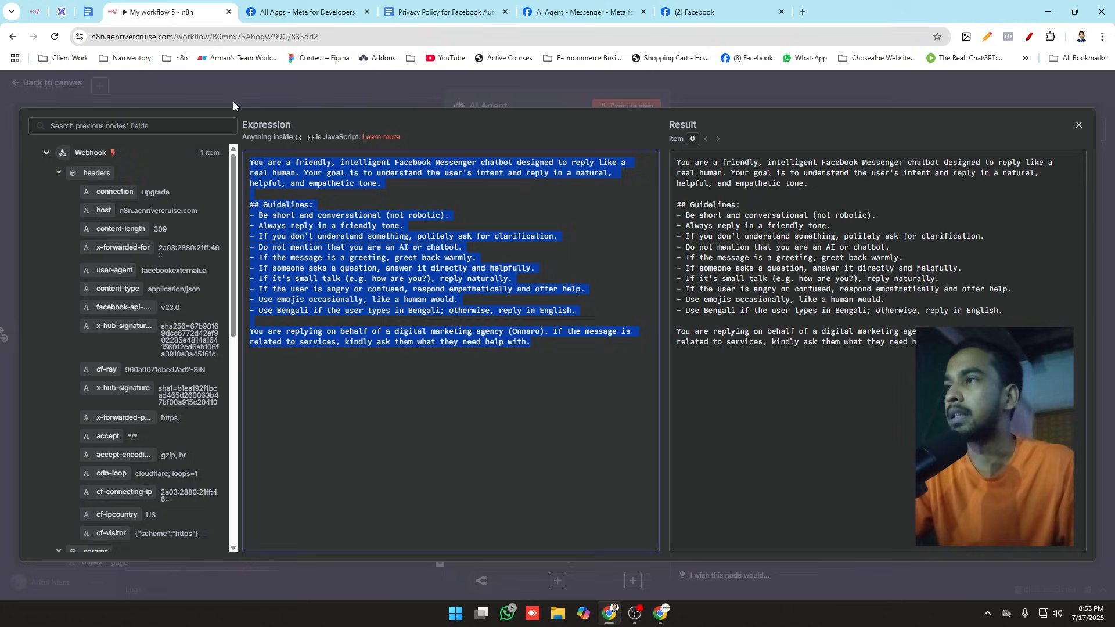
pyautogui.click(283, 89)
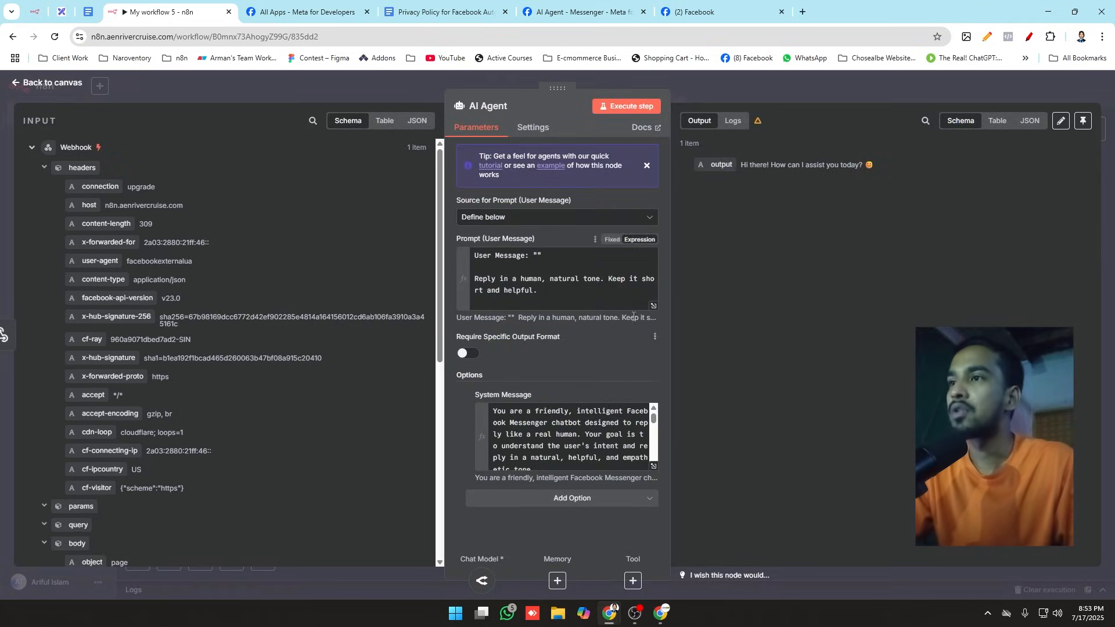
# Step: Insert the webhook's message text field, {{ $json.body.entry[0].messaging[0].message.text }}, between the quotes after "User Message:" in the user prompt
pyautogui.click(653, 307)
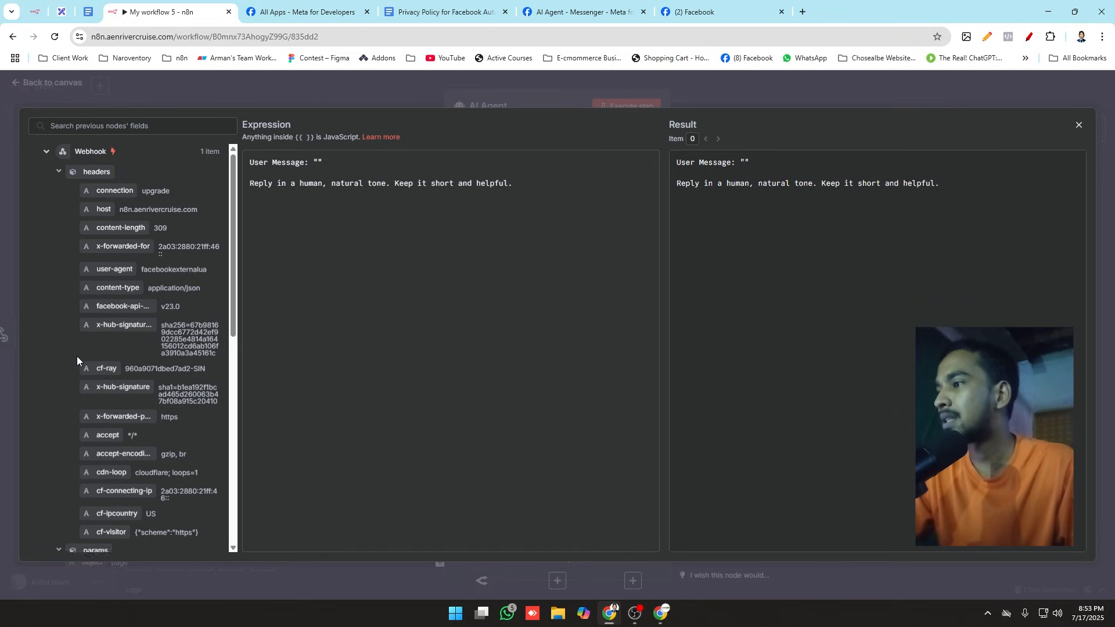
pyautogui.scroll(-3, 77, 357)
pyautogui.scroll(3, 96, 381)
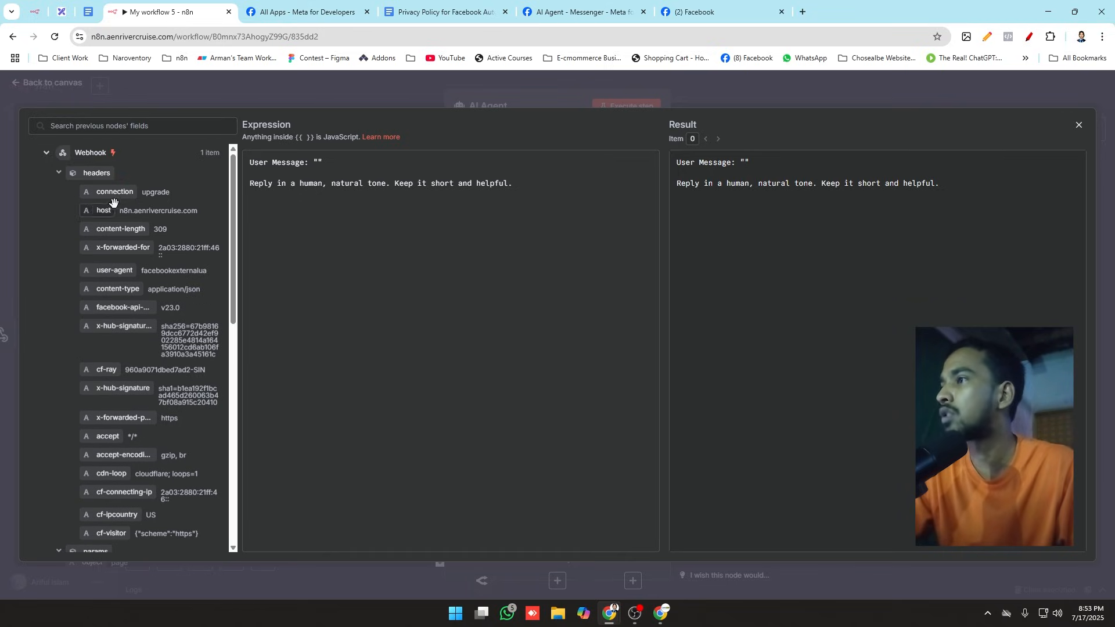
pyautogui.scroll(-1, 117, 291)
pyautogui.scroll(-5, 115, 290)
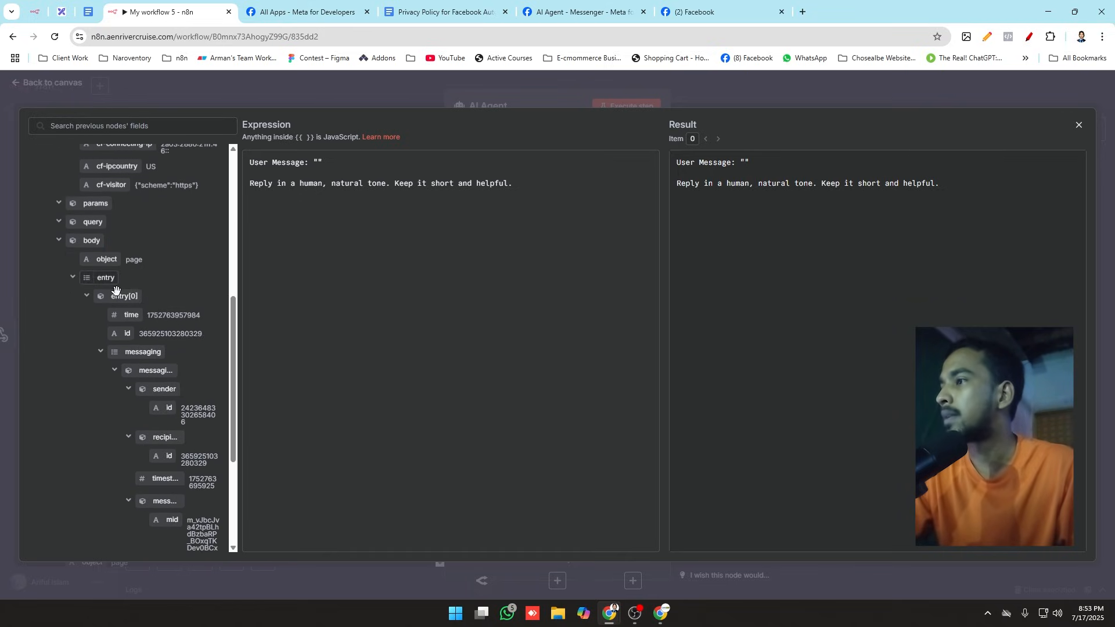
pyautogui.scroll(-4, 117, 293)
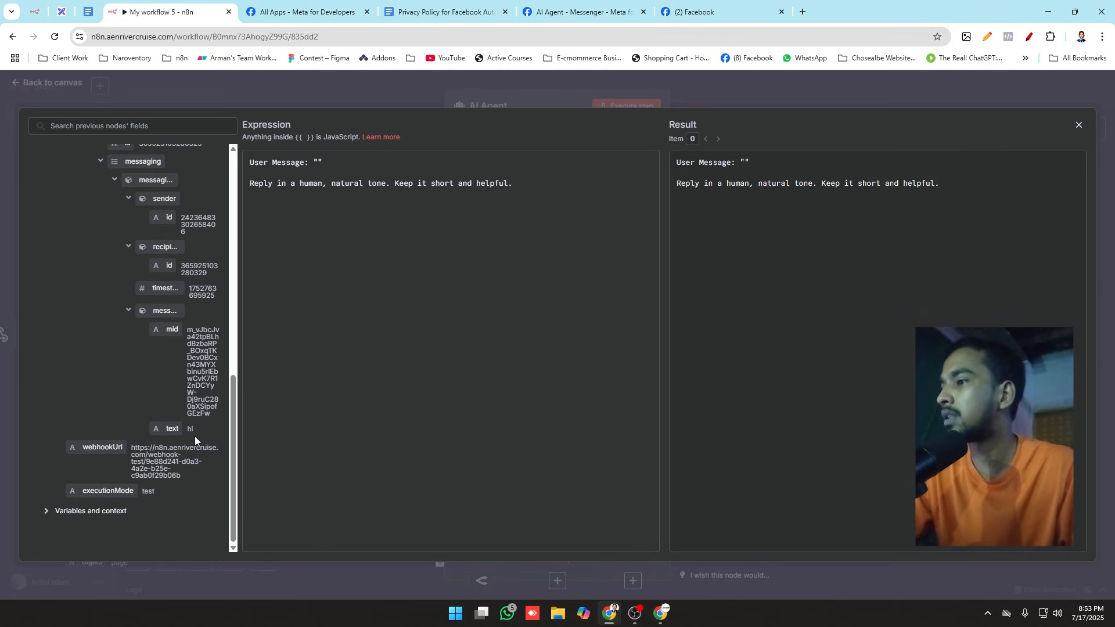
pyautogui.moveTo(171, 429); pyautogui.dragTo(316, 165)
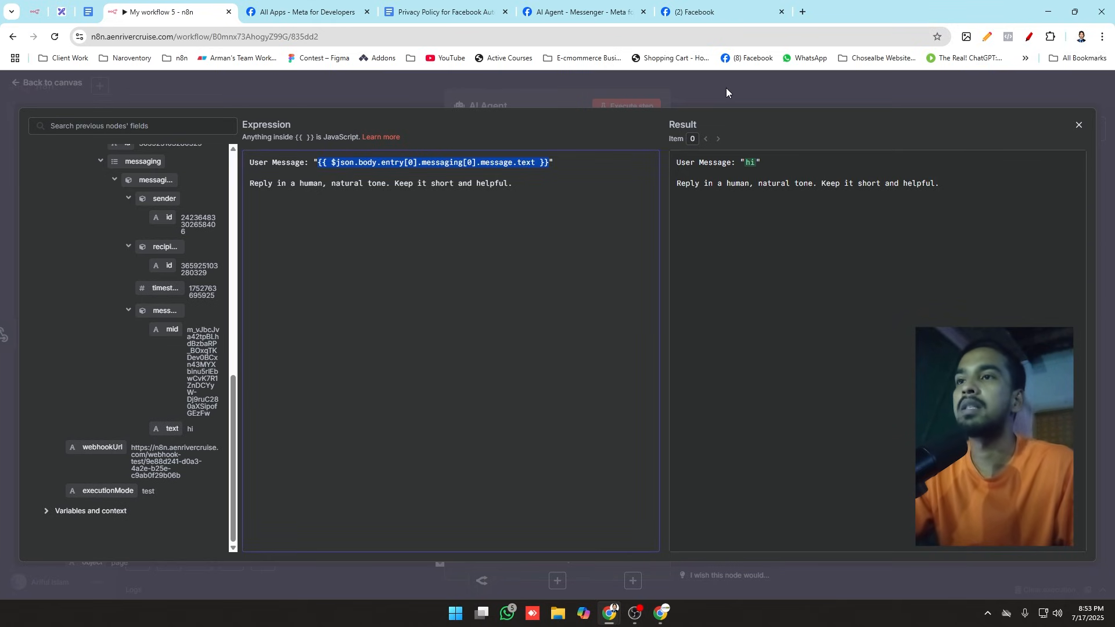
pyautogui.click(648, 94)
# Step: Execute the AI Agent step with the mapped message, and move the OpenRouter Chat Model node slightly closer to the agent on the canvas
pyautogui.click(614, 107)
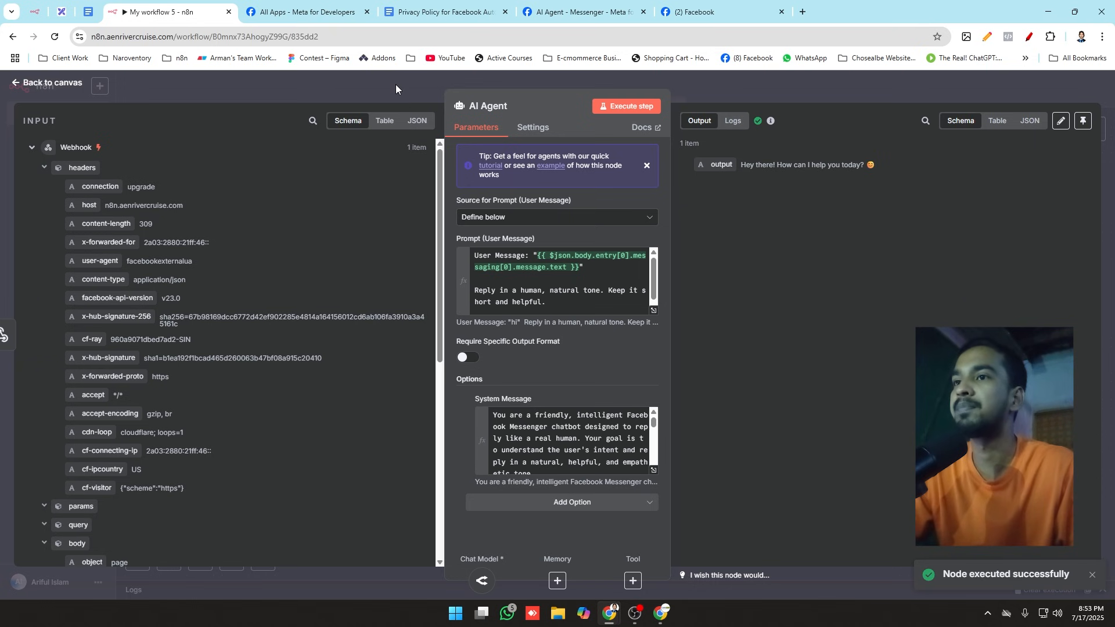
pyautogui.click(392, 98)
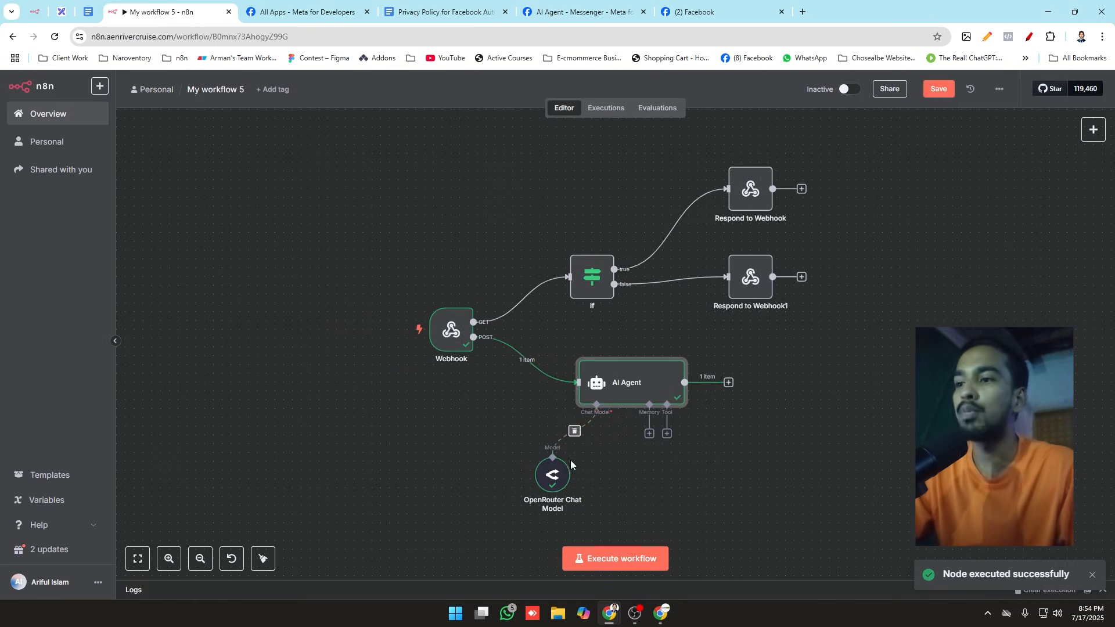
pyautogui.moveTo(568, 468); pyautogui.dragTo(586, 460)
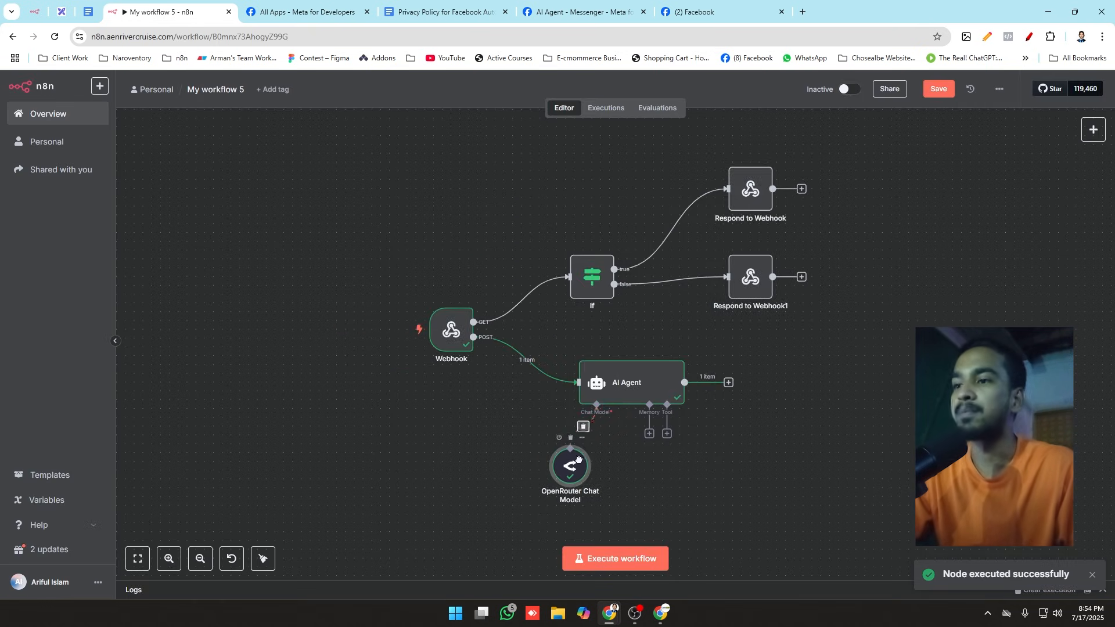
# Step: Reopen the AI Agent node to check its webhook input, and compare it with the page's Messenger chat on Facebook
pyautogui.doubleClick(645, 393)
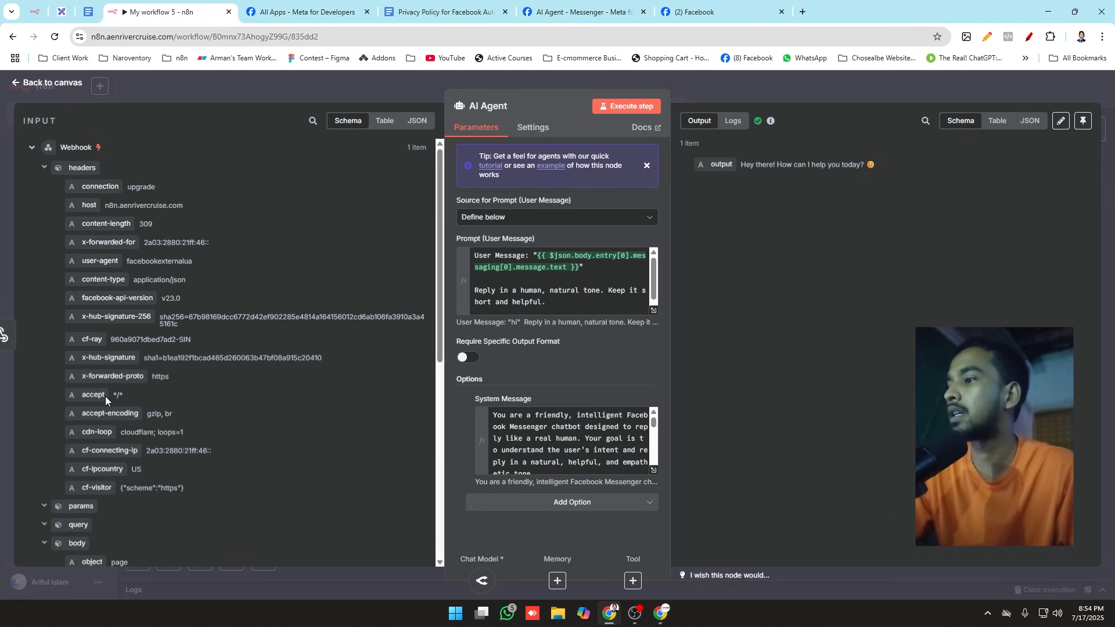
pyautogui.scroll(-1, 121, 485)
pyautogui.click(716, 12)
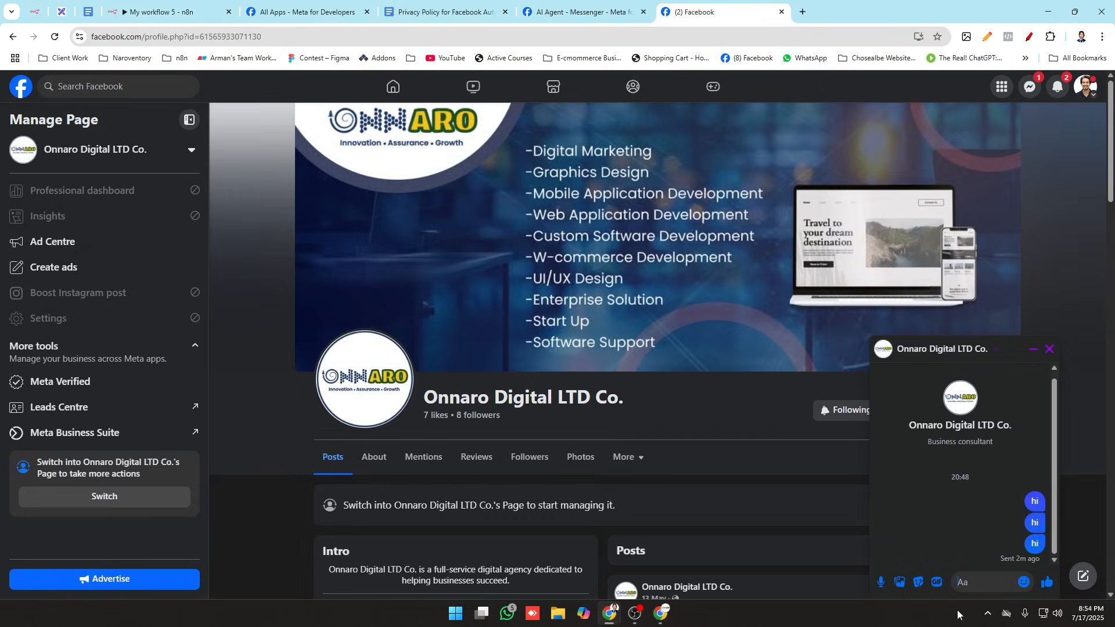
pyautogui.click(198, 8)
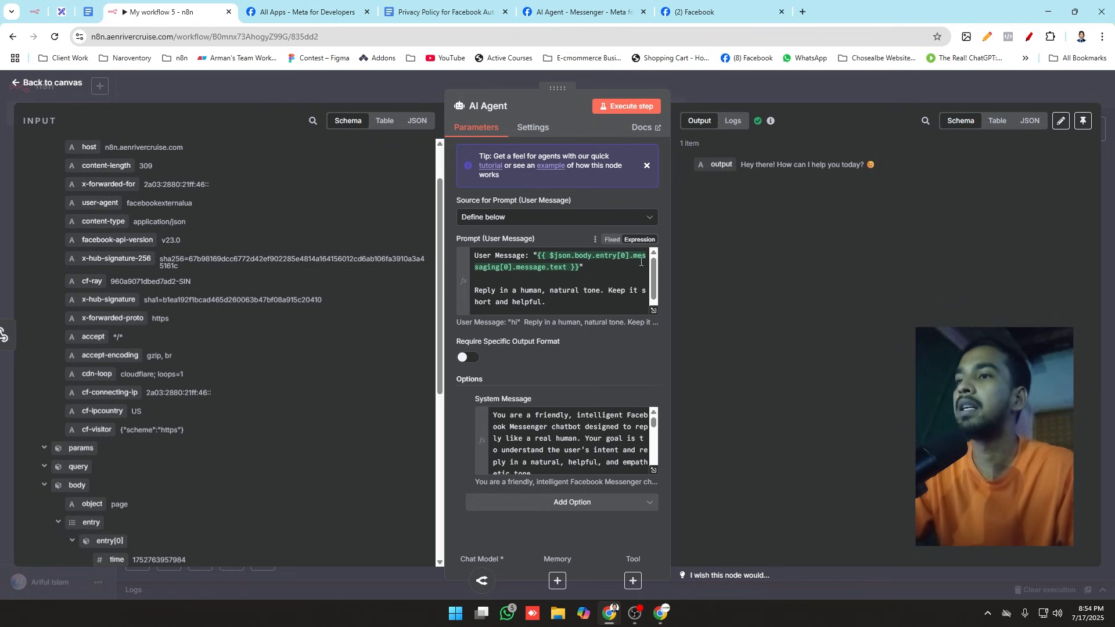
# Step: Review the AI Agent's user prompt and system message in their expanded expression editors
pyautogui.click(653, 311)
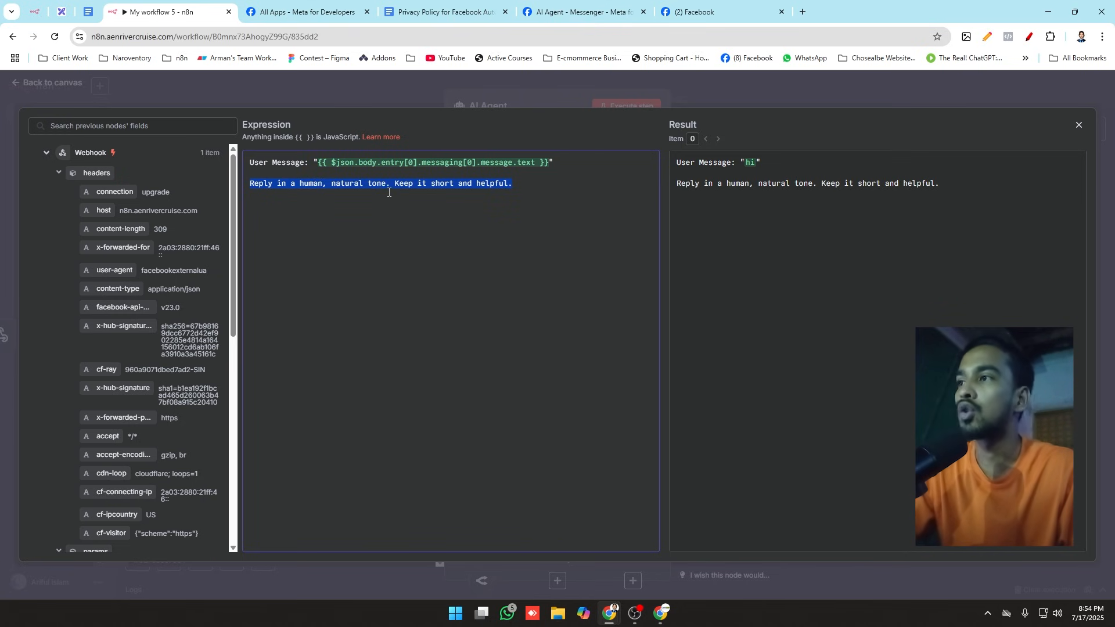
pyautogui.click(284, 72)
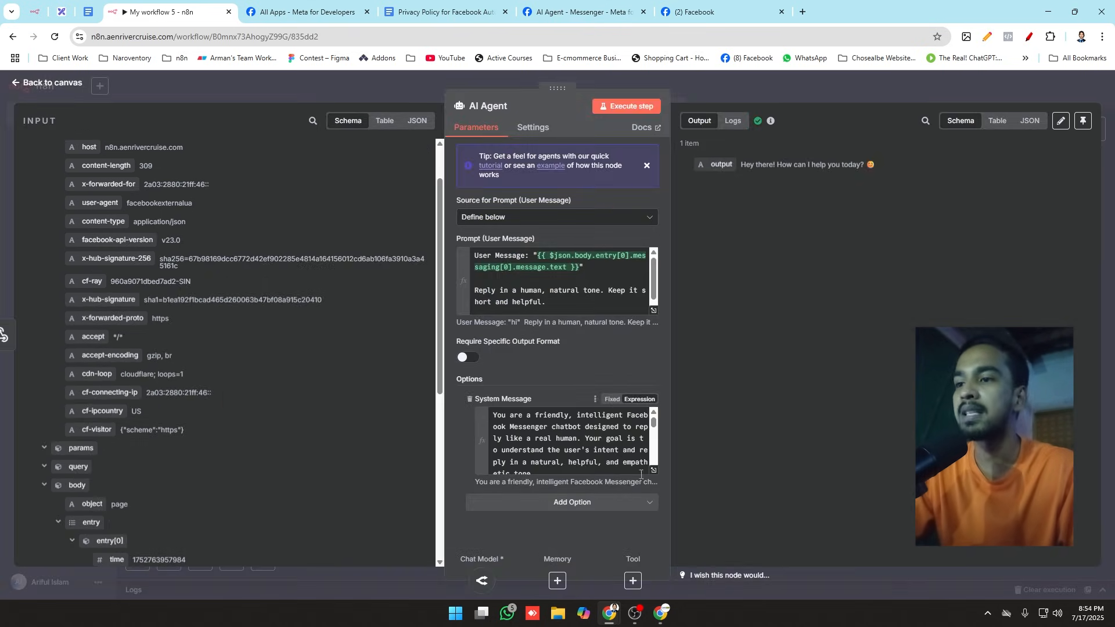
pyautogui.click(653, 470)
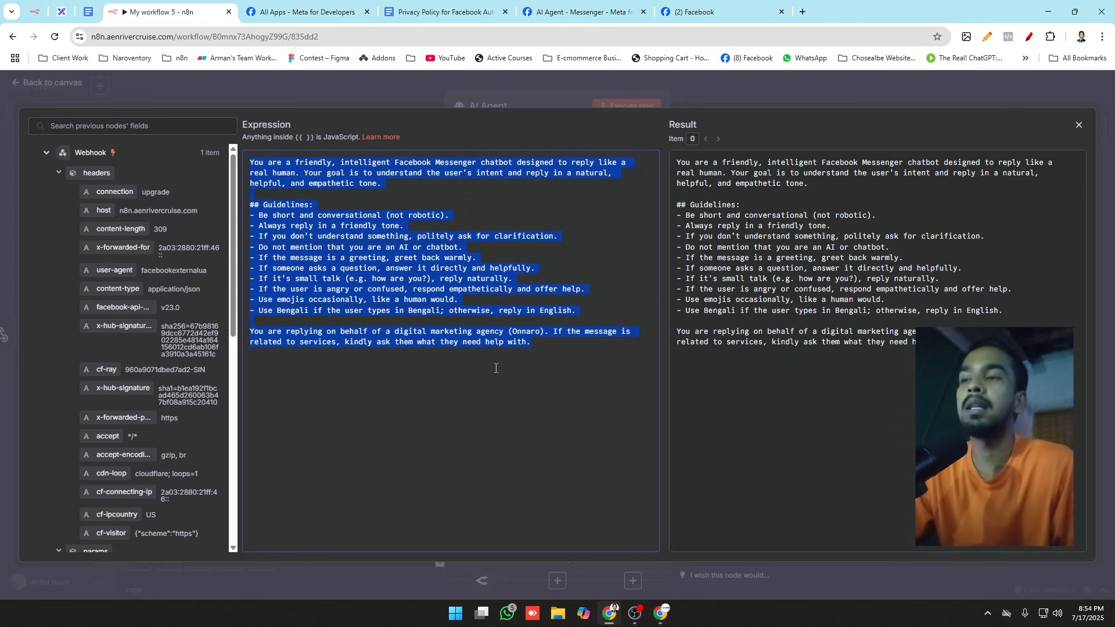
pyautogui.click(424, 98)
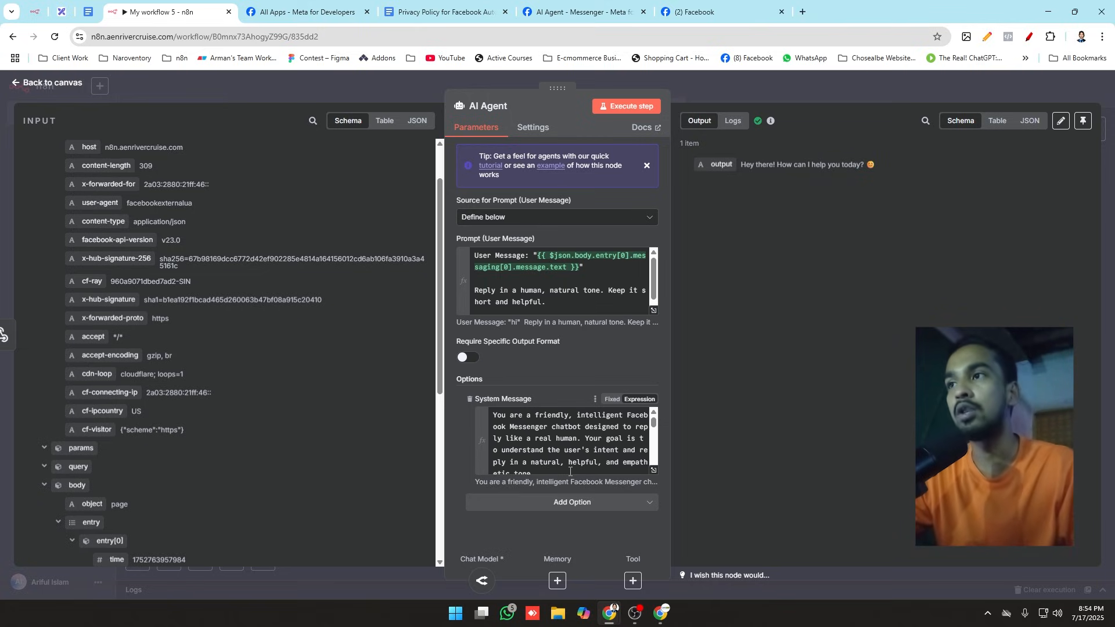
# Step: Reopen the AI Agent node and review its user prompt, system message and generated output, then return to the workflow canvas
pyautogui.click(382, 92)
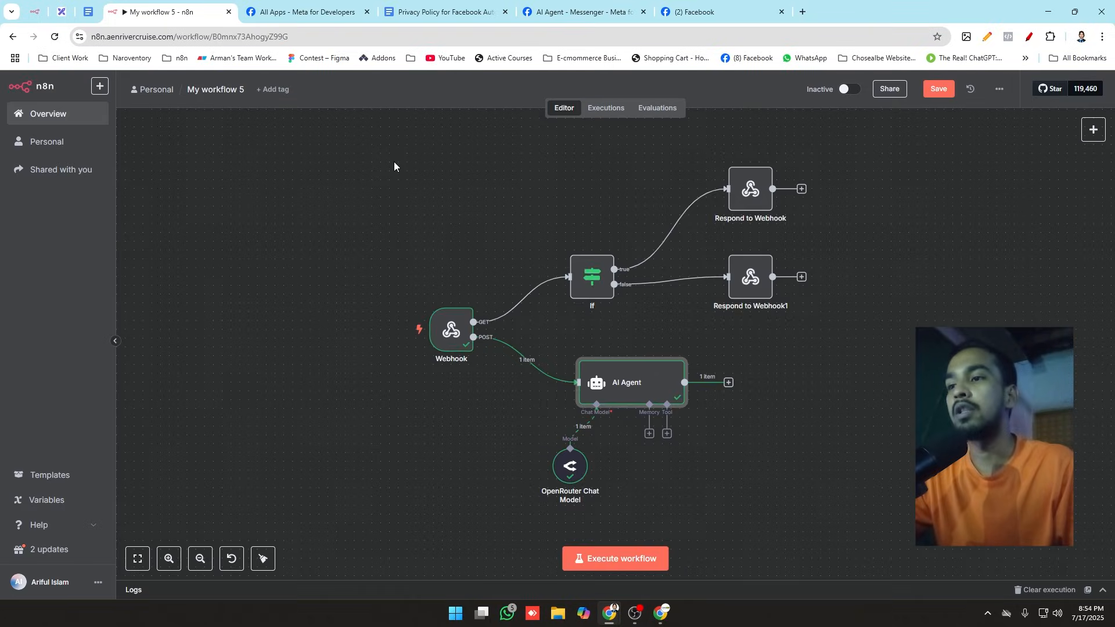
pyautogui.doubleClick(628, 383)
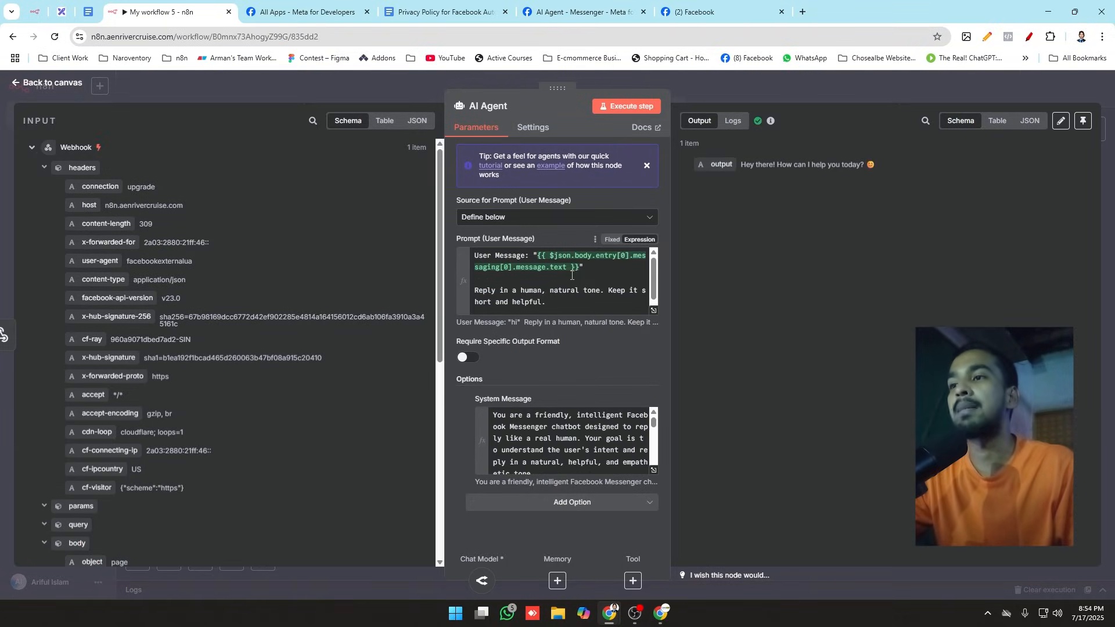
pyautogui.moveTo(574, 267); pyautogui.dragTo(537, 256)
pyautogui.click(599, 265)
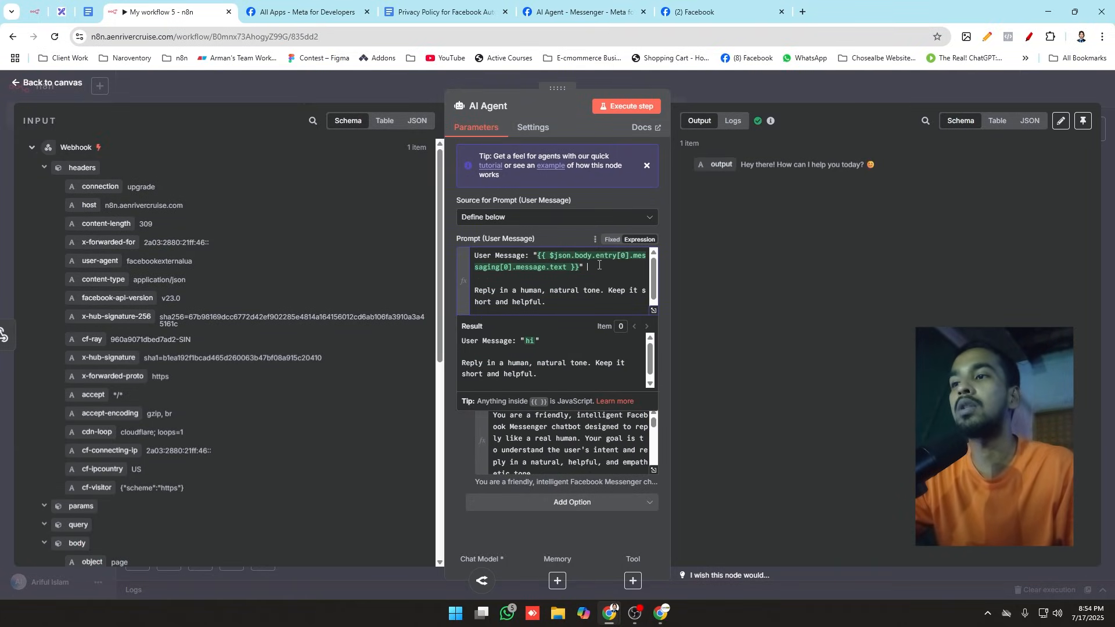
pyautogui.click(571, 459)
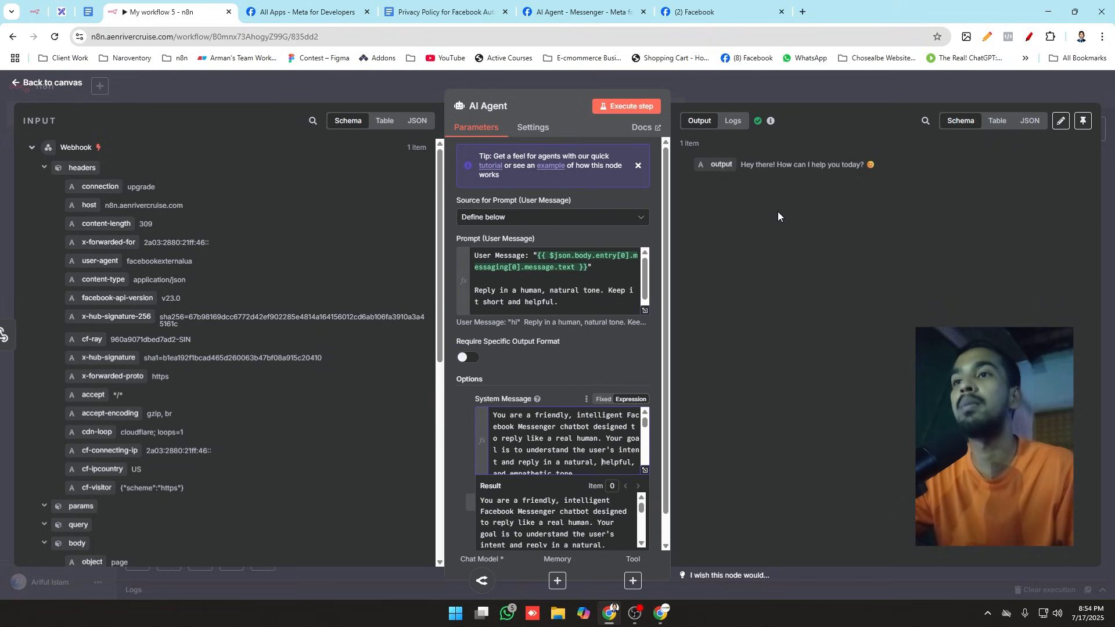
pyautogui.moveTo(741, 164); pyautogui.dragTo(877, 164)
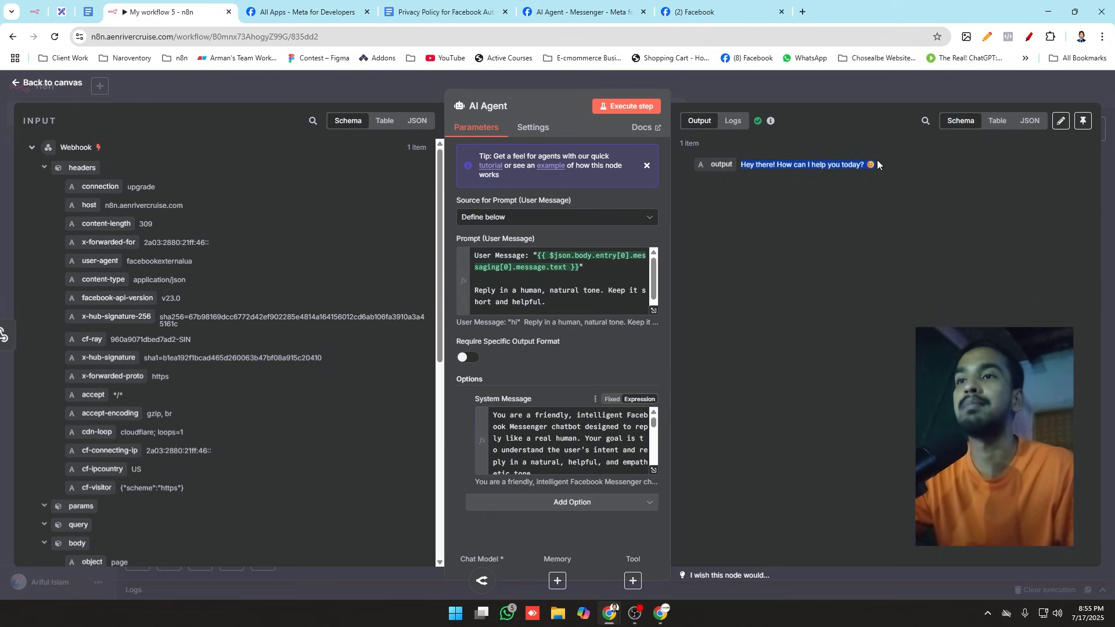
pyautogui.click(879, 167)
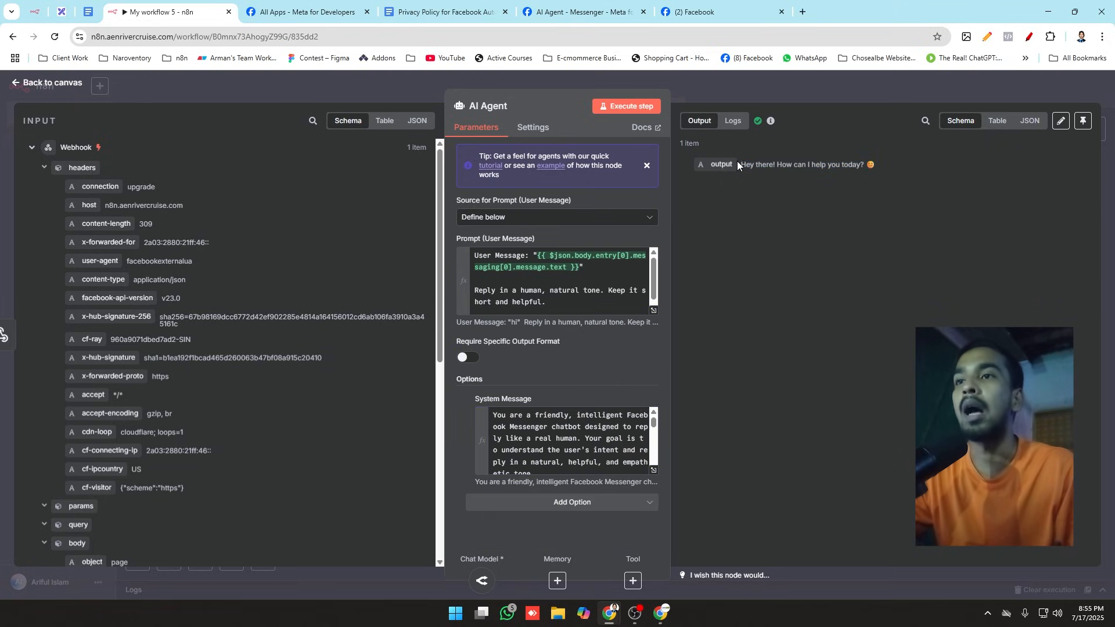
pyautogui.moveTo(740, 165); pyautogui.dragTo(884, 166)
pyautogui.click(424, 85)
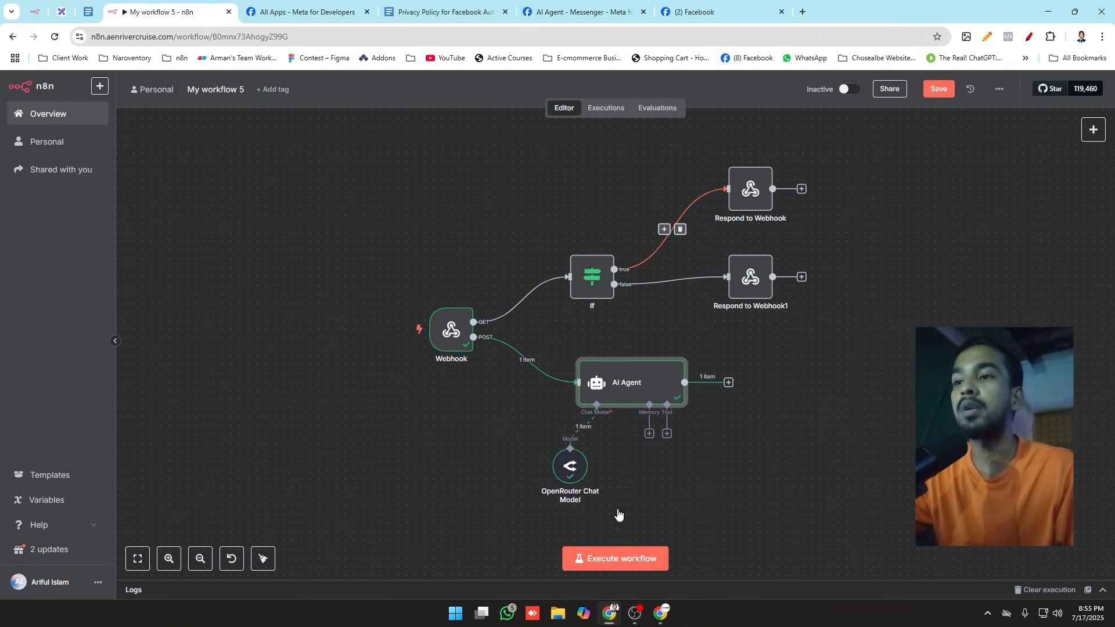
# Step: Add a Wait node after the AI Agent with a wait amount of 2 seconds, and align it with the agent on the canvas
pyautogui.moveTo(728, 383); pyautogui.dragTo(806, 383)
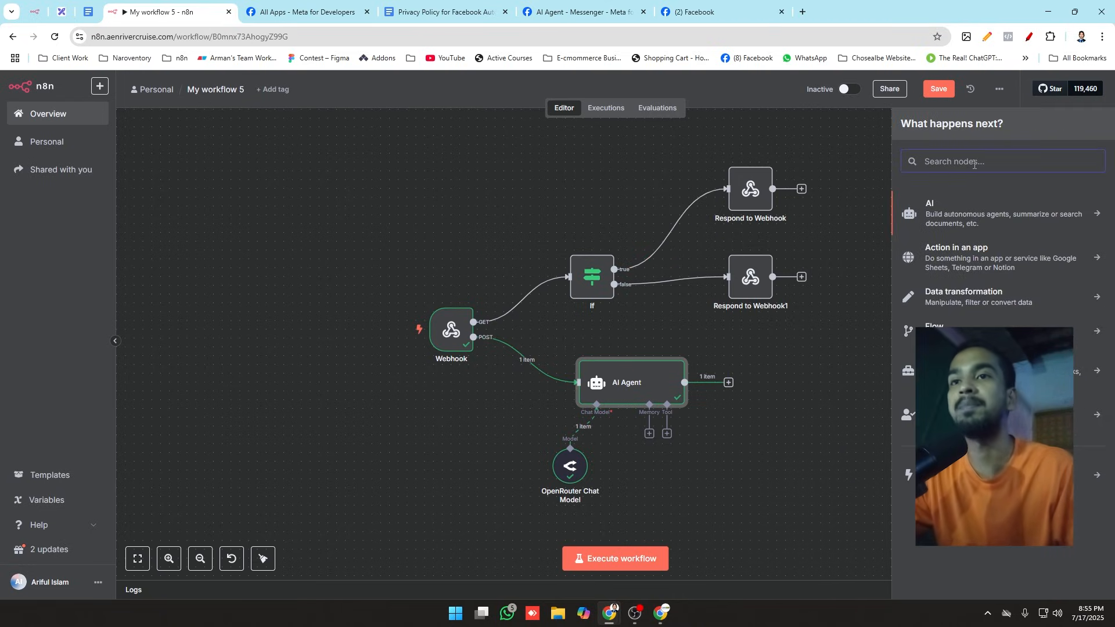
pyautogui.write('wau')
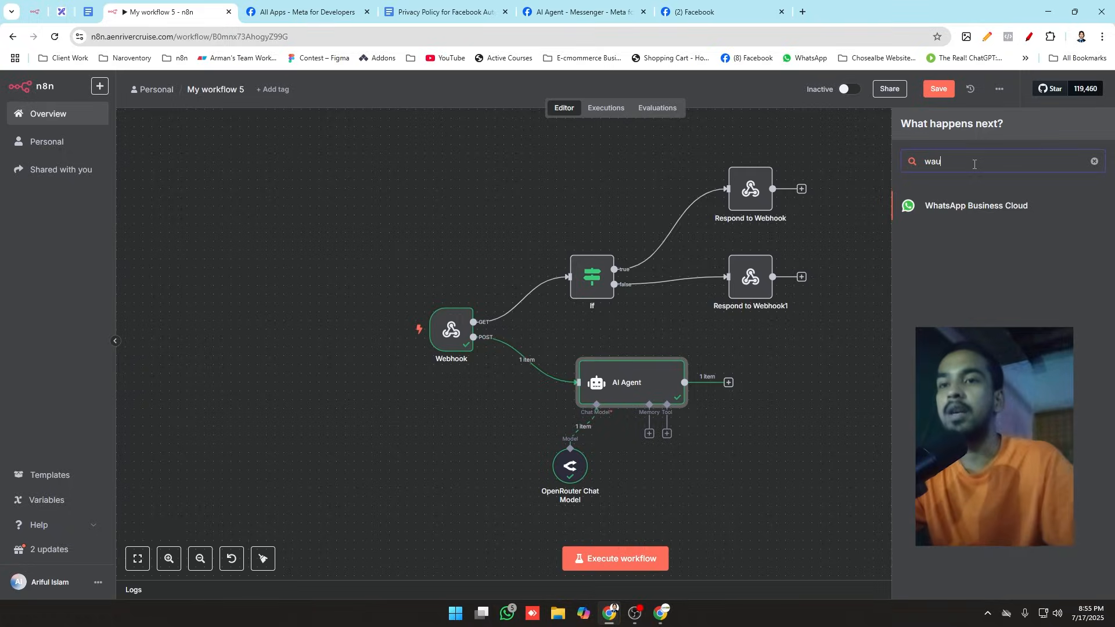
pyautogui.press('BackSpace')
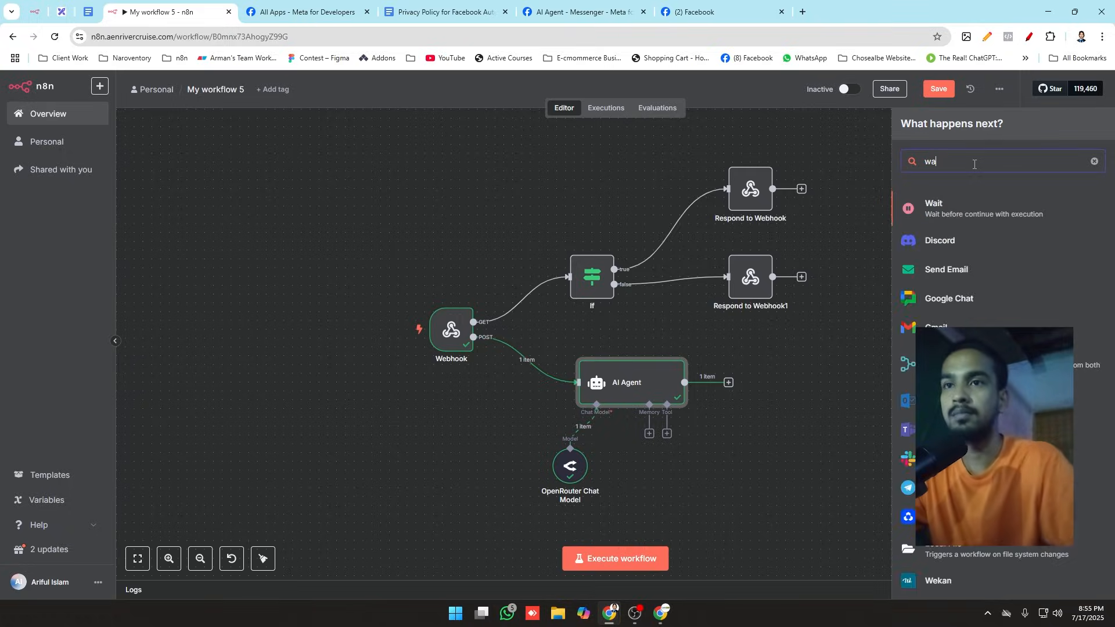
pyautogui.click(954, 217)
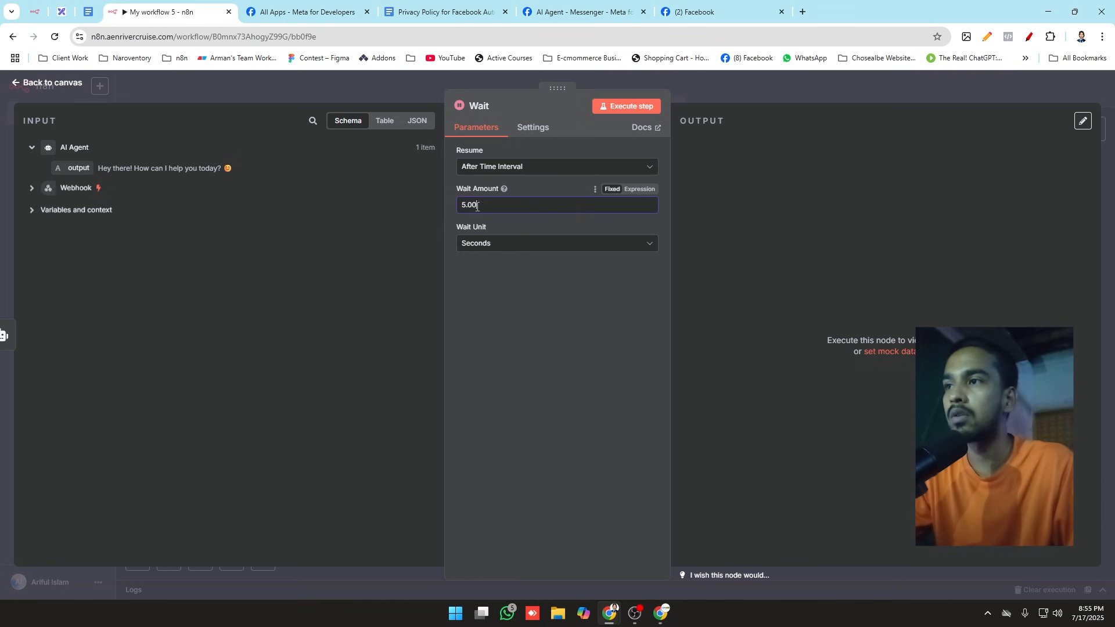
pyautogui.write('2')
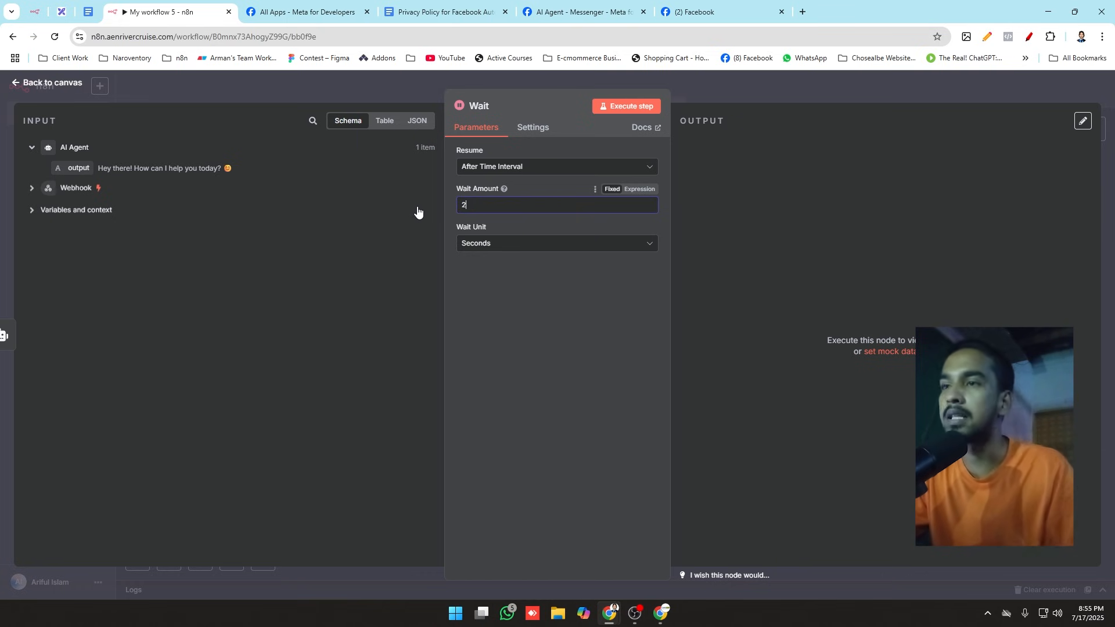
pyautogui.click(396, 87)
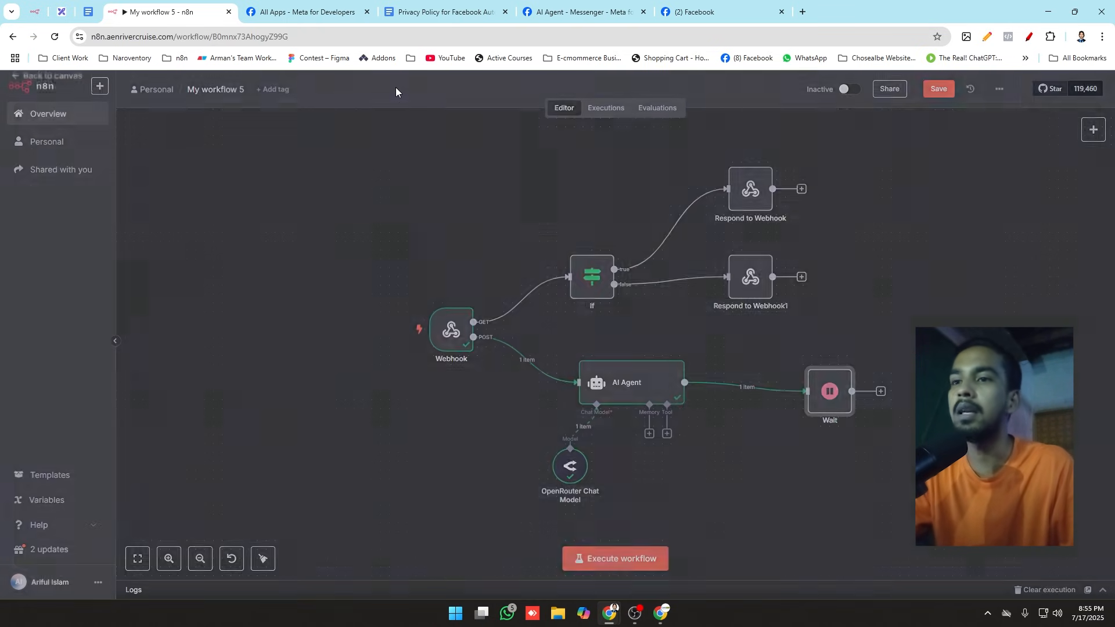
pyautogui.moveTo(814, 412); pyautogui.dragTo(814, 403)
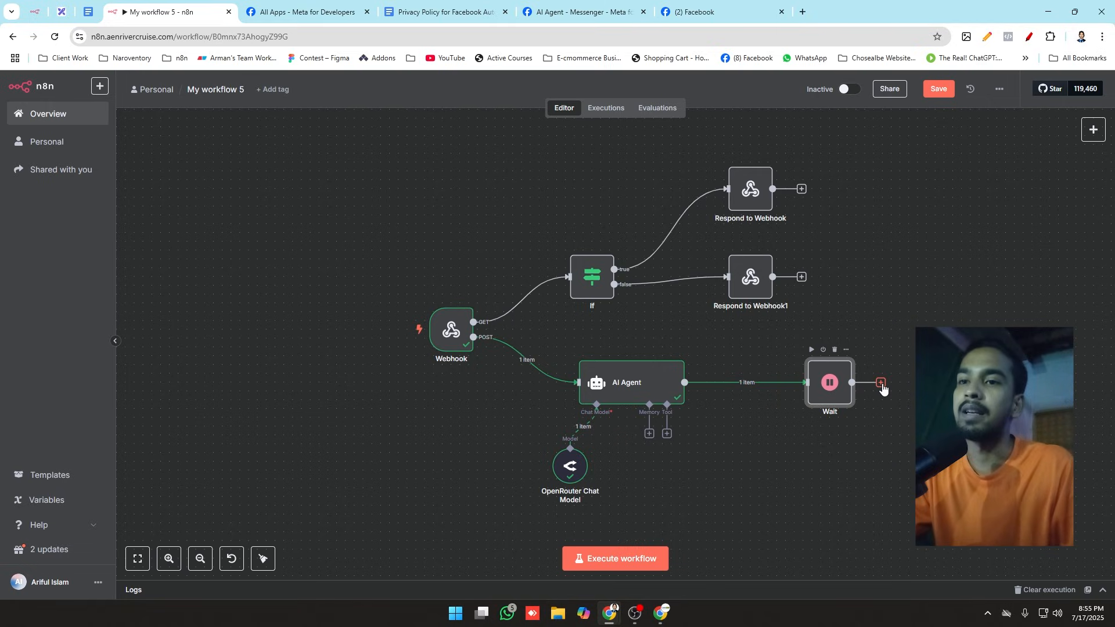
# Step: Add an HTTP Request node after the Wait node and return to the workflow canvas
pyautogui.moveTo(883, 387); pyautogui.dragTo(957, 349)
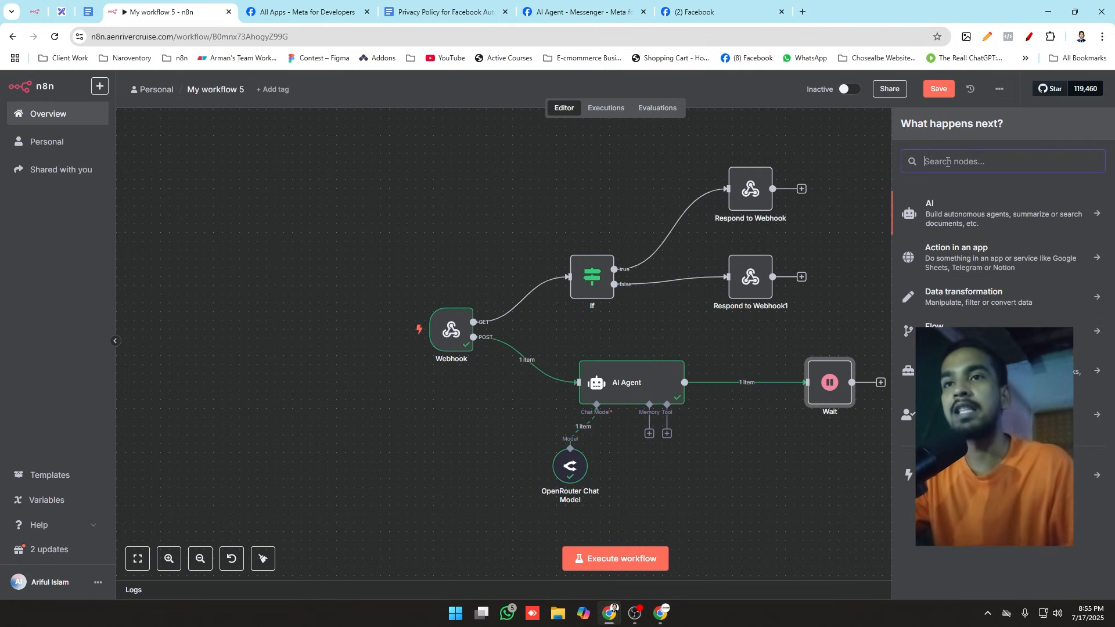
pyautogui.write('he')
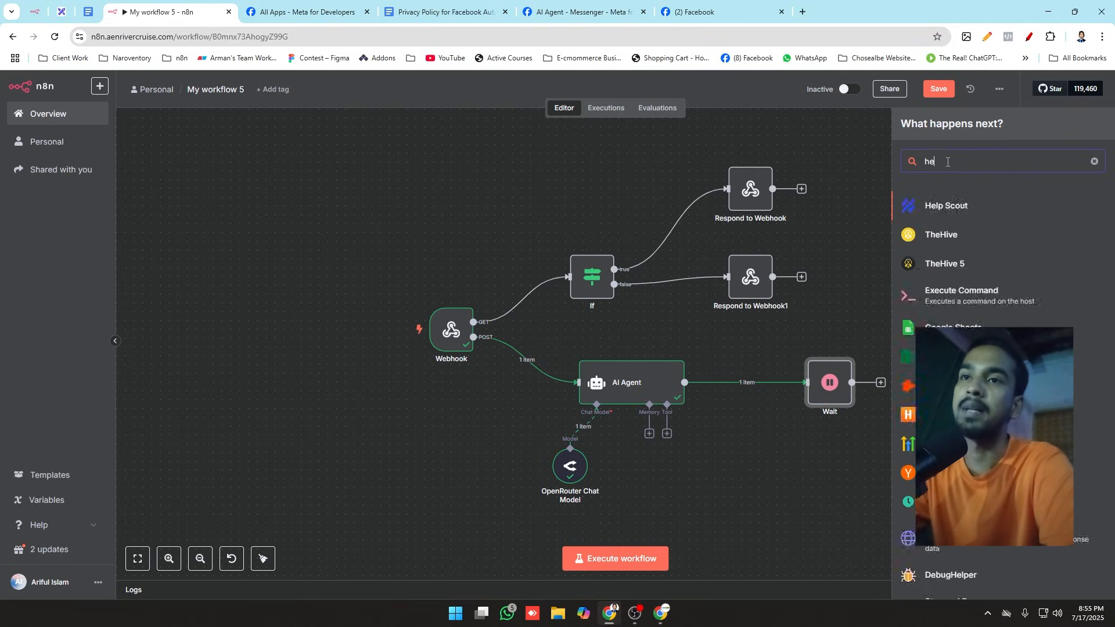
pyautogui.press('BackSpace')
pyautogui.write('ttm')
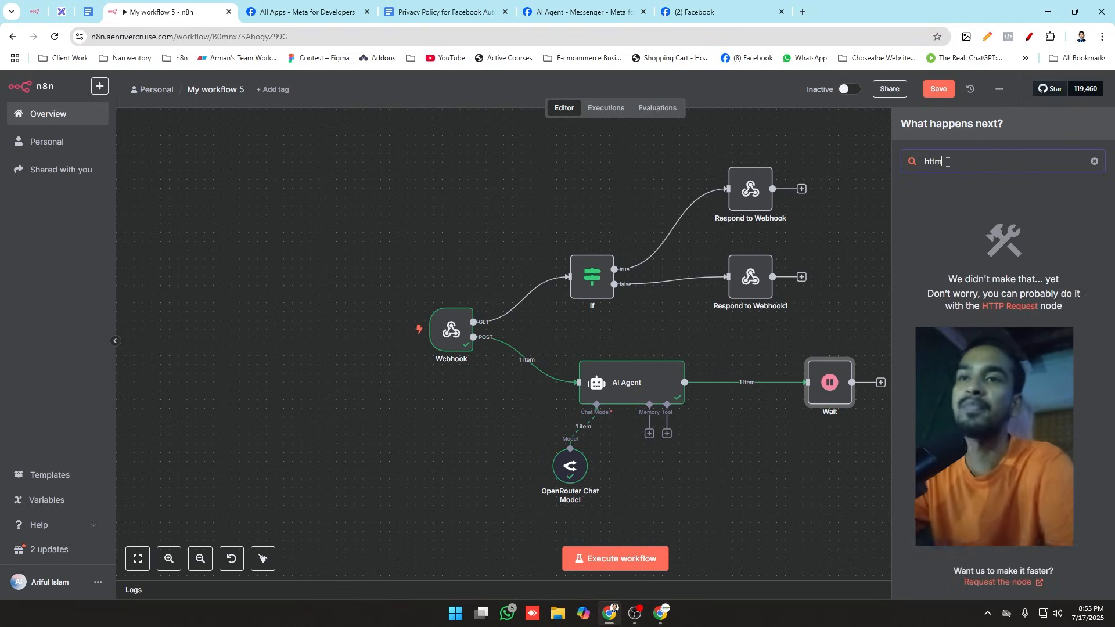
pyautogui.press('BackSpace')
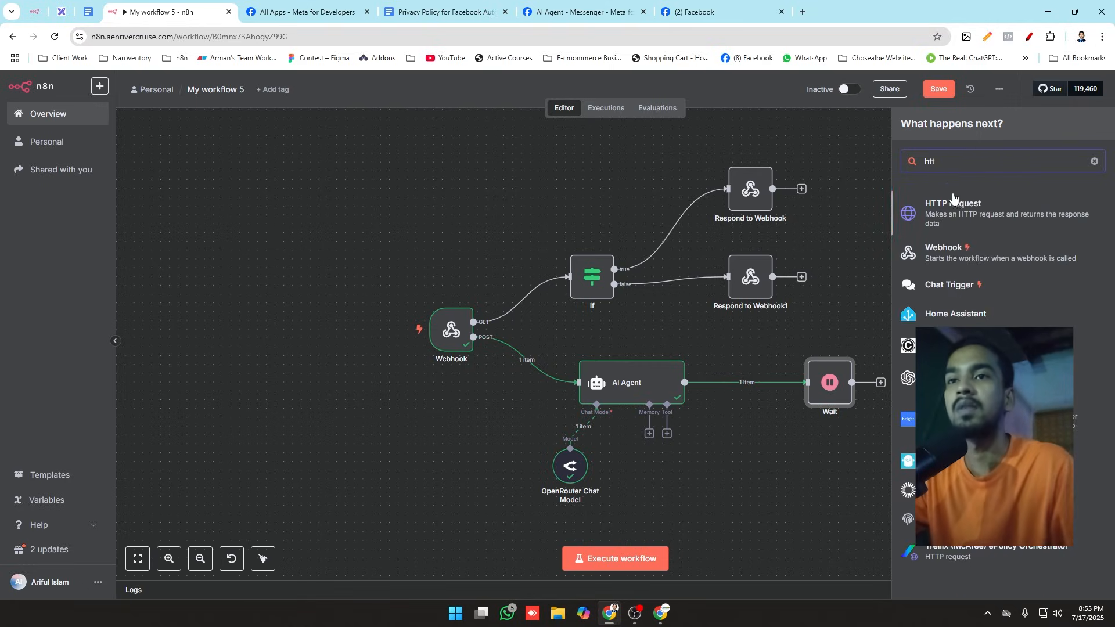
pyautogui.click(959, 218)
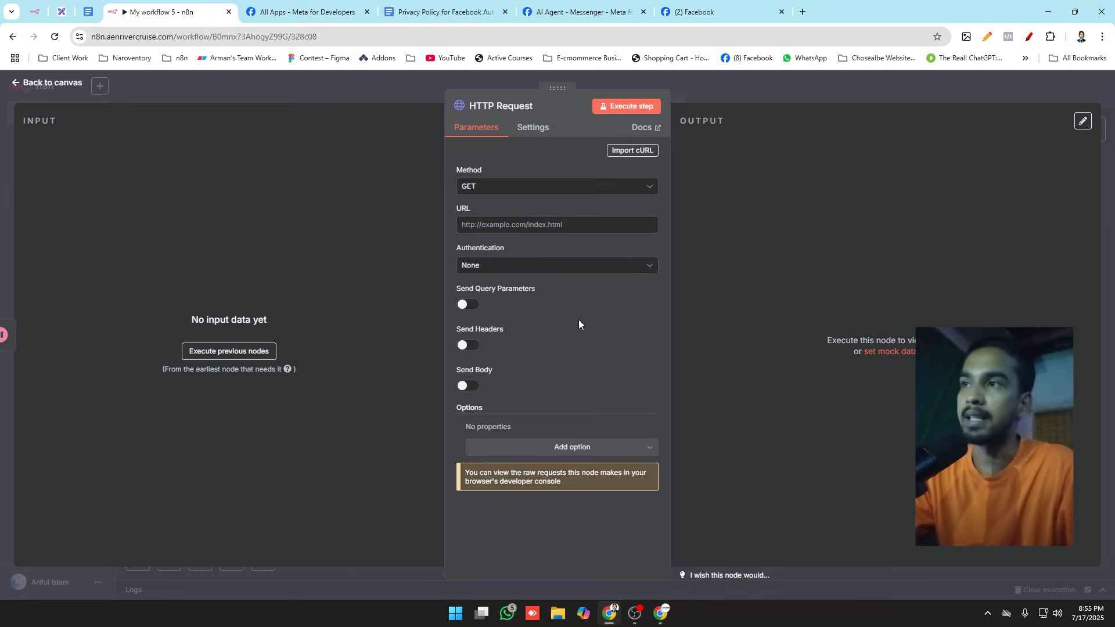
pyautogui.click(306, 77)
pyautogui.scroll(-3, 200, 265)
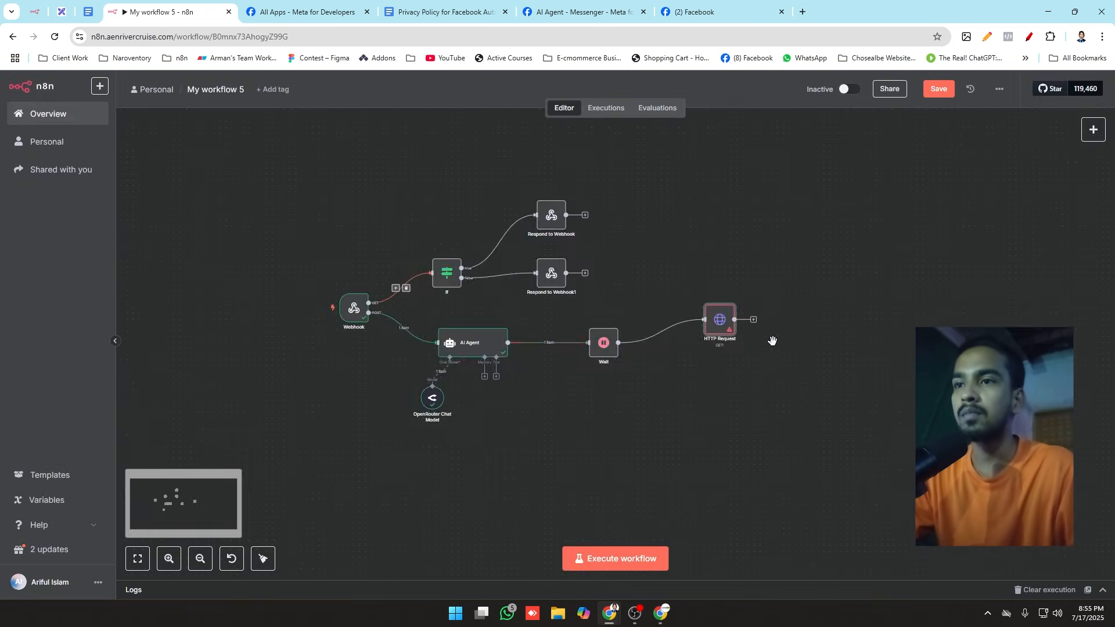
pyautogui.scroll(2, 769, 342)
pyautogui.scroll(-1, 772, 329)
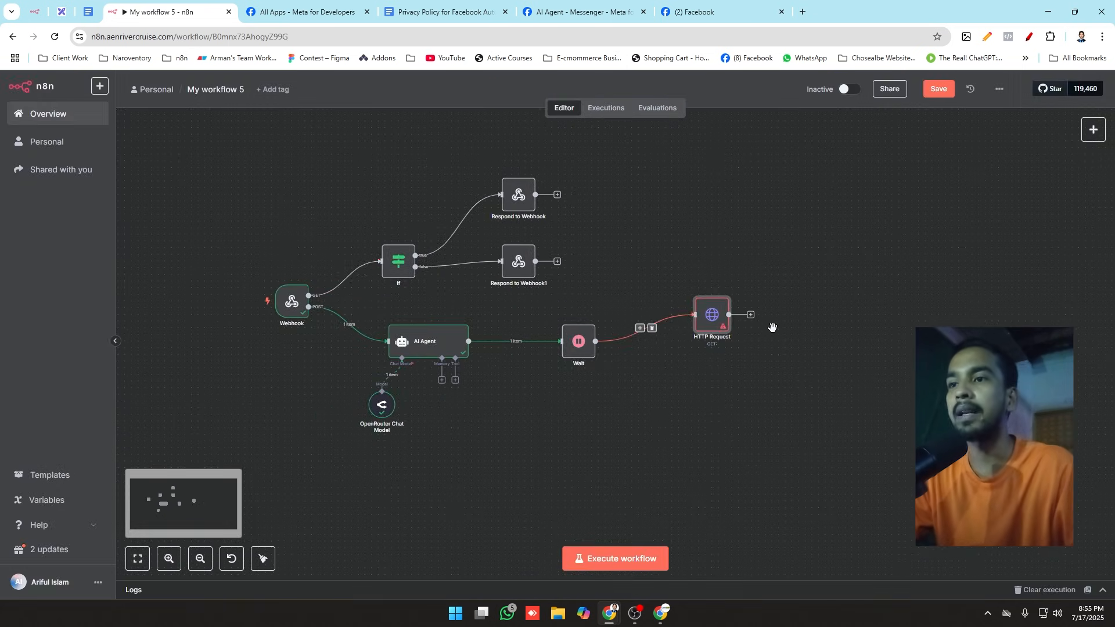
# Step: Reopen the HTTP Request node and look over its Import cURL dialog and its method, URL and authentication parameters
pyautogui.doubleClick(716, 314)
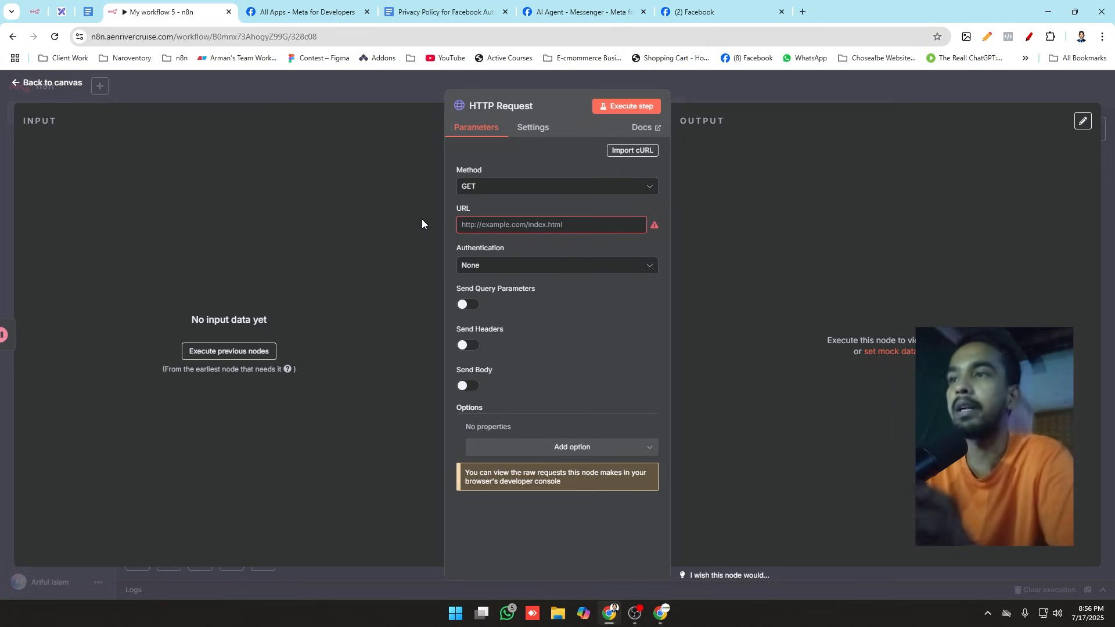
pyautogui.click(627, 150)
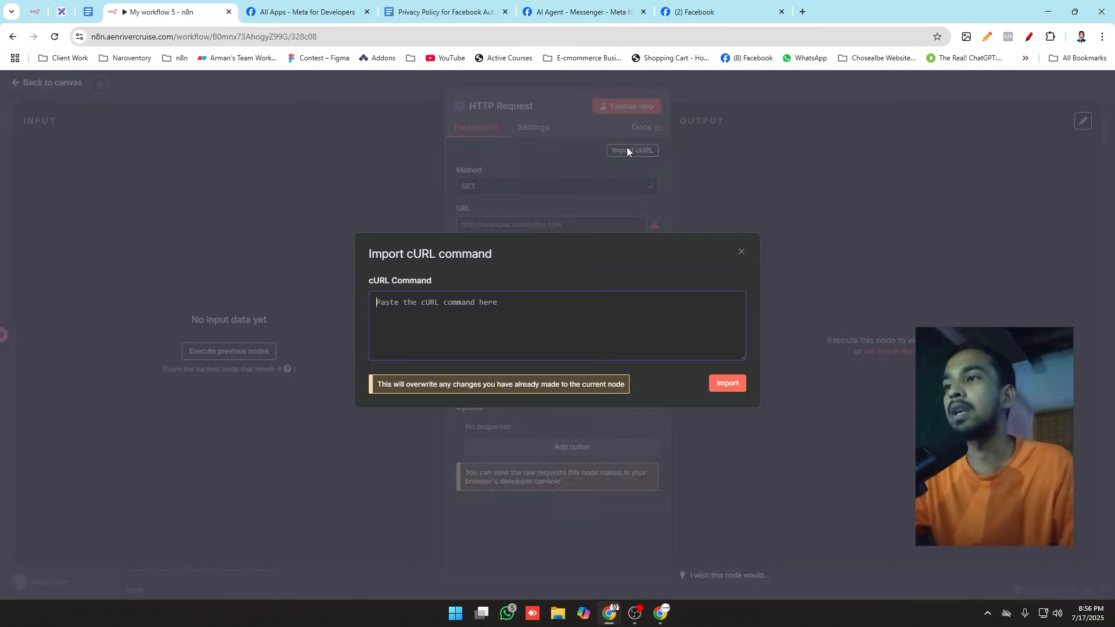
pyautogui.click(741, 252)
pyautogui.moveTo(459, 170); pyautogui.dragTo(468, 169)
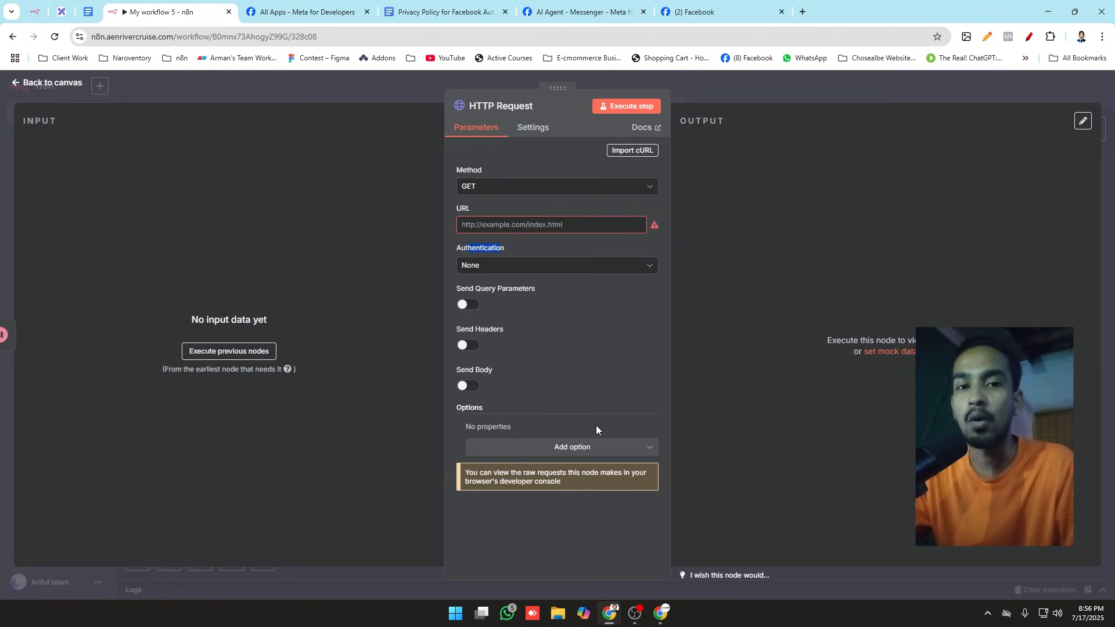
pyautogui.click(524, 151)
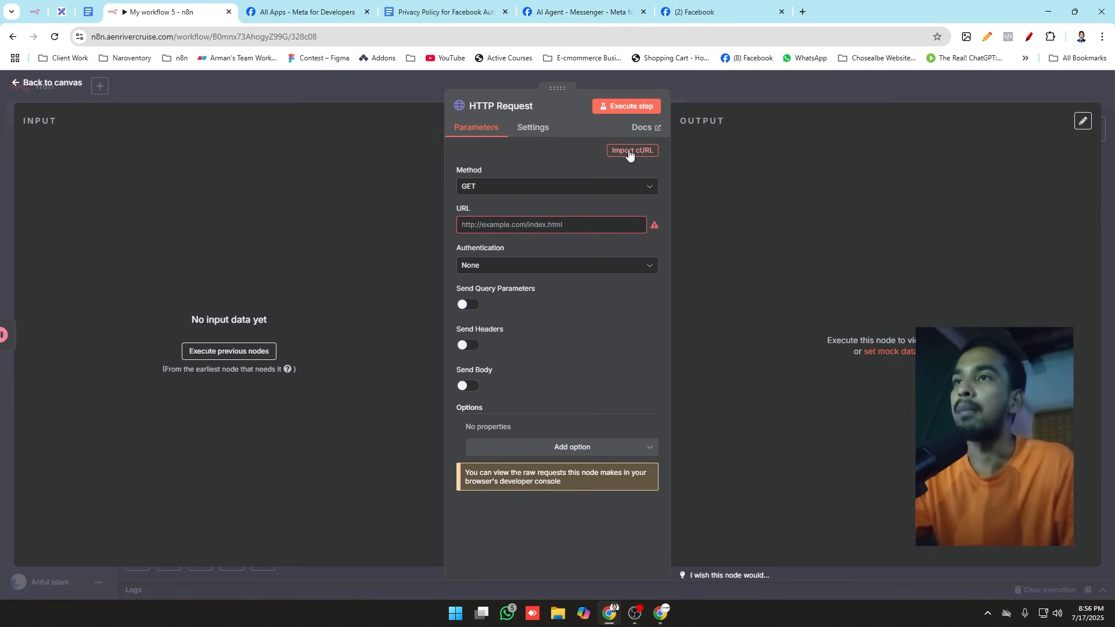
# Step: Open the Messaging - Messenger Platform documentation from the Meta app dashboard and find the Send a Basic Text section
pyautogui.click(712, 8)
pyautogui.click(575, 12)
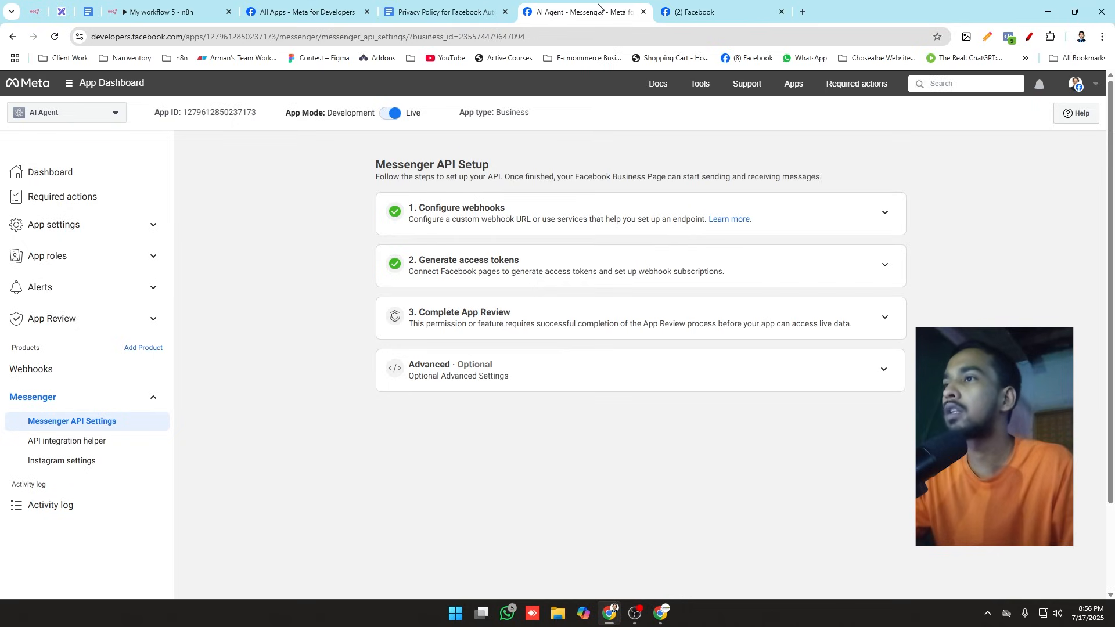
pyautogui.moveTo(659, 90)
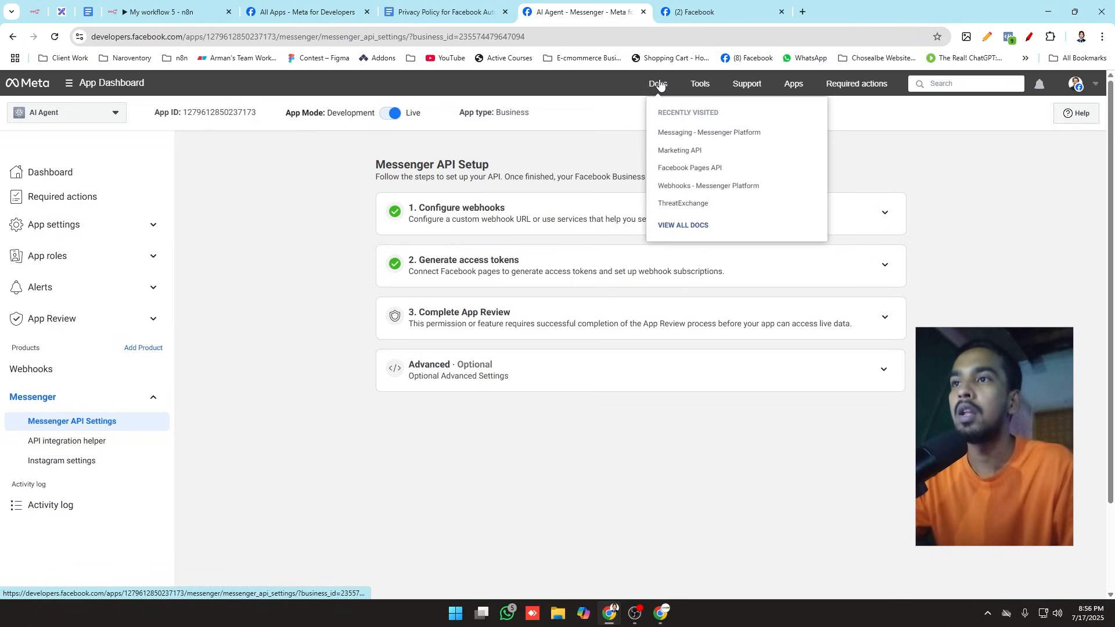
pyautogui.click(671, 140)
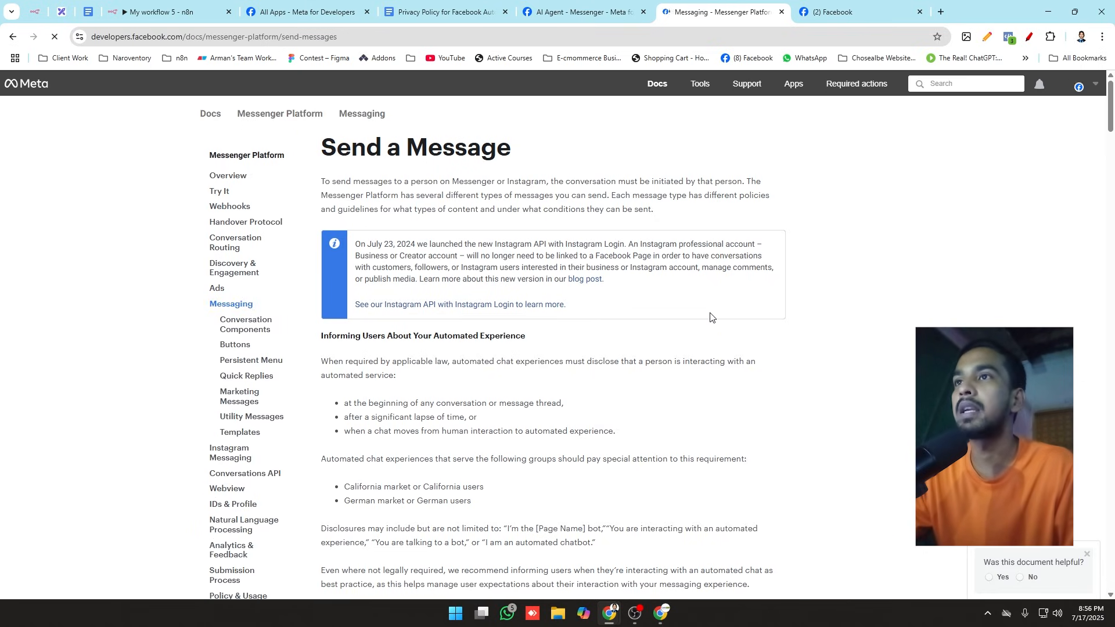
pyautogui.scroll(-20, 595, 296)
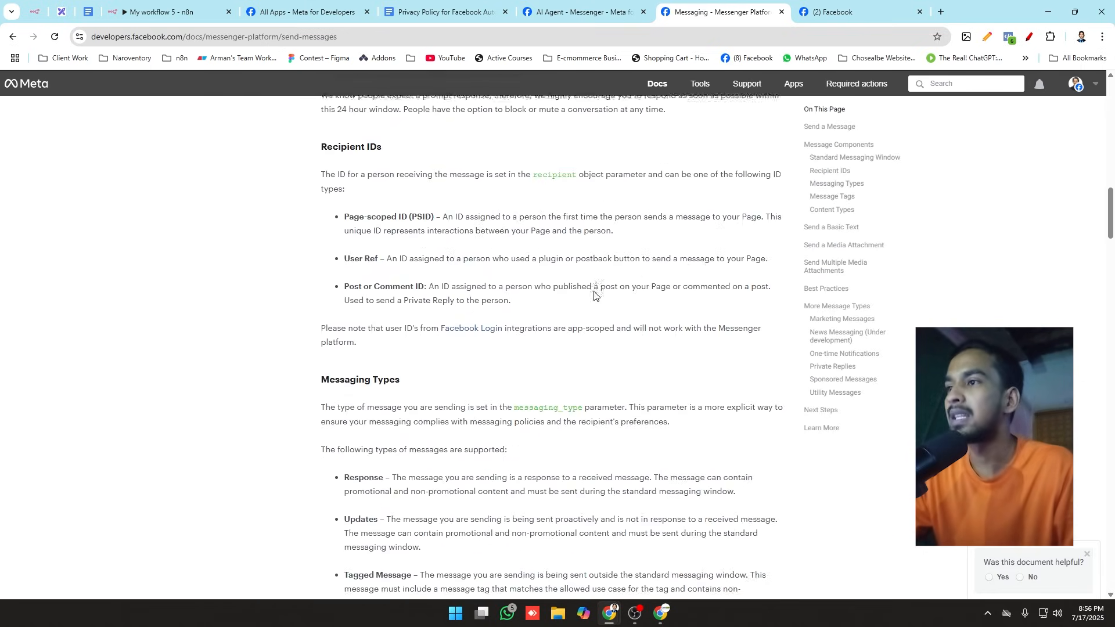
pyautogui.scroll(-6, 594, 295)
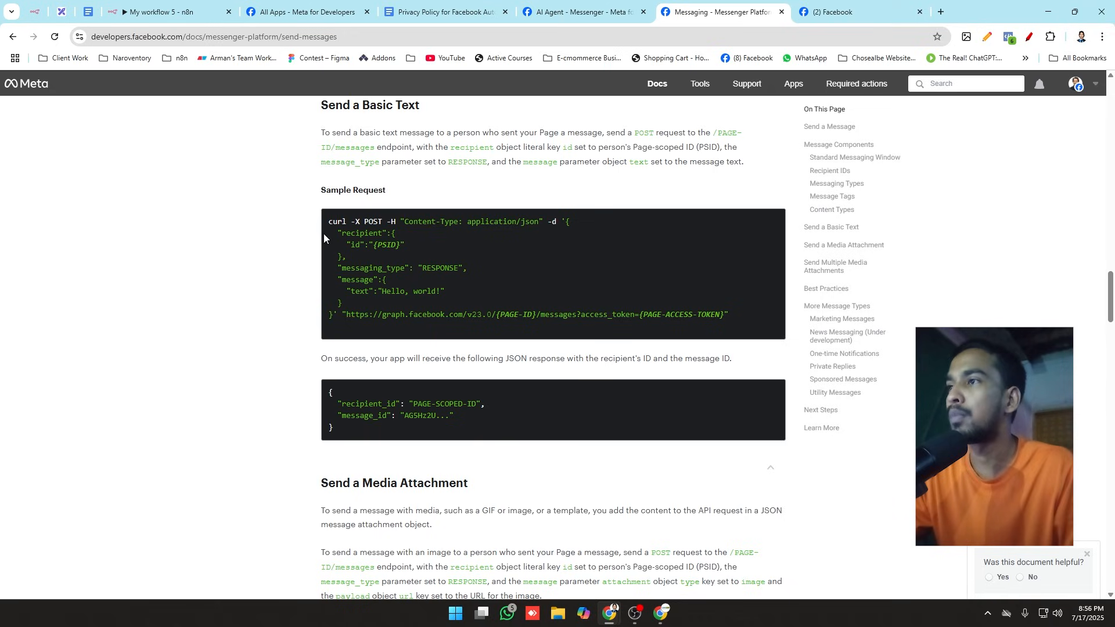
# Step: Copy the sample cURL request under Send a Basic Text and switch back to the HTTP Request node in n8n
pyautogui.moveTo(320, 197); pyautogui.dragTo(432, 199)
pyautogui.click(367, 260)
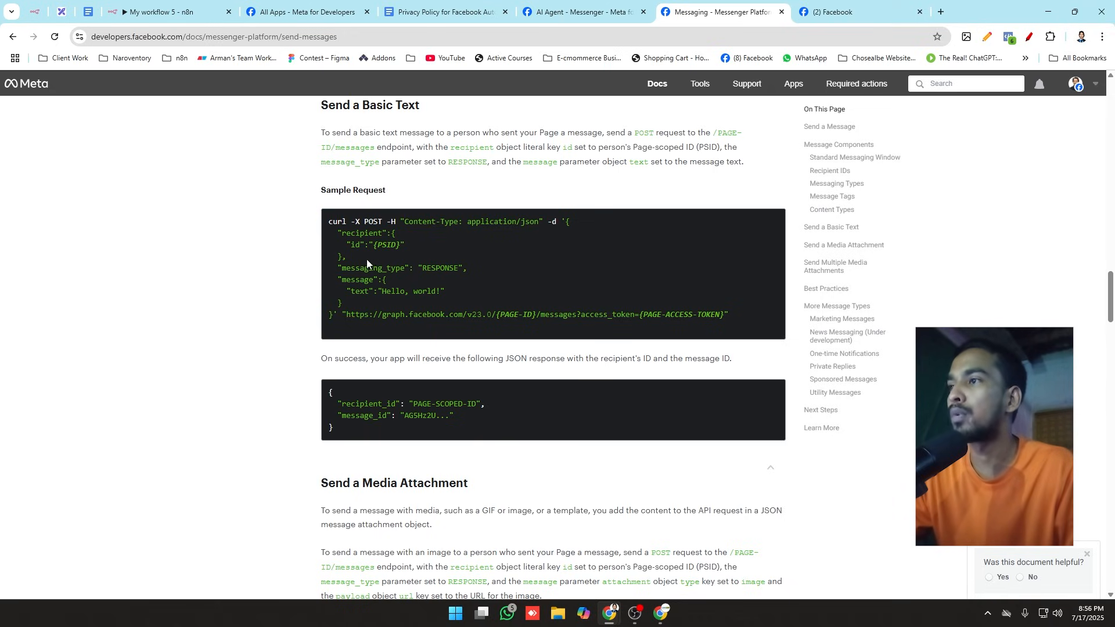
pyautogui.moveTo(329, 223); pyautogui.dragTo(740, 321)
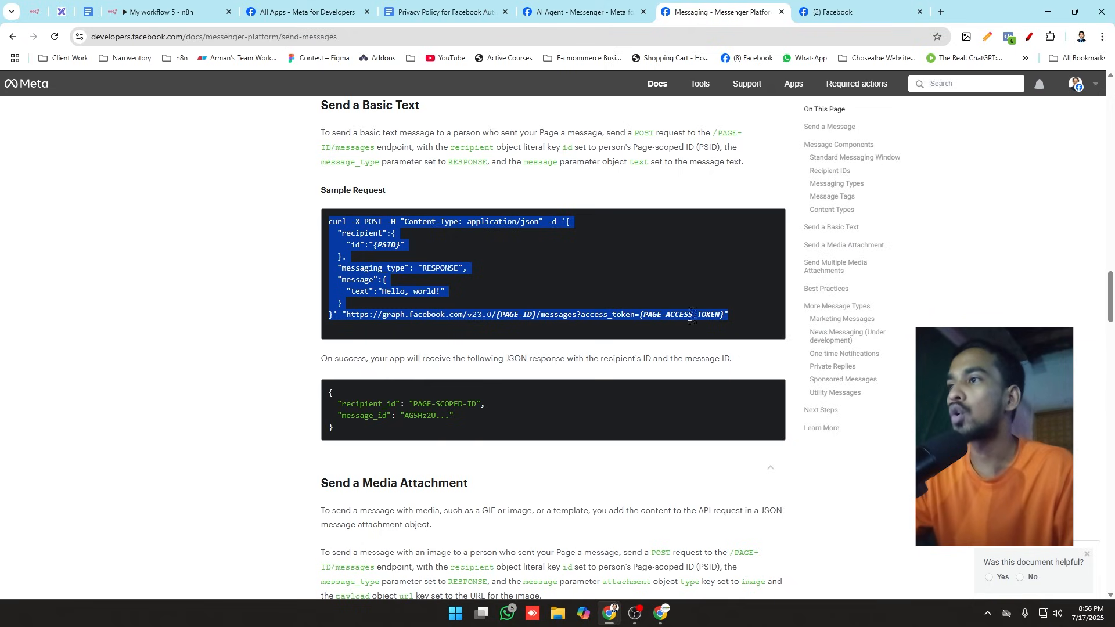
pyautogui.rightClick(376, 234)
pyautogui.click(403, 255)
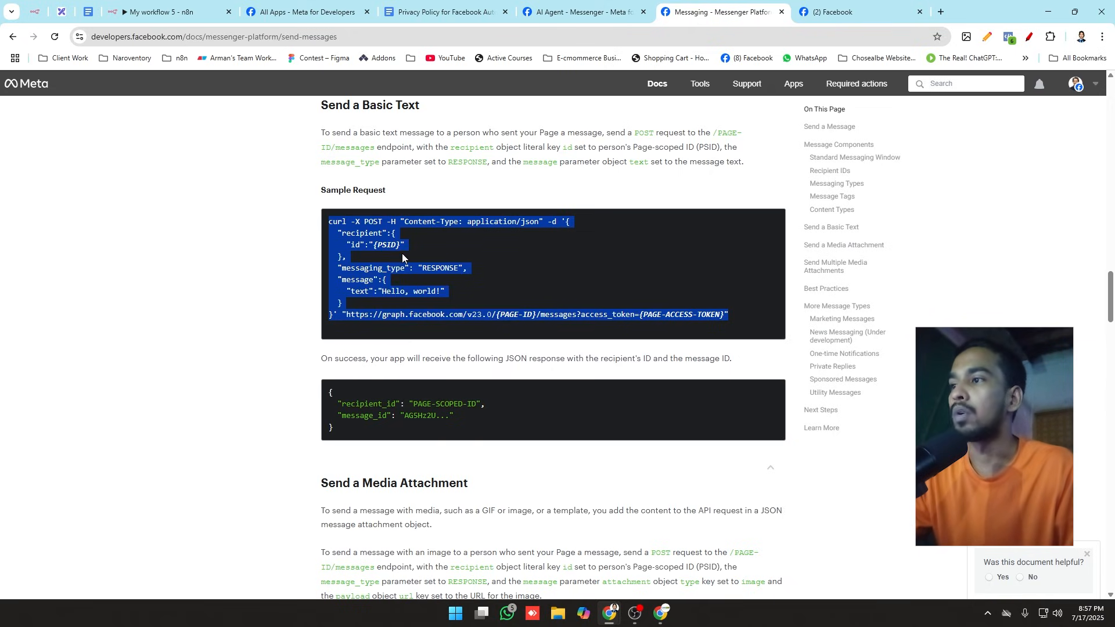
pyautogui.scroll(-1, 580, 279)
pyautogui.click(814, 5)
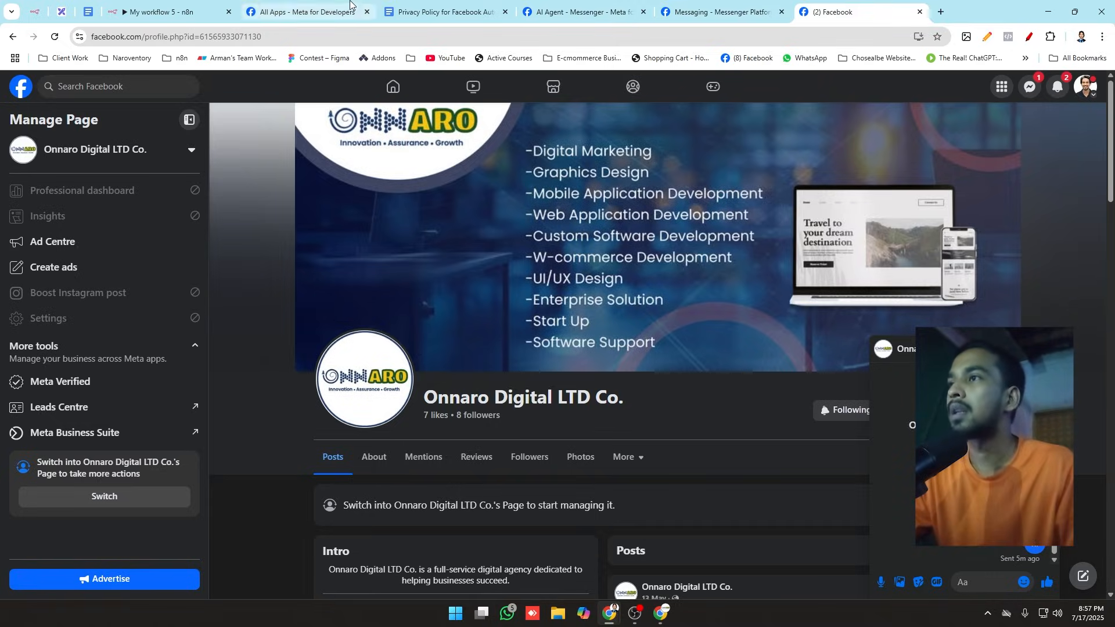
pyautogui.click(261, 11)
pyautogui.click(211, 7)
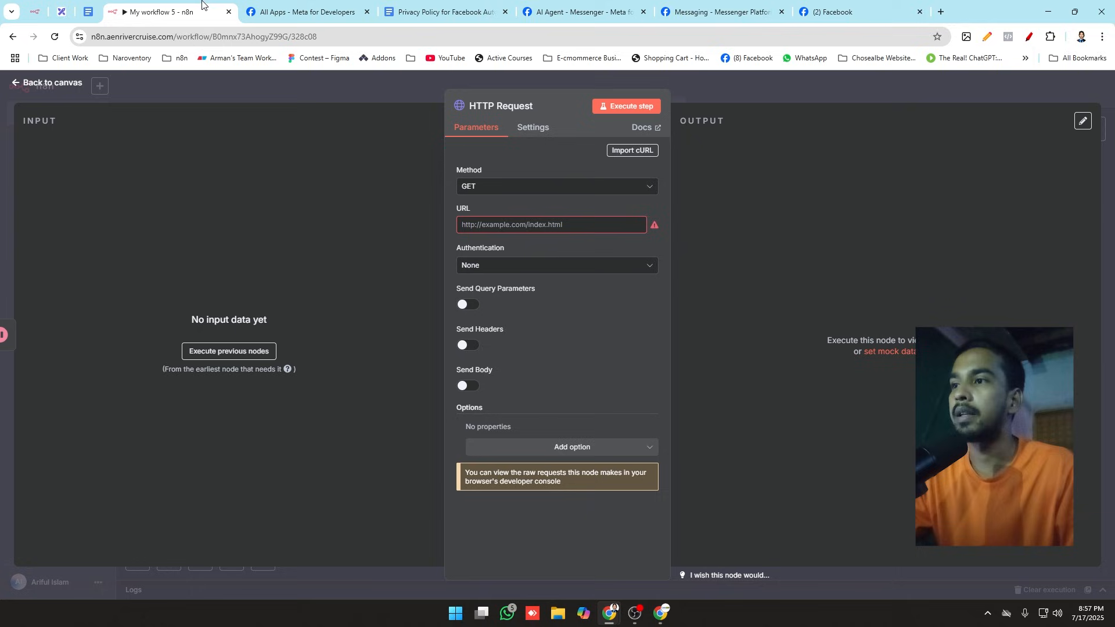
# Step: Import the copied cURL command into the HTTP Request node and look over the filled-in parameters
pyautogui.click(627, 150)
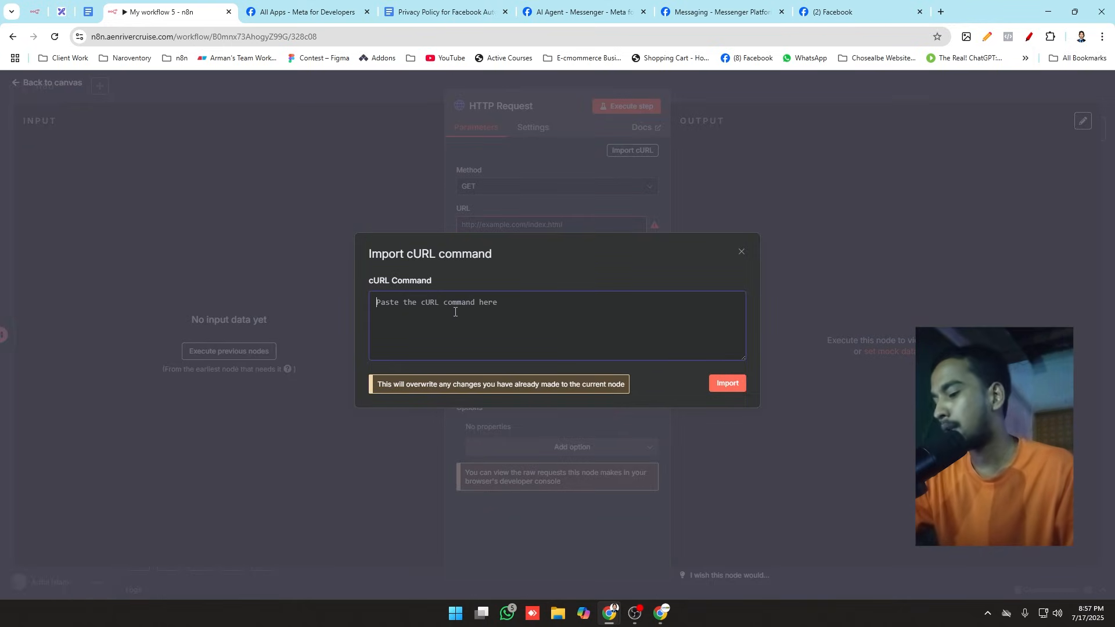
pyautogui.hotkey('ctrl', 'v')
pyautogui.click(736, 385)
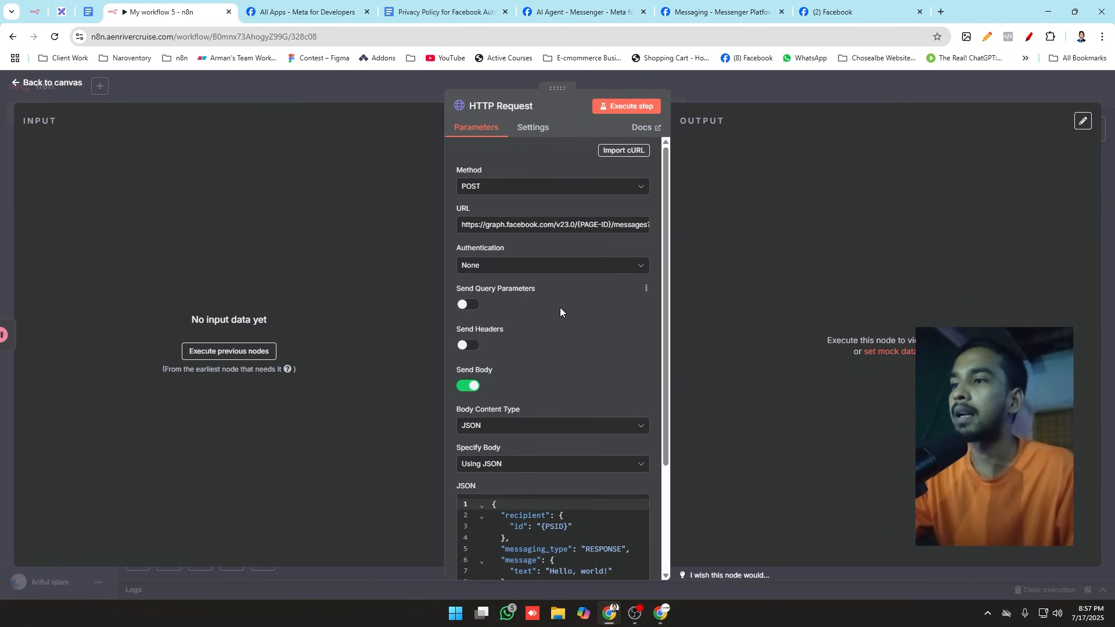
pyautogui.scroll(-3, 560, 307)
pyautogui.scroll(3, 517, 336)
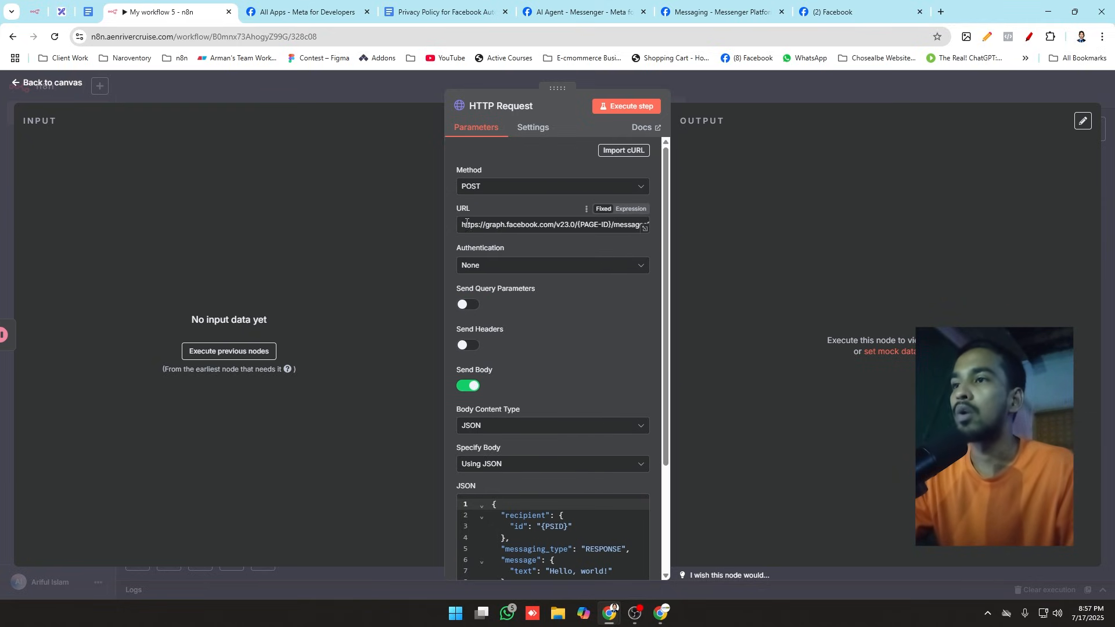
# Step: Switch the HTTP Request URL to an expression and open it in the full expression editor to examine the page ID and access token placeholders
pyautogui.click(627, 209)
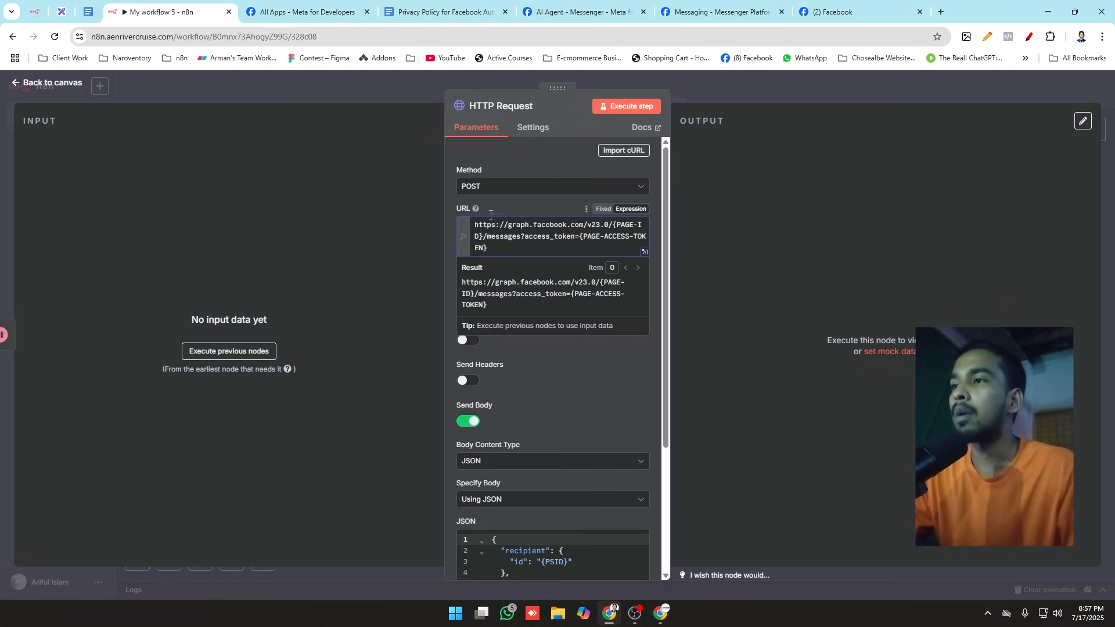
pyautogui.click(644, 252)
pyautogui.moveTo(399, 162); pyautogui.dragTo(442, 164)
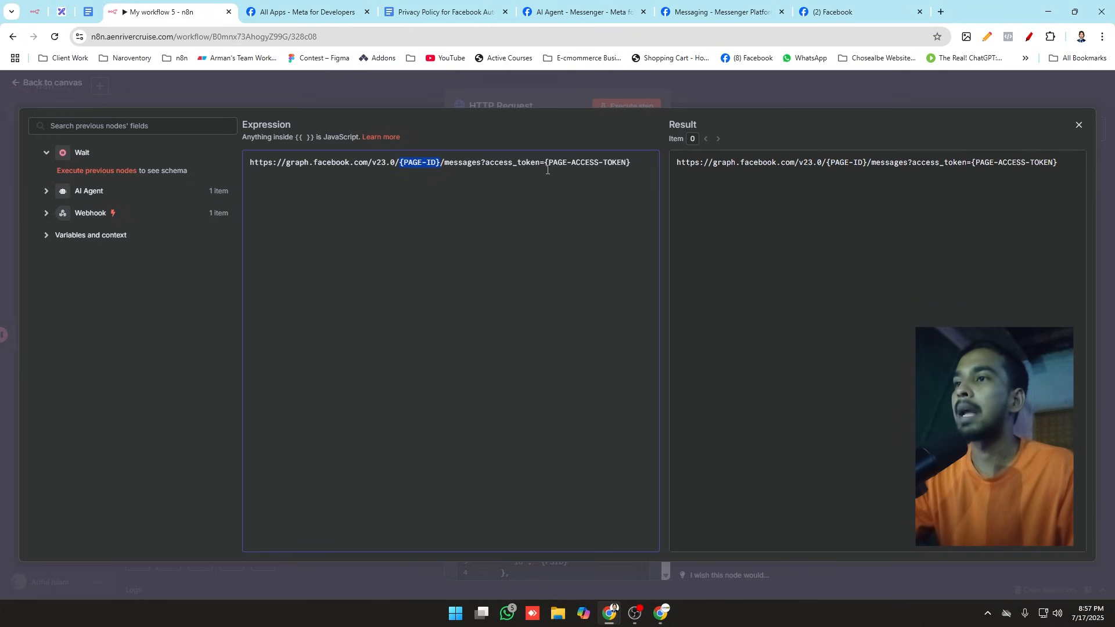
pyautogui.moveTo(625, 162); pyautogui.dragTo(630, 163)
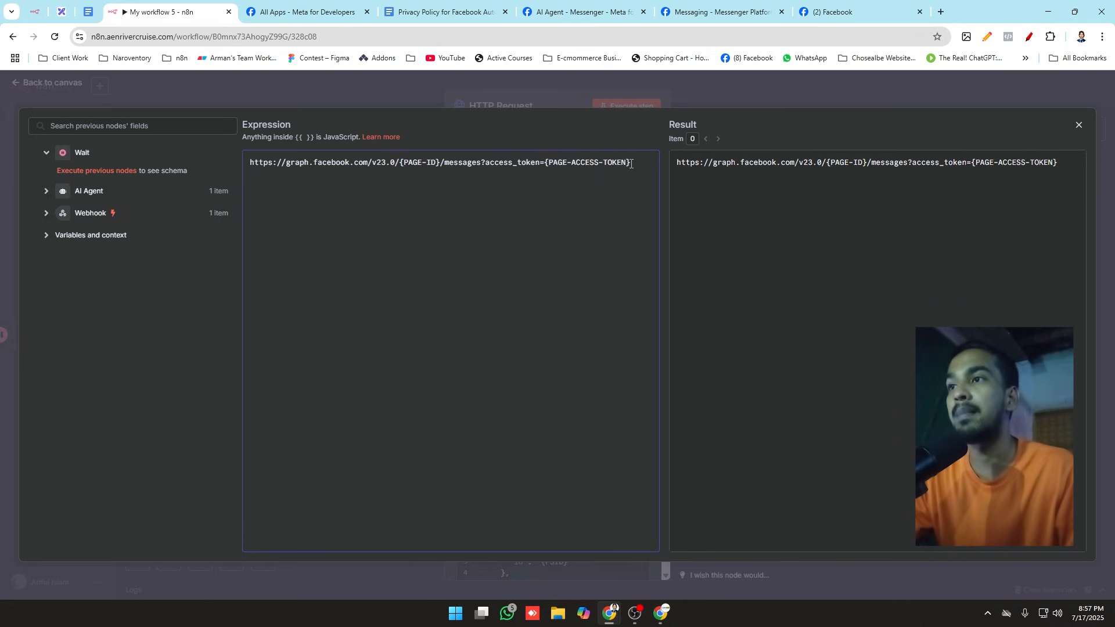
# Step: Check the access token saved in Chrome Notes and the Generate access tokens section of the Messenger API Setup page
pyautogui.click(986, 37)
pyautogui.moveTo(846, 175); pyautogui.dragTo(693, 140)
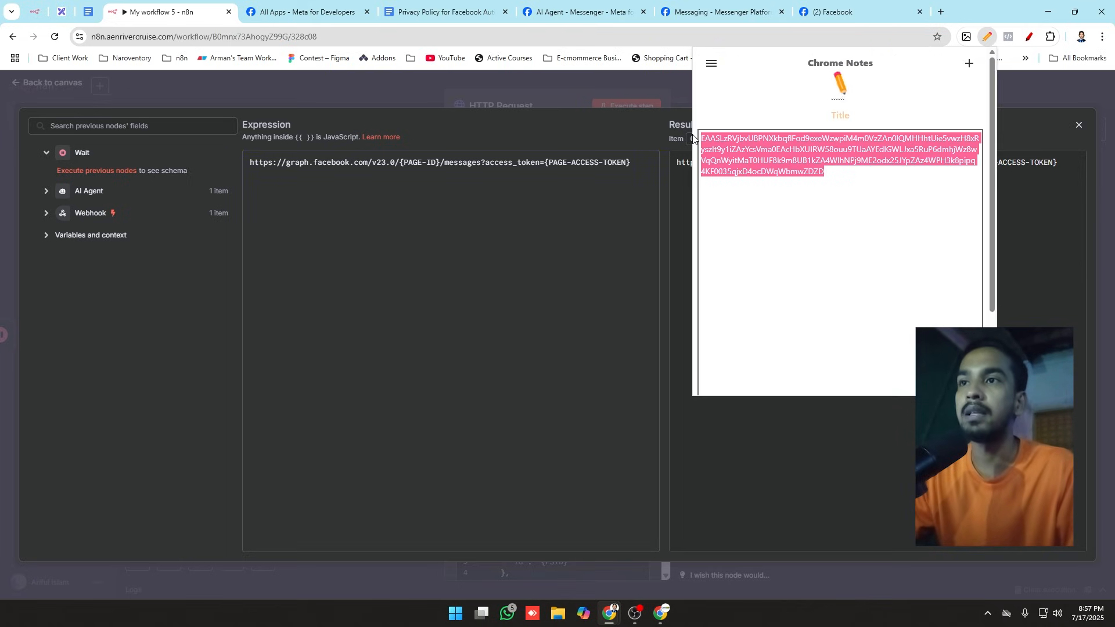
pyautogui.click(834, 169)
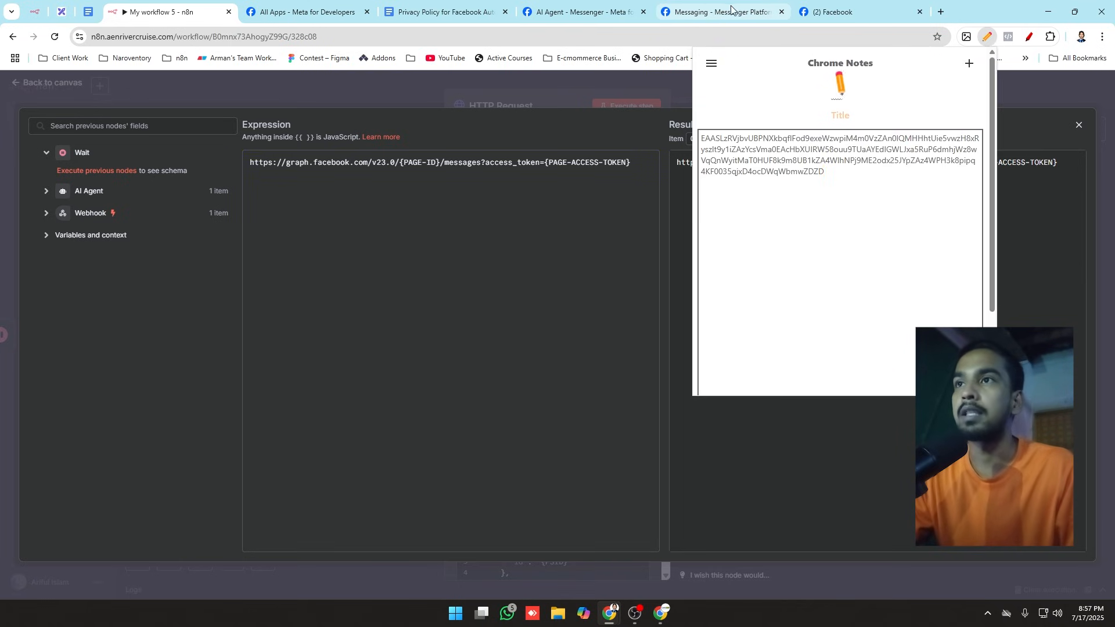
pyautogui.click(578, 12)
pyautogui.click(885, 264)
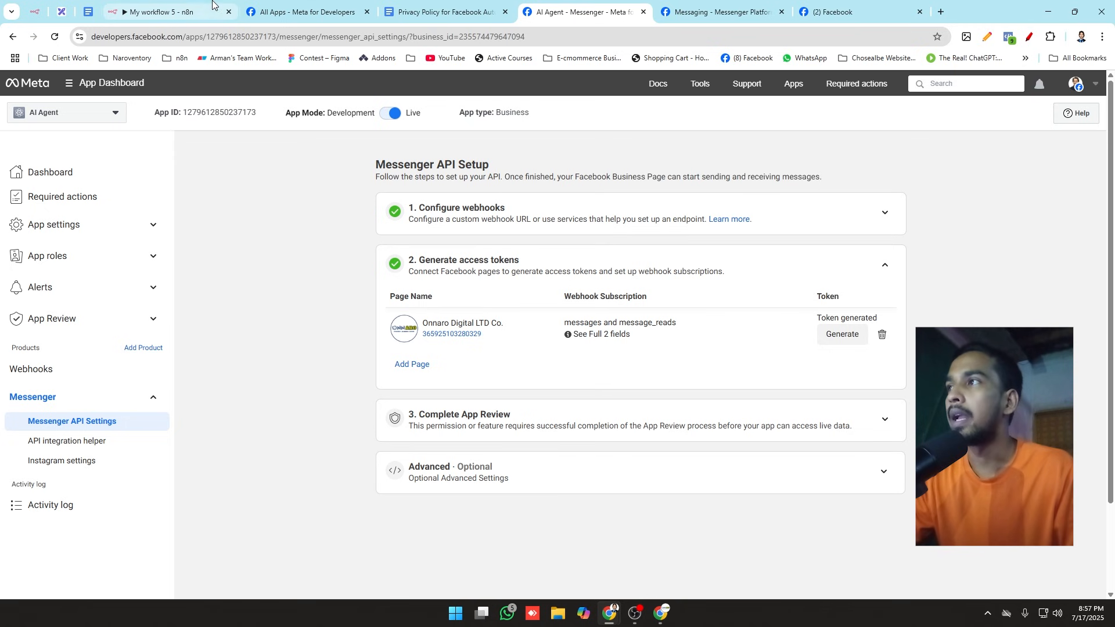
# Step: Return to the n8n workflow canvas, then reopen the HTTP Request node's URL in the full expression editor
pyautogui.click(170, 5)
pyautogui.click(280, 86)
pyautogui.click(249, 114)
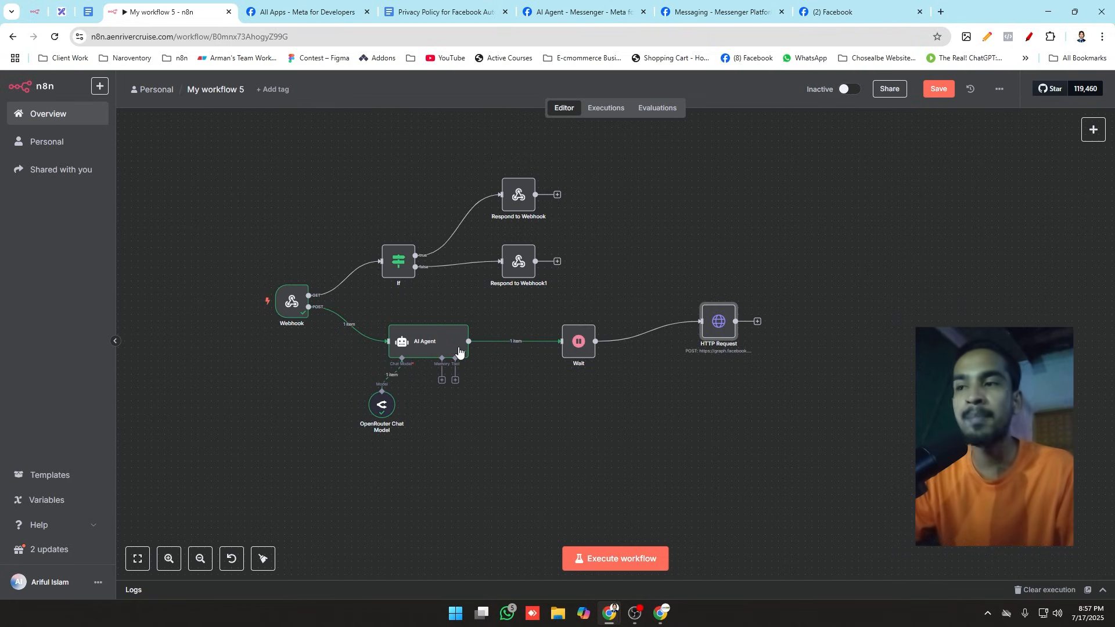
pyautogui.doubleClick(720, 328)
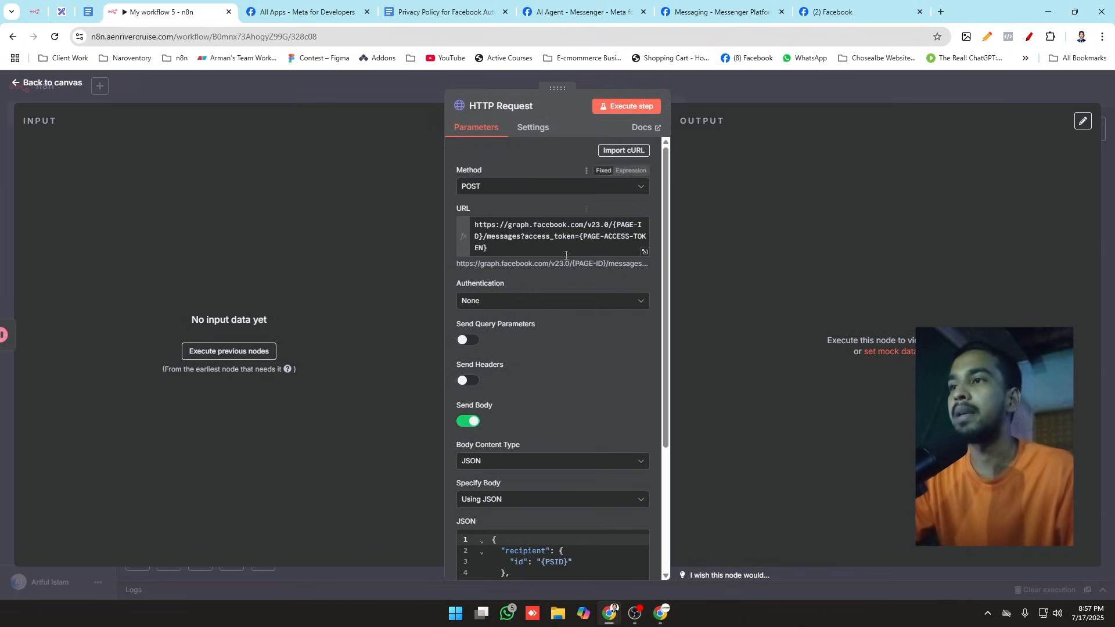
pyautogui.click(644, 252)
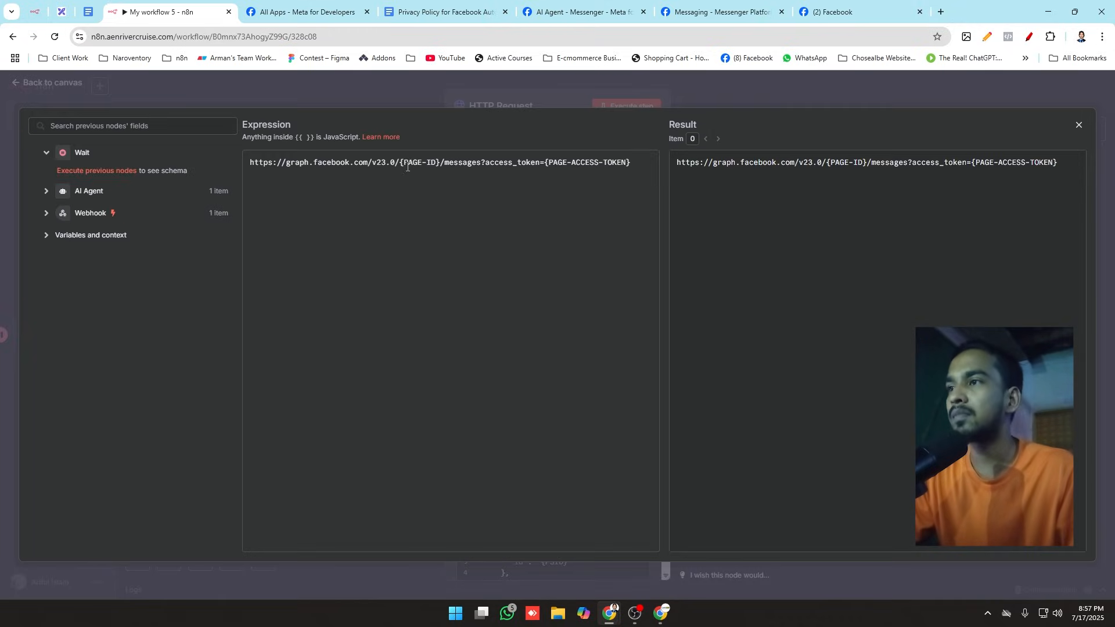
pyautogui.moveTo(400, 164); pyautogui.dragTo(441, 164)
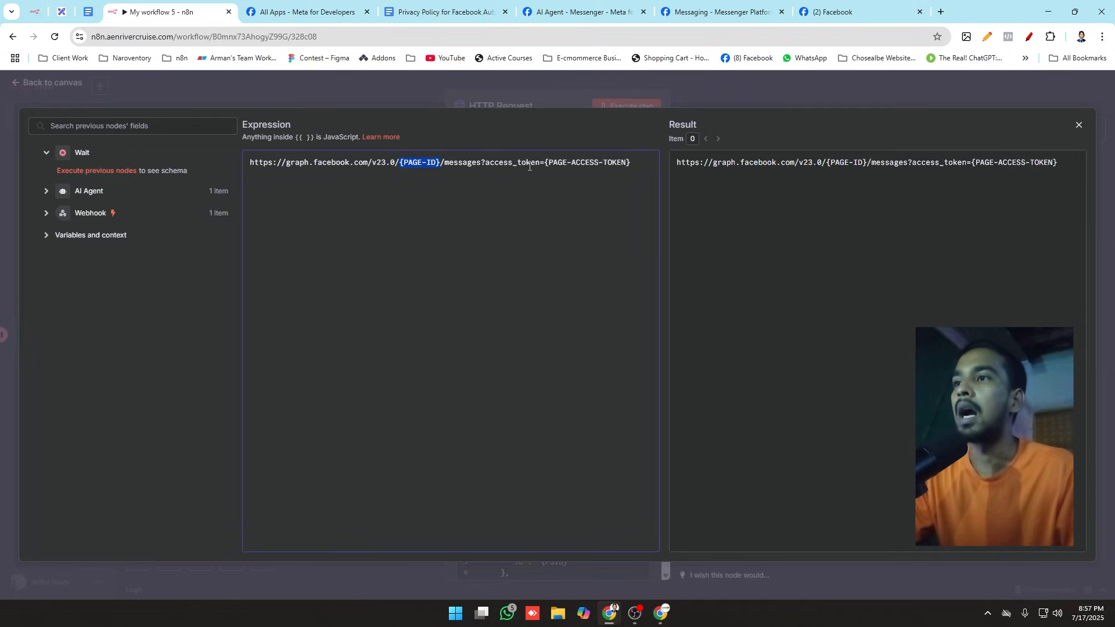
pyautogui.moveTo(552, 165); pyautogui.dragTo(631, 166)
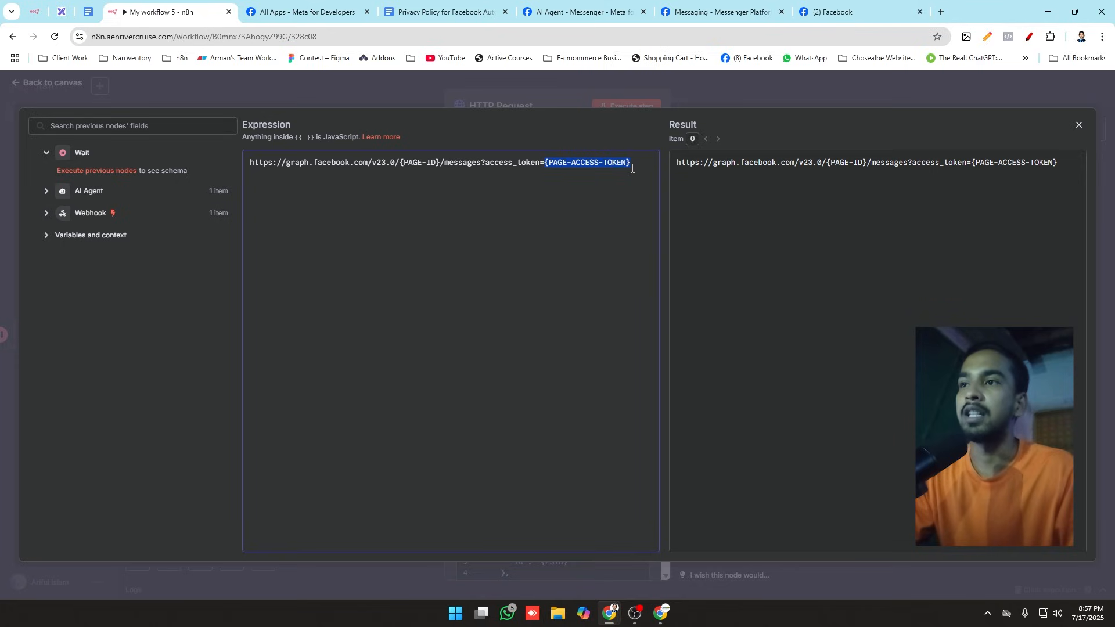
# Step: Expand the AI Agent and Webhook data and delete the {PAGE-ID} placeholder from the URL expression
pyautogui.click(45, 191)
pyautogui.click(47, 235)
pyautogui.scroll(-4, 138, 312)
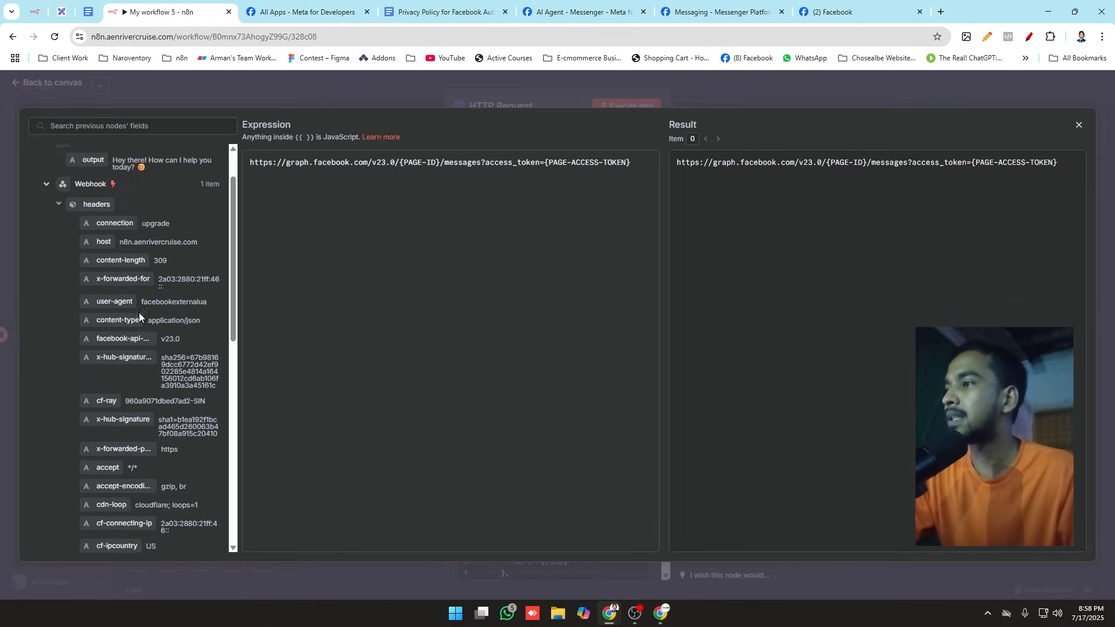
pyautogui.moveTo(400, 161); pyautogui.dragTo(440, 169)
pyautogui.click(440, 169)
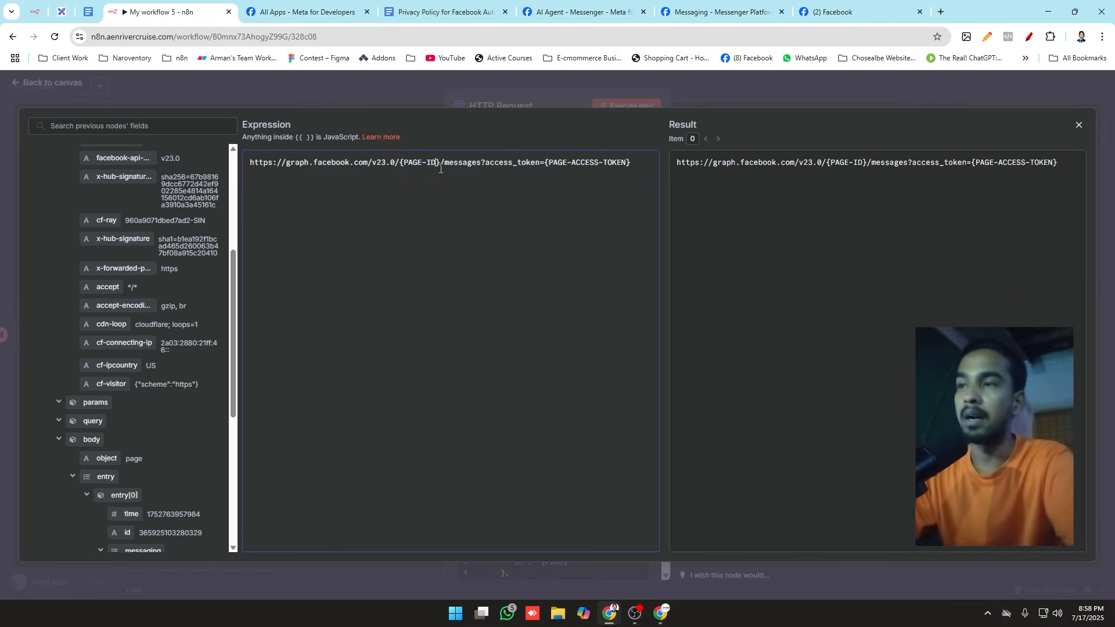
pyautogui.press('BackSpace')
pyautogui.press('BackSpace')
pyautogui.press('BackSpace')
pyautogui.press('BackSpace')
pyautogui.press('BackSpace')
pyautogui.press('BackSpace')
pyautogui.press('BackSpace')
pyautogui.press('BackSpace')
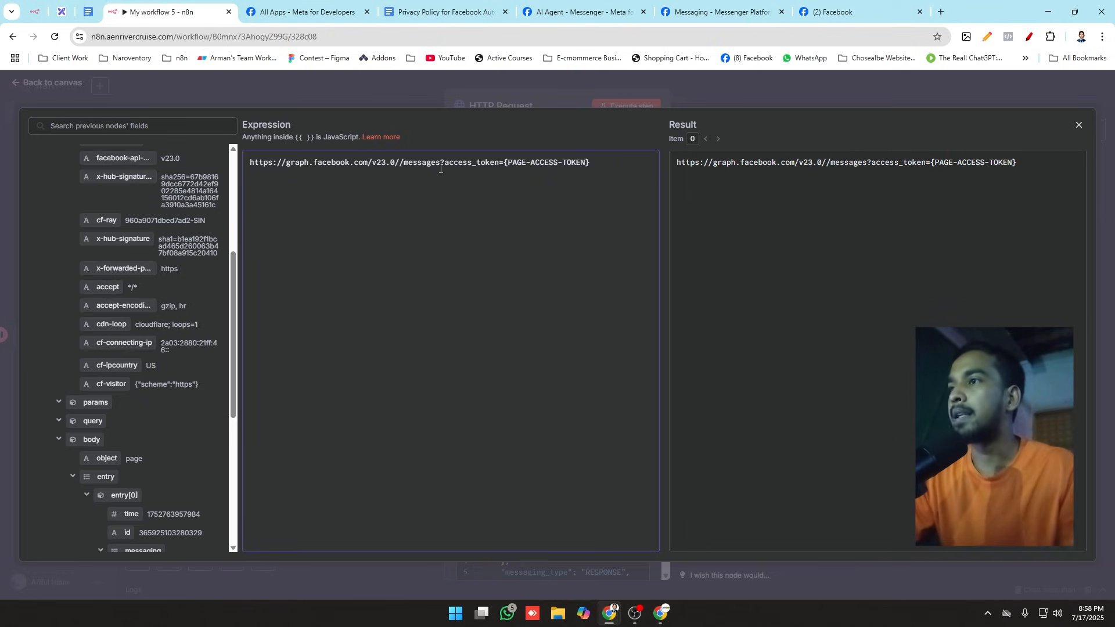
# Step: Insert the Webhook's body.entry[0].messaging[0].recipient.id field between v23.0/ and /messages in the URL expression
pyautogui.scroll(-1, 139, 371)
pyautogui.scroll(-4, 132, 386)
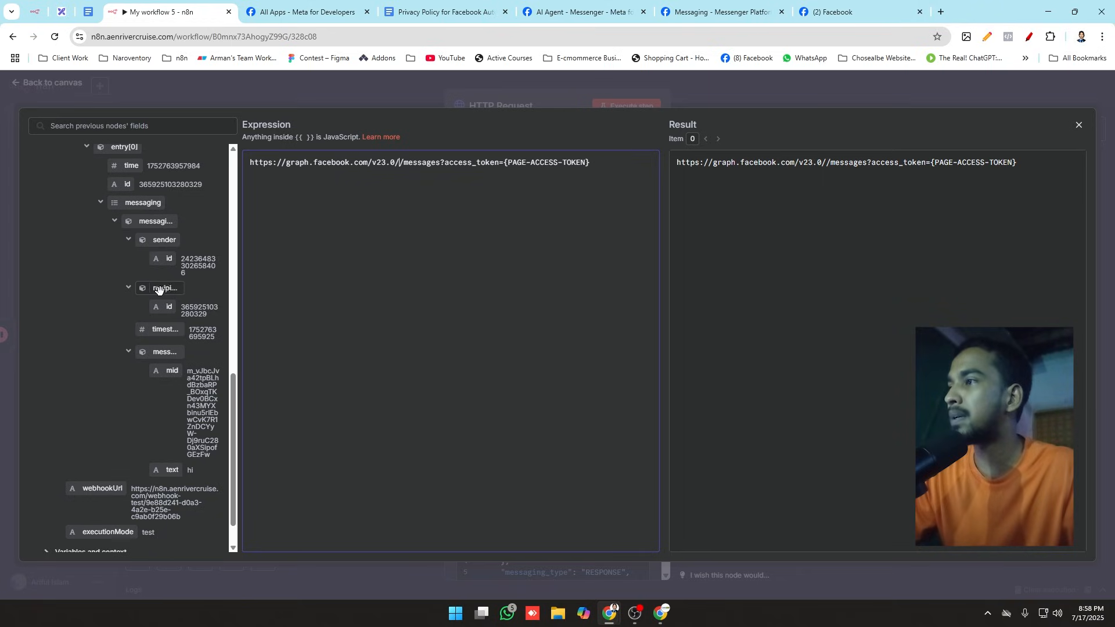
pyautogui.scroll(1, 165, 297)
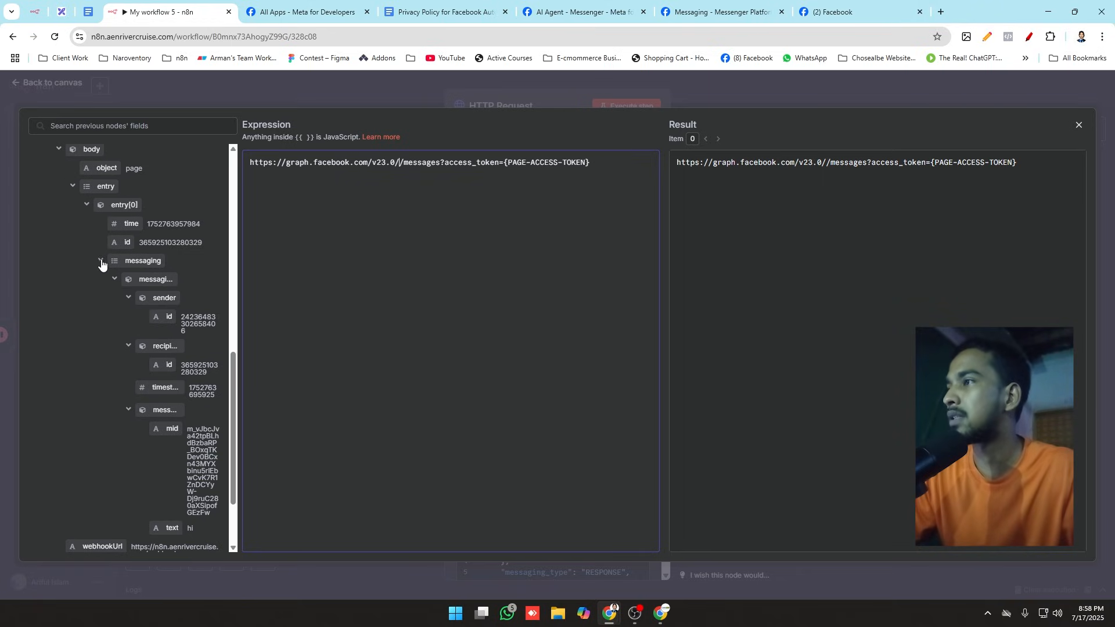
pyautogui.scroll(3, 169, 315)
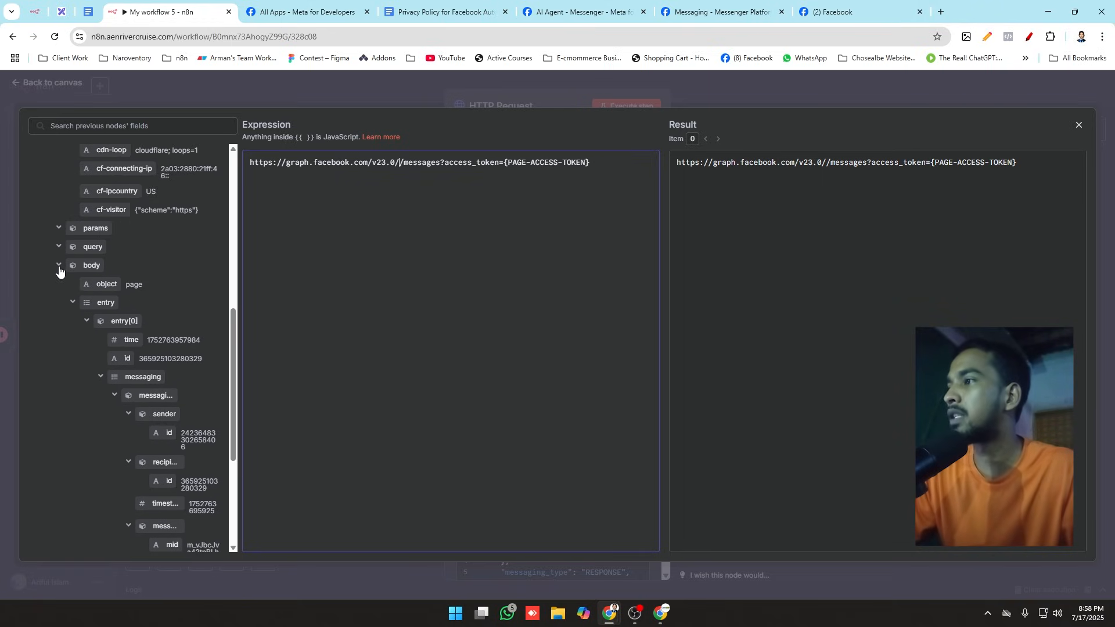
pyautogui.scroll(-5, 173, 316)
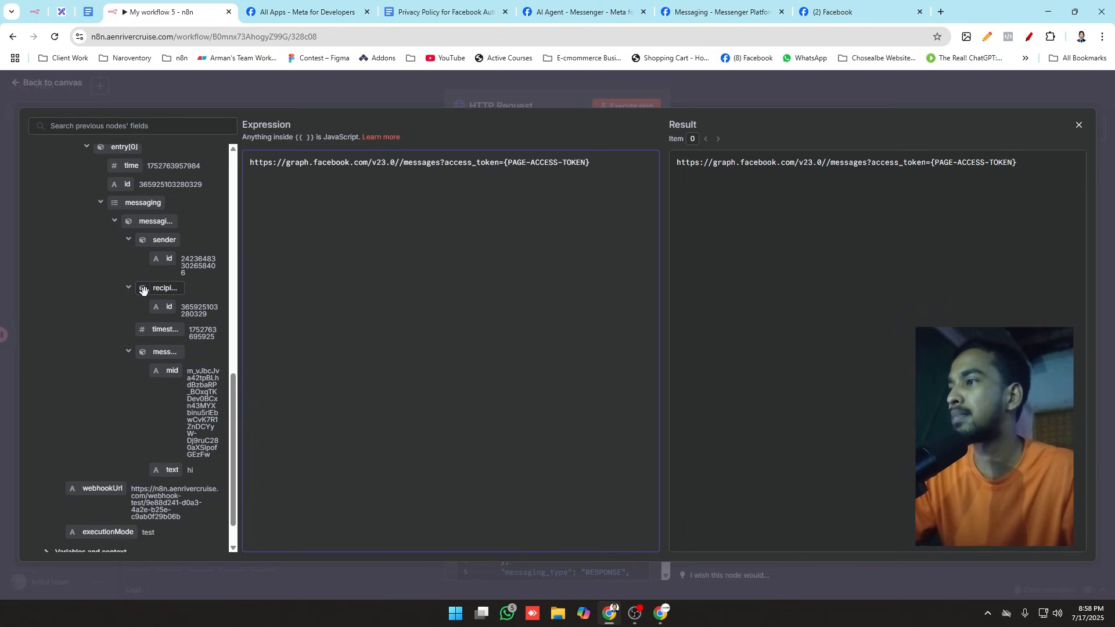
pyautogui.moveTo(164, 308); pyautogui.dragTo(399, 167)
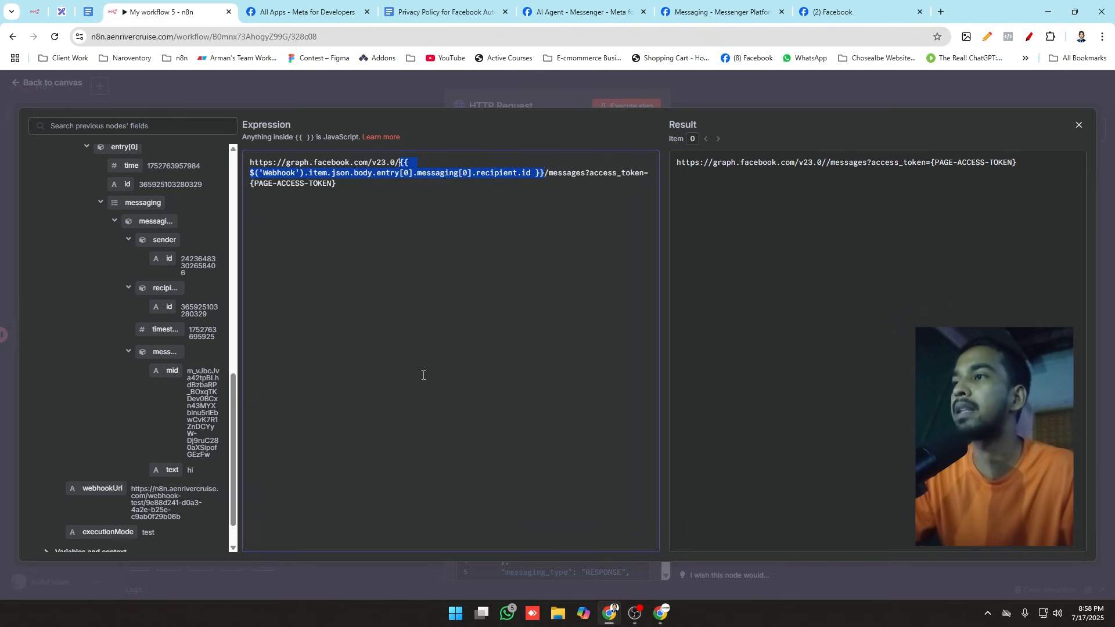
# Step: Replace the {PAGE-ACCESS-TOKEN} placeholder with the page access token saved in Chrome Notes and close the URL expression editor
pyautogui.click(349, 191)
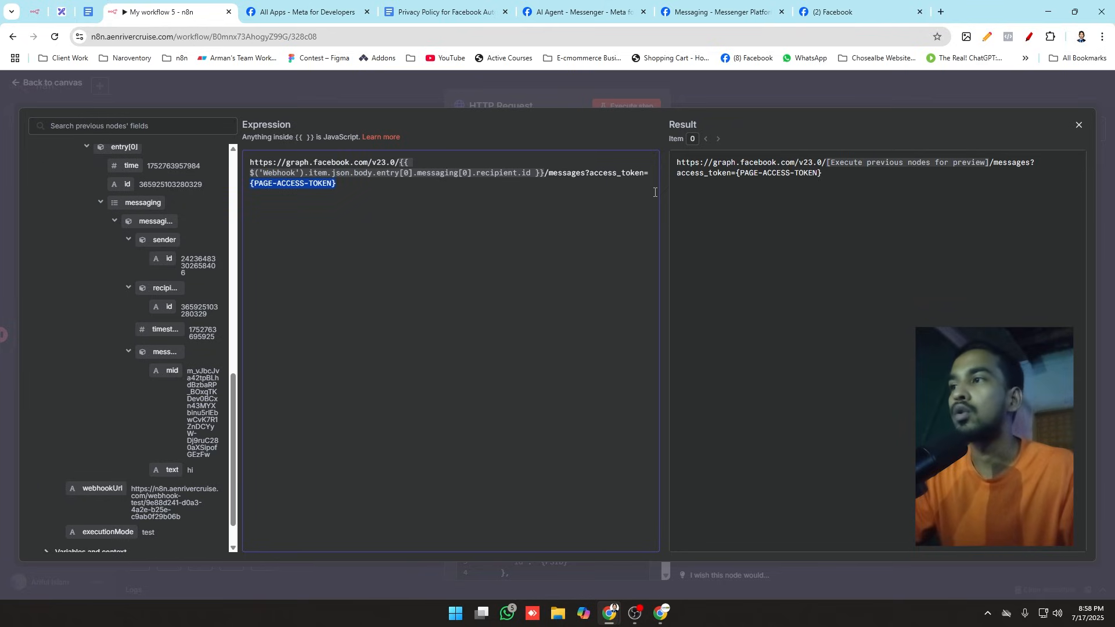
pyautogui.press('BackSpace')
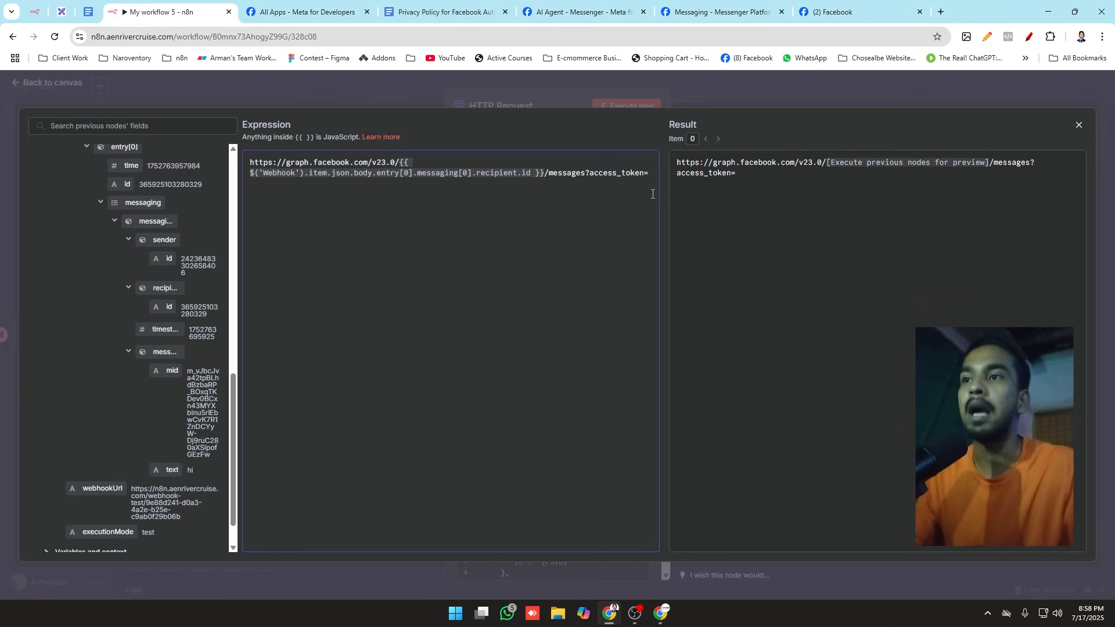
pyautogui.click(987, 36)
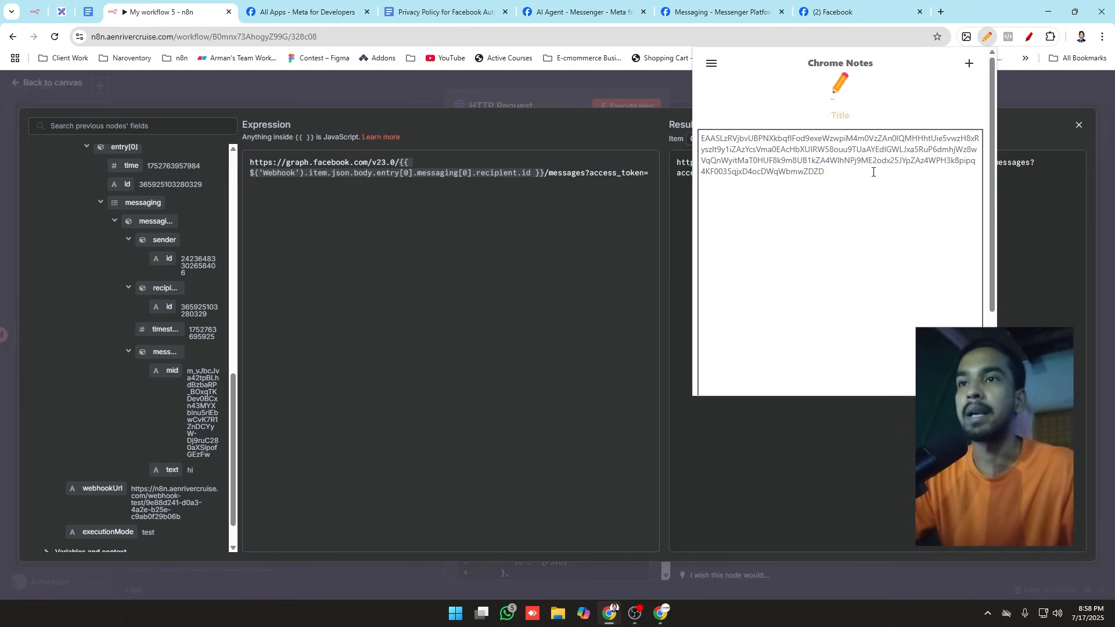
pyautogui.tripleClick(873, 171)
pyautogui.hotkey('ctrl', 'c')
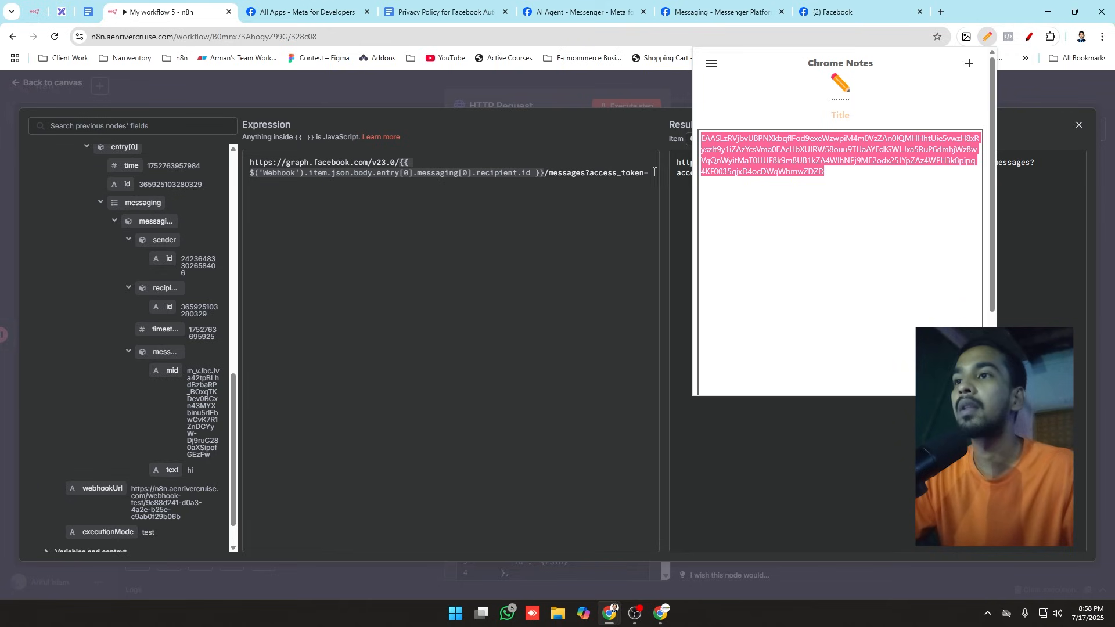
pyautogui.click(654, 172)
pyautogui.hotkey('ctrl', 'v')
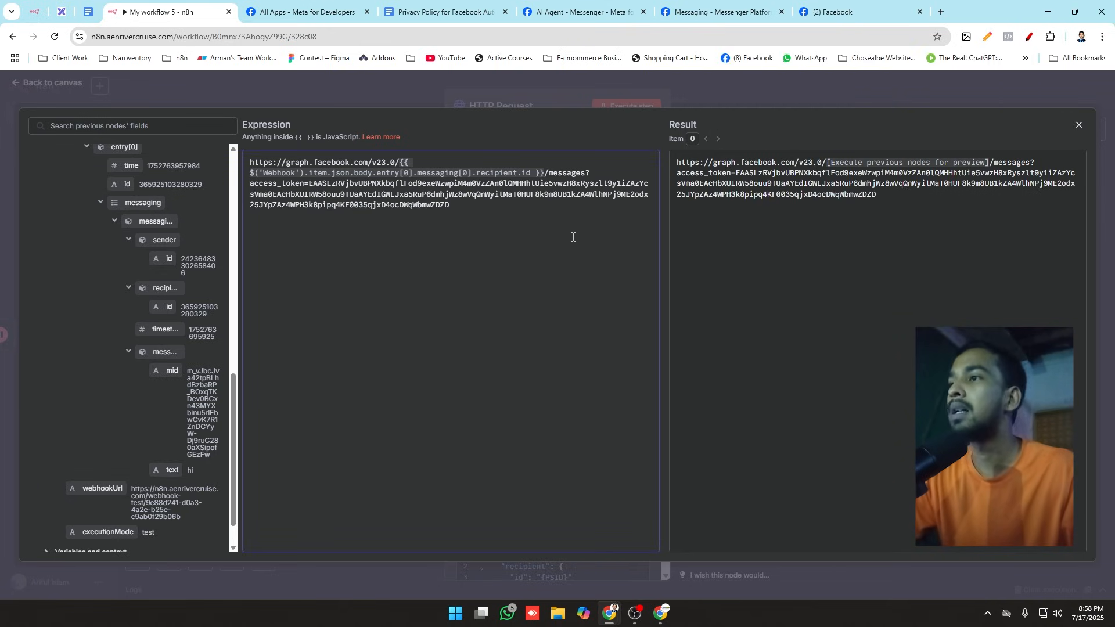
pyautogui.click(524, 84)
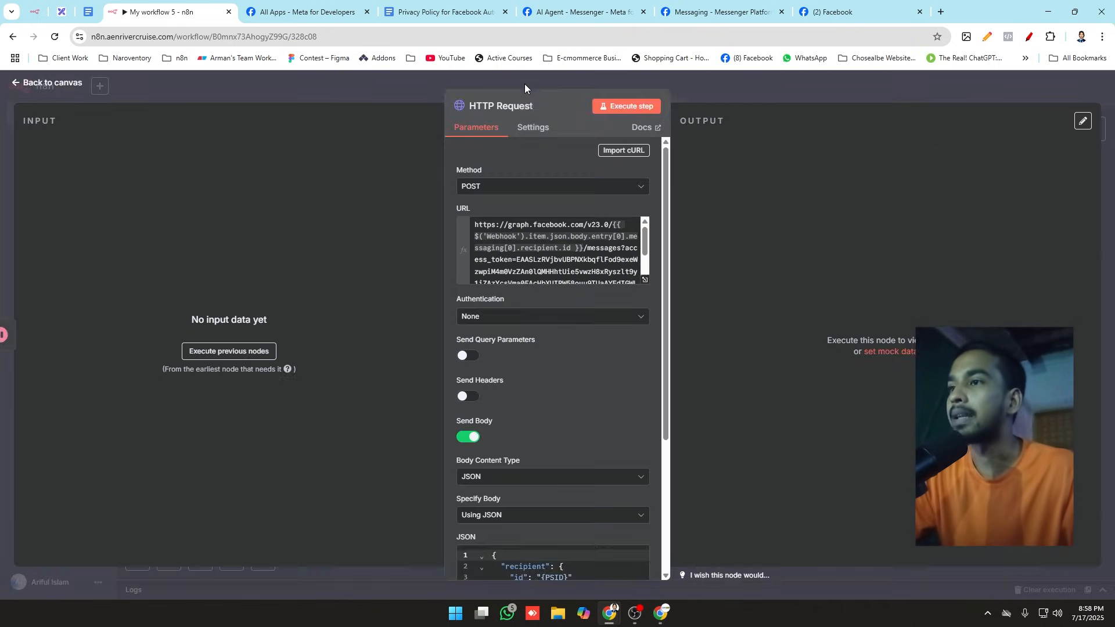
# Step: Switch the JSON body to an expression, open it in the full editor and delete the {PSID} placeholder from the recipient id
pyautogui.scroll(-2, 556, 329)
pyautogui.scroll(-2, 555, 334)
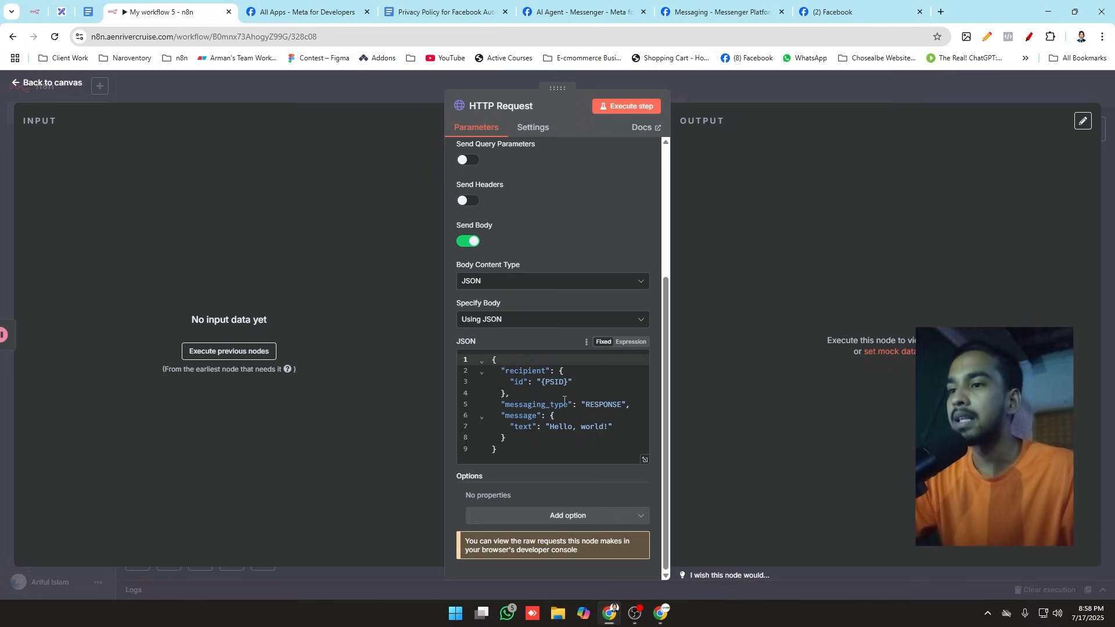
pyautogui.click(631, 342)
pyautogui.click(644, 460)
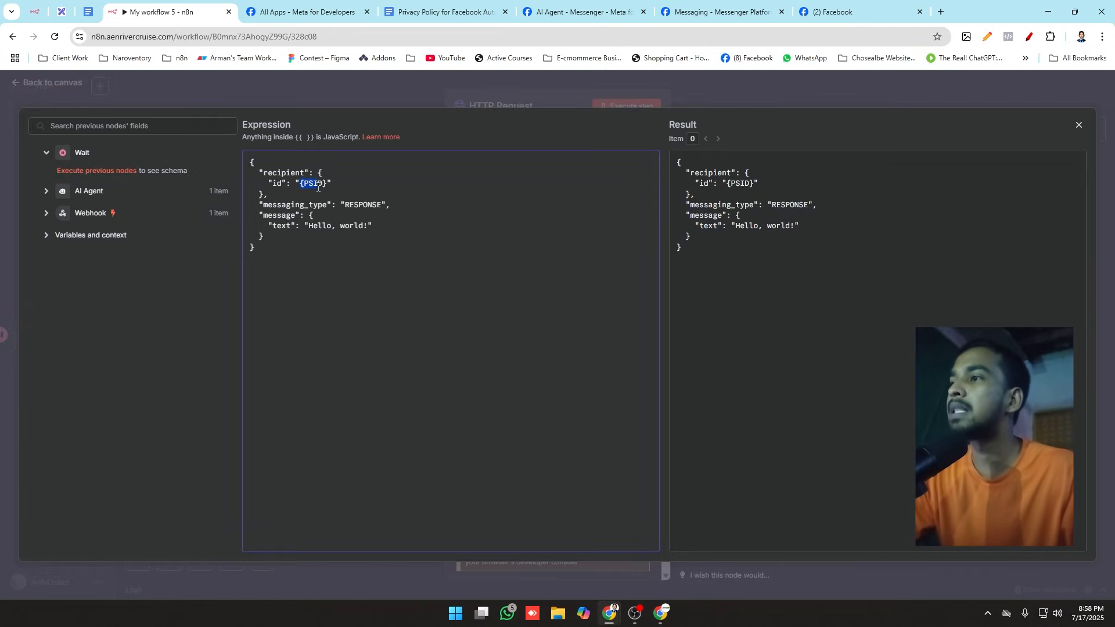
pyautogui.press('BackSpace')
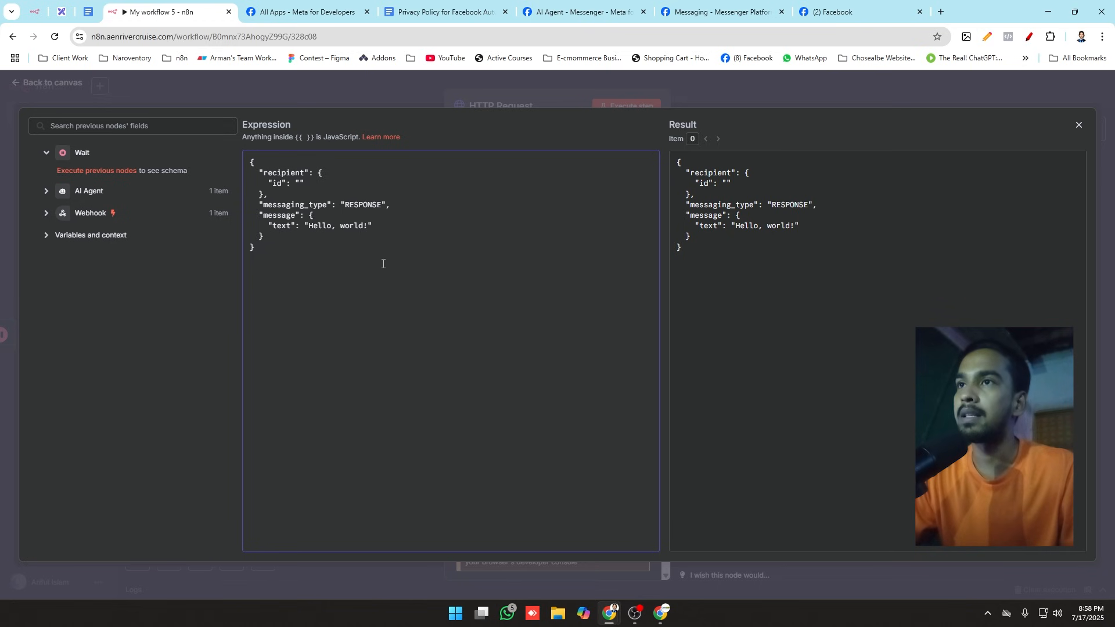
# Step: Insert the Webhook's body.entry[0].messaging[0].sender.id field between the quotes of the recipient id in the JSON body expression
pyautogui.click(720, 11)
pyautogui.click(836, 12)
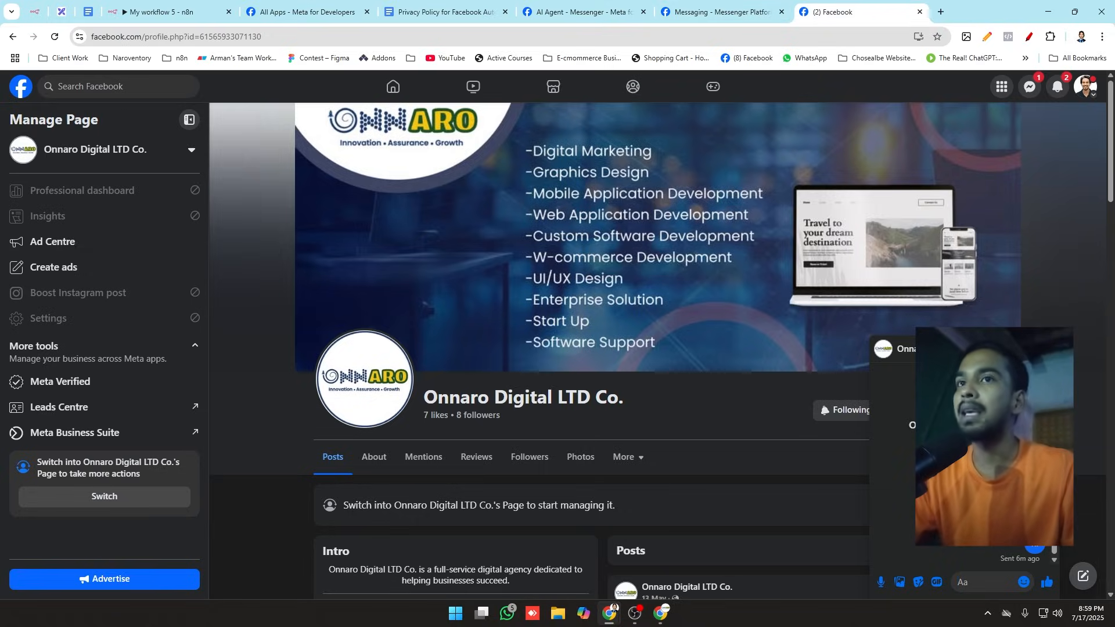
pyautogui.click(174, 12)
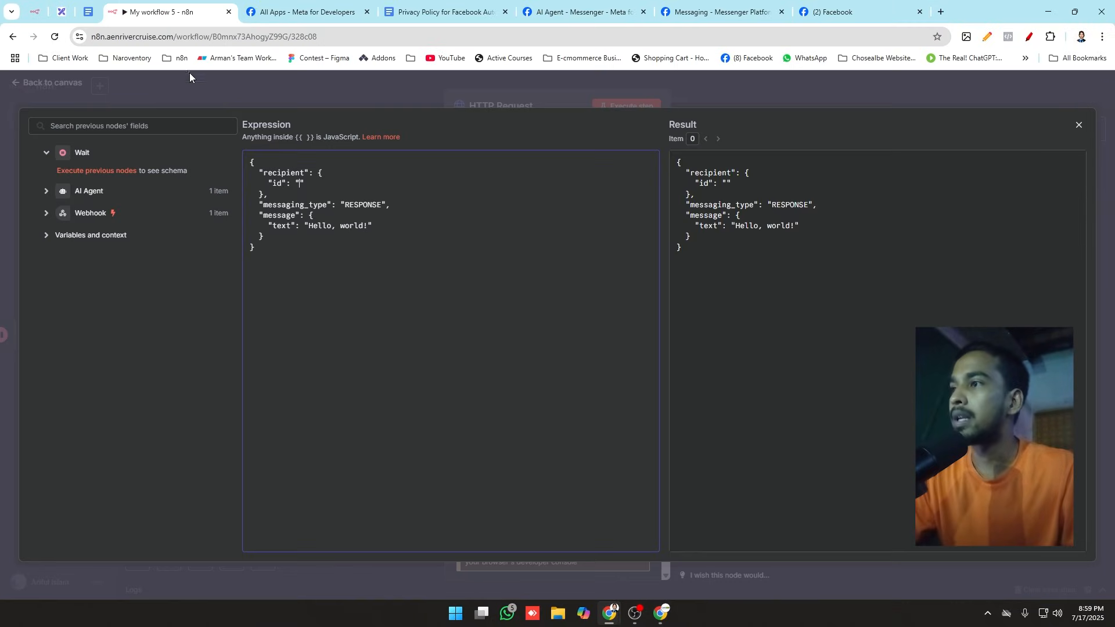
pyautogui.click(45, 192)
pyautogui.click(47, 237)
pyautogui.scroll(-10, 104, 311)
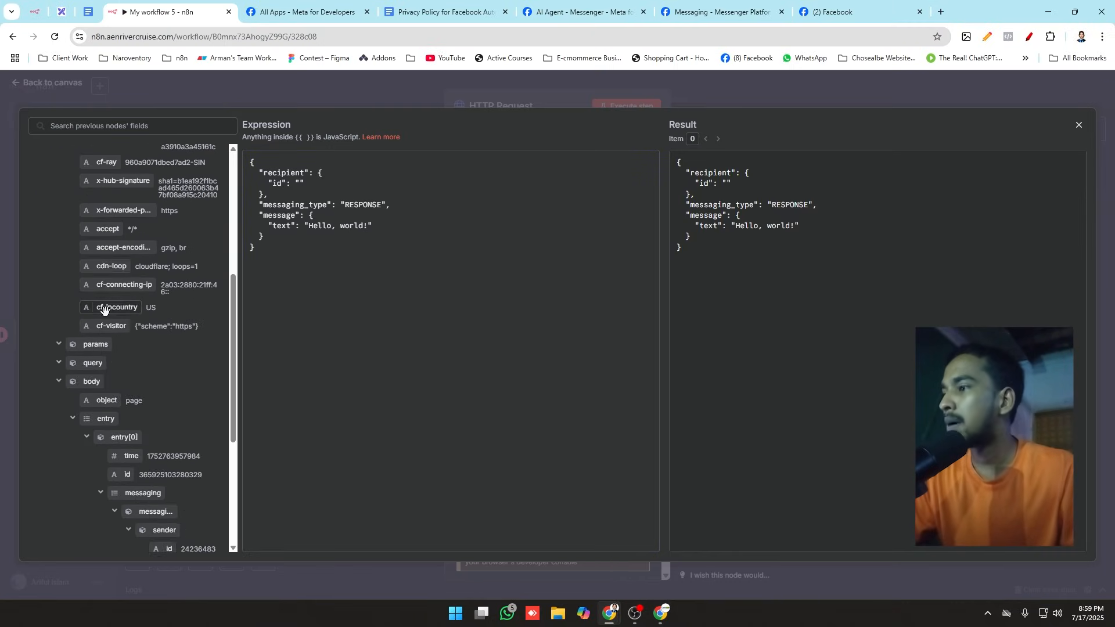
pyautogui.scroll(-3, 110, 313)
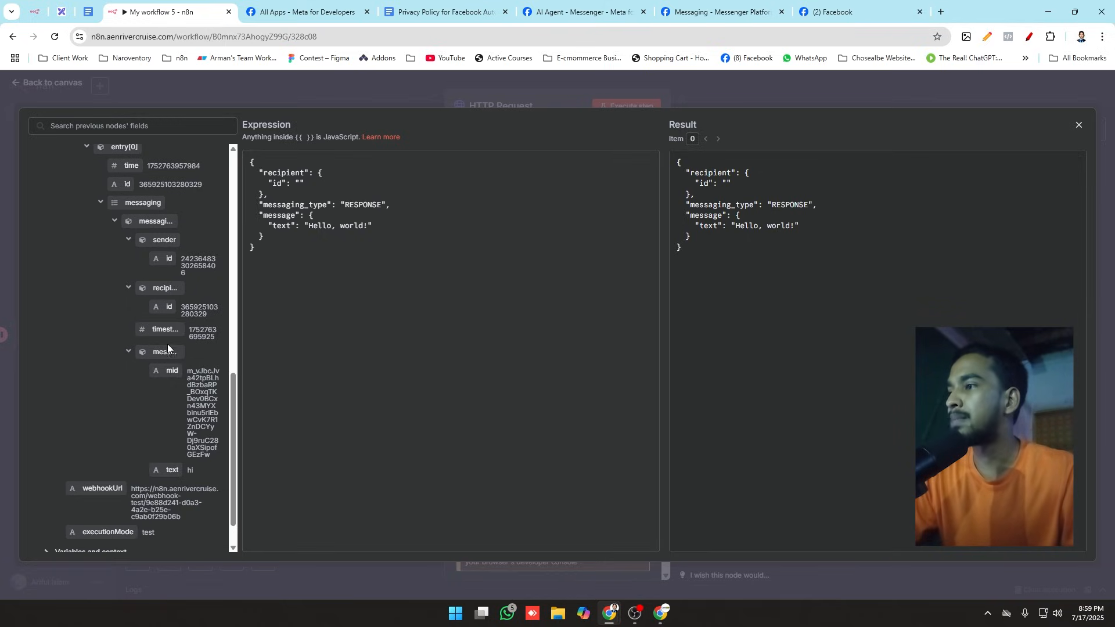
pyautogui.scroll(-1, 171, 458)
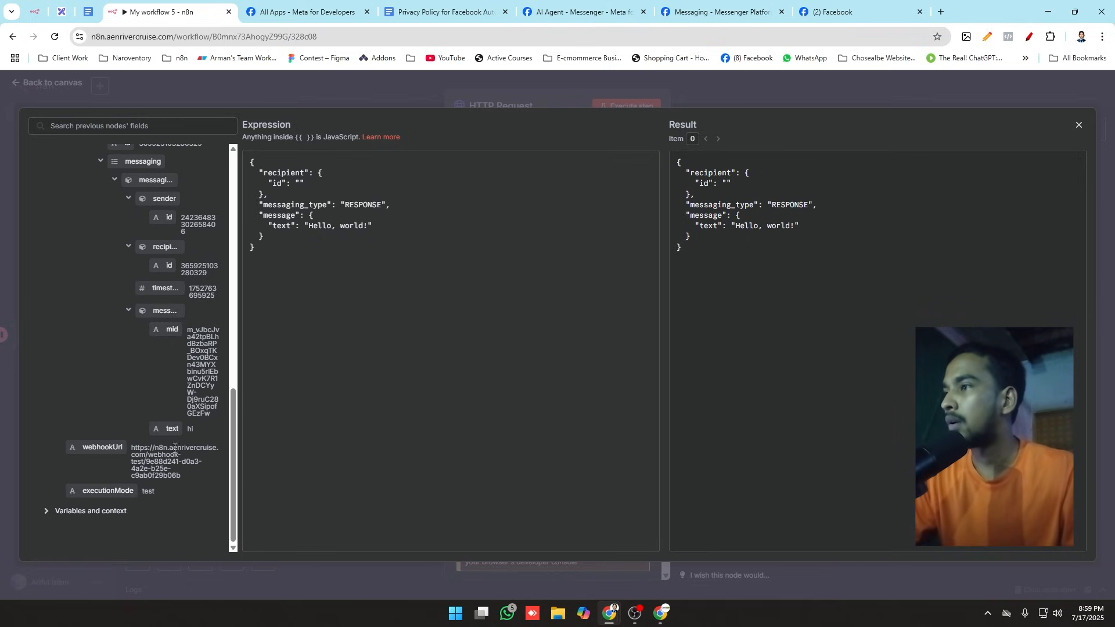
pyautogui.scroll(4, 199, 383)
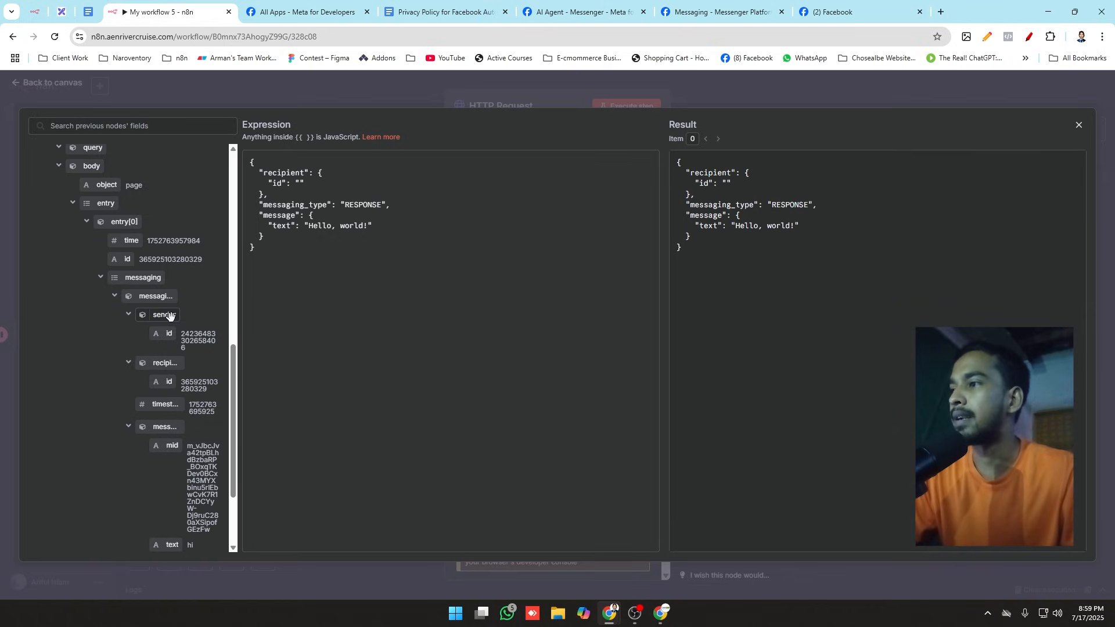
pyautogui.moveTo(161, 337); pyautogui.dragTo(301, 183)
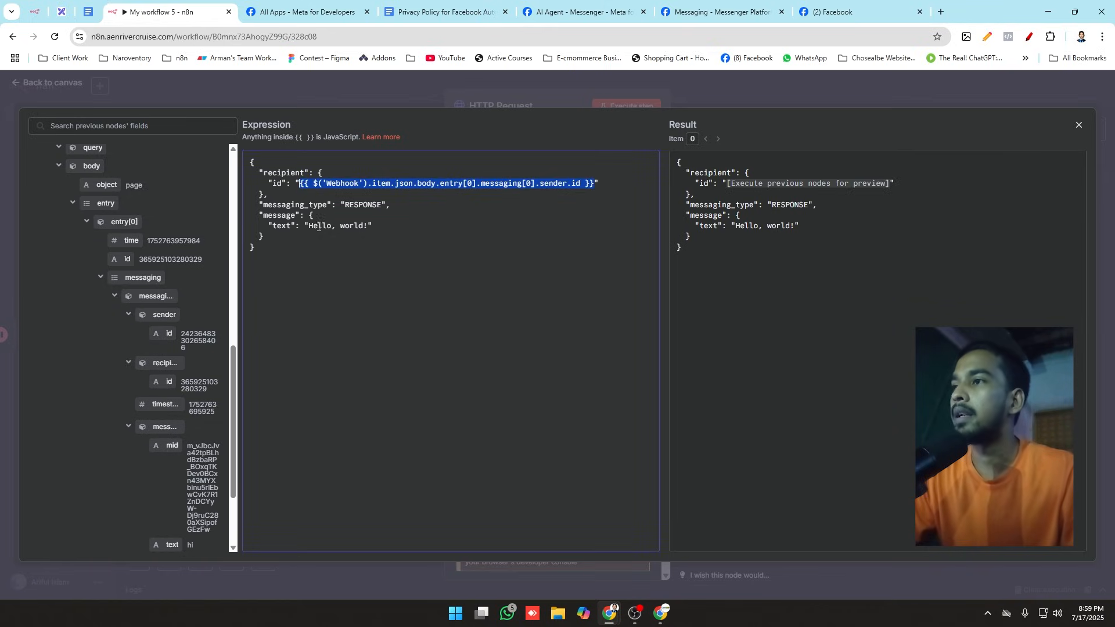
# Step: Replace the "Hello, world!" message text with the AI Agent's output field and close the JSON expression editor
pyautogui.click(399, 226)
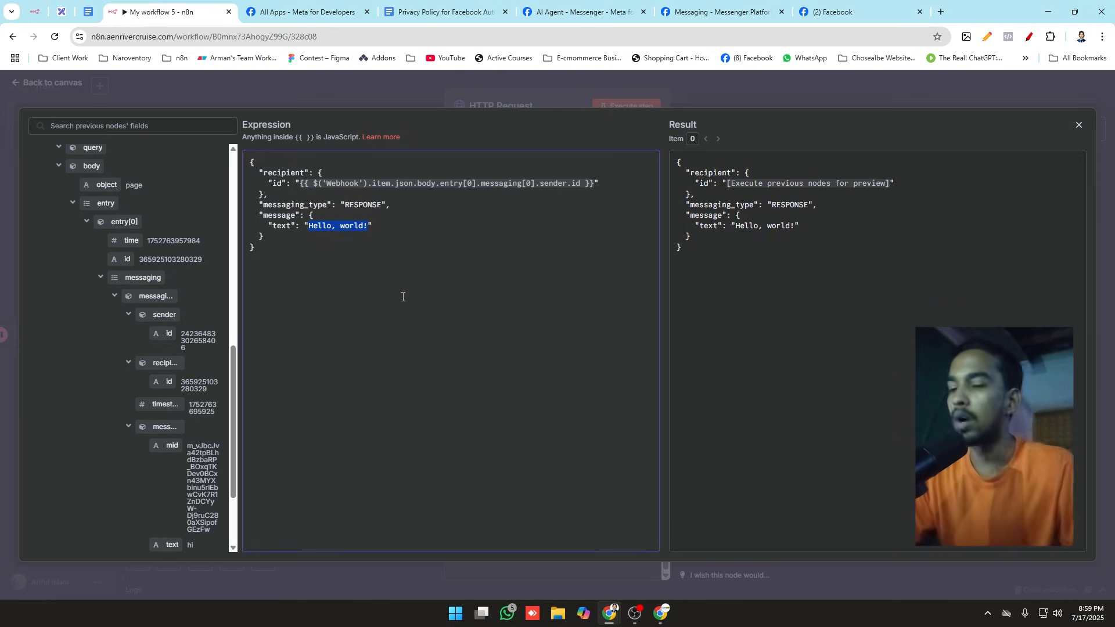
pyautogui.press('BackSpace')
pyautogui.scroll(10, 130, 319)
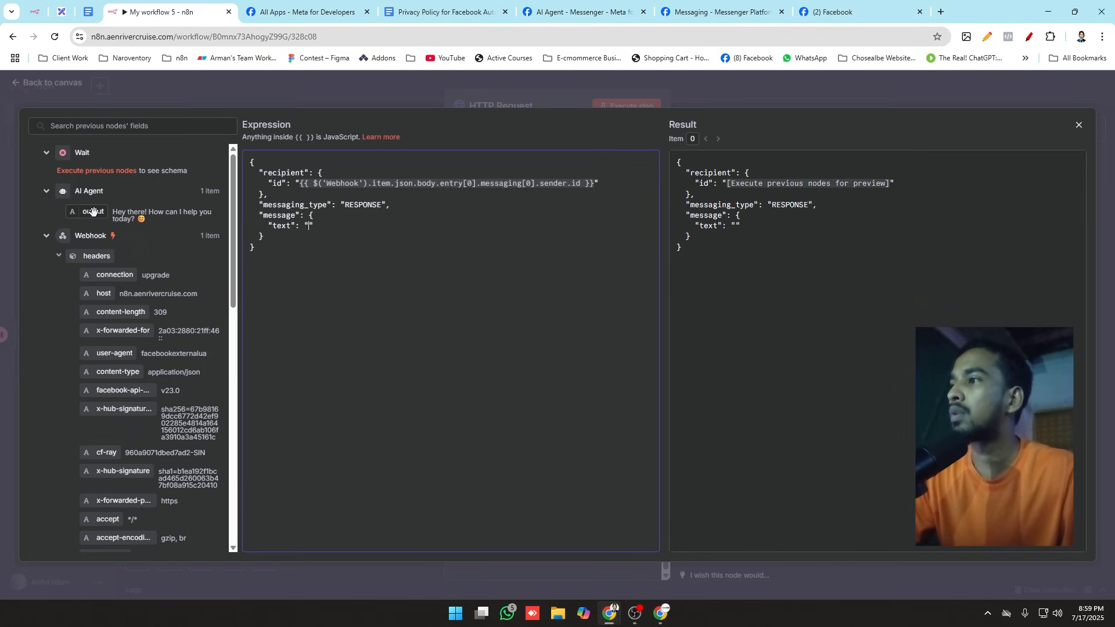
pyautogui.moveTo(93, 212); pyautogui.dragTo(310, 232)
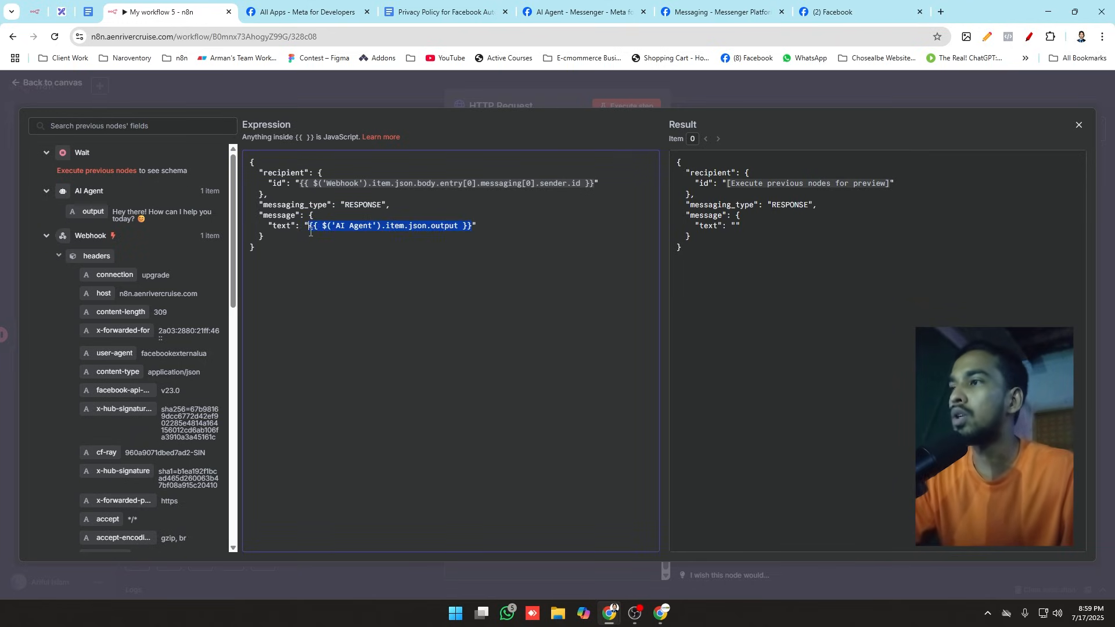
pyautogui.click(514, 96)
# Step: Execute the HTTP Request node and check the Facebook page's Messenger chat for the reply
pyautogui.scroll(3, 605, 222)
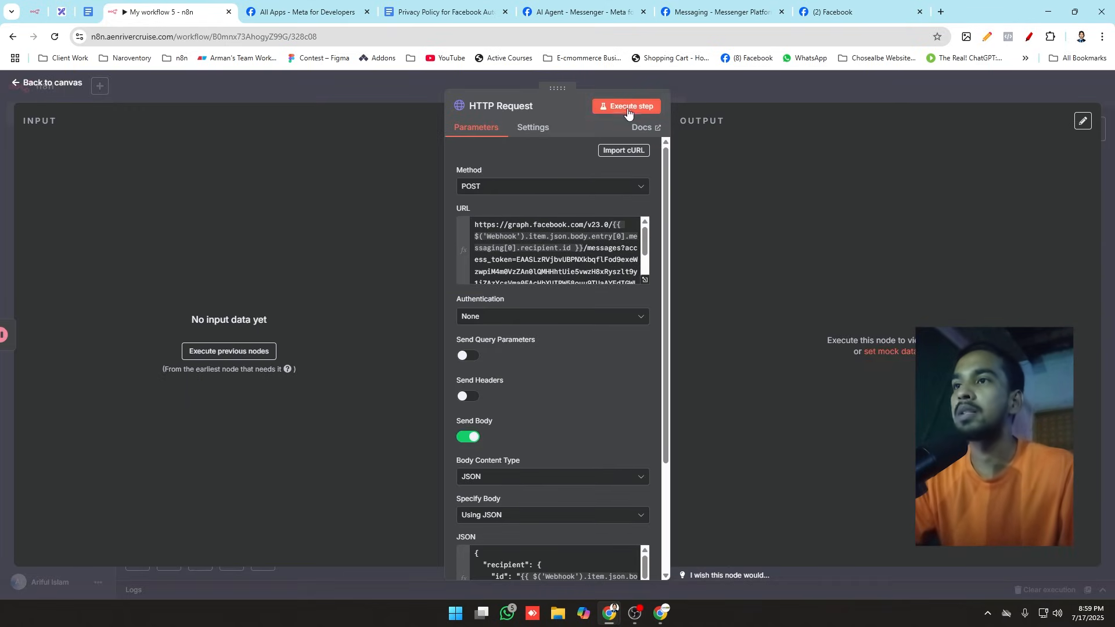
pyautogui.click(627, 107)
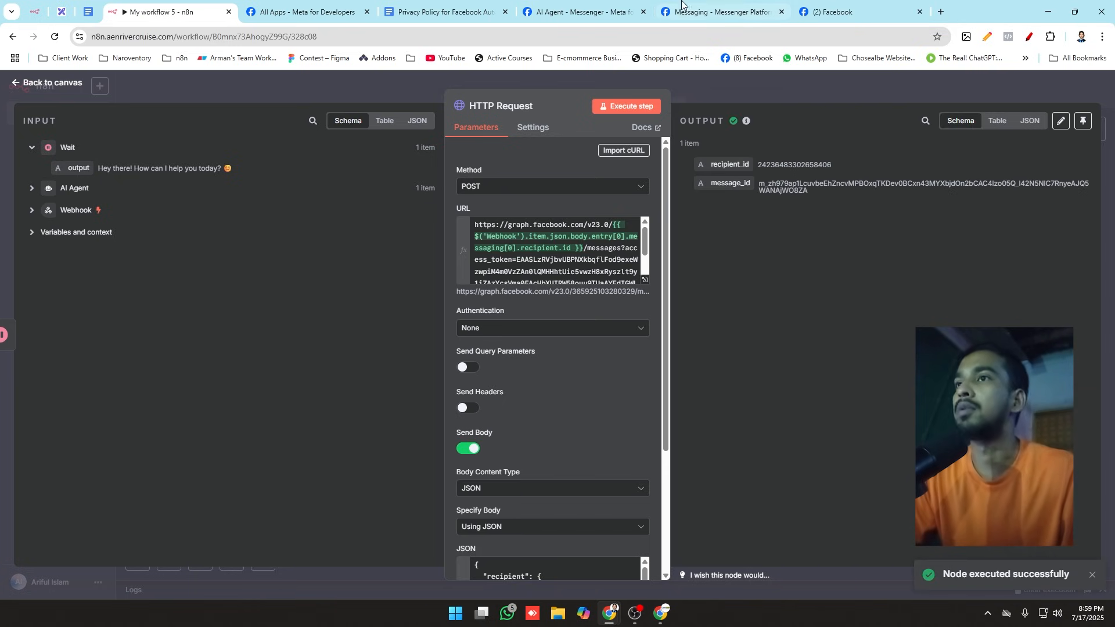
pyautogui.click(720, 12)
pyautogui.click(839, 18)
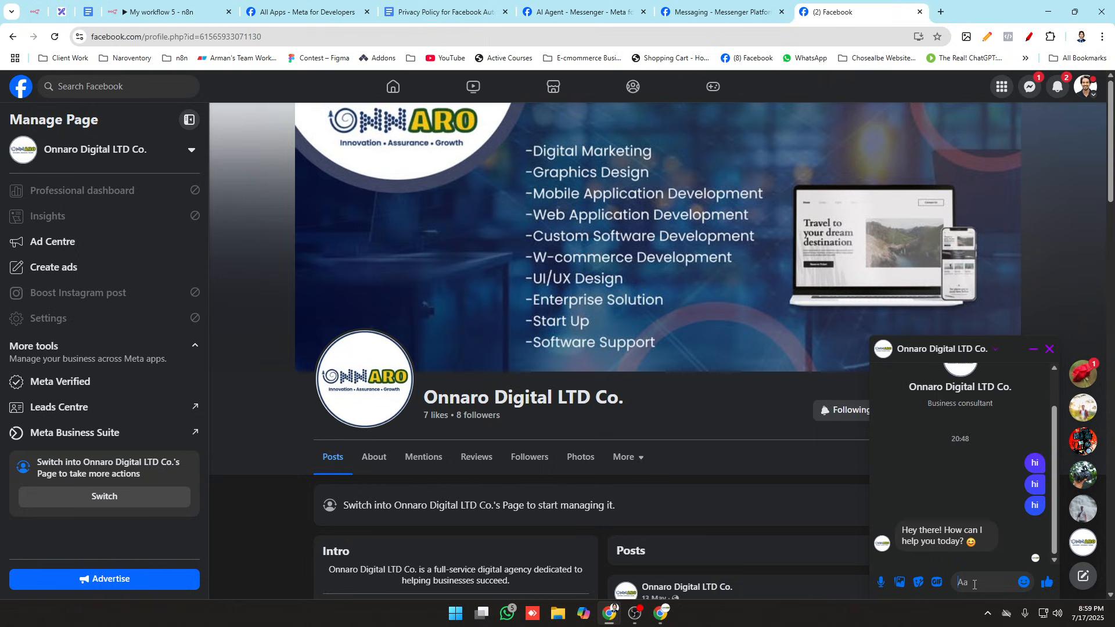
pyautogui.moveTo(932, 551)
# Step: Close the HTTP Request node's settings and compare the workflow on the canvas with the Messenger chat
pyautogui.click(182, 11)
pyautogui.click(325, 94)
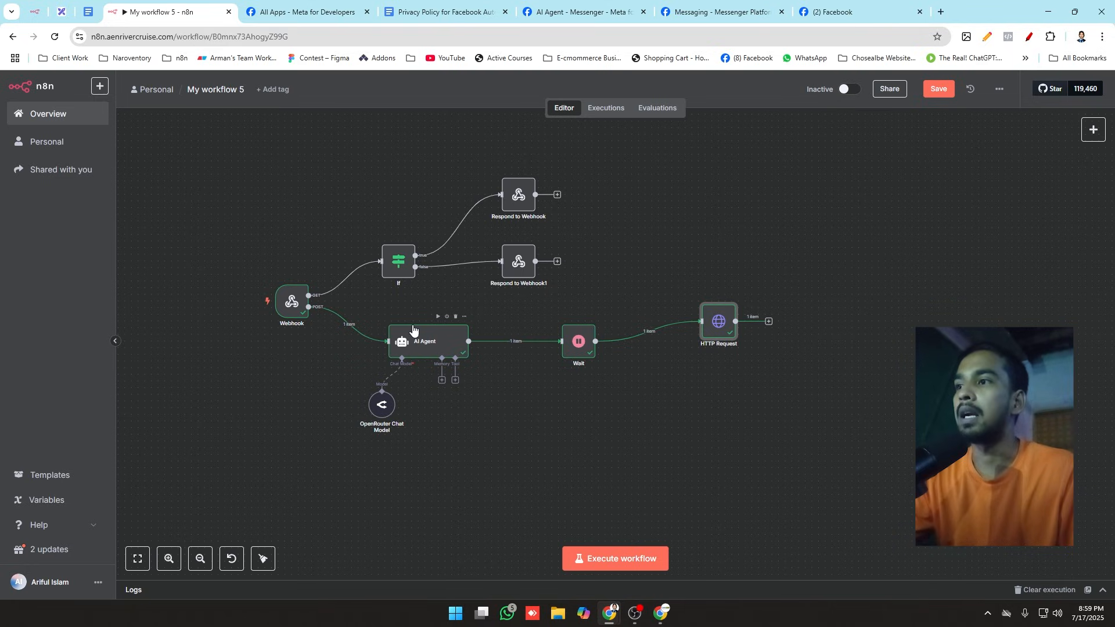
pyautogui.click(820, 5)
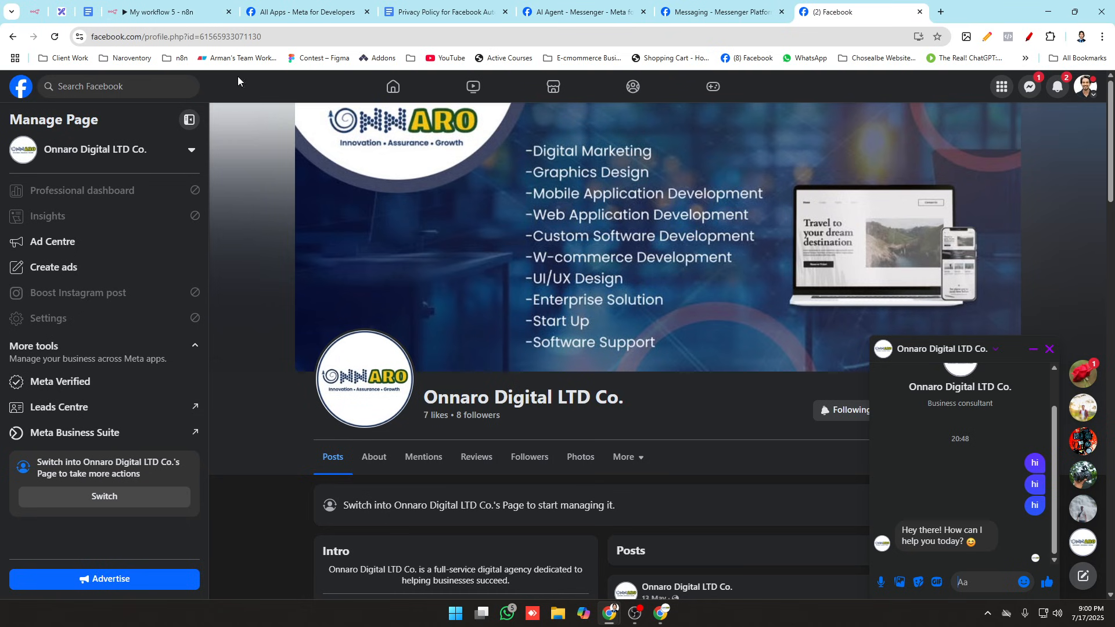
pyautogui.click(185, 8)
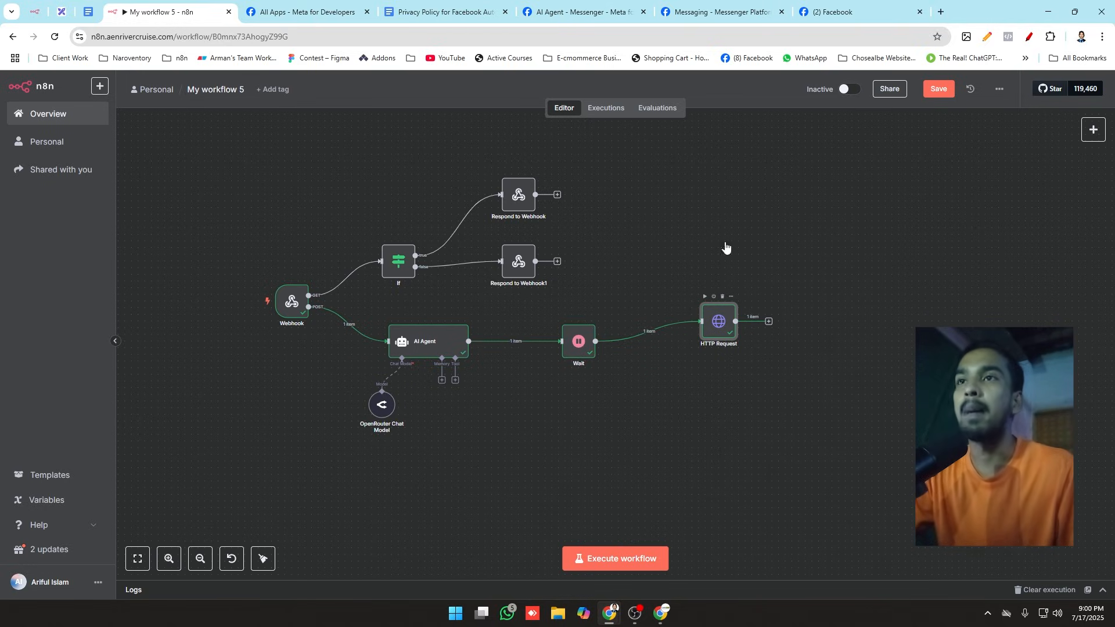
# Step: Send the message "how are you?" to the Onnaro Digital LTD Co. page in the Facebook Messenger chat
pyautogui.click(842, 12)
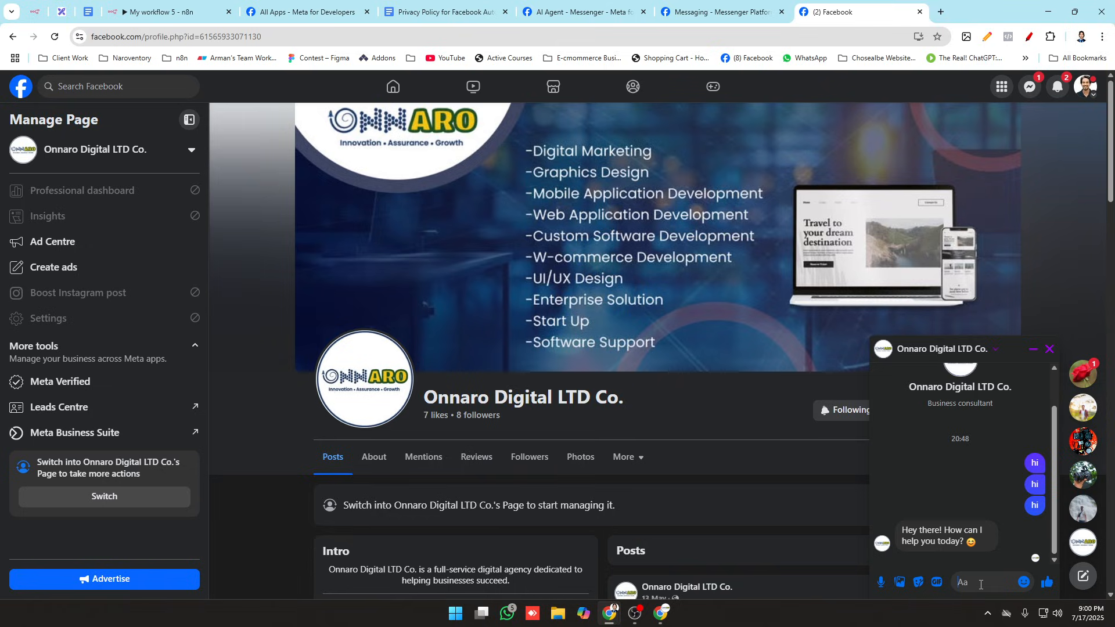
pyautogui.write('hwo')
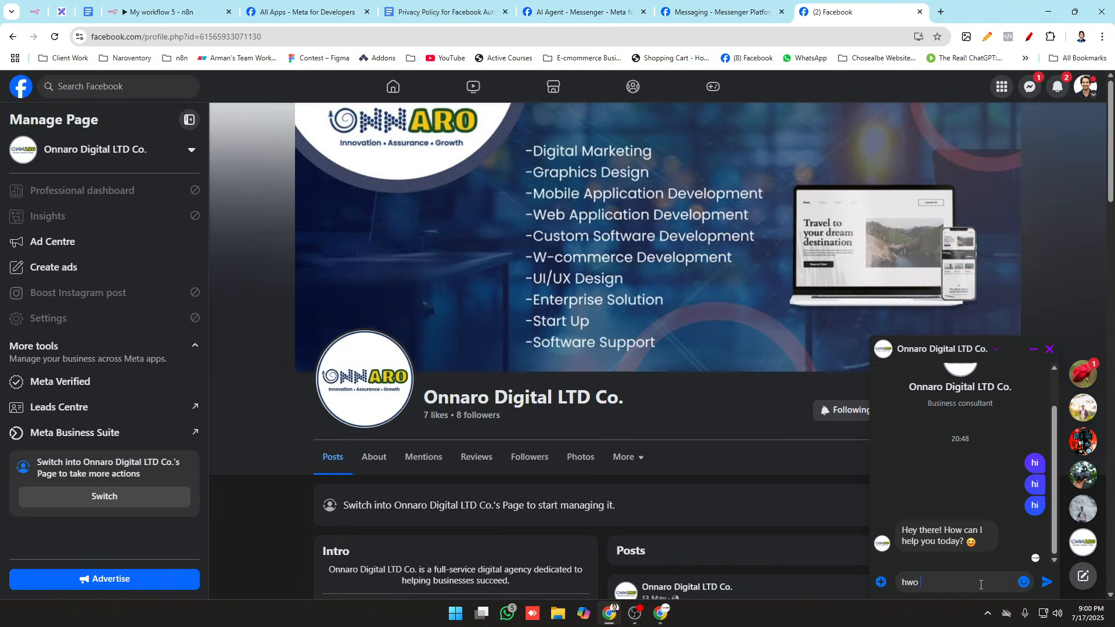
pyautogui.press('BackSpace')
pyautogui.press('BackSpace')
pyautogui.press('BackSpace')
pyautogui.write('who')
pyautogui.press('BackSpace')
pyautogui.press('BackSpace')
pyautogui.press('BackSpace')
pyautogui.write('how')
pyautogui.press('Return')
# Step: Start a test execution of the n8n workflow from the Webhook trigger and check the Messenger chat
pyautogui.click(159, 11)
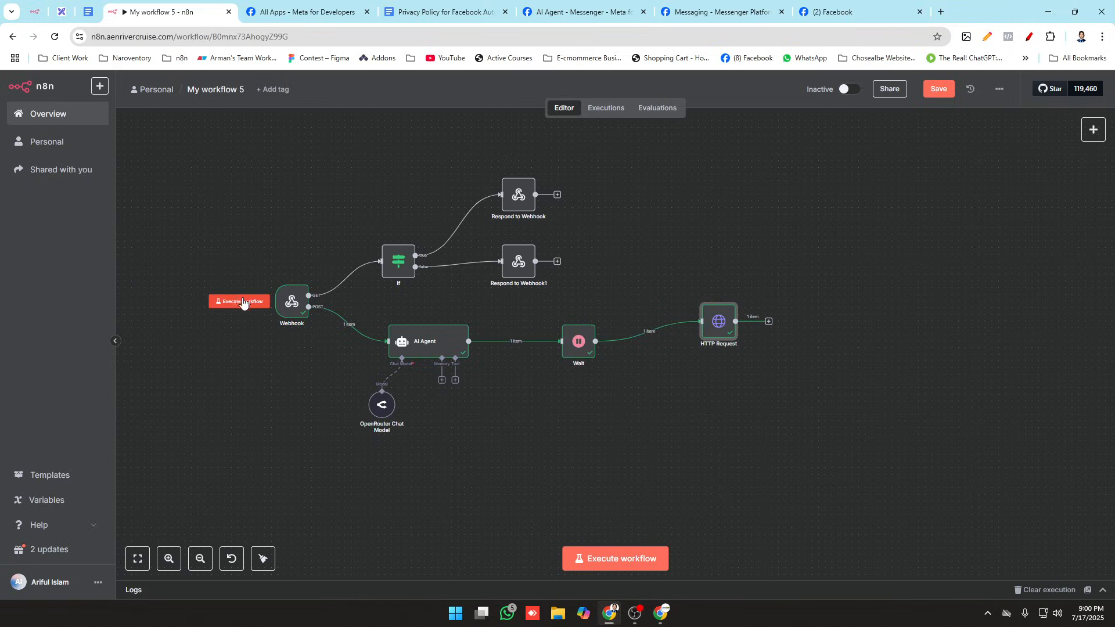
pyautogui.click(241, 303)
pyautogui.click(851, 5)
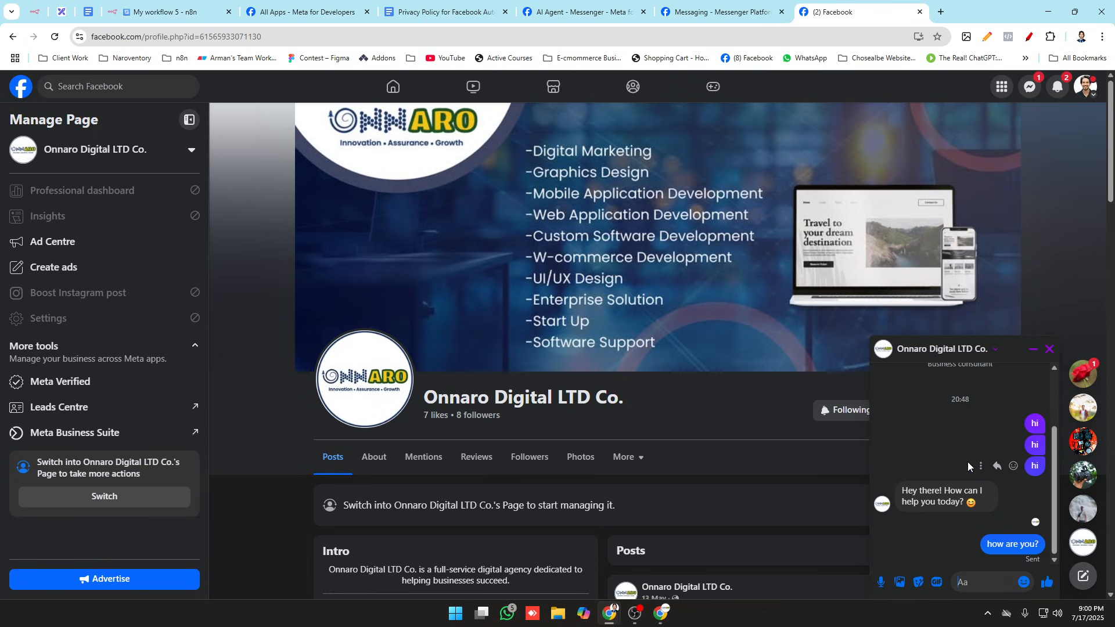
pyautogui.click(159, 11)
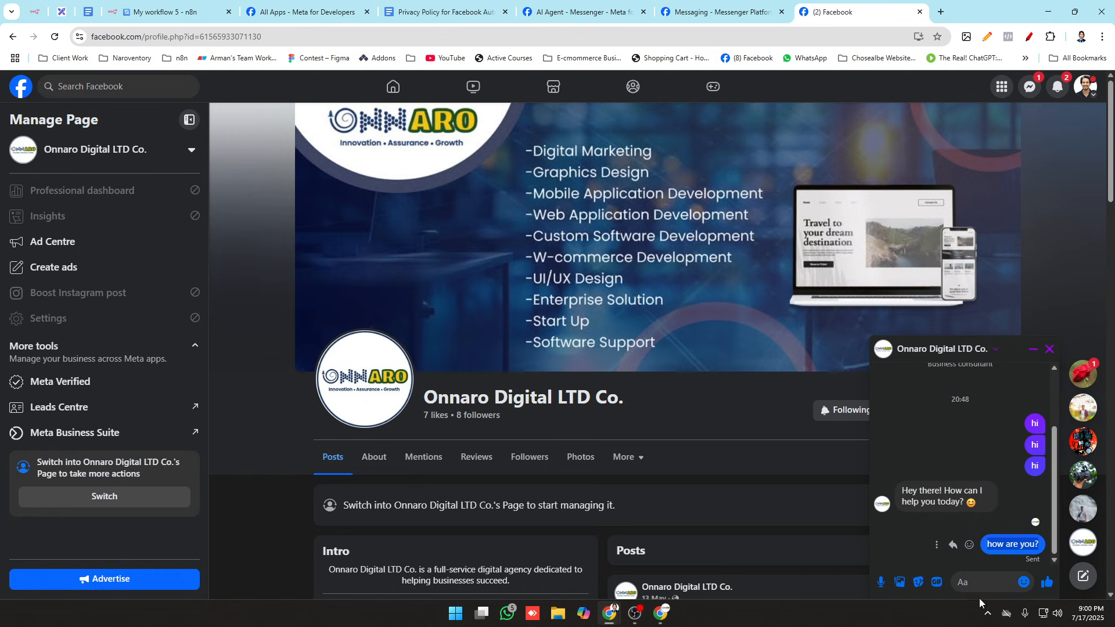
# Step: Resend "how are you?" in the Messenger chat, watch the workflow run in n8n and check the chat for the reply
pyautogui.click(983, 591)
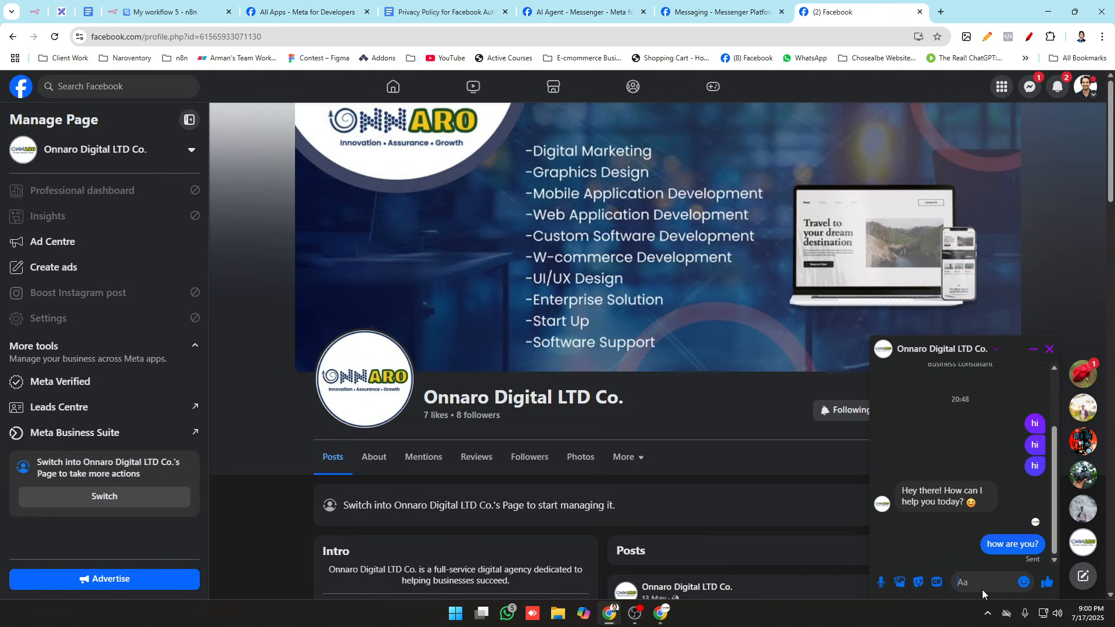
pyautogui.write('how are you?')
pyautogui.press('Return')
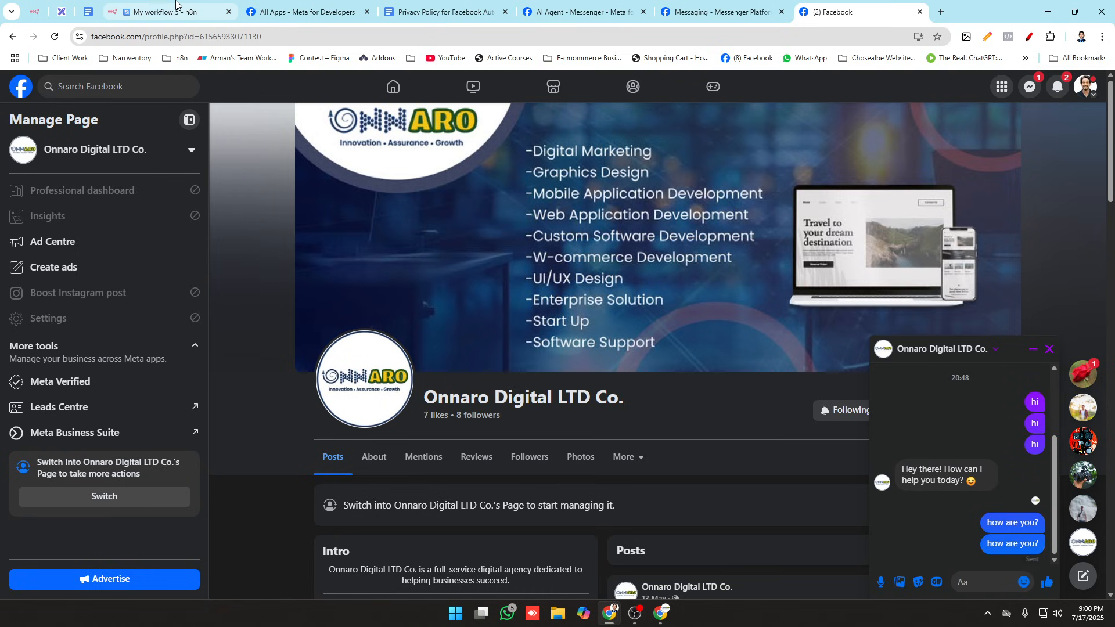
pyautogui.click(160, 11)
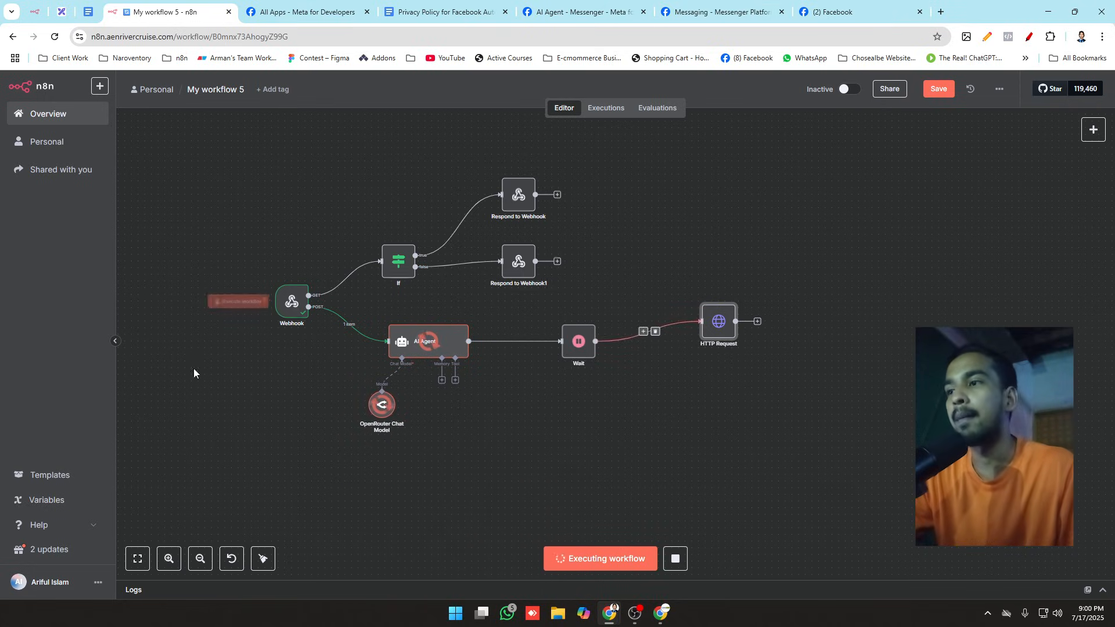
pyautogui.click(852, 12)
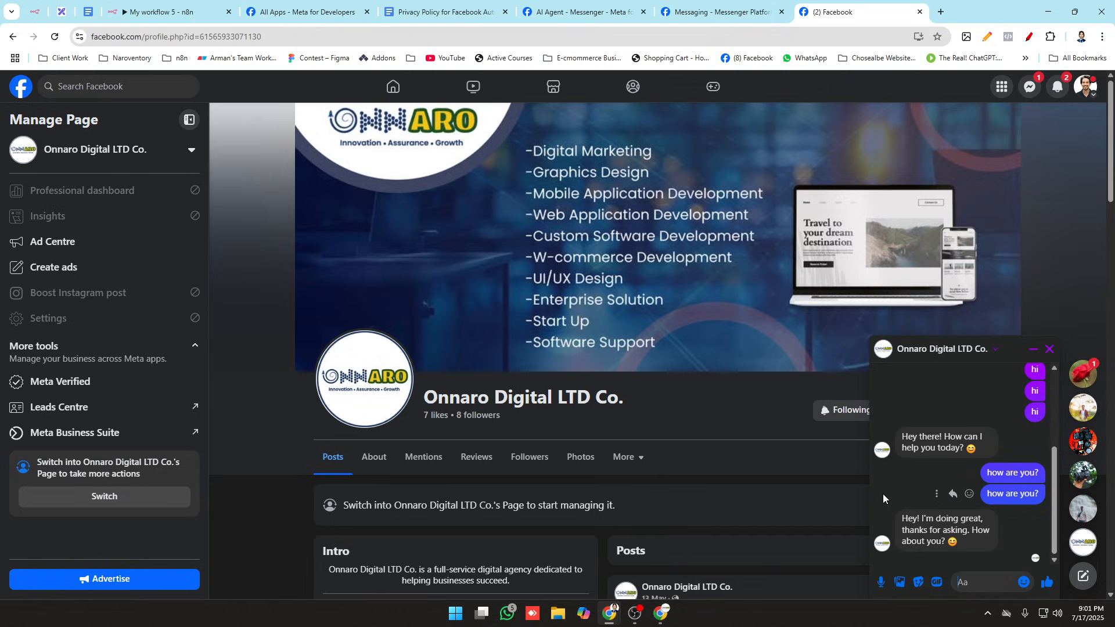
# Step: Review the AI Agent node's prompt, system message and output in n8n, and return to the canvas
pyautogui.click(139, 8)
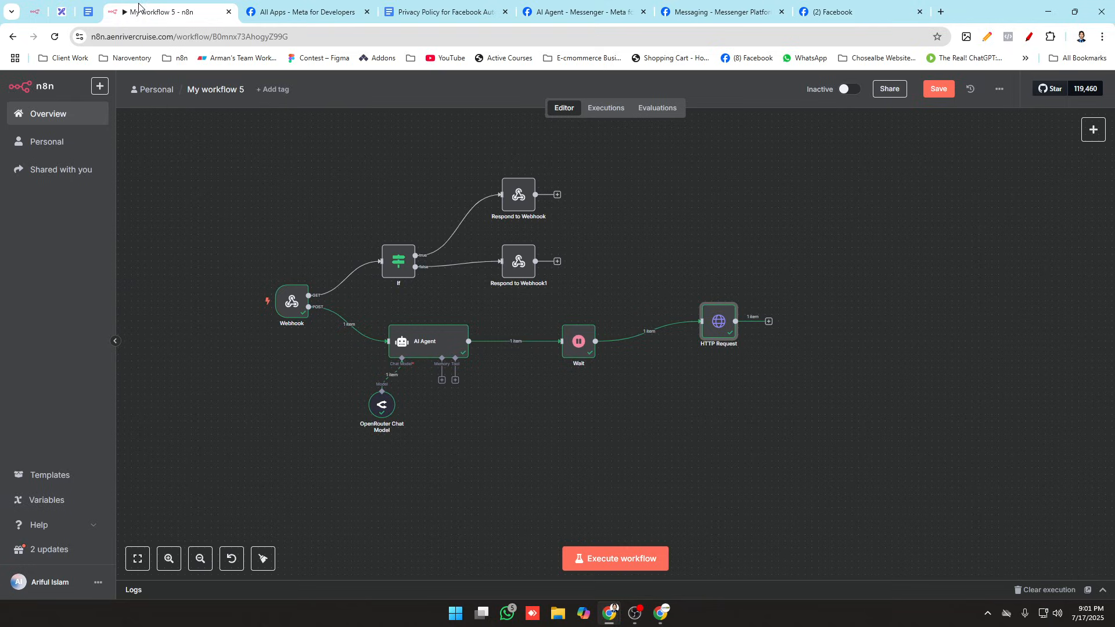
pyautogui.doubleClick(426, 342)
pyautogui.scroll(-8, 581, 435)
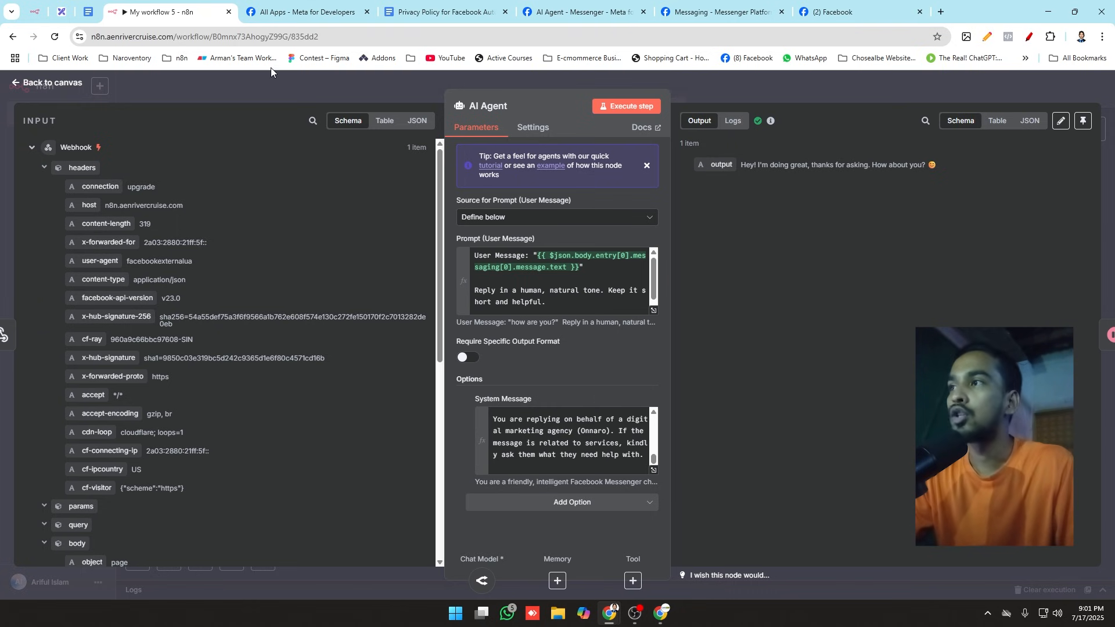
pyautogui.press('Escape')
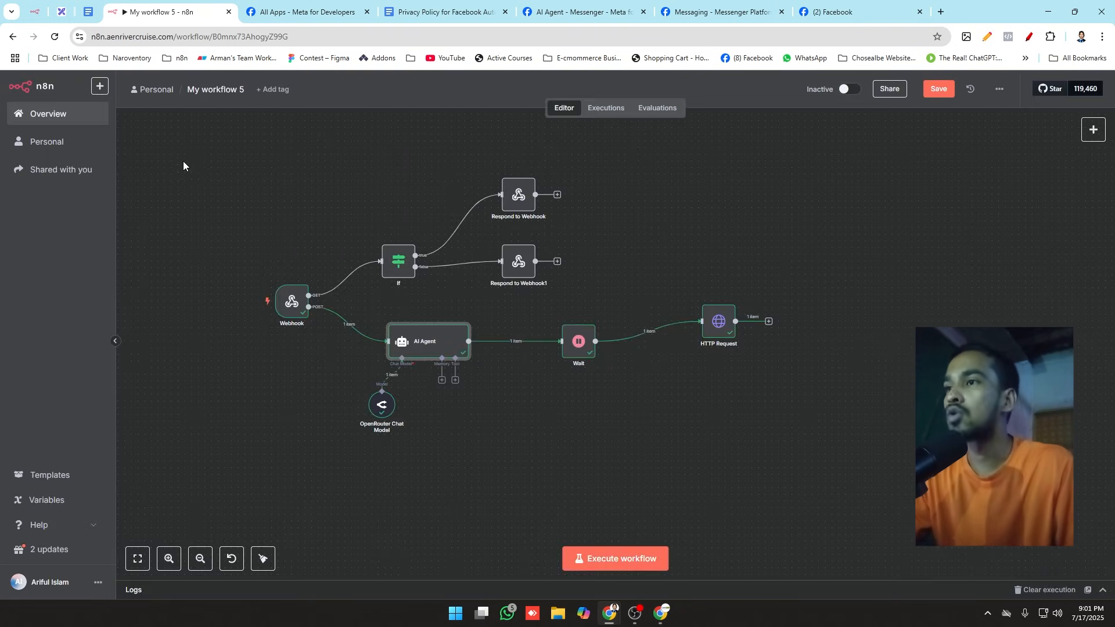
pyautogui.moveTo(184, 124); pyautogui.dragTo(843, 475)
pyautogui.click(844, 476)
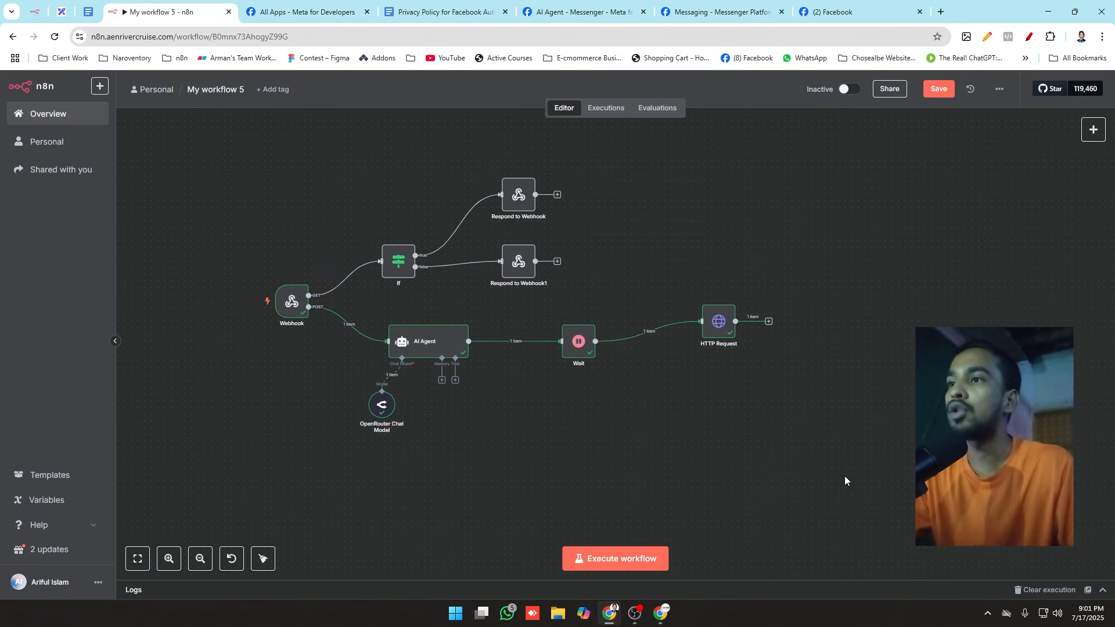